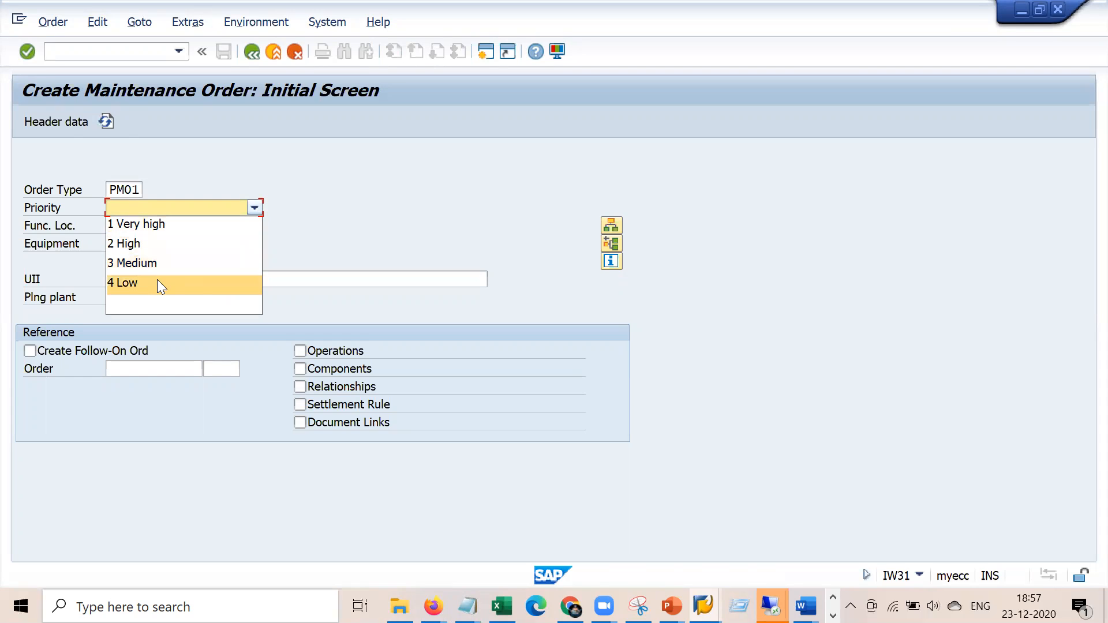
Choose priority 1 Very high on the IW31 initial screen, then move to the Equipment field
{"action": "left_click", "coordinate": [192, 225]}
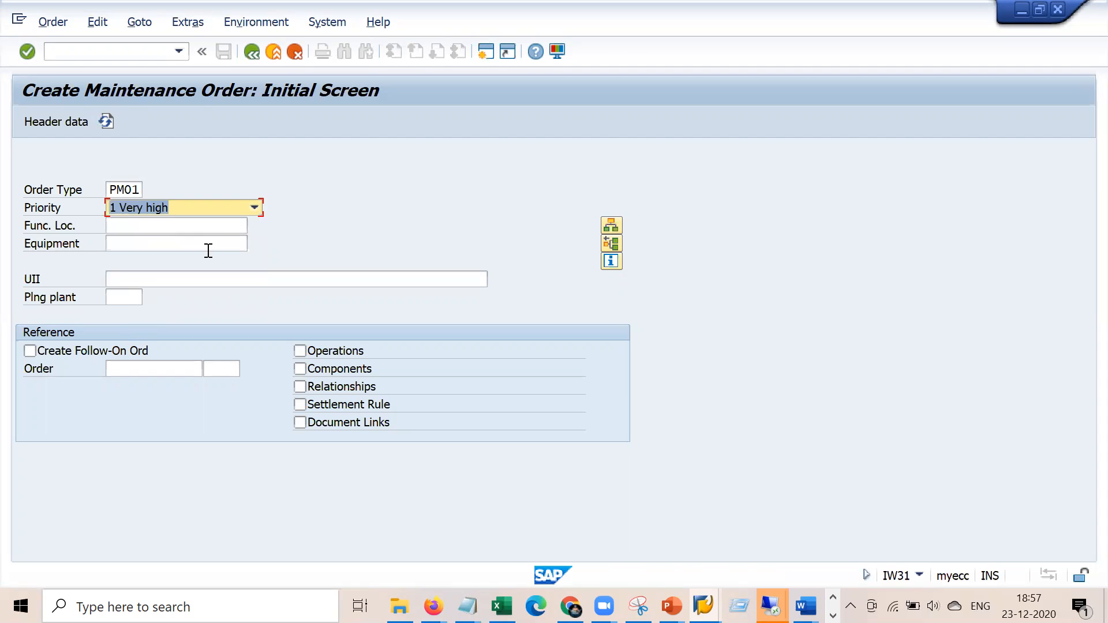
{"action": "left_click", "coordinate": [198, 243]}
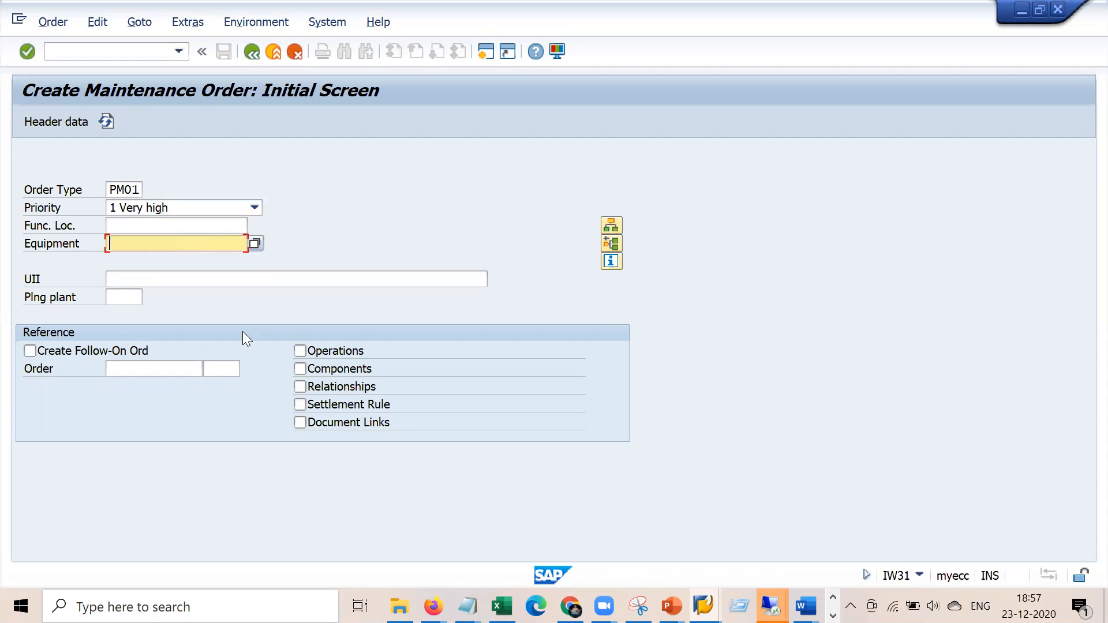
Bring the Notepad reference notes forward and copy BOM number 10007788
{"action": "mouse_move", "coordinate": [466, 606]}
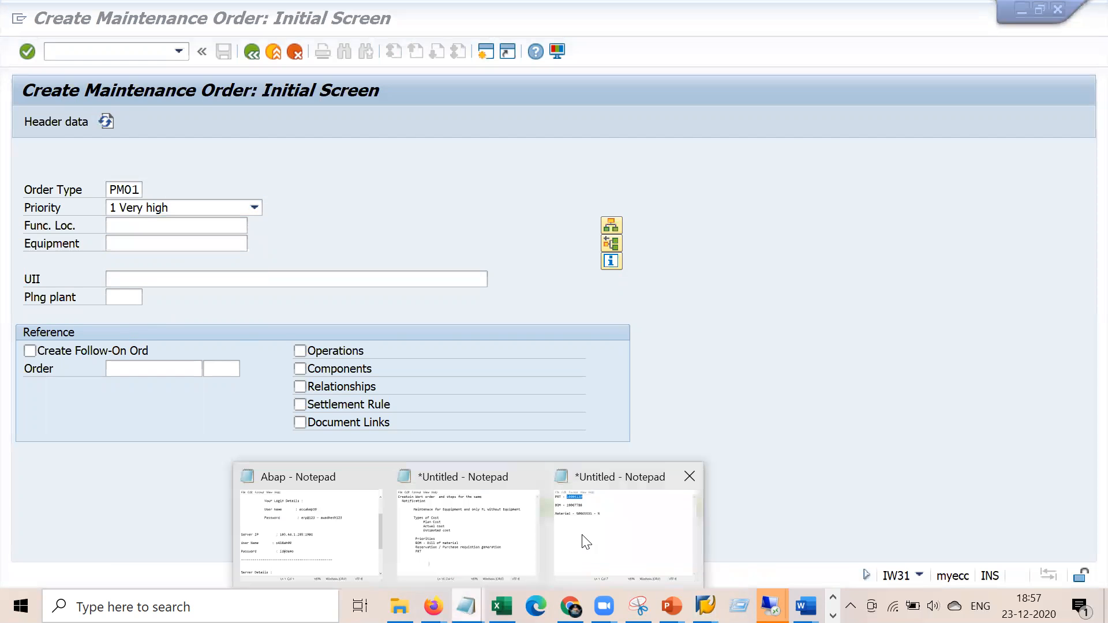
{"action": "left_click", "coordinate": [477, 531]}
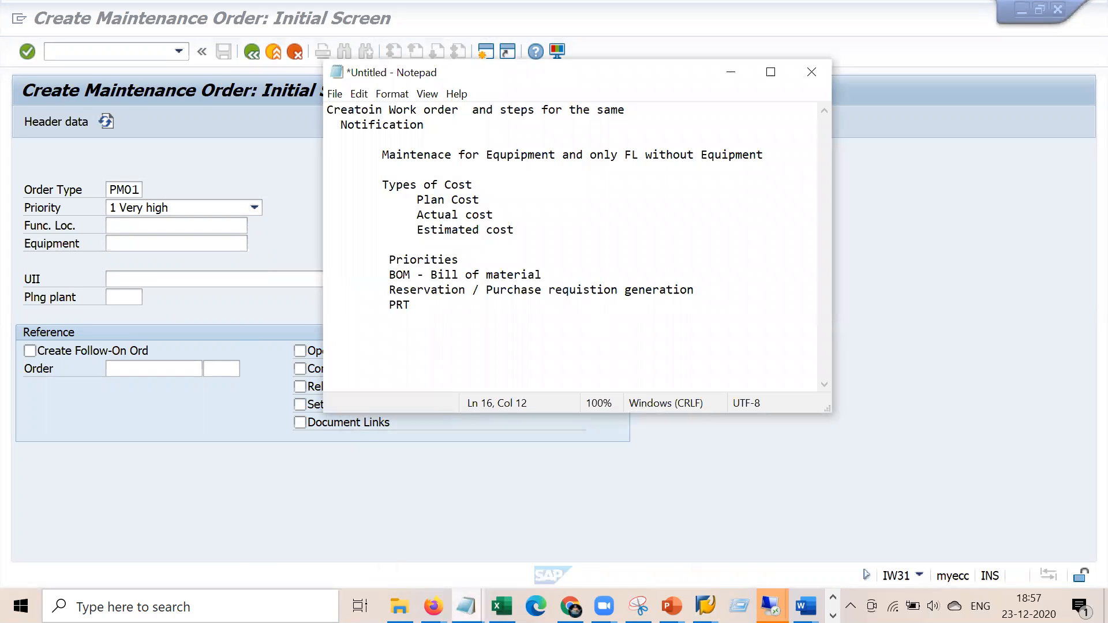
{"action": "mouse_move", "coordinate": [466, 606]}
{"action": "left_click", "coordinate": [622, 529]}
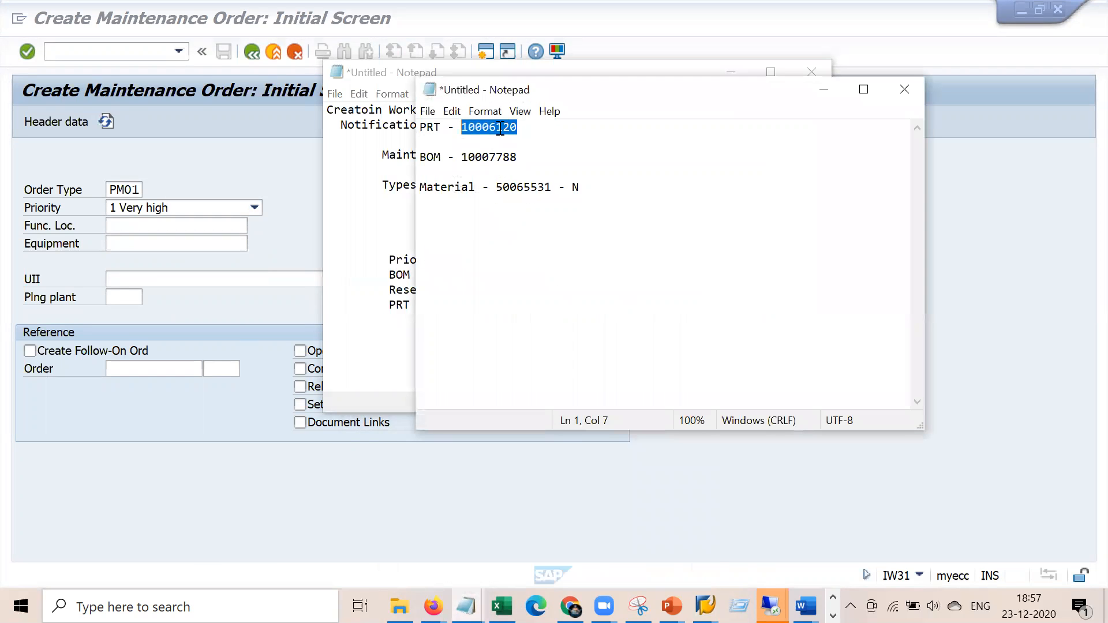
{"action": "left_click_drag", "start_coordinate": [529, 156], "coordinate": [464, 157]}
{"action": "key", "text": "ctrl+c"}
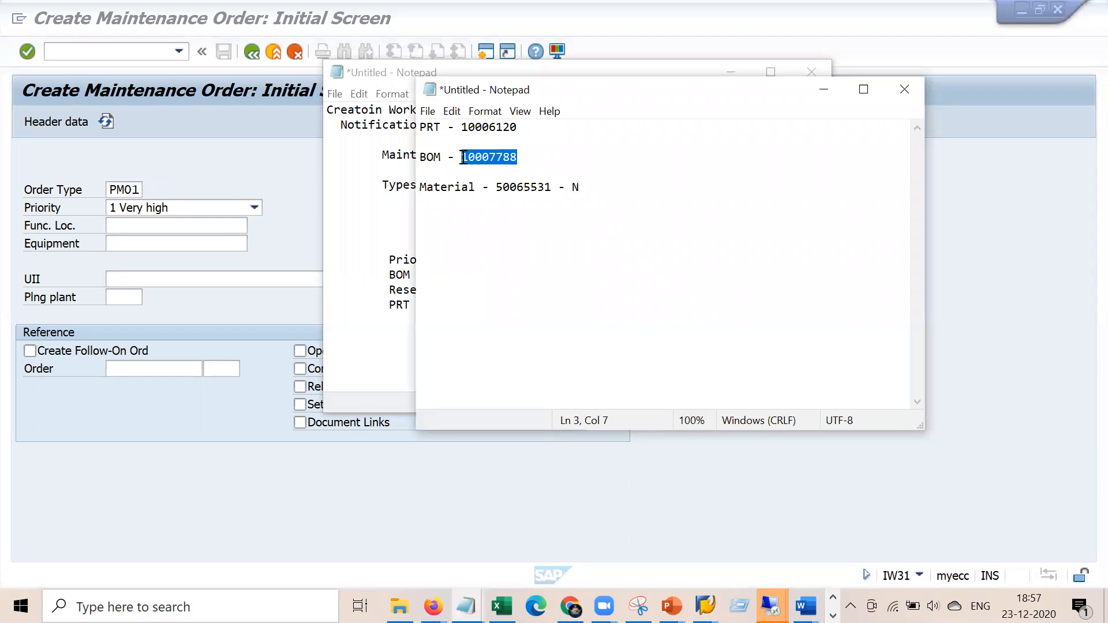
{"action": "left_click", "coordinate": [203, 227]}
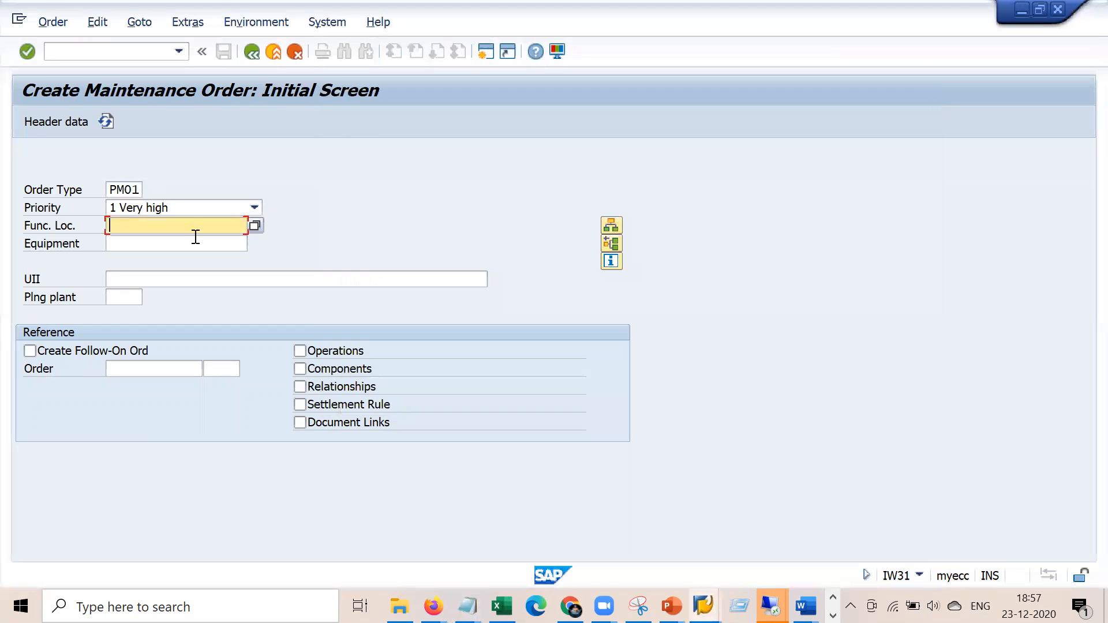
Paste equipment 10007788 into the order and accept its Object Information to reach the header
{"action": "left_click", "coordinate": [195, 238]}
{"action": "key", "text": "ctrl+v"}
{"action": "key", "text": "Return"}
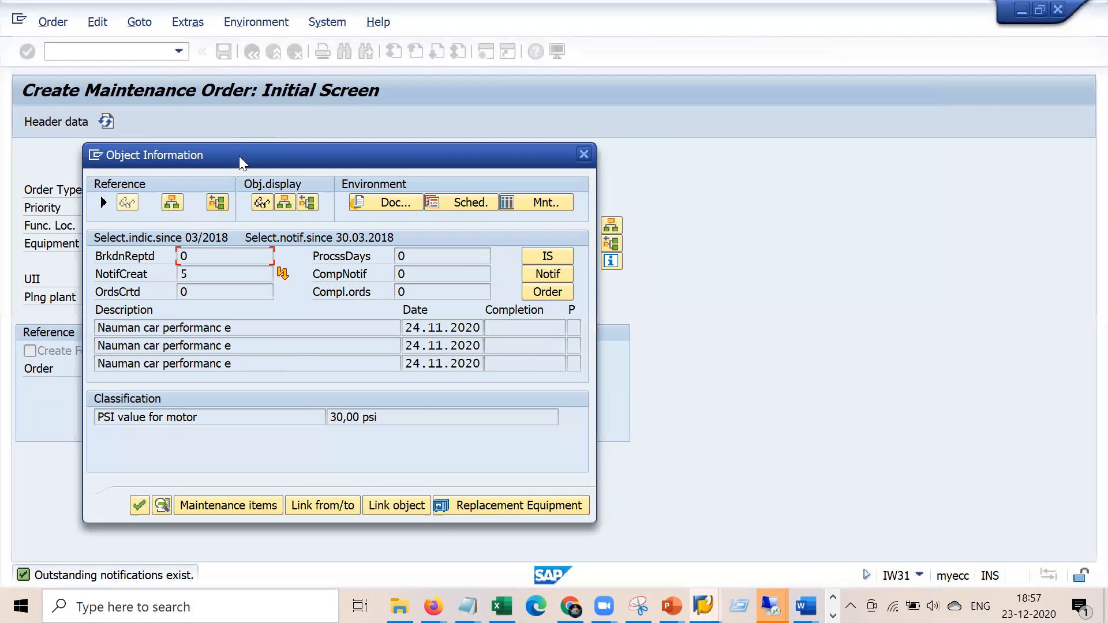
{"action": "left_click_drag", "start_coordinate": [239, 155], "coordinate": [604, 84]}
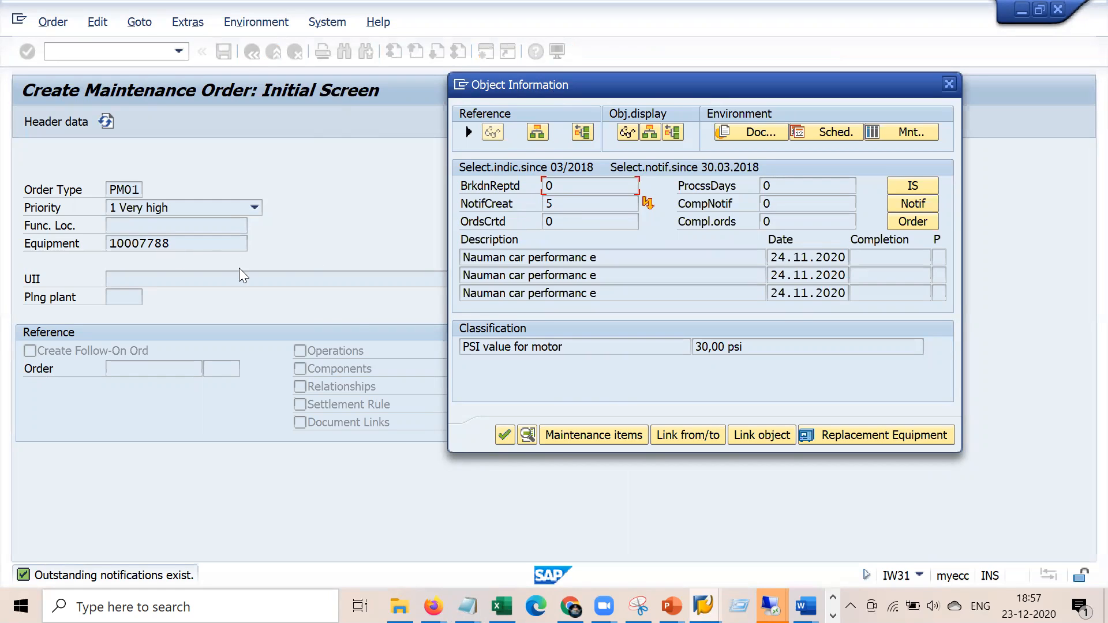
{"action": "left_click", "coordinate": [504, 434]}
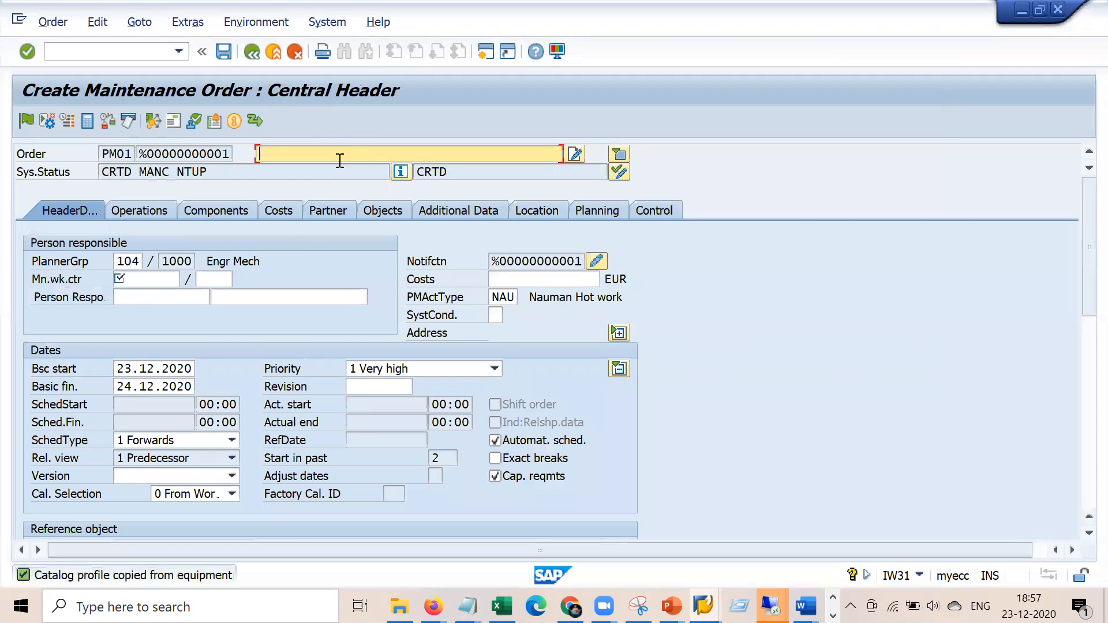
Enter description 'General mainenacne for Equipmnt' and main work centre 1710 in plant 1000
{"action": "type", "text": "General mainenacne for "}
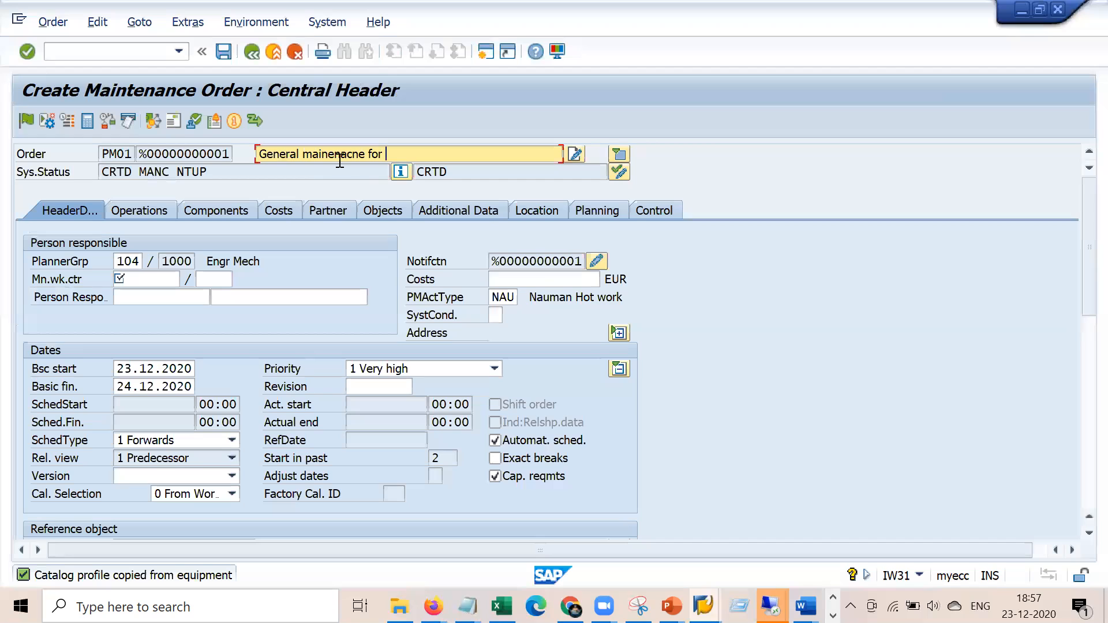
{"action": "type", "text": "Equipmnt"}
{"action": "left_click", "coordinate": [175, 279]}
{"action": "key", "text": "Down"}
{"action": "key", "text": "Tab"}
{"action": "key", "text": "Down"}
{"action": "key", "text": "Return"}
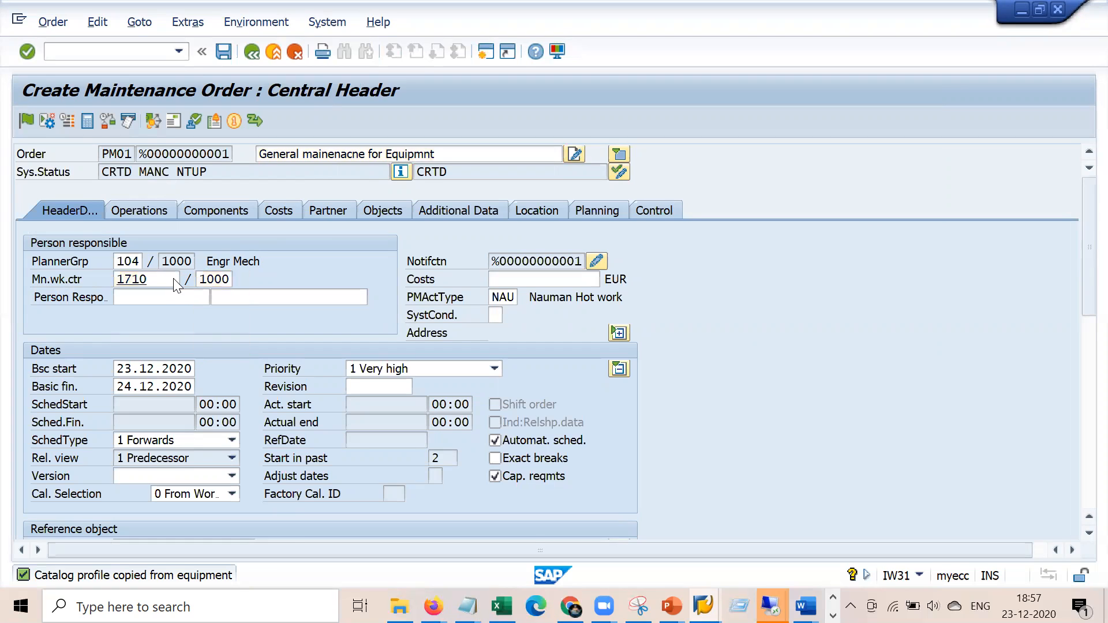
{"action": "key", "text": "Return"}
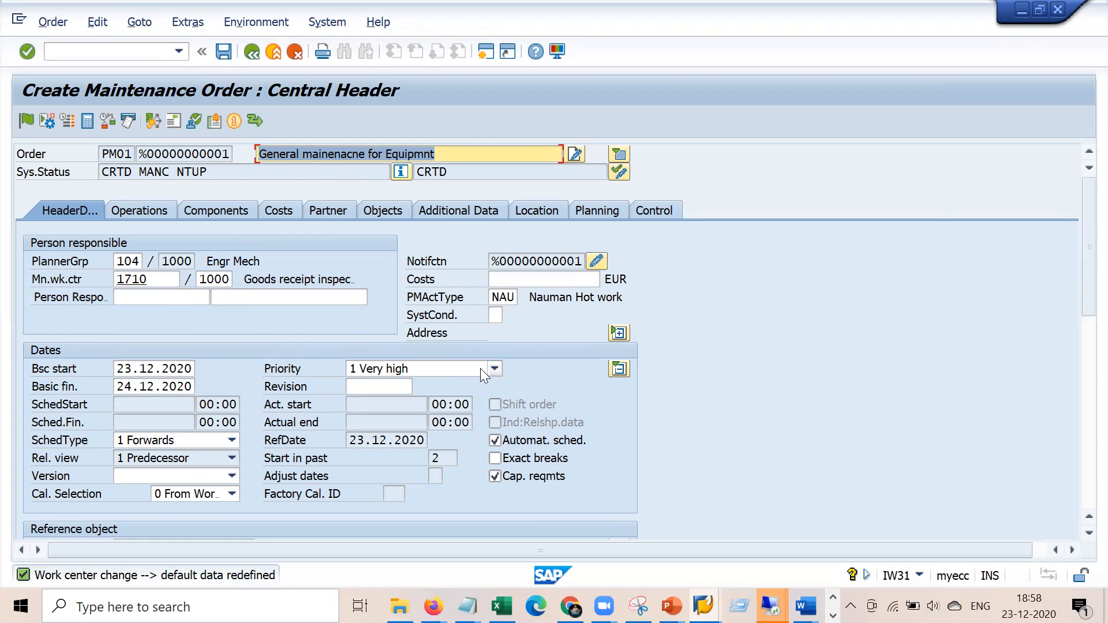
Keep priority 1 Very high and review basic dates 23.12.2020 to 24.12.2020
{"action": "left_click", "coordinate": [495, 369]}
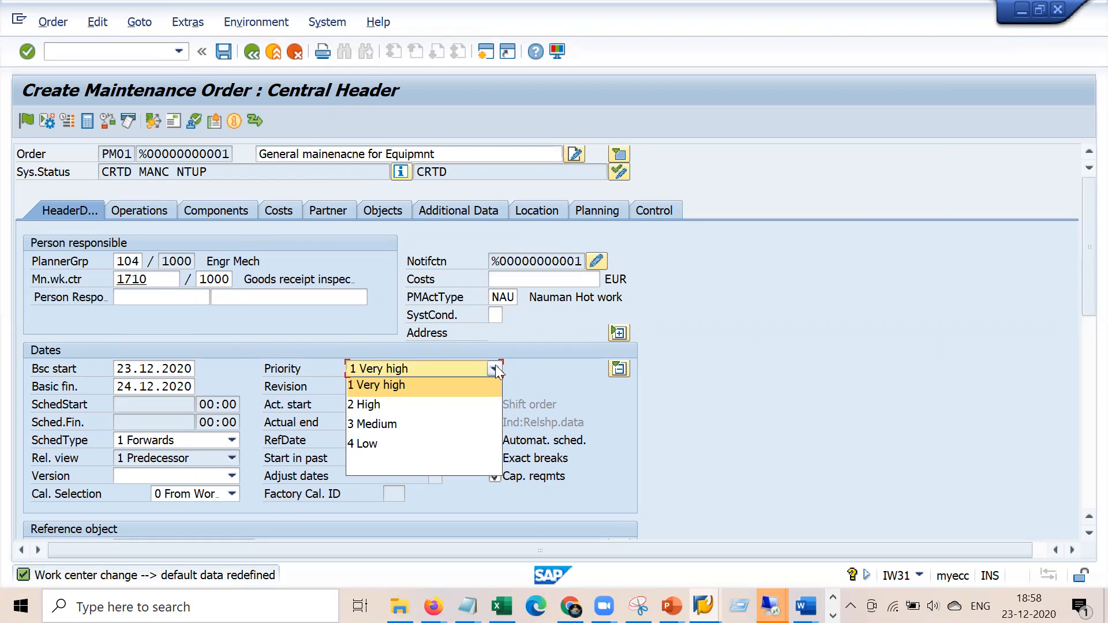
{"action": "left_click", "coordinate": [423, 386]}
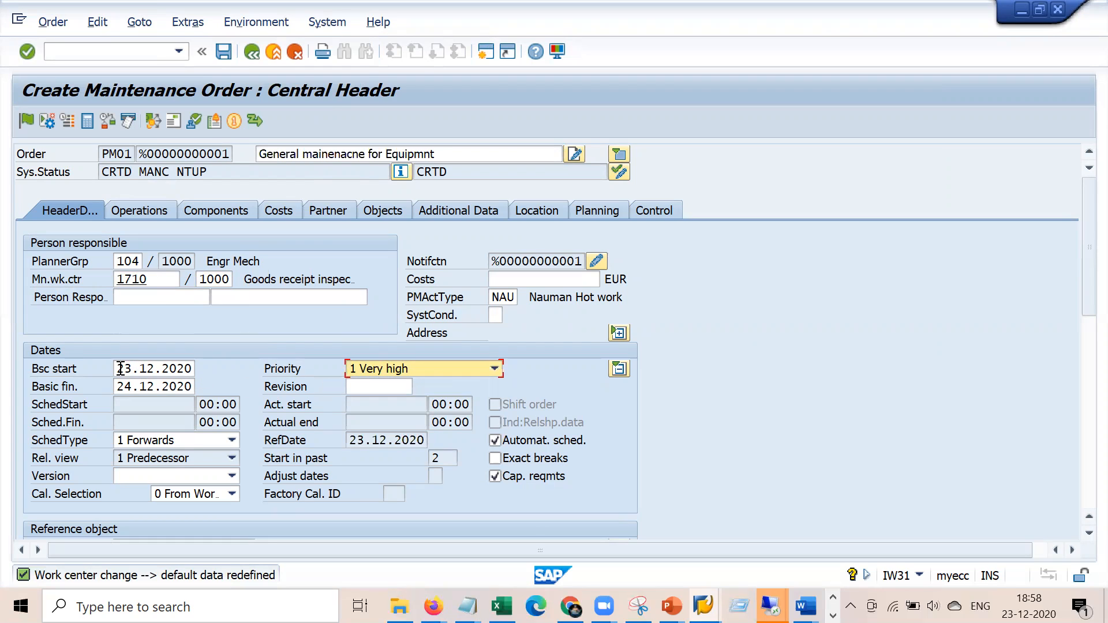
{"action": "left_click_drag", "start_coordinate": [121, 368], "coordinate": [196, 371]}
{"action": "left_click_drag", "start_coordinate": [116, 388], "coordinate": [194, 388]}
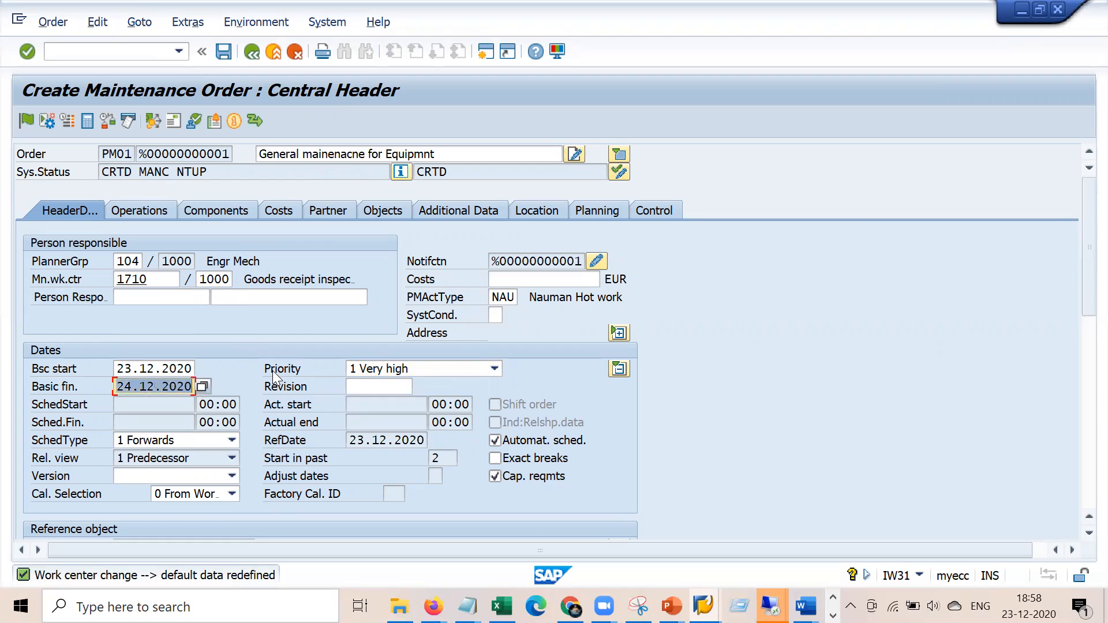
{"action": "left_click_drag", "start_coordinate": [117, 369], "coordinate": [183, 372]}
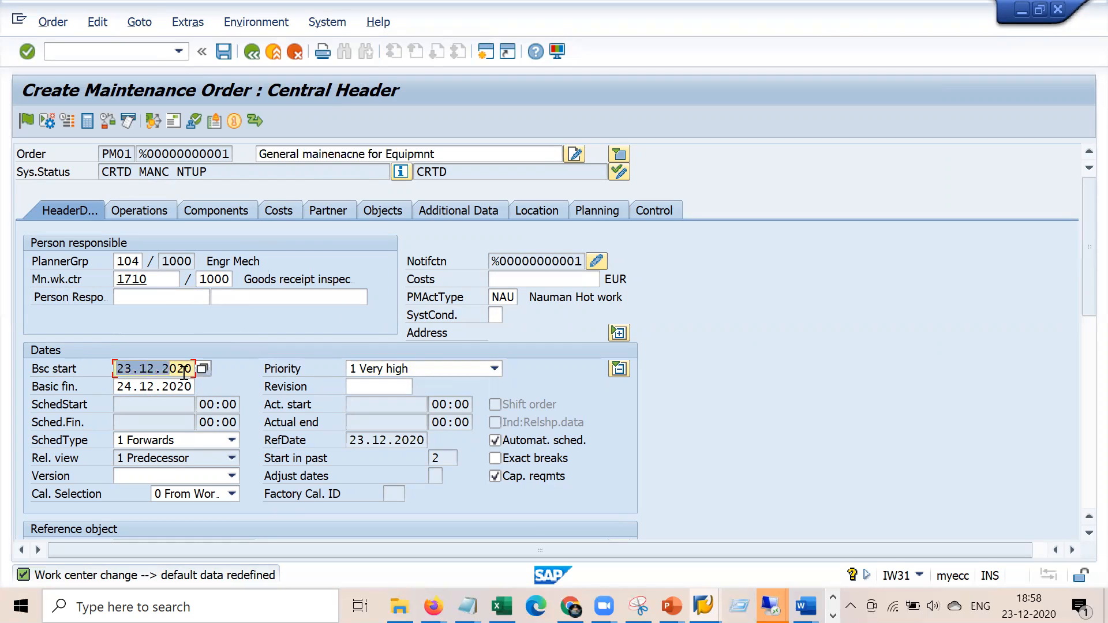
{"action": "left_click_drag", "start_coordinate": [118, 386], "coordinate": [190, 387]}
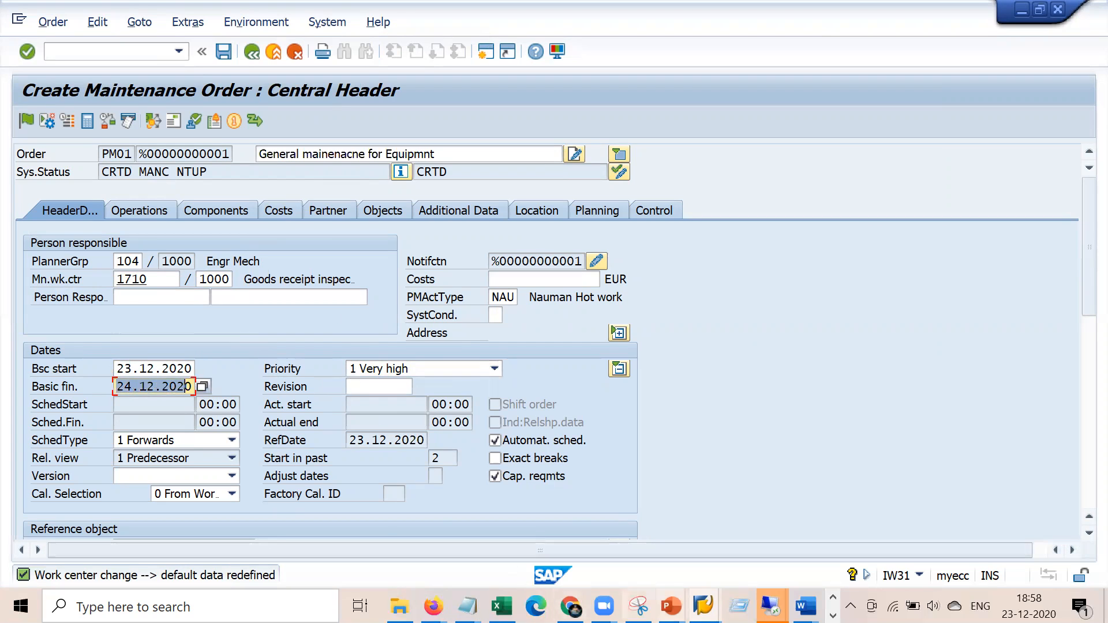
{"action": "left_click", "coordinate": [671, 607]}
Navigate the IMG tree to General Data under Maintenance and Service Orders and run Define Priorities
{"action": "mouse_move", "coordinate": [771, 606]}
{"action": "left_click", "coordinate": [635, 534]}
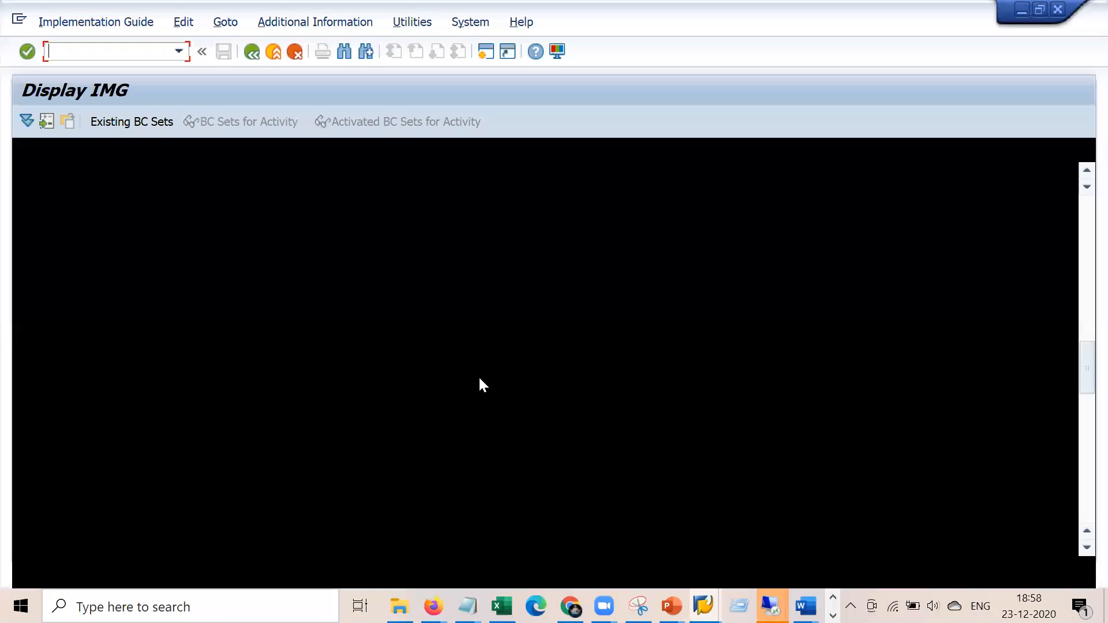
{"action": "scroll", "coordinate": [252, 271], "scroll_direction": "up", "scroll_amount": 6}
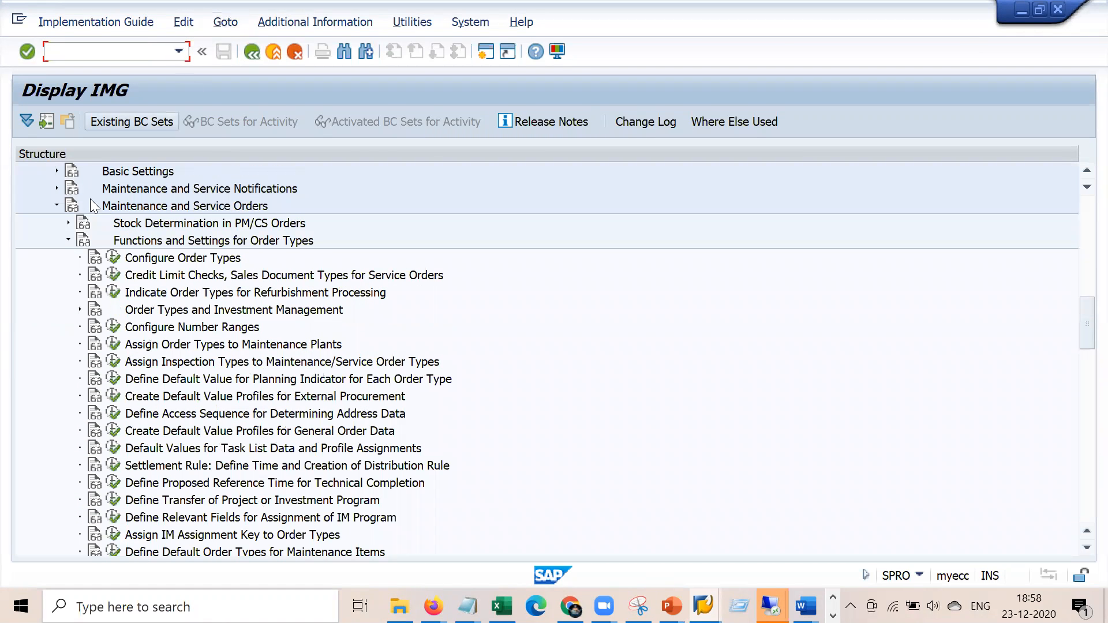
{"action": "left_click", "coordinate": [69, 240]}
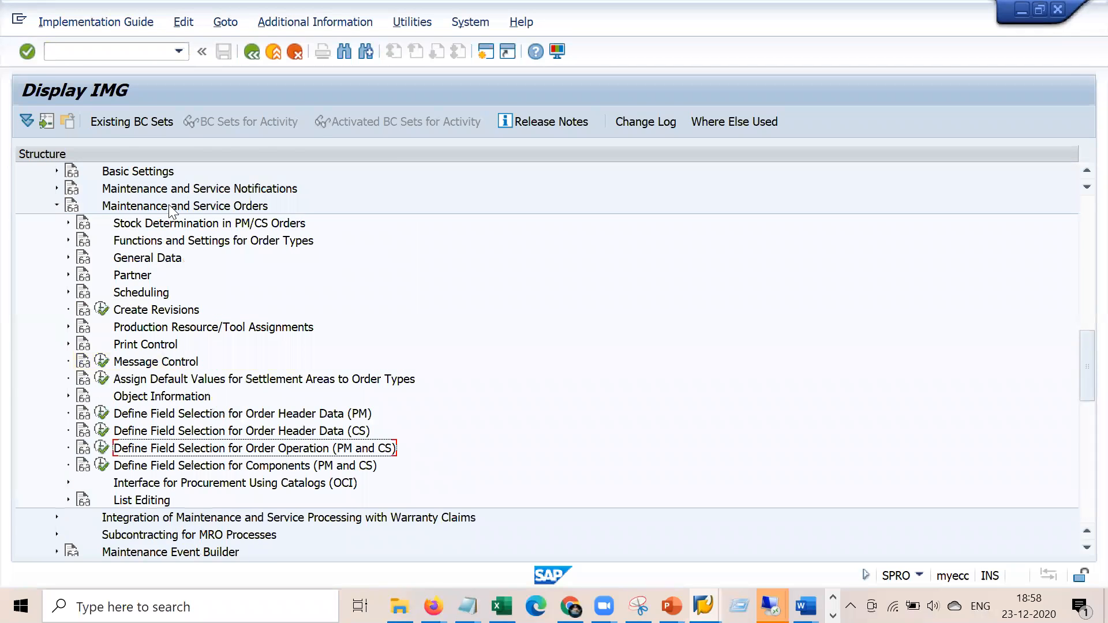
{"action": "scroll", "coordinate": [169, 204], "scroll_direction": "up", "scroll_amount": 4}
{"action": "left_click", "coordinate": [164, 311]}
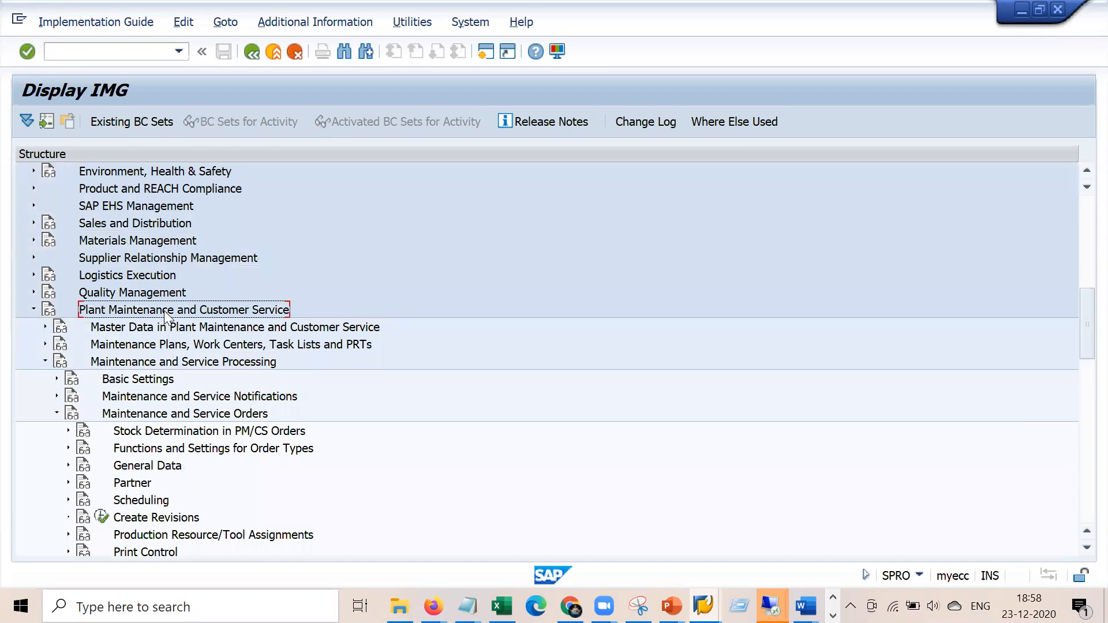
{"action": "left_click", "coordinate": [167, 363]}
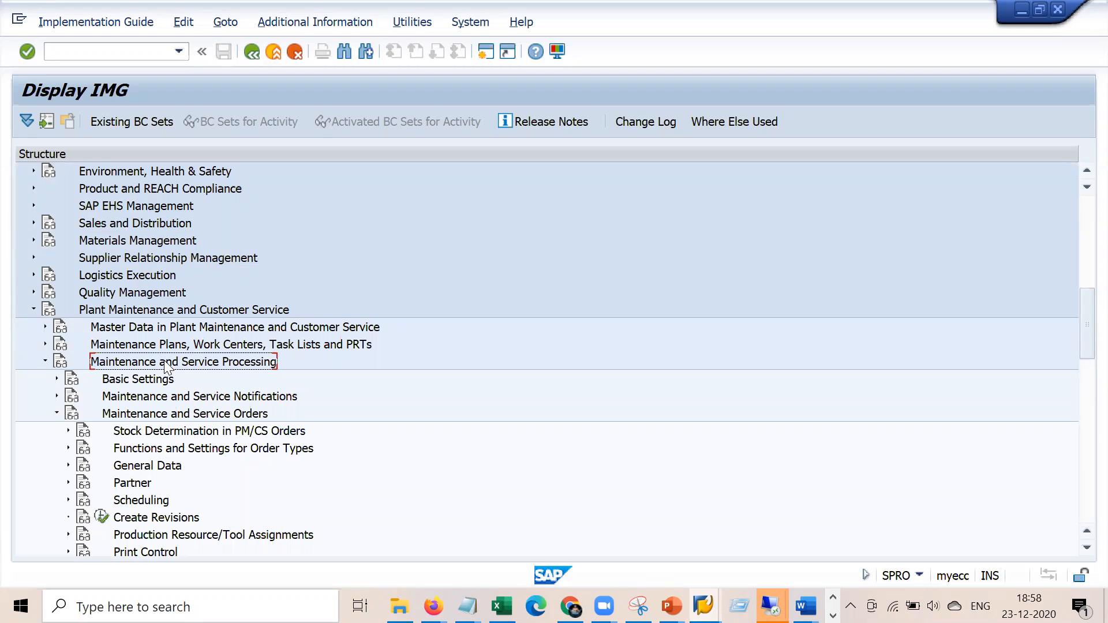
{"action": "left_click", "coordinate": [122, 415]}
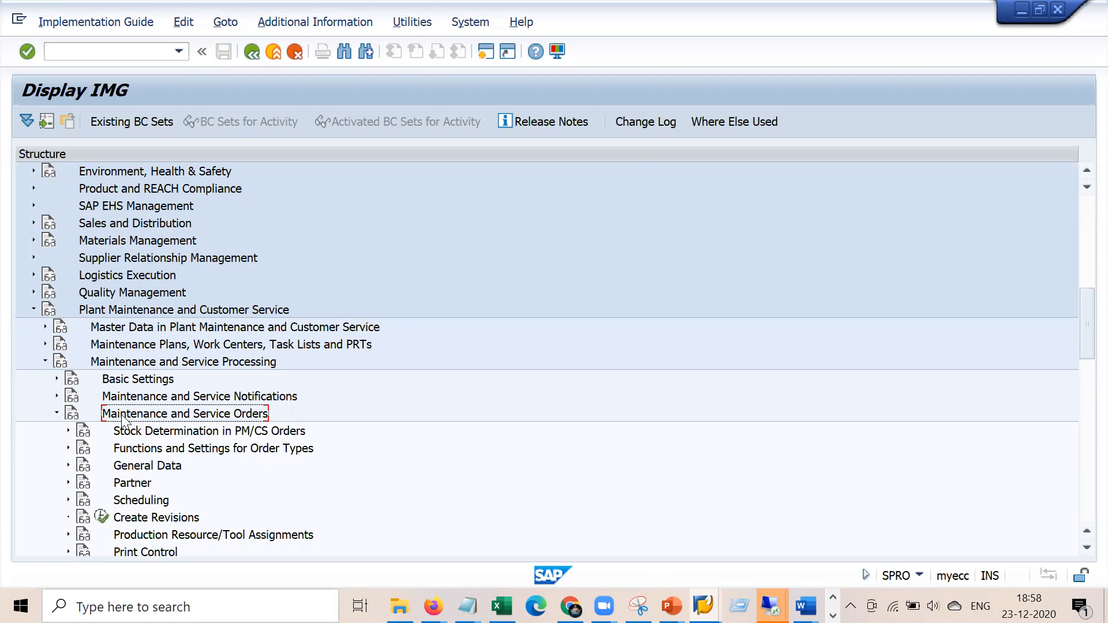
{"action": "left_click", "coordinate": [69, 465]}
{"action": "left_click", "coordinate": [165, 467]}
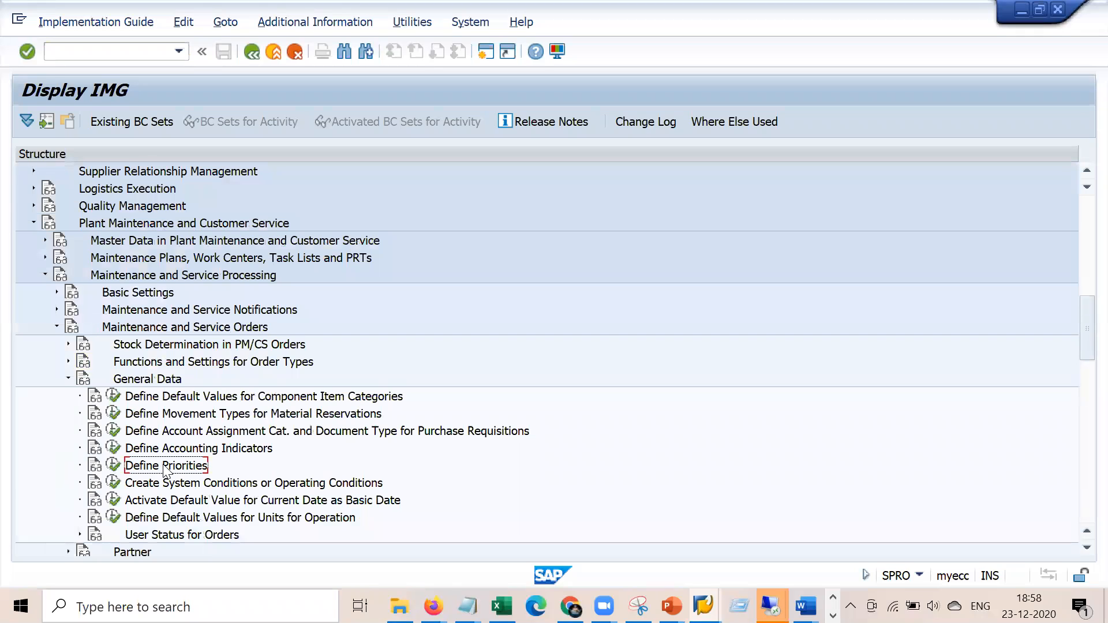
{"action": "left_click", "coordinate": [114, 466]}
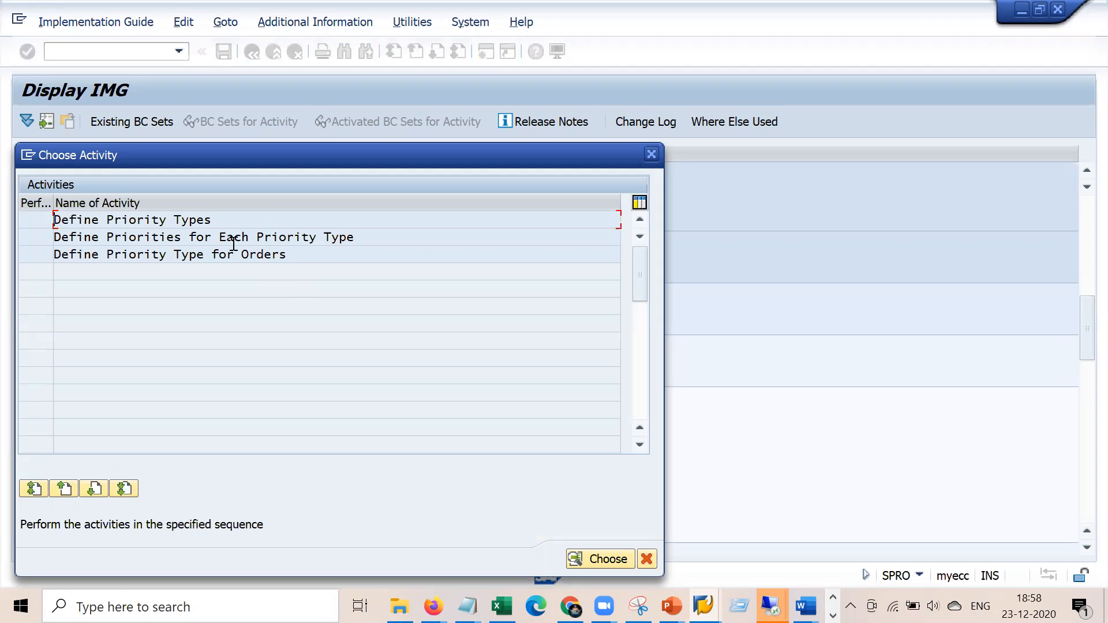
Check the PM priority type, then PM priority 1's one-day Rel.end offset in the priorities table
{"action": "double_click", "coordinate": [199, 221]}
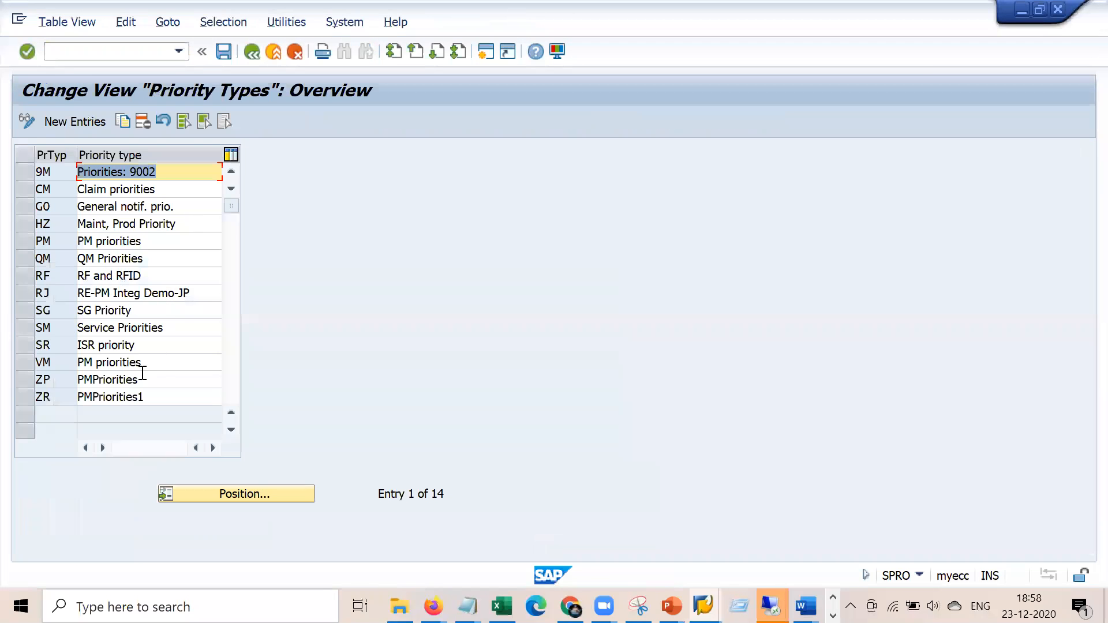
{"action": "left_click", "coordinate": [49, 243]}
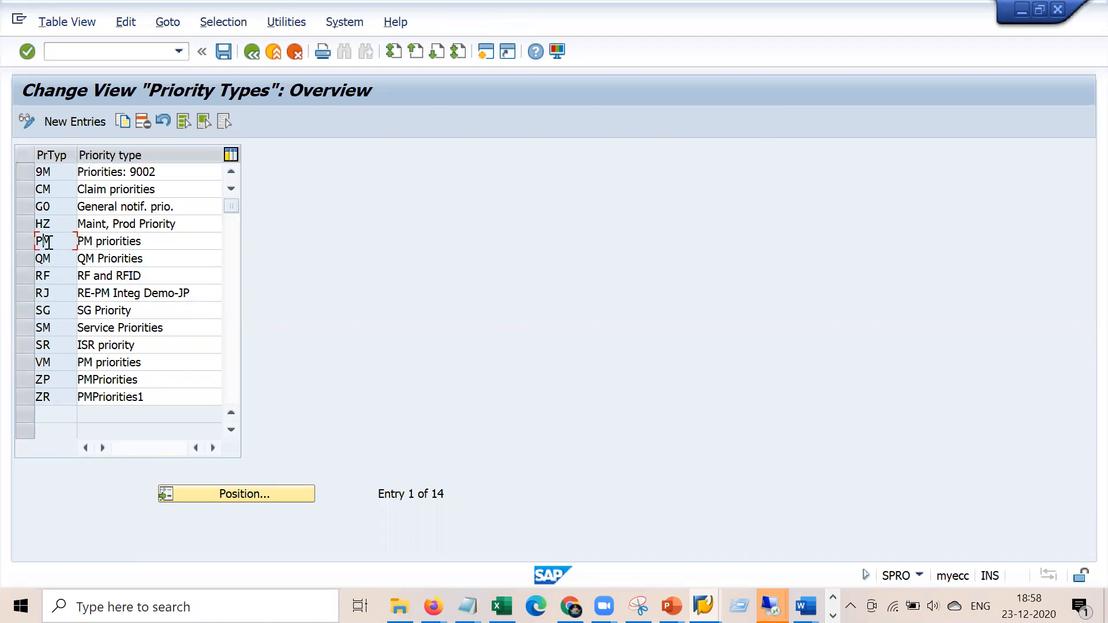
{"action": "left_click", "coordinate": [257, 53]}
{"action": "double_click", "coordinate": [177, 235]}
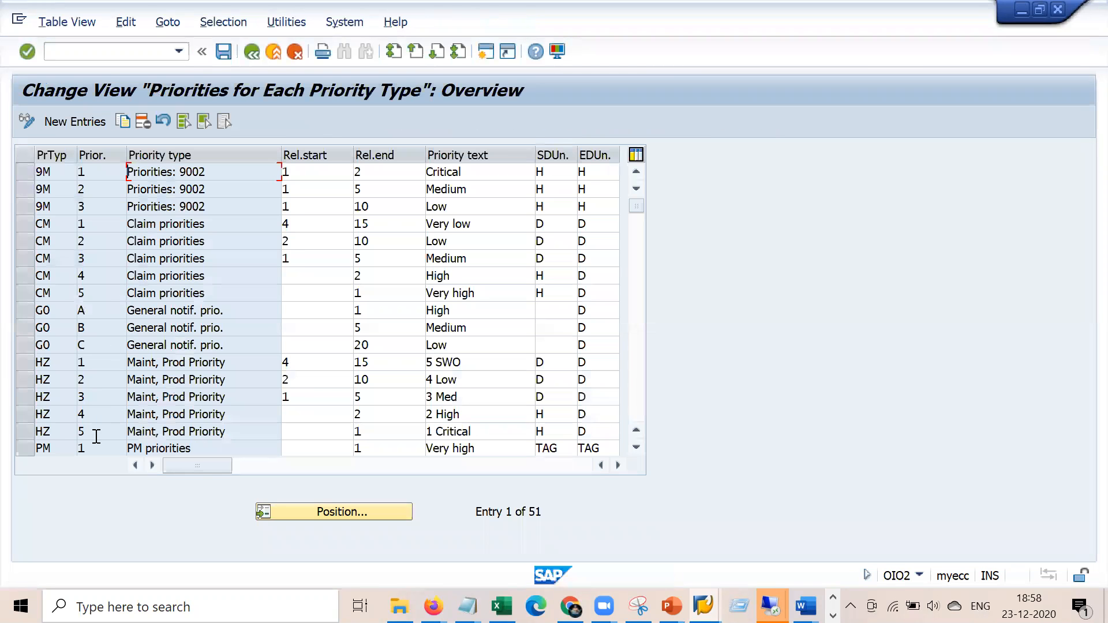
{"action": "left_click", "coordinate": [92, 448]}
{"action": "key", "text": "Down"}
{"action": "key", "text": "Down"}
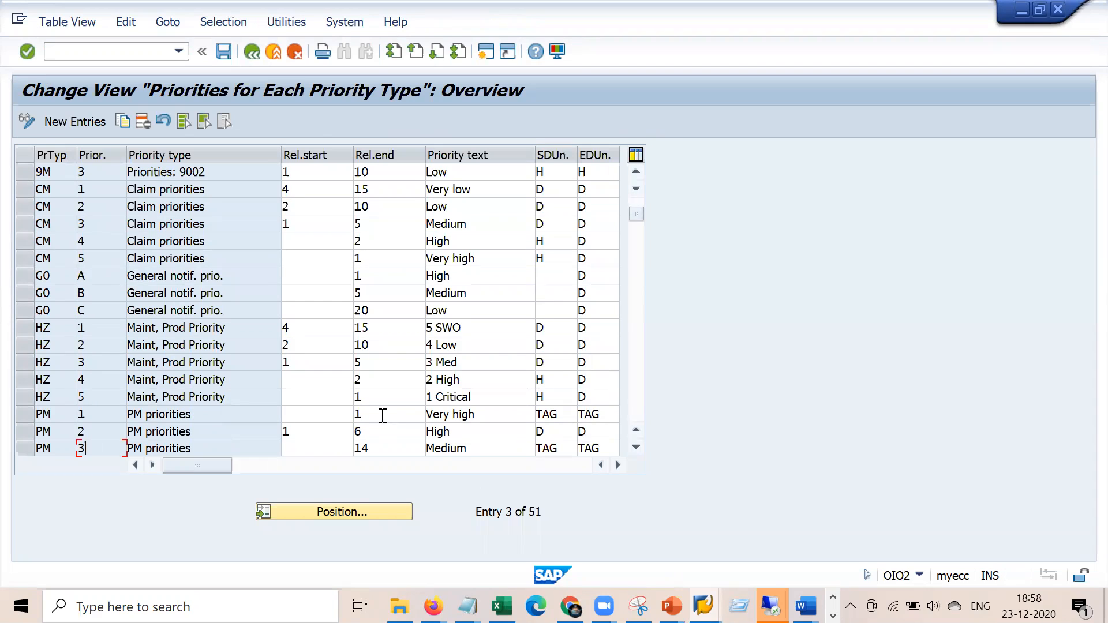
{"action": "left_click", "coordinate": [383, 415]}
{"action": "left_click", "coordinate": [324, 416]}
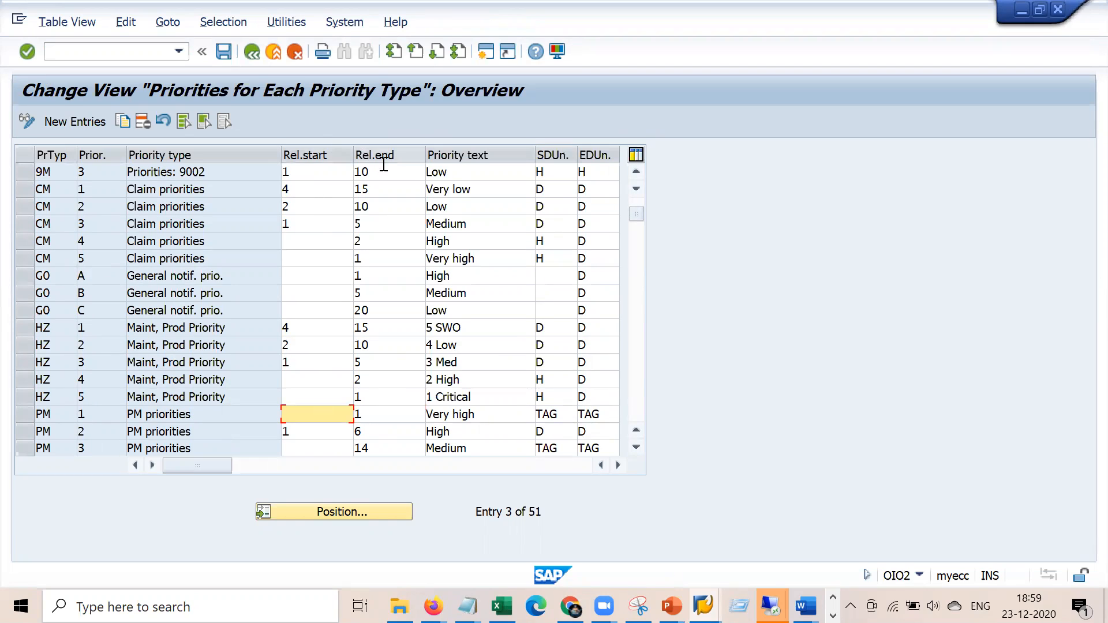
{"action": "left_click_drag", "start_coordinate": [376, 418], "coordinate": [353, 417]}
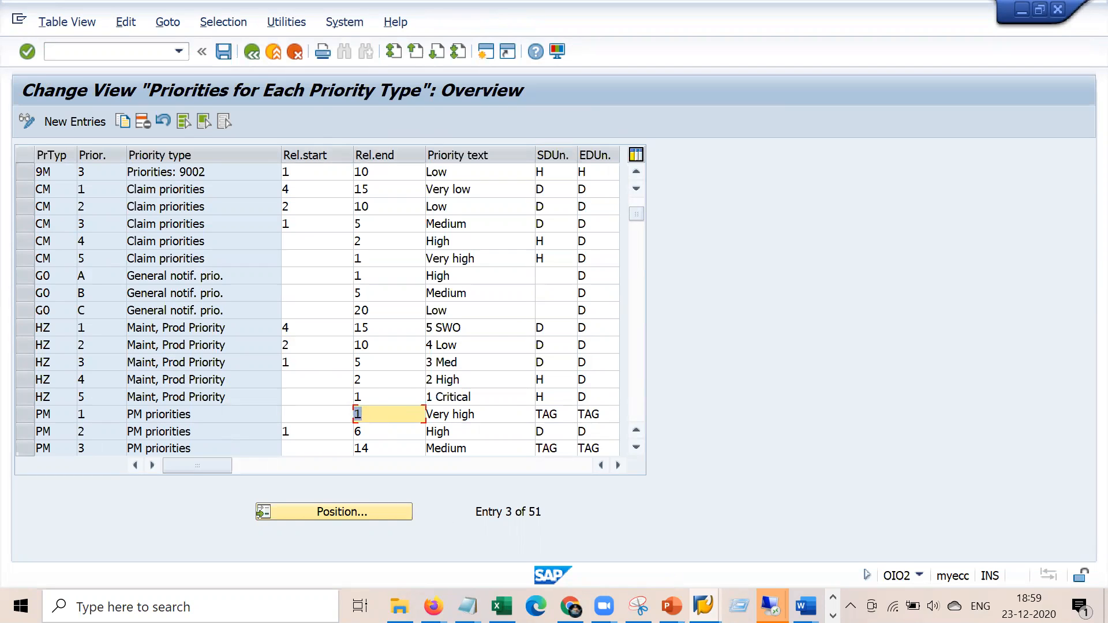
Compare that offset with the order's basic dates 23.12.2020–24.12.2020, then leave the priorities table
{"action": "left_click", "coordinate": [771, 606]}
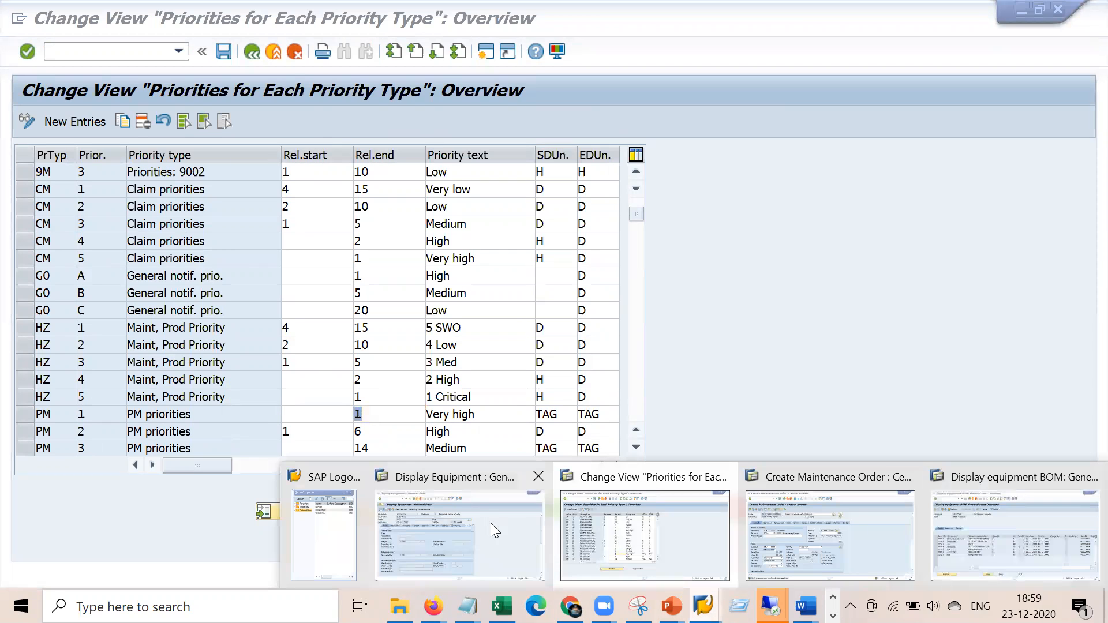
{"action": "left_click", "coordinate": [828, 549]}
{"action": "left_click", "coordinate": [163, 373]}
{"action": "left_click", "coordinate": [163, 391]}
{"action": "key", "text": "alt+Tab"}
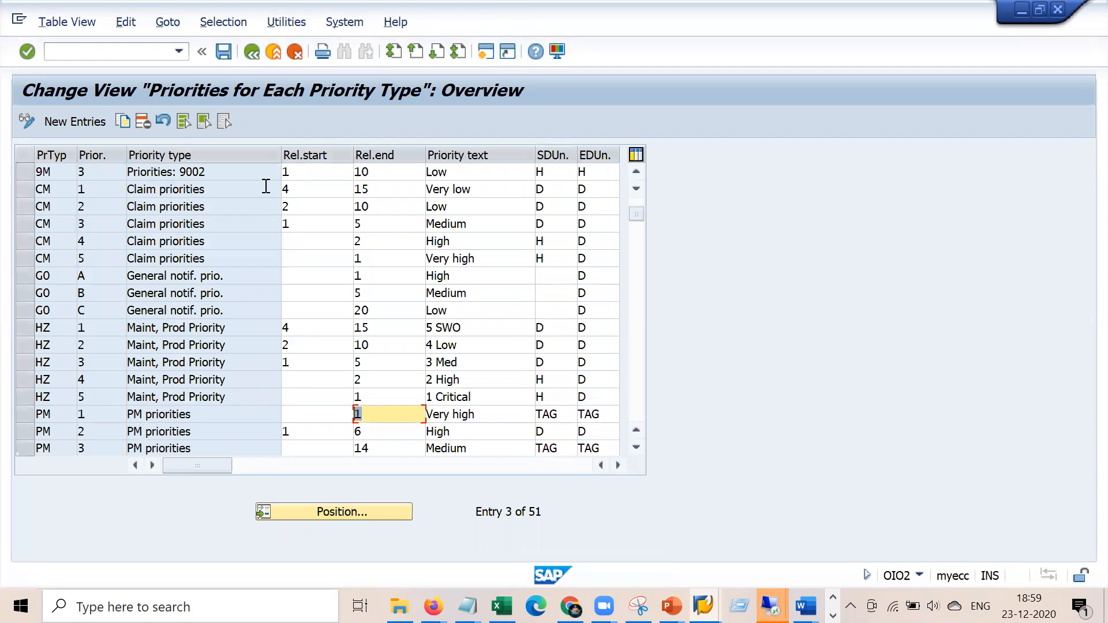
{"action": "left_click", "coordinate": [255, 52]}
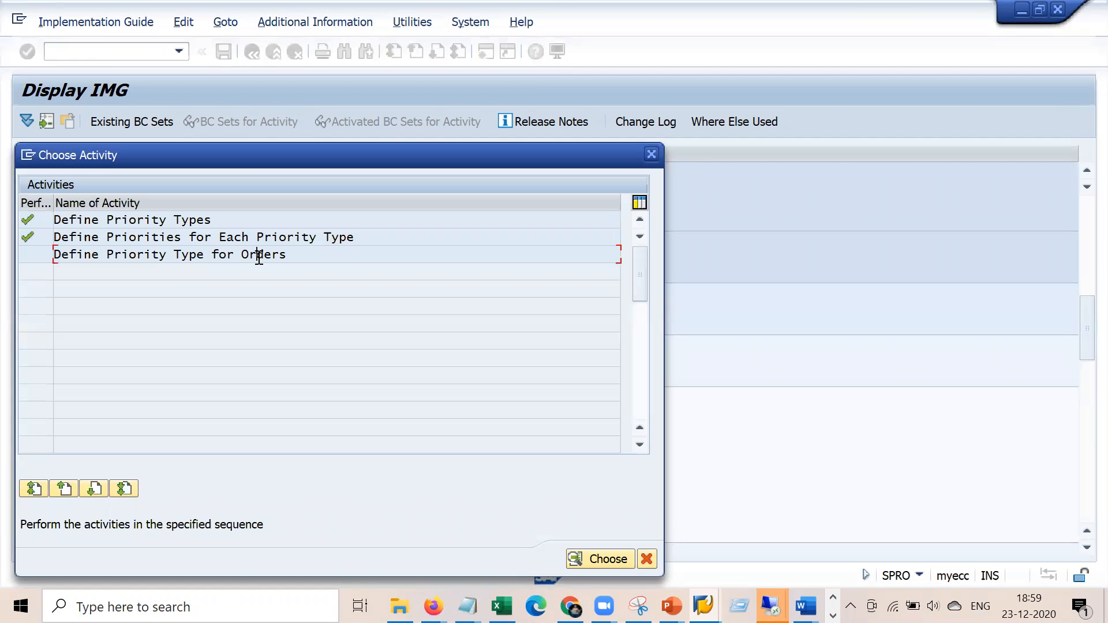
Jump to PM01 in Define Priority Type for Orders, verify its PM priority type, and exit to the IMG tree
{"action": "double_click", "coordinate": [259, 255]}
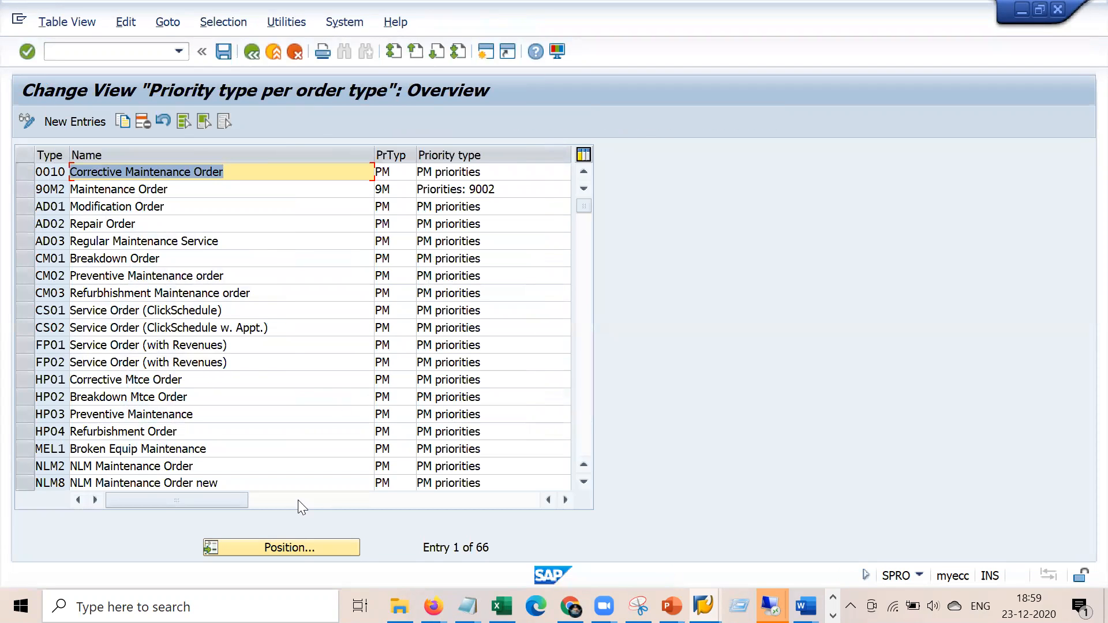
{"action": "left_click", "coordinate": [301, 554]}
{"action": "key", "text": "Down"}
{"action": "key", "text": "Down"}
{"action": "key", "text": "Down"}
{"action": "key", "text": "Down"}
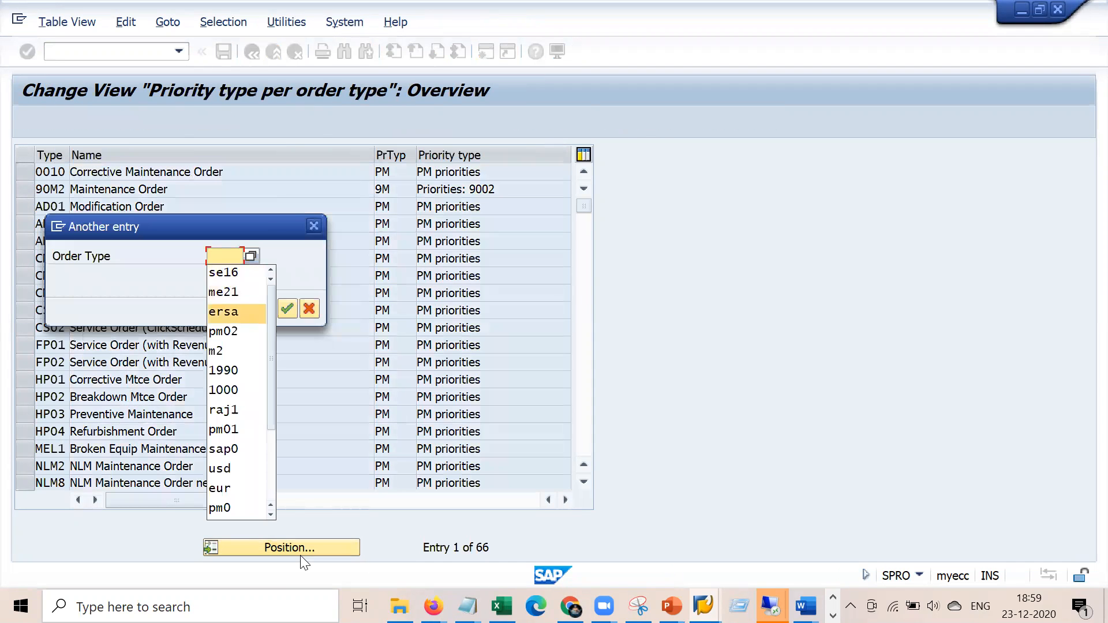
{"action": "key", "text": "Down"}
{"action": "key", "text": "Down"}
{"action": "key", "text": "Down"}
{"action": "key", "text": "Down"}
{"action": "key", "text": "Return"}
{"action": "key", "text": "Return"}
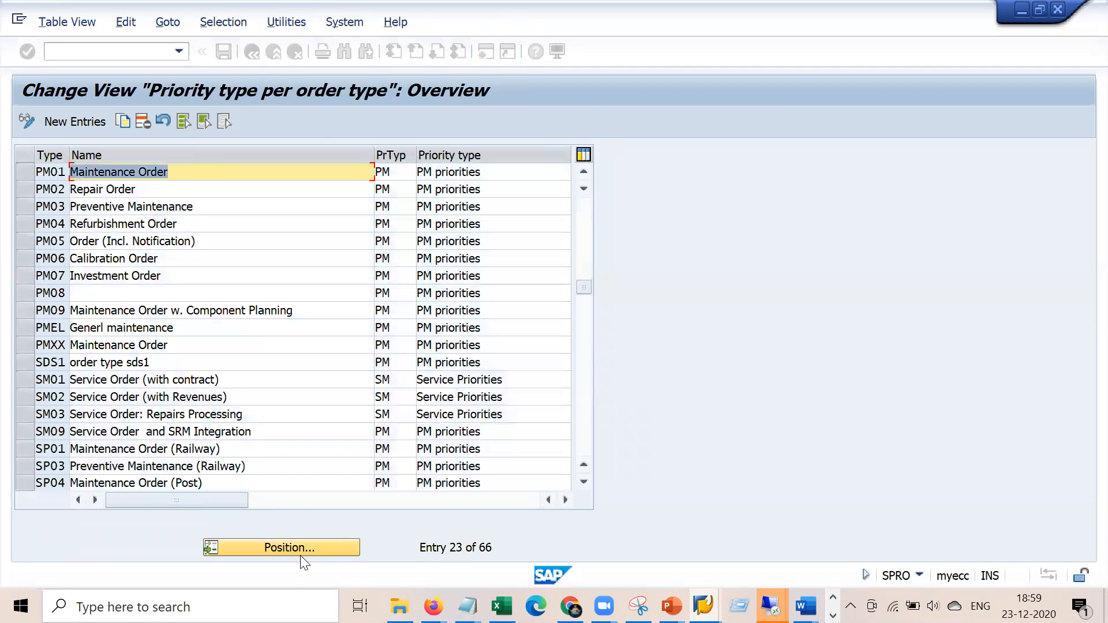
{"action": "left_click", "coordinate": [395, 172]}
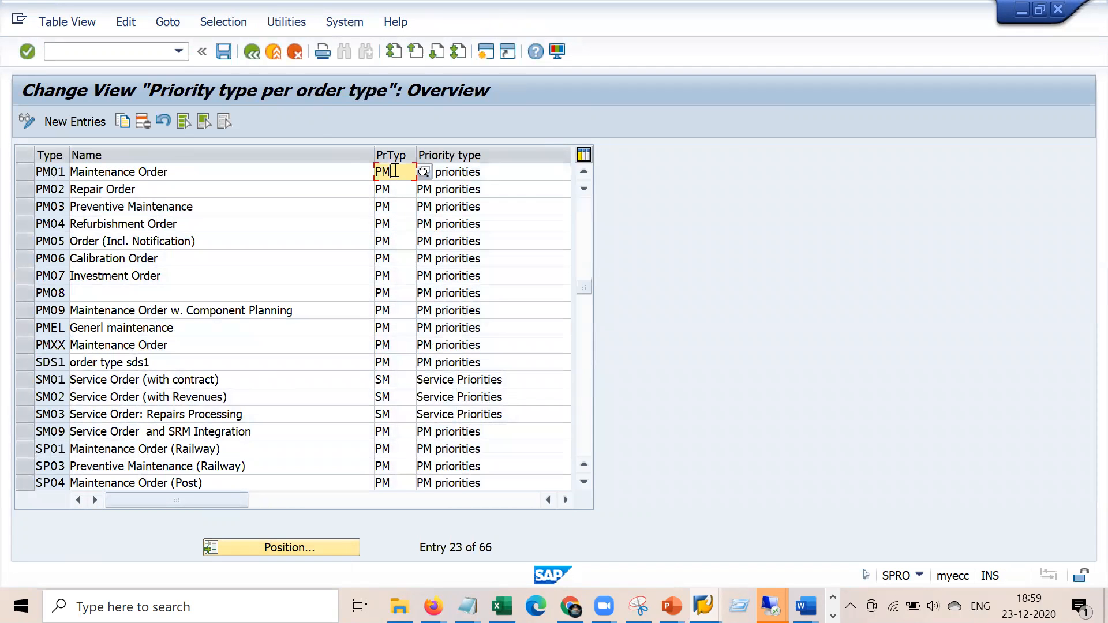
{"action": "left_click", "coordinate": [254, 54]}
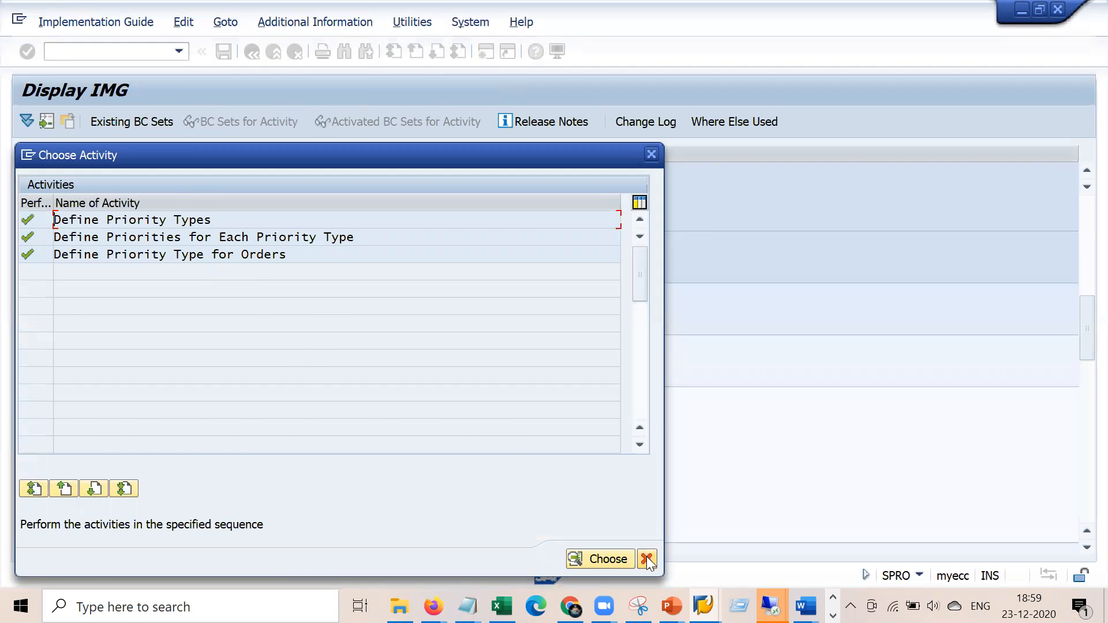
{"action": "left_click", "coordinate": [646, 559]}
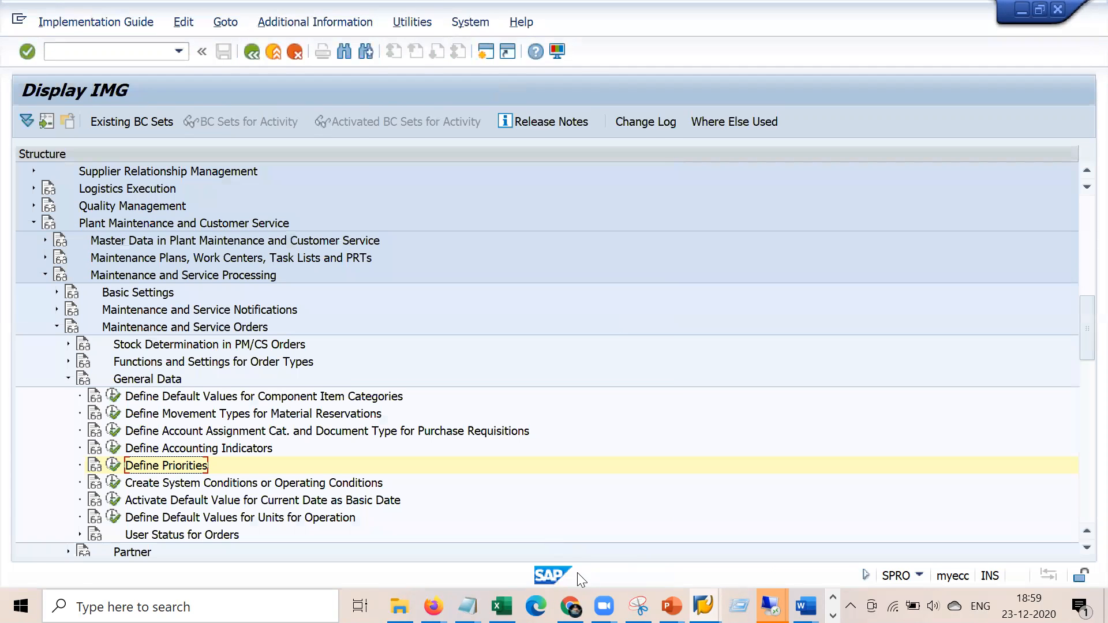
Switch back to the order being created and change its priority to 3 Medium
{"action": "left_click", "coordinate": [770, 606]}
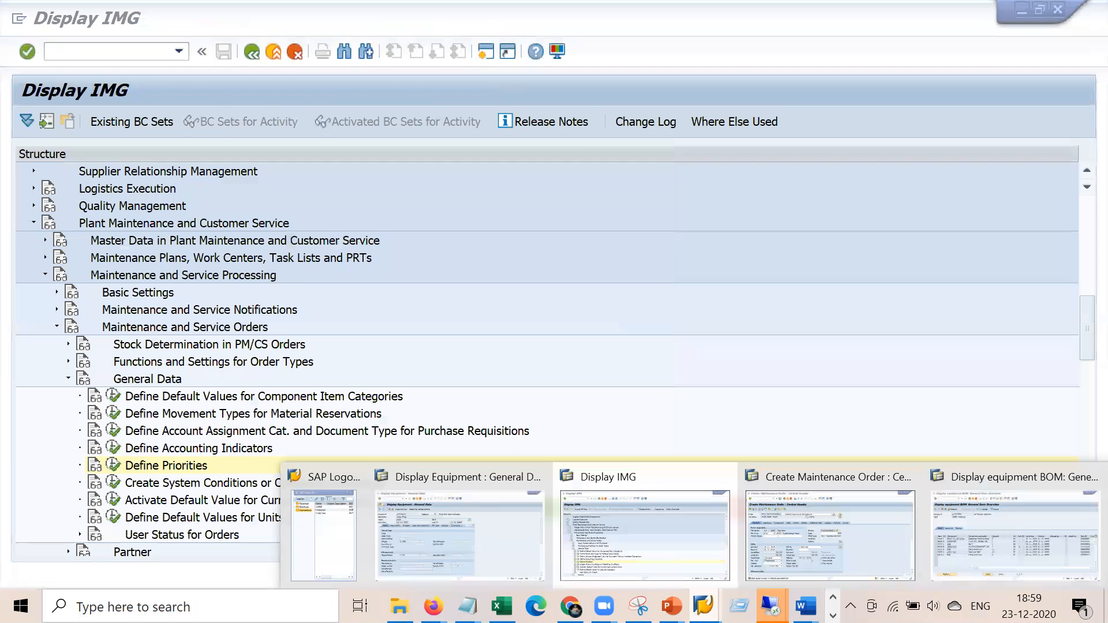
{"action": "left_click", "coordinate": [848, 530]}
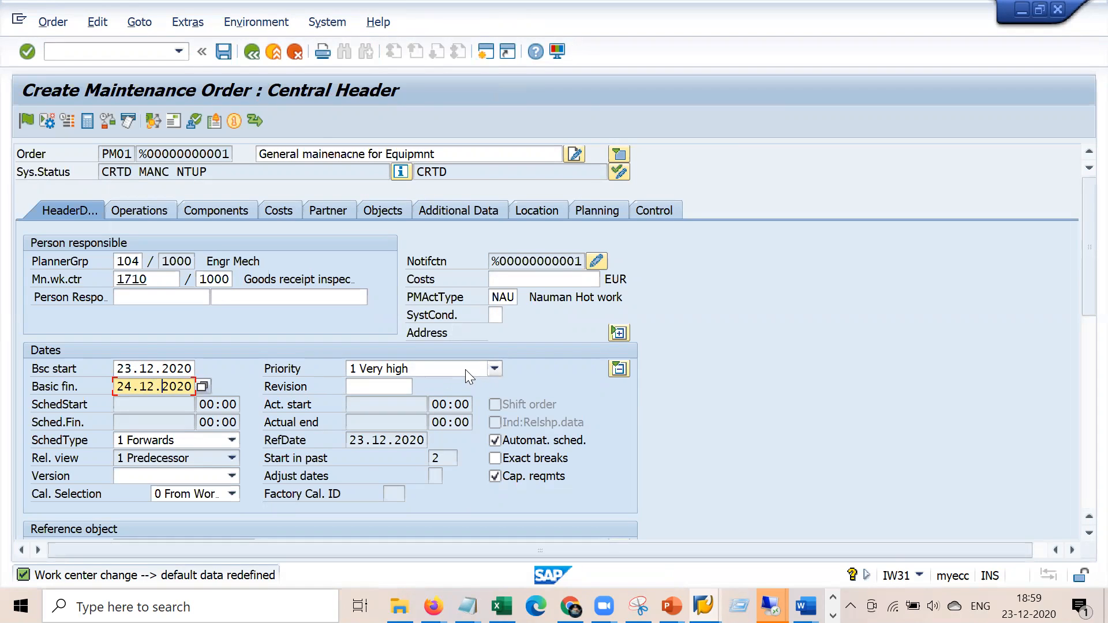
{"action": "left_click", "coordinate": [496, 370]}
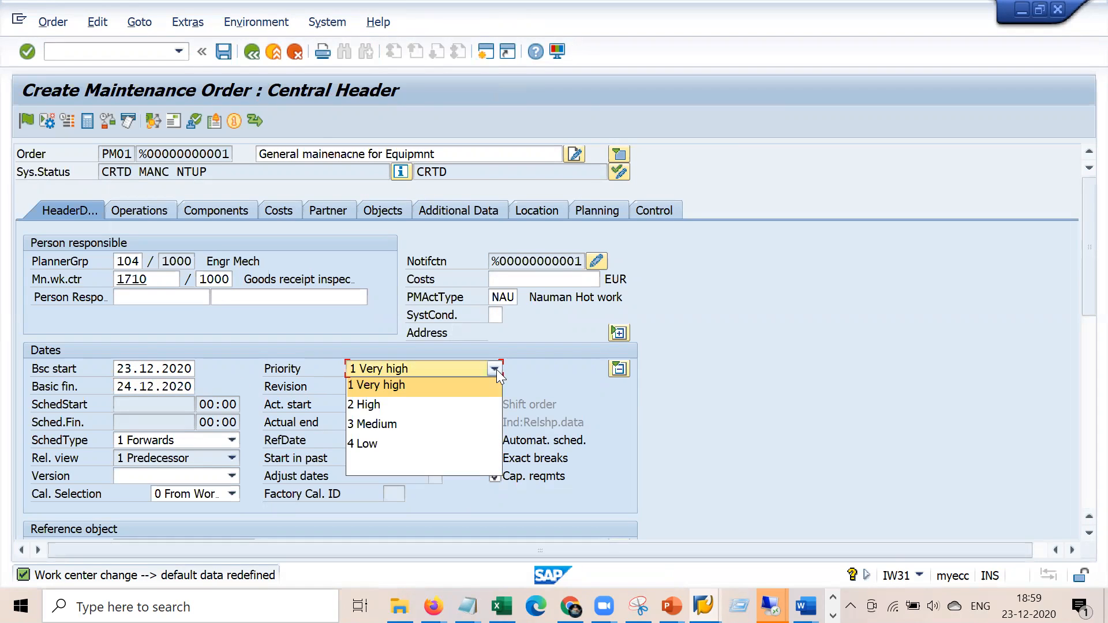
{"action": "left_click", "coordinate": [414, 426]}
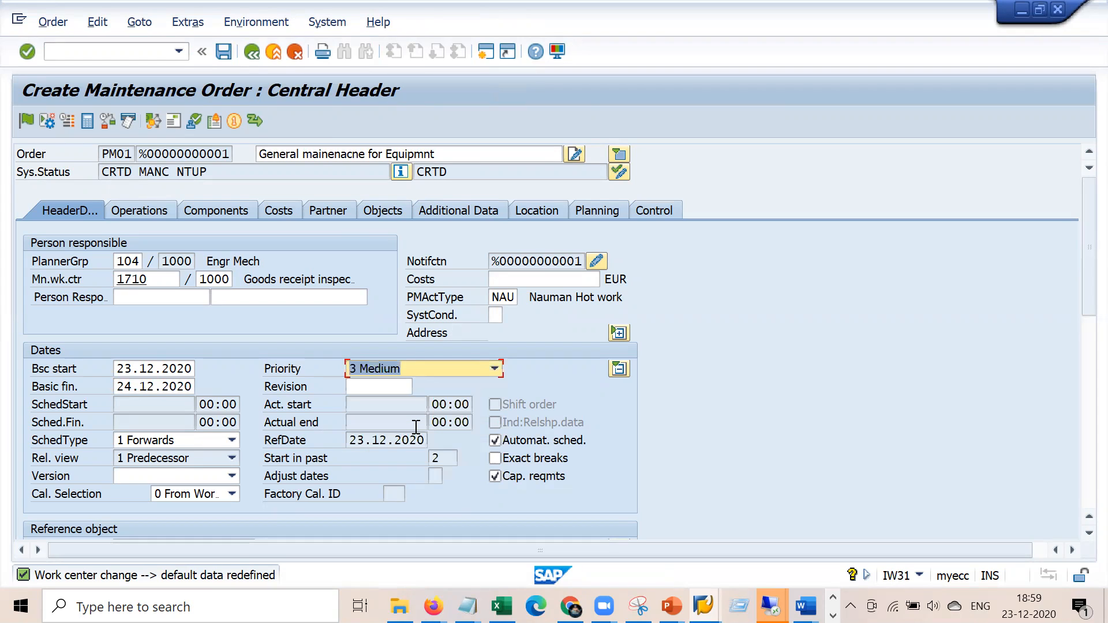
{"action": "key", "text": "Return"}
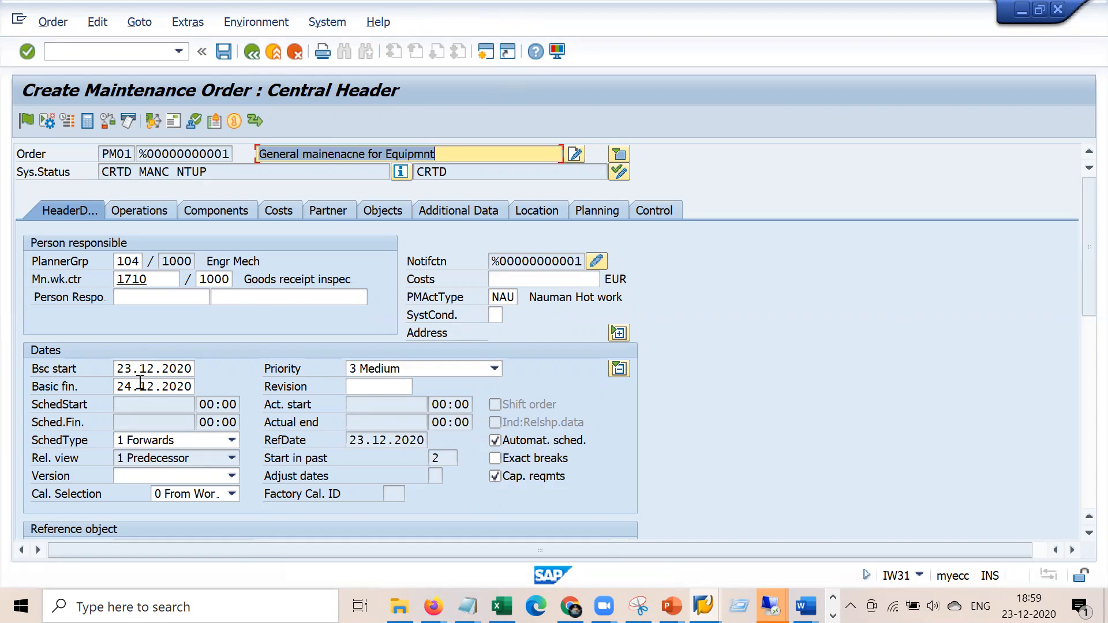
{"action": "left_click", "coordinate": [486, 48]}
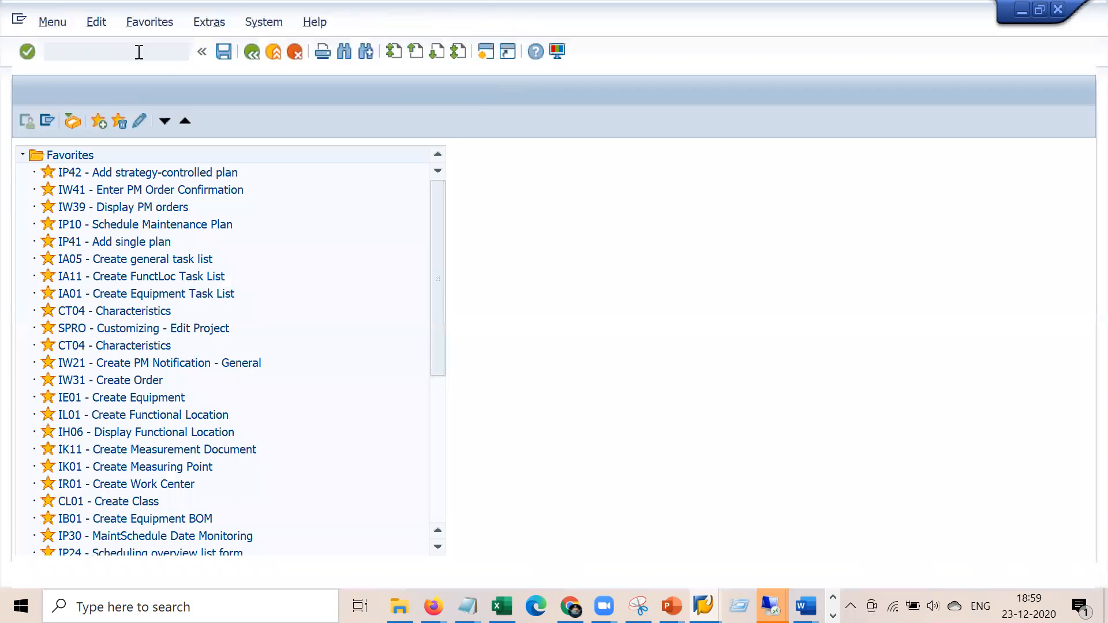
Run IW31 in the new session with priority 4 Low and planning plant 1000
{"action": "key", "text": "Return"}
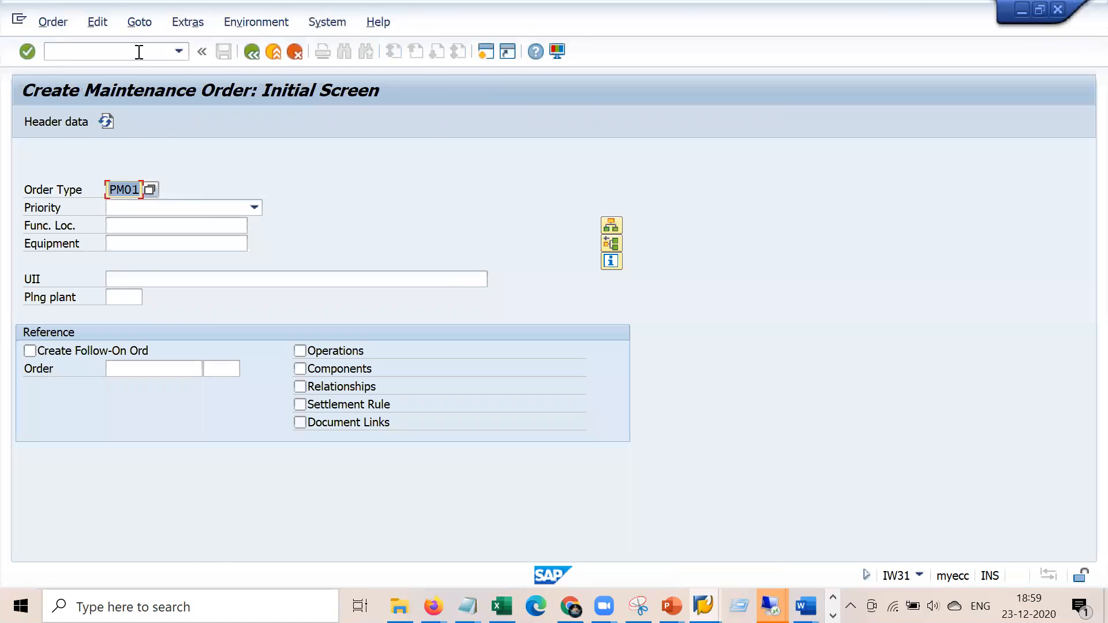
{"action": "left_click", "coordinate": [210, 209]}
{"action": "left_click", "coordinate": [178, 284]}
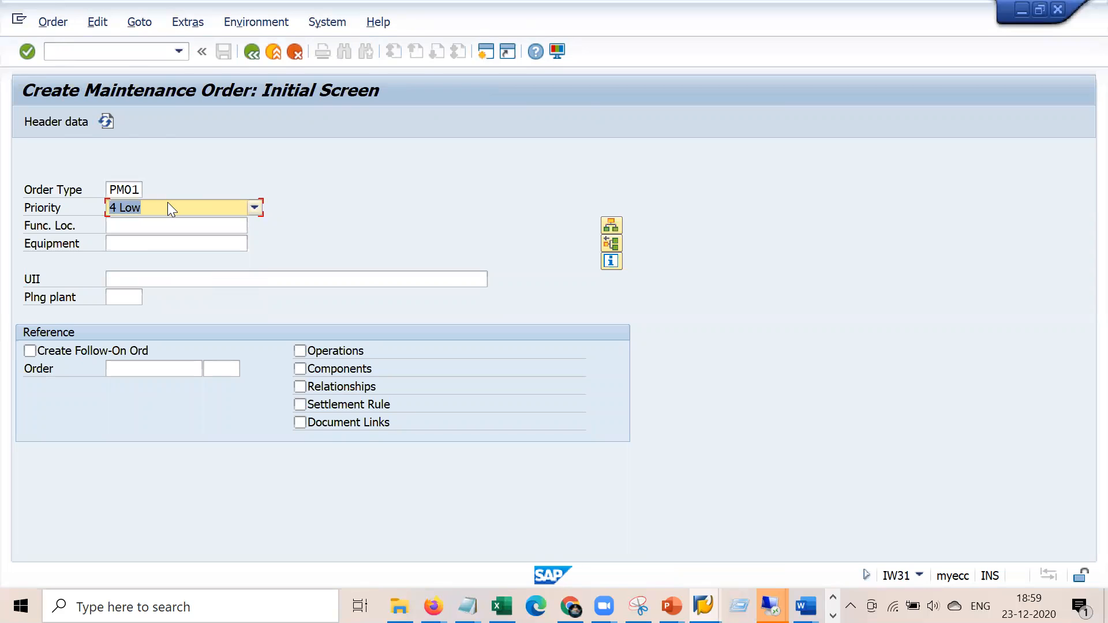
{"action": "key", "text": "Return"}
{"action": "key", "text": "space"}
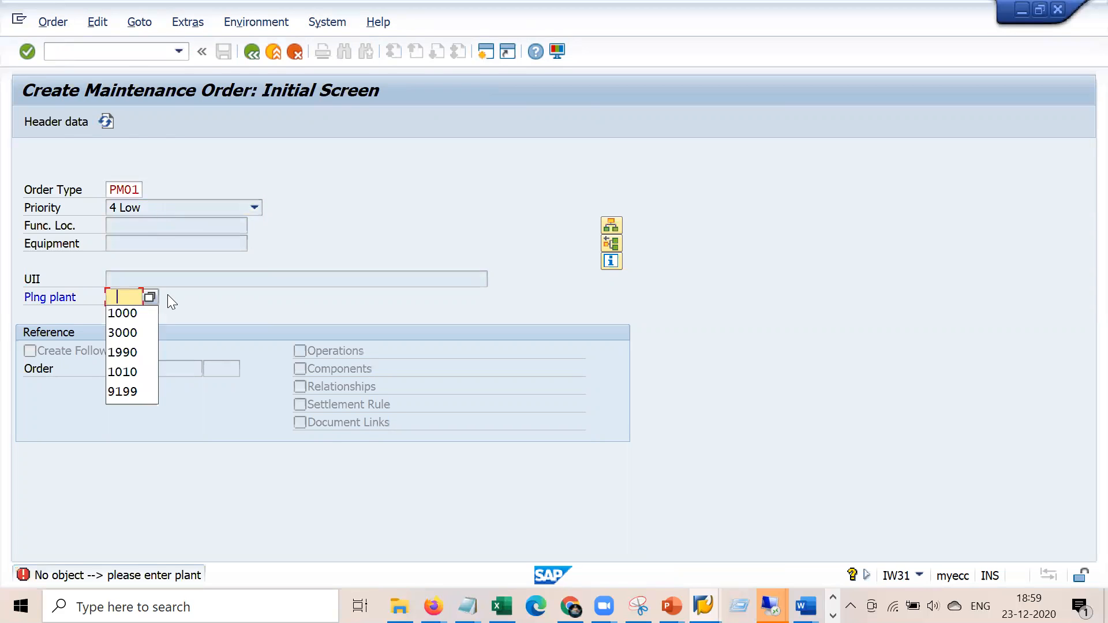
{"action": "key", "text": "Down"}
{"action": "key", "text": "Return"}
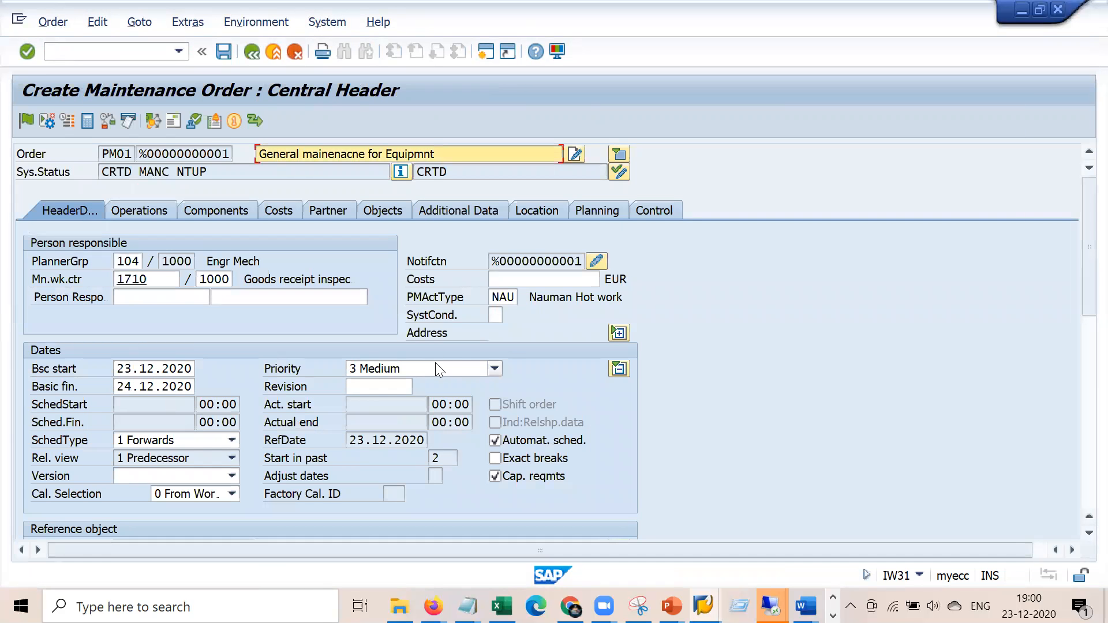
Set the first order's priority to 4 Low and check functional location 1000-CRU-SE2 and equipment 10007788
{"action": "left_click", "coordinate": [435, 367]}
{"action": "left_click", "coordinate": [393, 442]}
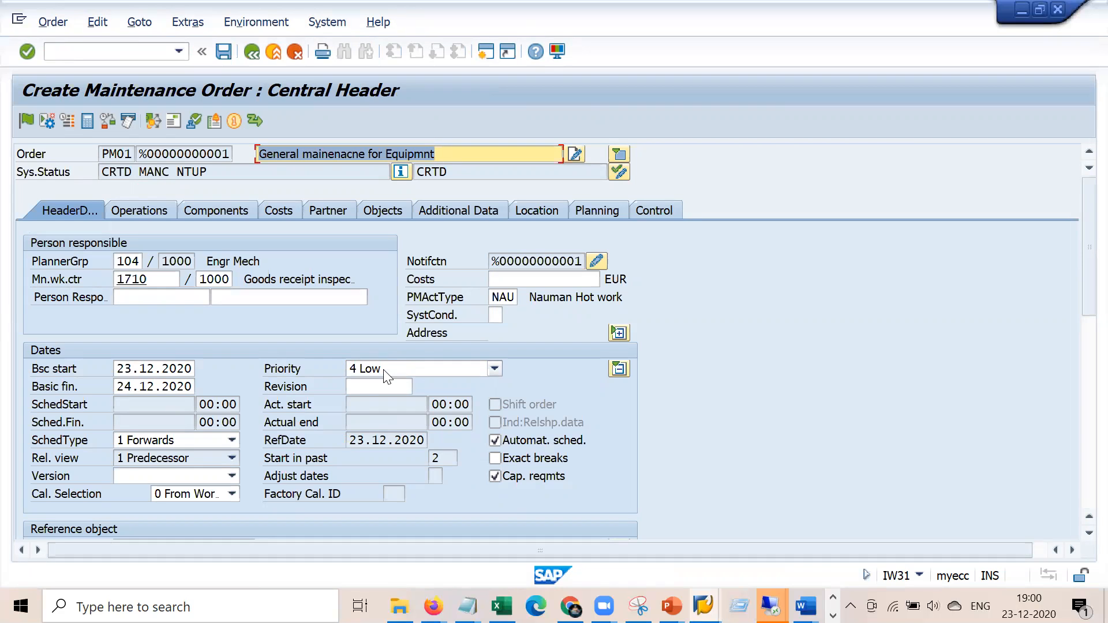
{"action": "left_click", "coordinate": [618, 369]}
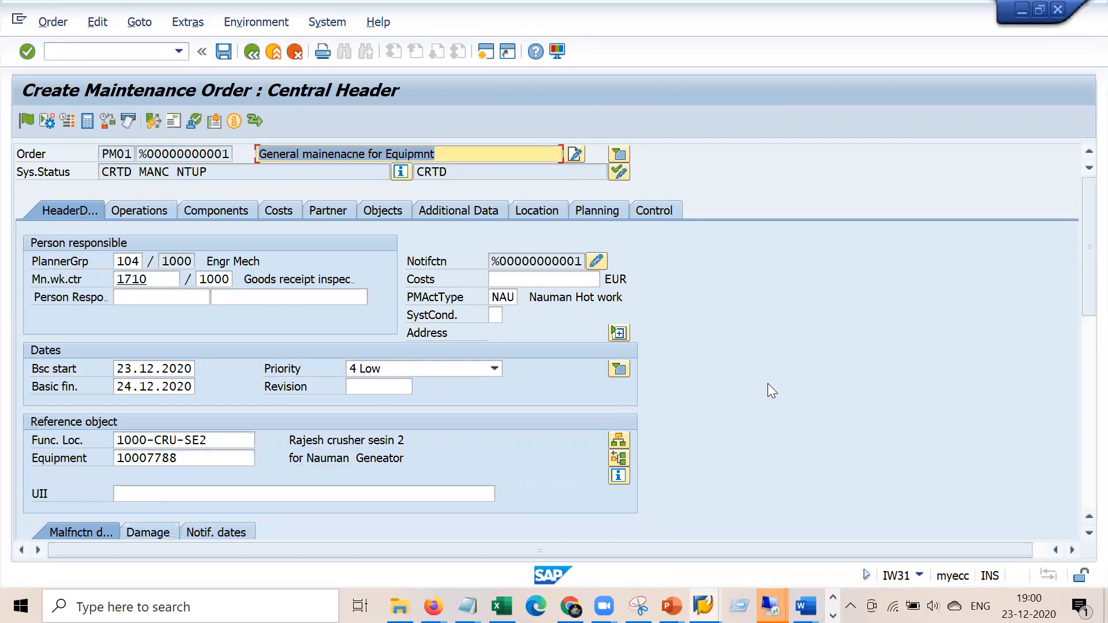
{"action": "scroll", "coordinate": [412, 319], "scroll_direction": "down", "scroll_amount": 5}
{"action": "left_click_drag", "start_coordinate": [208, 243], "coordinate": [114, 243]}
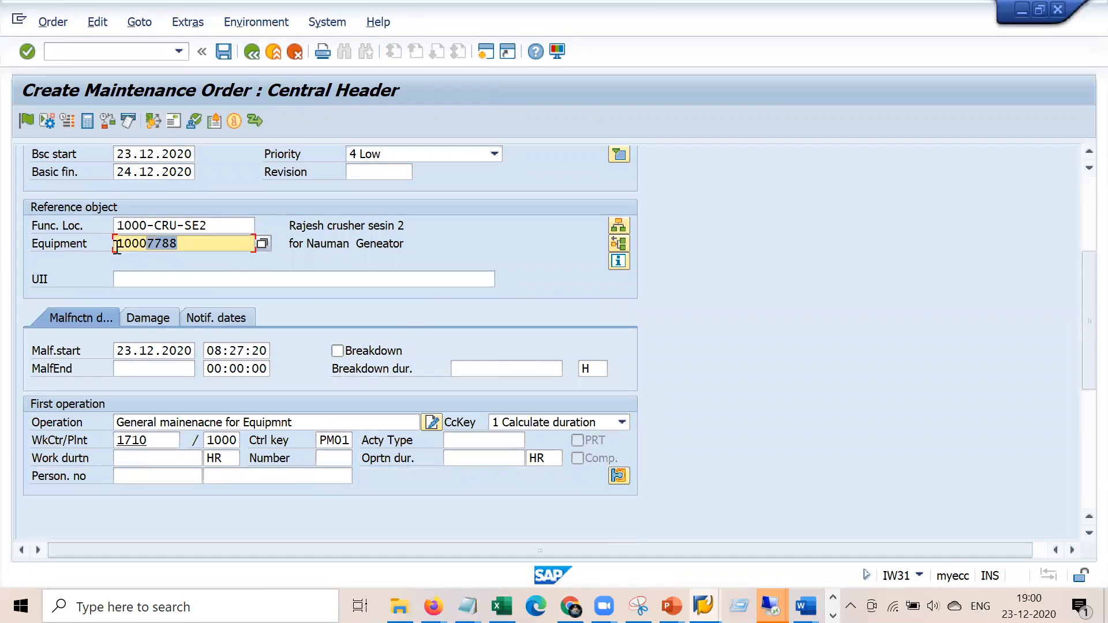
{"action": "scroll", "coordinate": [596, 303], "scroll_direction": "up", "scroll_amount": 1}
{"action": "scroll", "coordinate": [599, 312], "scroll_direction": "up", "scroll_amount": 3}
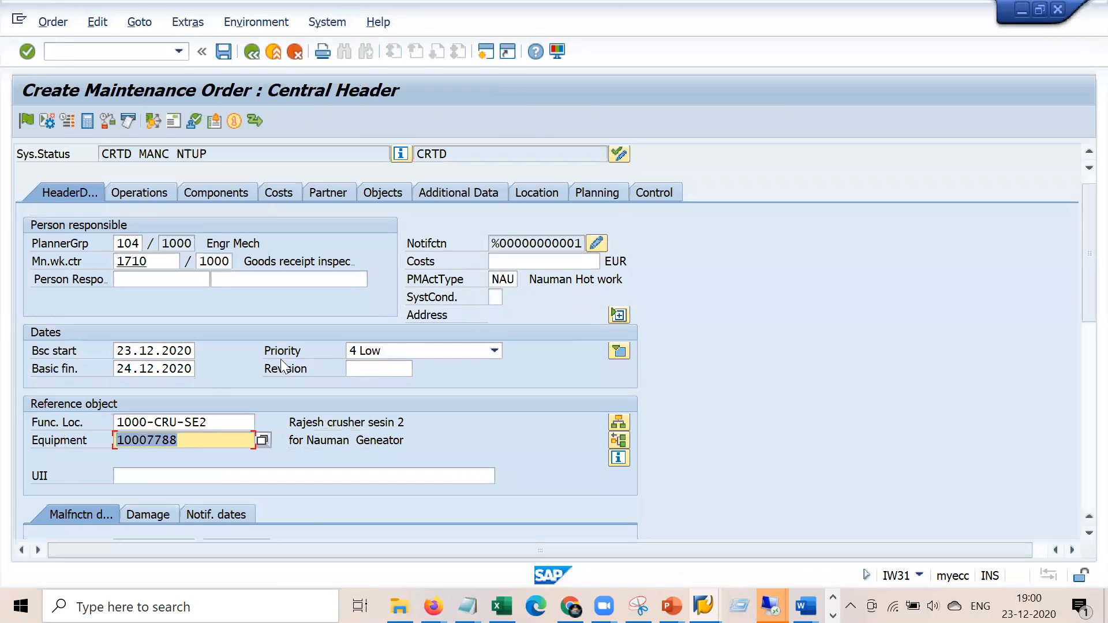
Add operations 0020 'Bearing check' and 0030 'Lube oil chekc' to the order
{"action": "left_click", "coordinate": [154, 197]}
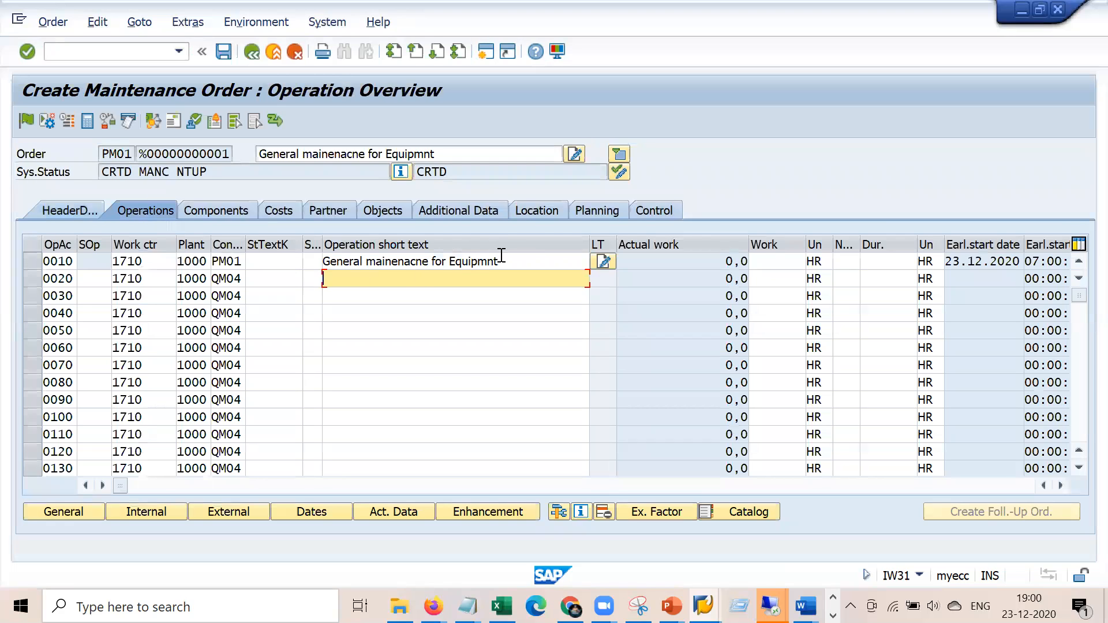
{"action": "left_click_drag", "start_coordinate": [452, 260], "coordinate": [286, 260]}
{"action": "left_click", "coordinate": [358, 275]}
{"action": "type", "text": "Near"}
{"action": "key", "text": "BackSpace"}
{"action": "key", "text": "BackSpace"}
{"action": "key", "text": "BackSpace"}
{"action": "key", "text": "BackSpace"}
{"action": "type", "text": "NE"}
{"action": "key", "text": "BackSpace"}
{"action": "key", "text": "BackSpace"}
{"action": "type", "text": "Bearing check"}
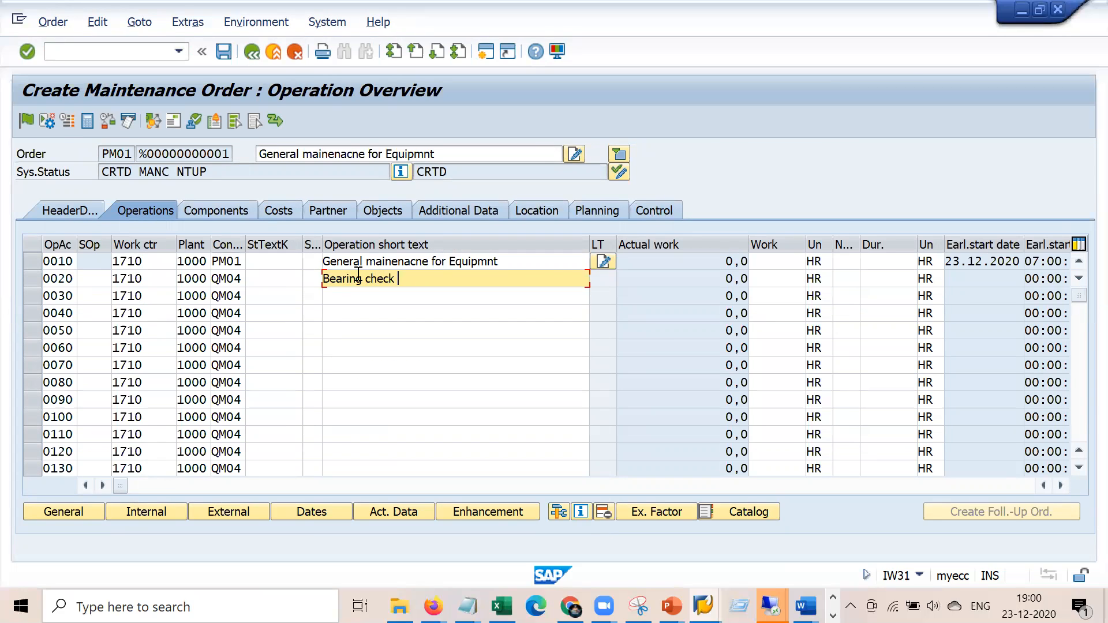
{"action": "key", "text": "Down"}
{"action": "type", "text": "Lube oil chekc"}
{"action": "key", "text": "Return"}
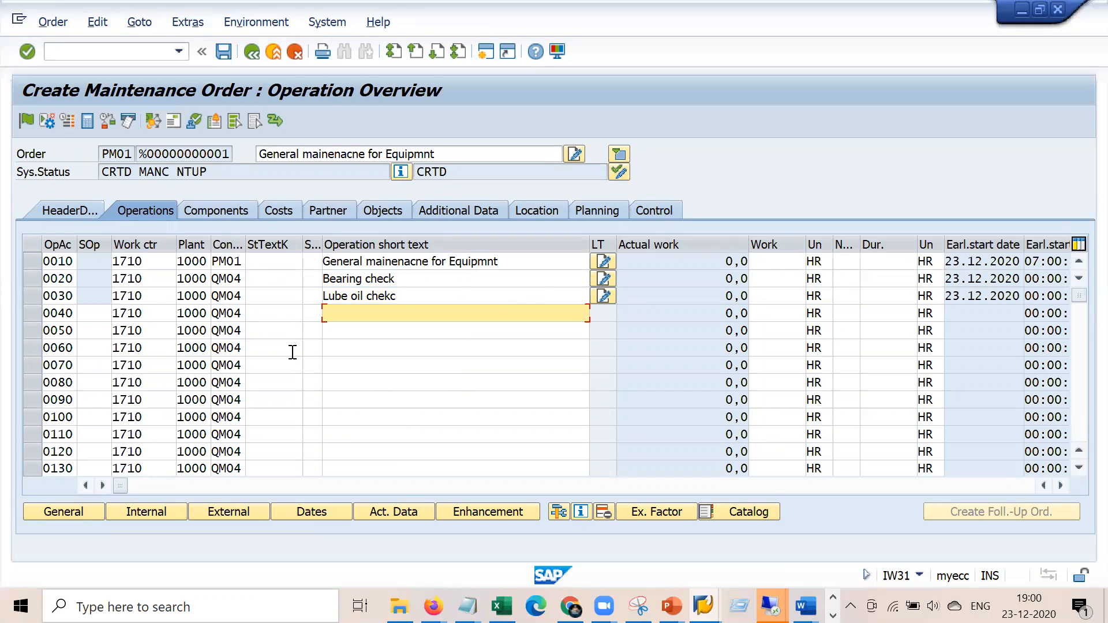
Give operation 0010 a count of 2 and a 2-hour duration
{"action": "left_click", "coordinate": [547, 261]}
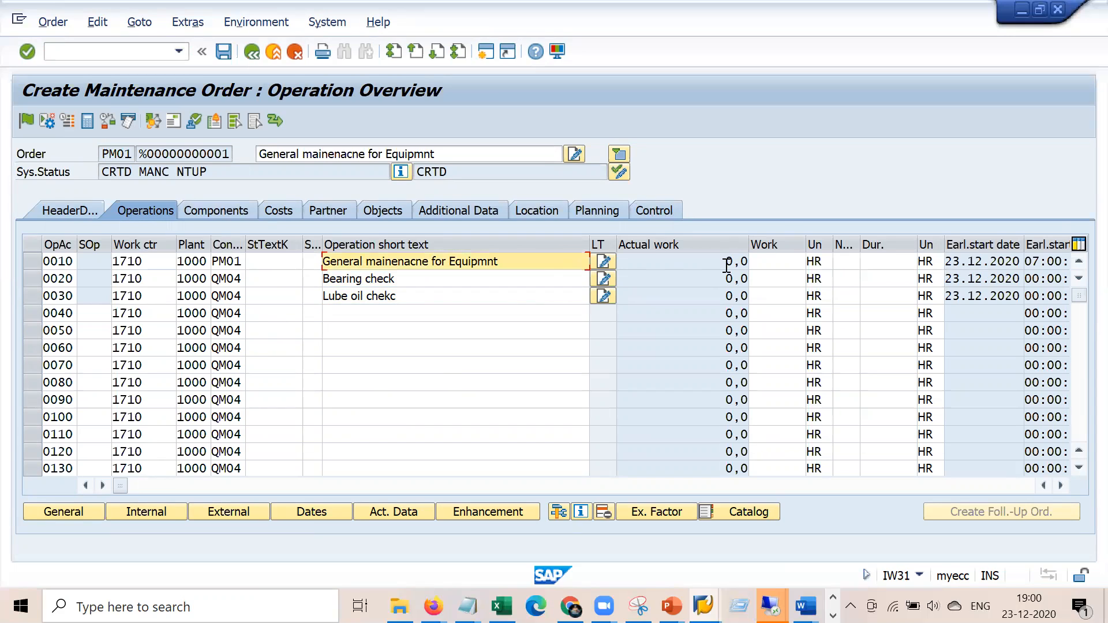
{"action": "left_click", "coordinate": [843, 261]}
{"action": "type", "text": "2"}
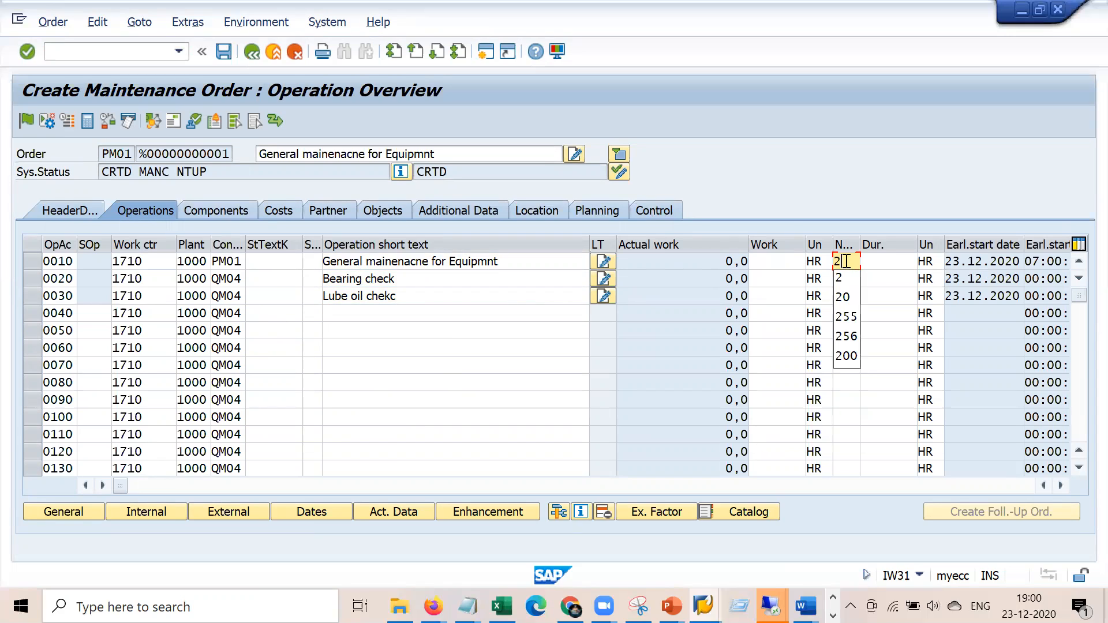
{"action": "key", "text": "Tab"}
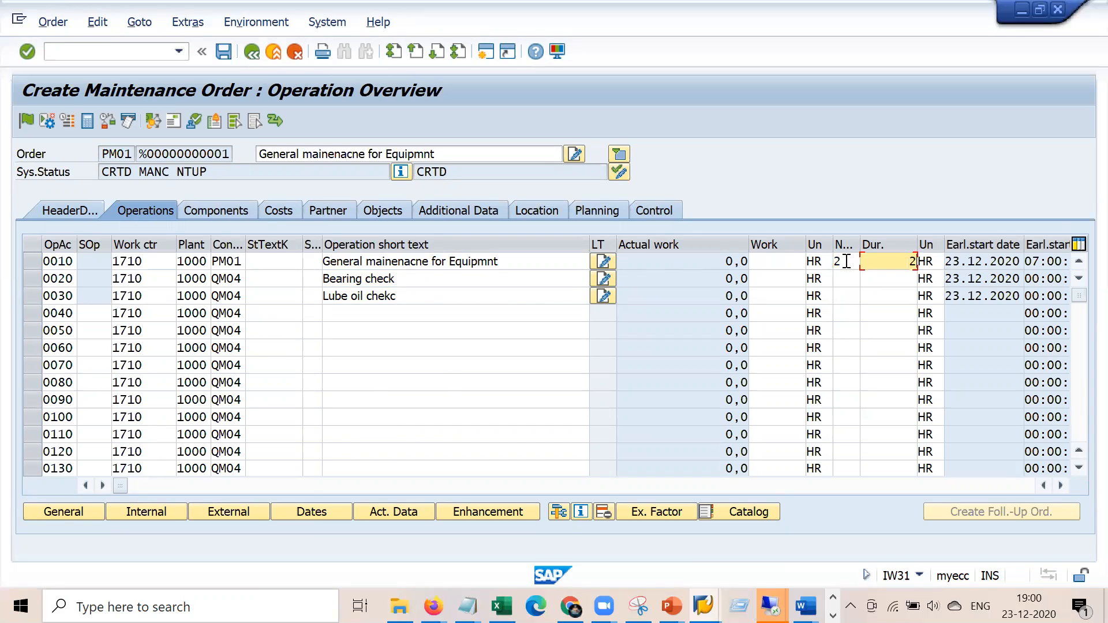
{"action": "key", "text": "Return"}
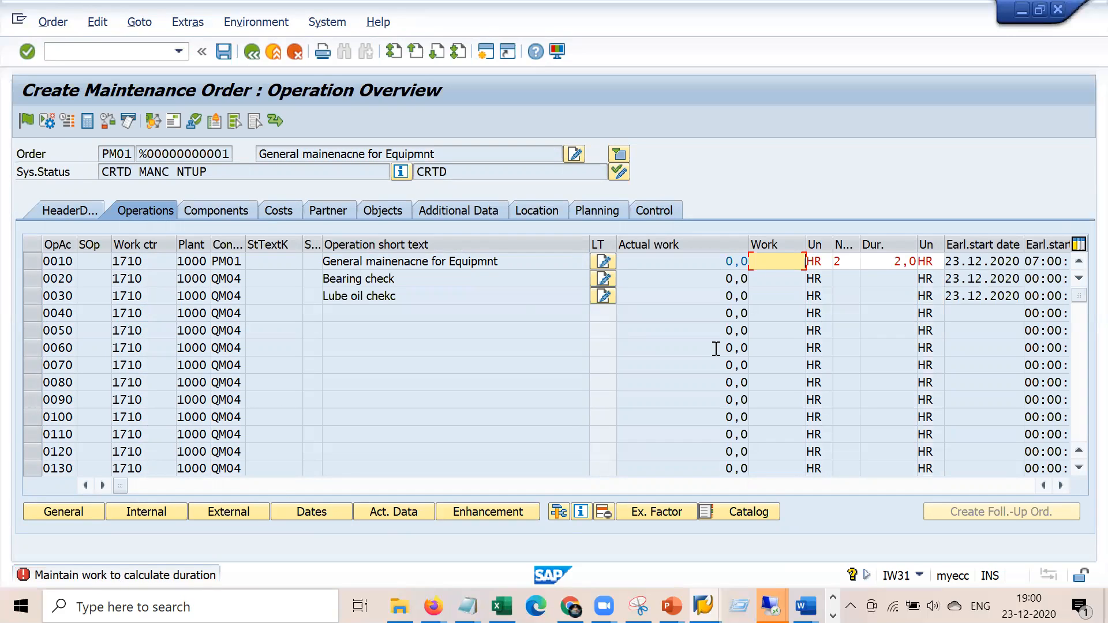
Set operation 0010's control key to '2 Calculate work' so its work comes out at 4,0 HR
{"action": "left_click", "coordinate": [1059, 485]}
{"action": "left_click", "coordinate": [1059, 485]}
{"action": "left_click", "coordinate": [1059, 485]}
{"action": "left_click", "coordinate": [1060, 486]}
{"action": "left_click", "coordinate": [1060, 486]}
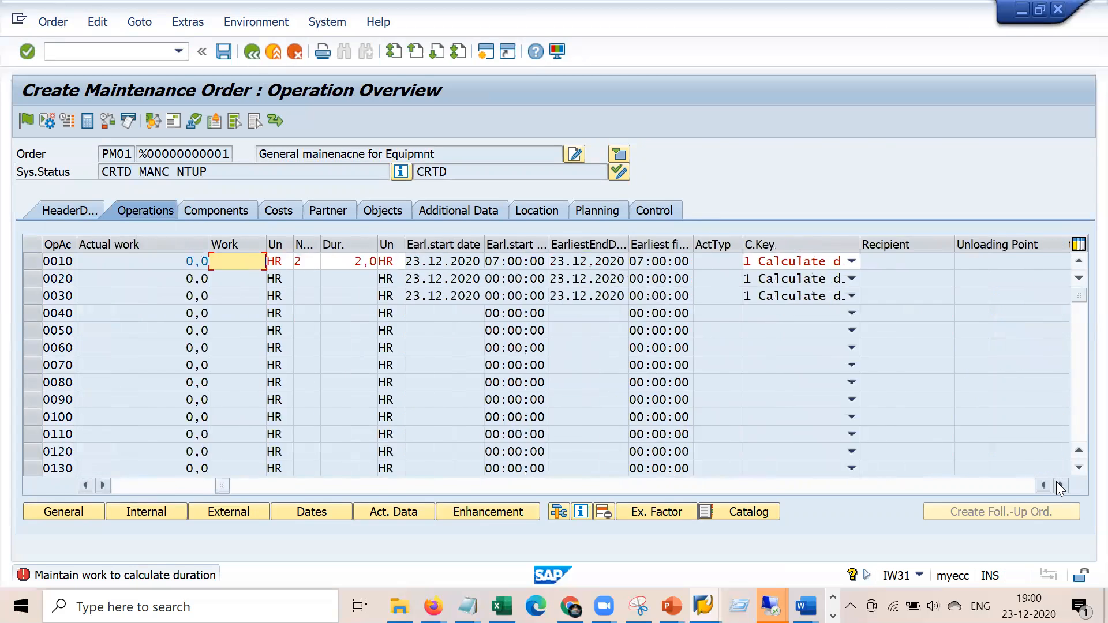
{"action": "left_click", "coordinate": [1059, 485]}
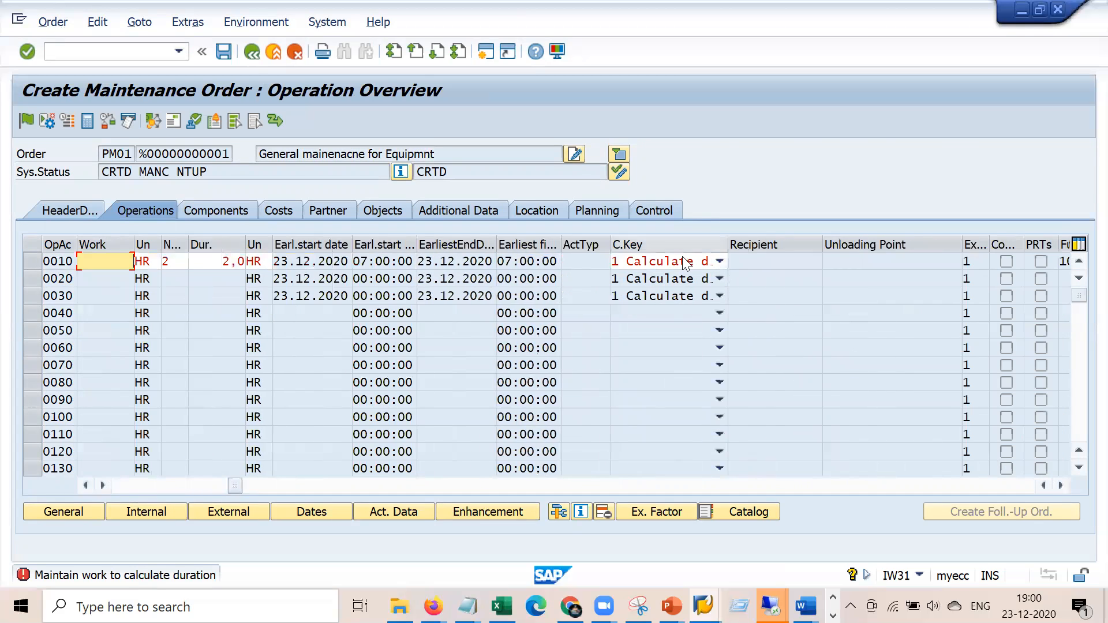
{"action": "left_click", "coordinate": [720, 262]}
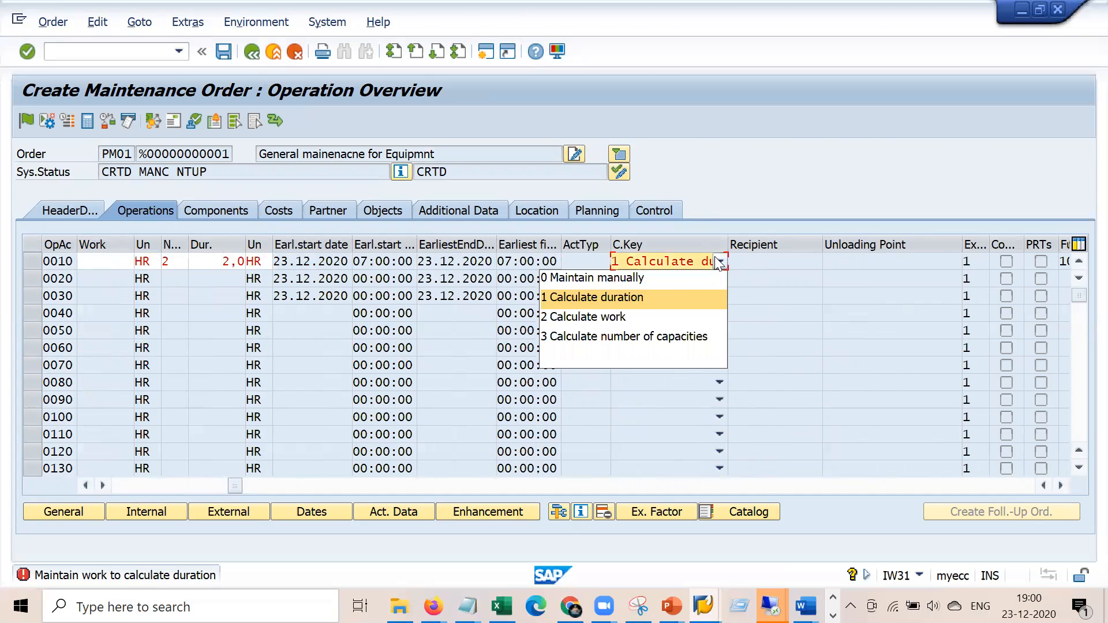
{"action": "left_click", "coordinate": [625, 319]}
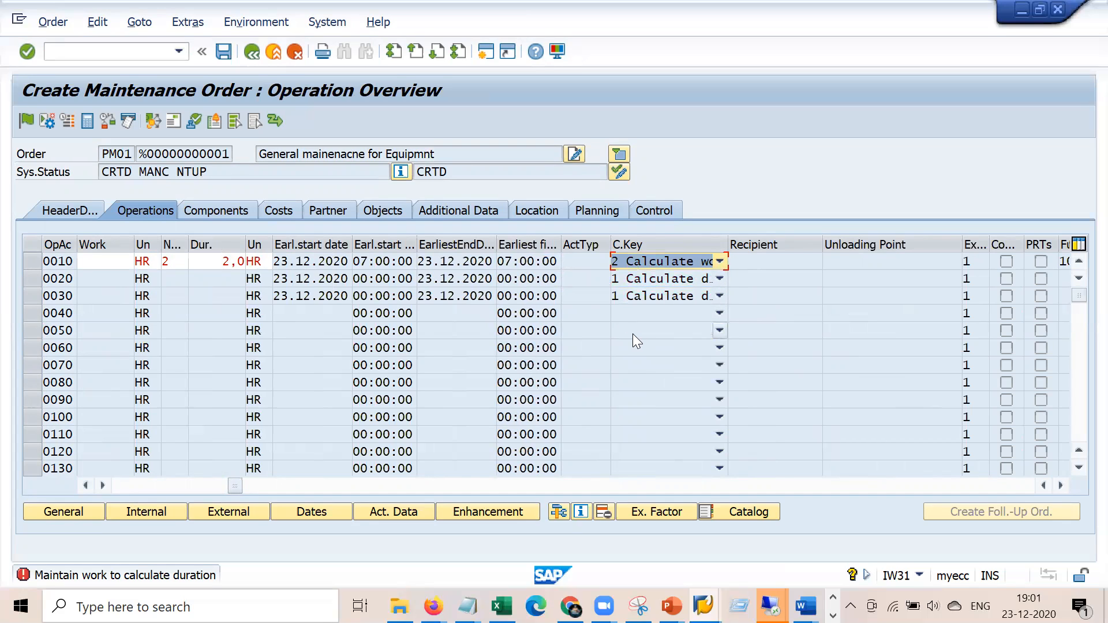
{"action": "key", "text": "Return"}
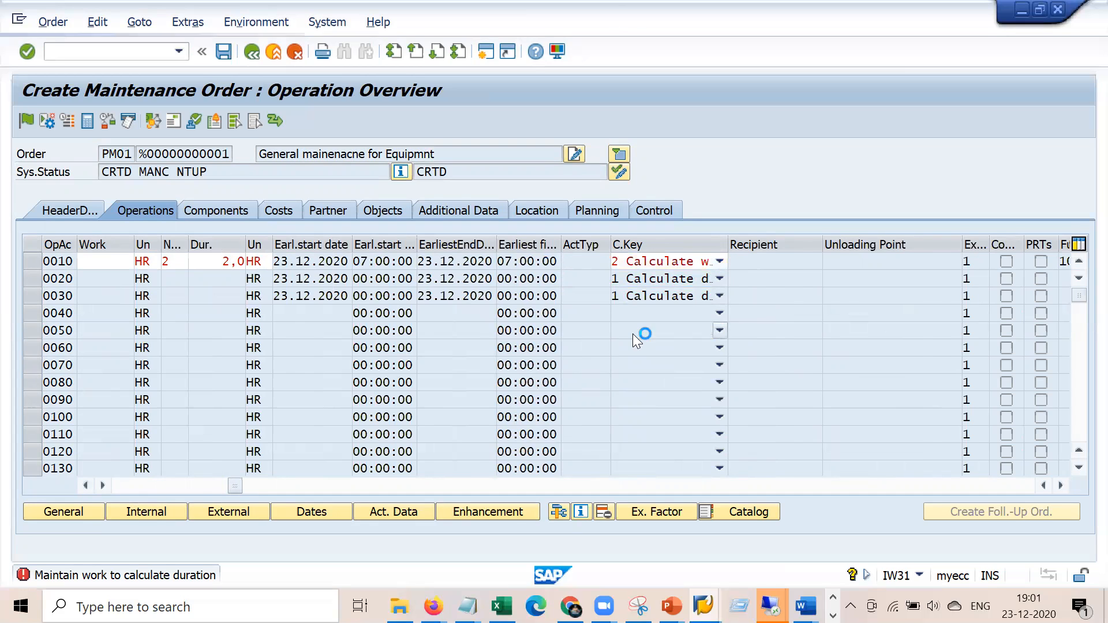
Check operation 0010's calculated work and the order's costs by value category
{"action": "left_click", "coordinate": [522, 263]}
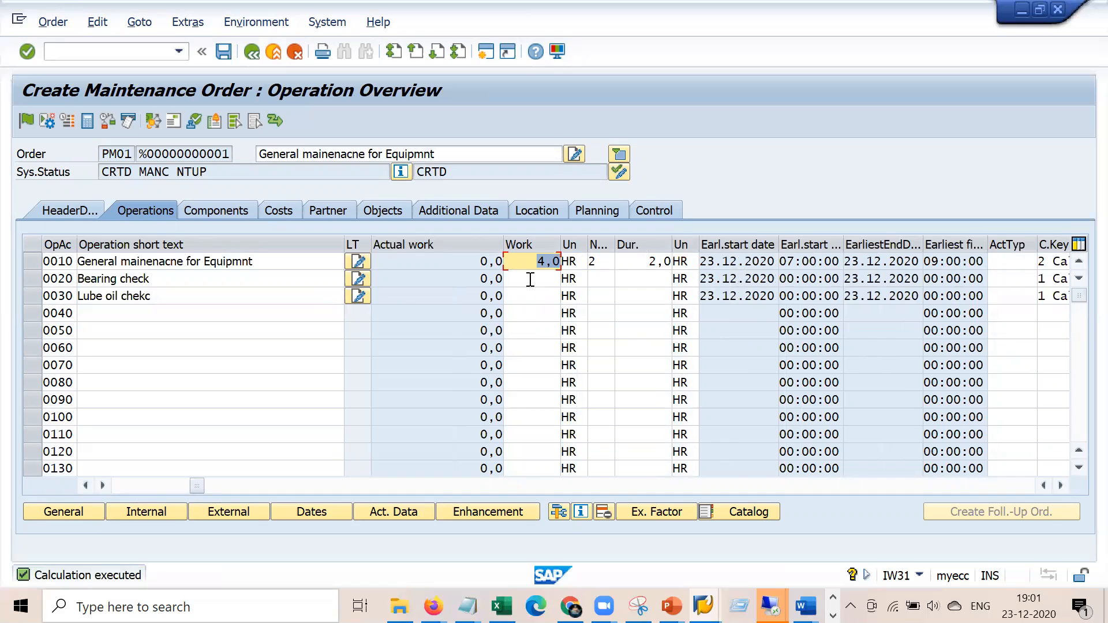
{"action": "left_click", "coordinate": [283, 213]}
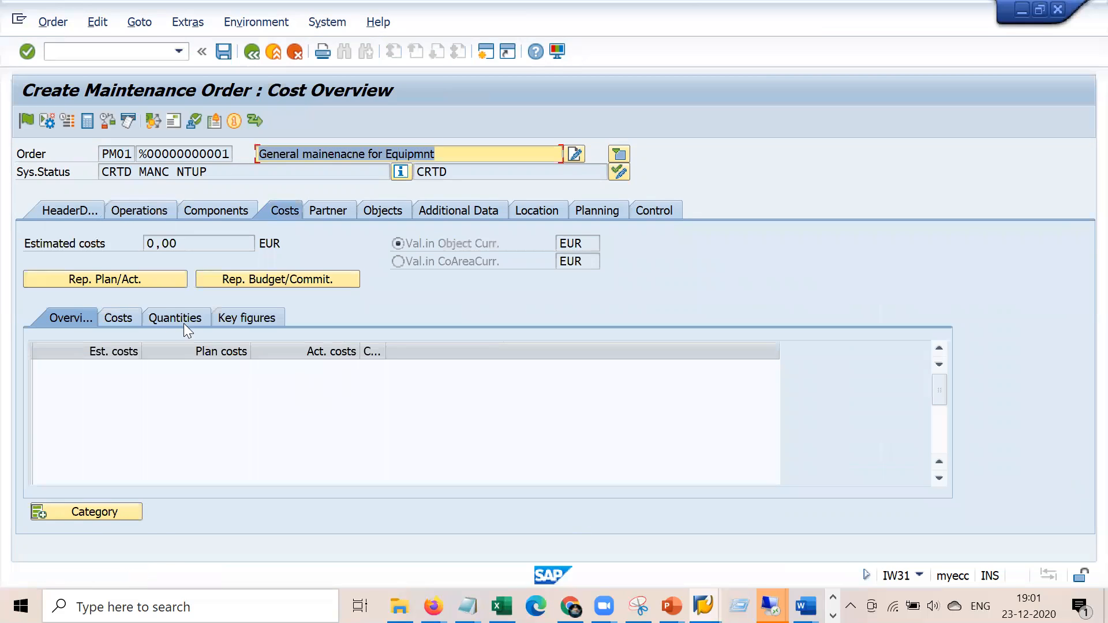
{"action": "left_click", "coordinate": [124, 319]}
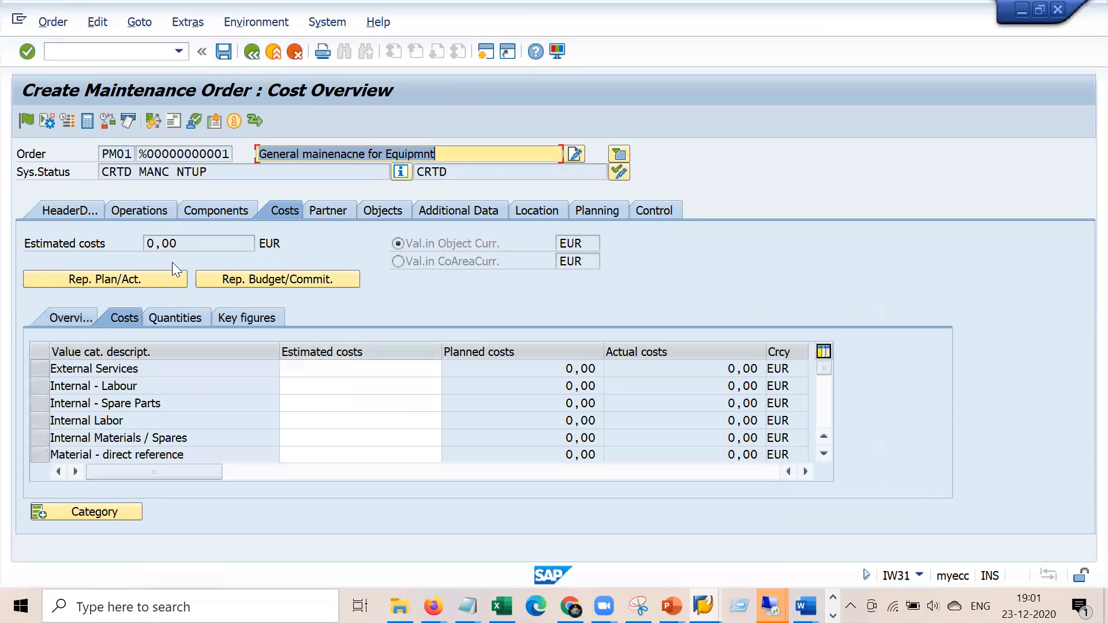
{"action": "left_click", "coordinate": [148, 212]}
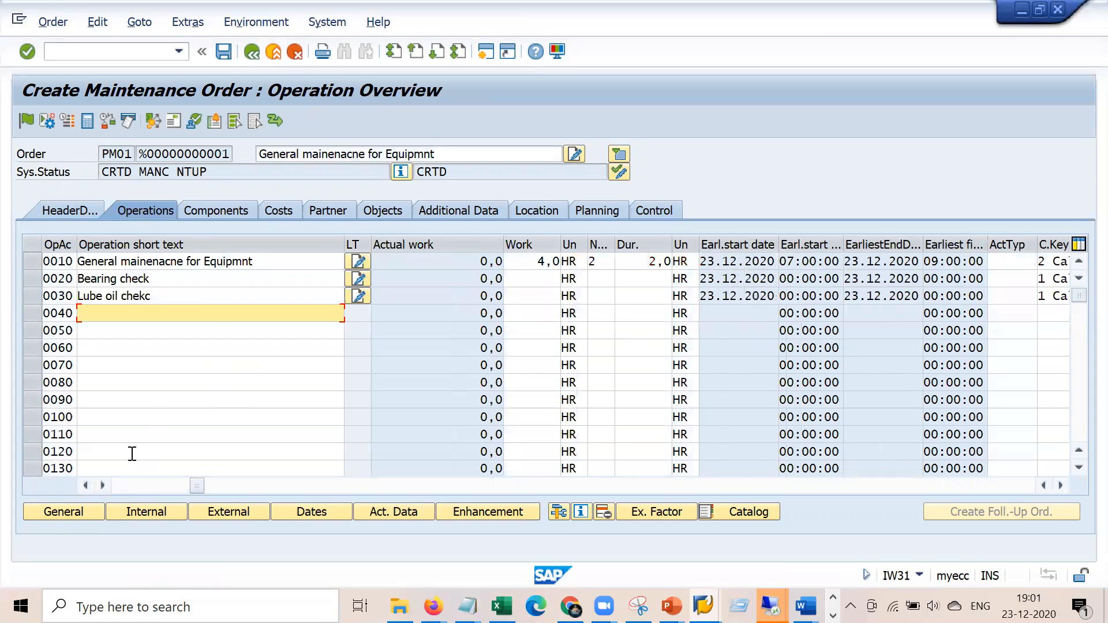
{"action": "left_click", "coordinate": [125, 484]}
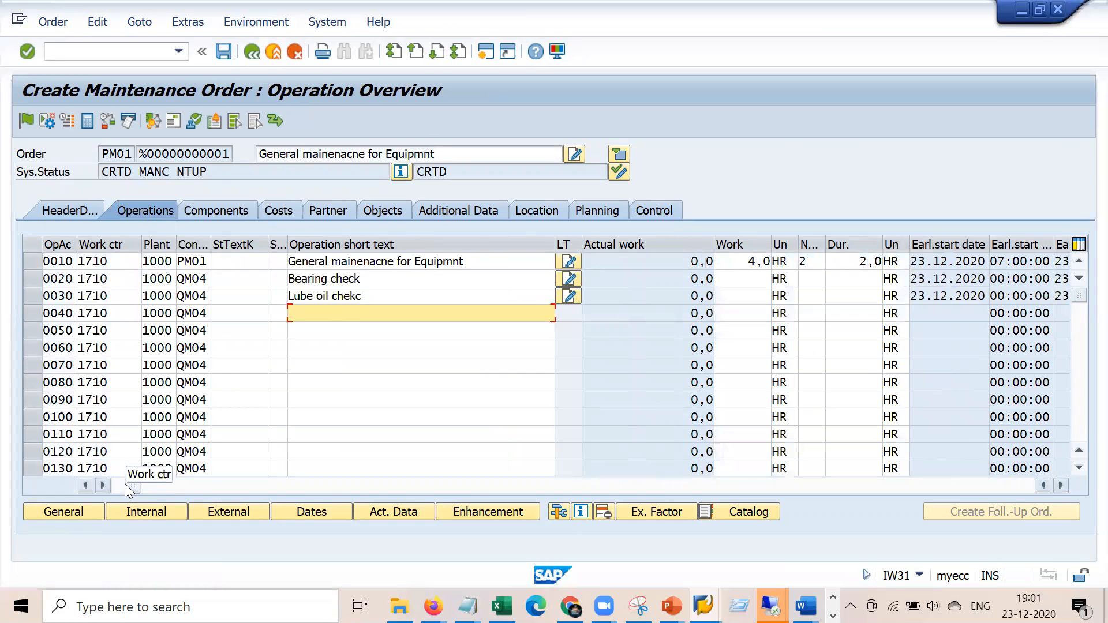
Assign operation 0020 to work centre ELEKTRIK with 1 person and a 3-hour duration
{"action": "double_click", "coordinate": [124, 277]}
{"action": "key", "text": "BackSpace"}
{"action": "key", "text": "Down"}
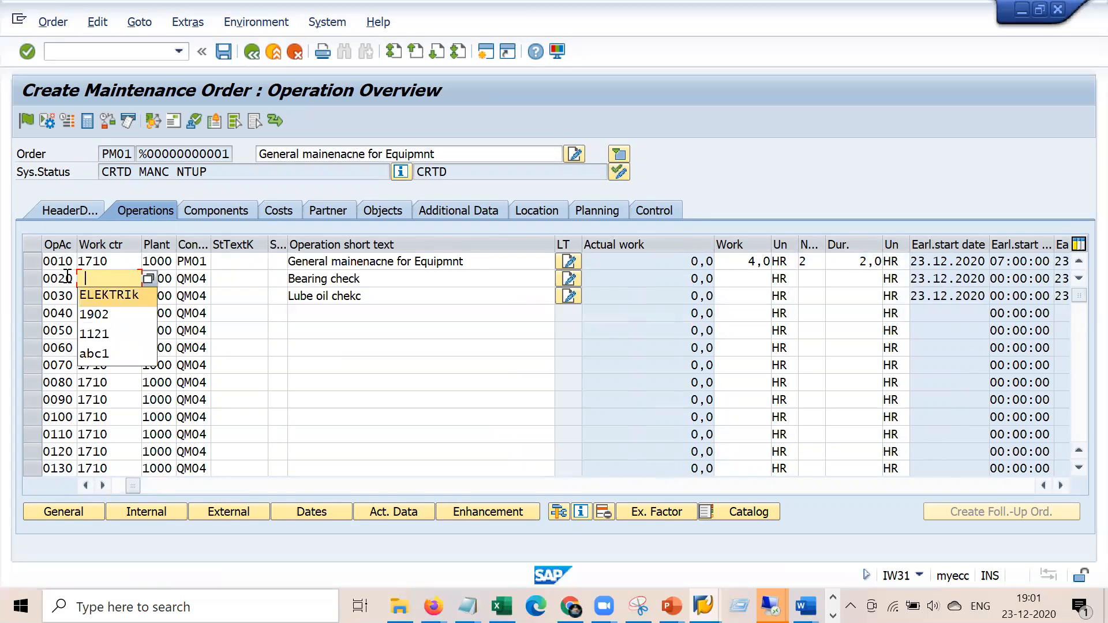
{"action": "key", "text": "Return"}
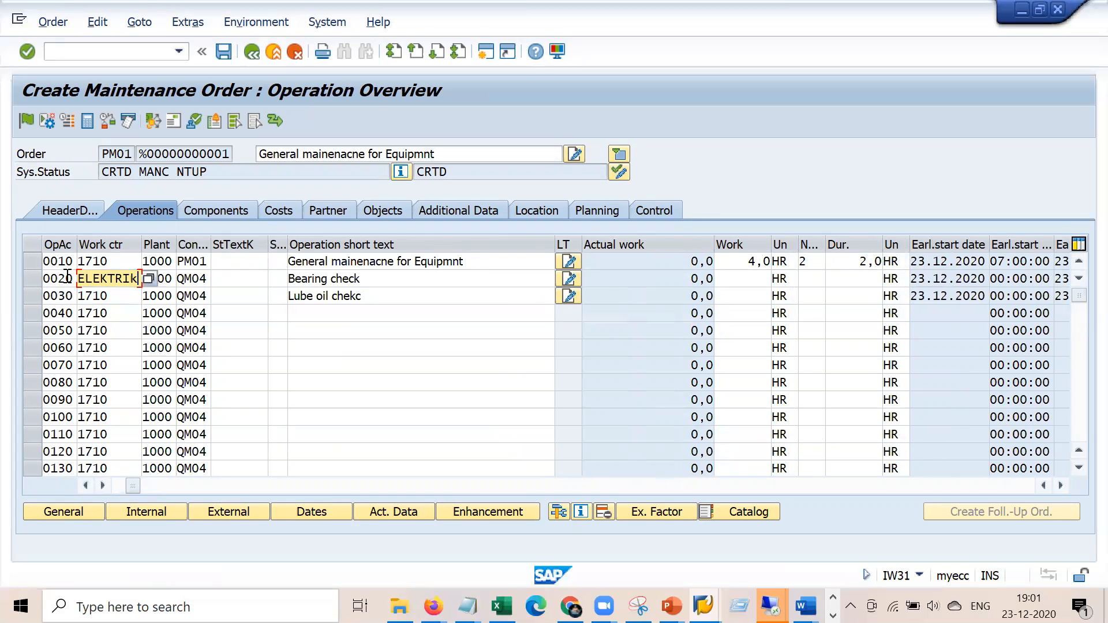
{"action": "key", "text": "Tab"}
{"action": "key", "text": "Tab"}
{"action": "key", "text": "Tab"}
{"action": "key", "text": "Tab"}
{"action": "key", "text": "Tab"}
{"action": "key", "text": "Tab"}
{"action": "key", "text": "Tab"}
{"action": "key", "text": "Tab"}
{"action": "type", "text": "1"}
{"action": "key", "text": "Tab"}
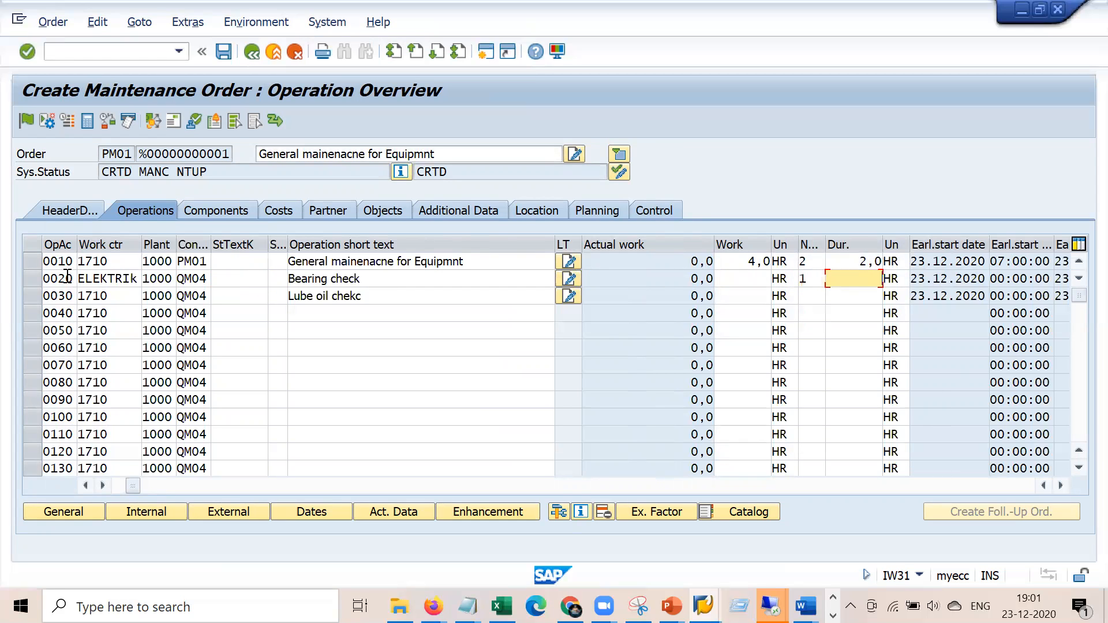
{"action": "key", "text": "Tab"}
{"action": "key", "text": "Tab"}
{"action": "key", "text": "Tab"}
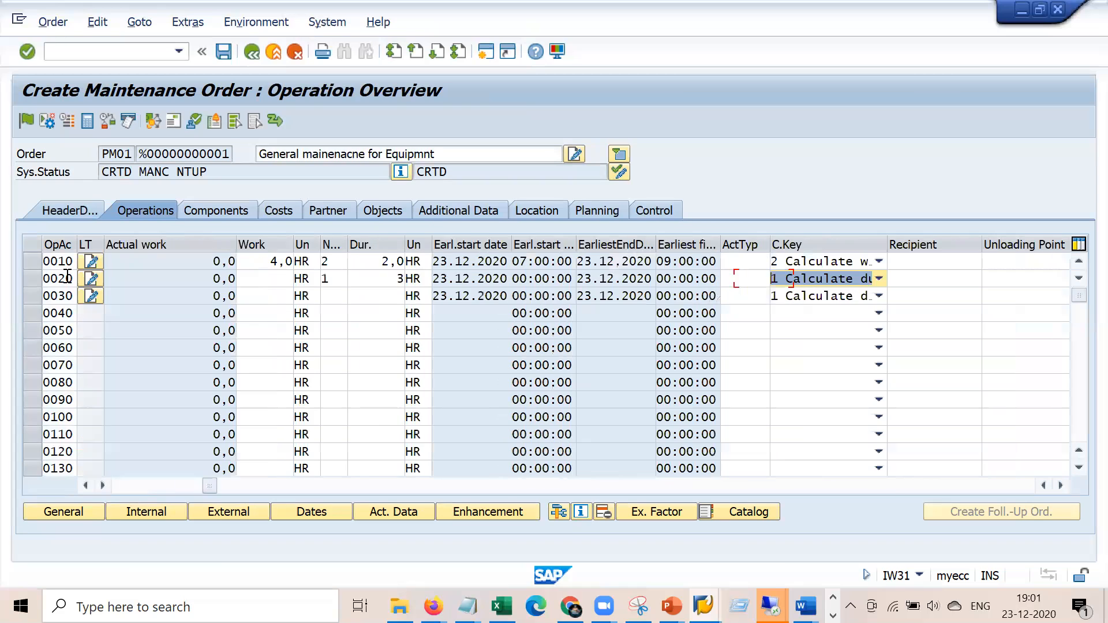
{"action": "left_click", "coordinate": [569, 313]}
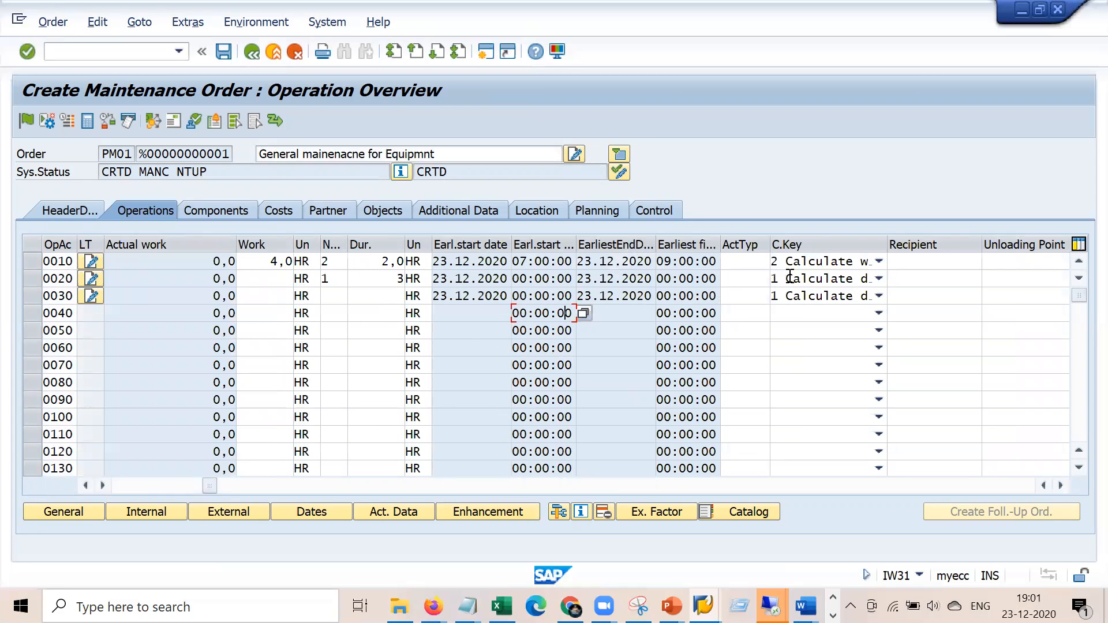
Set operation 0020's control key to calculate work (3,0 HR), then attempt saving and dismiss the Reported by message
{"action": "left_click", "coordinate": [878, 278]}
{"action": "left_click", "coordinate": [827, 331]}
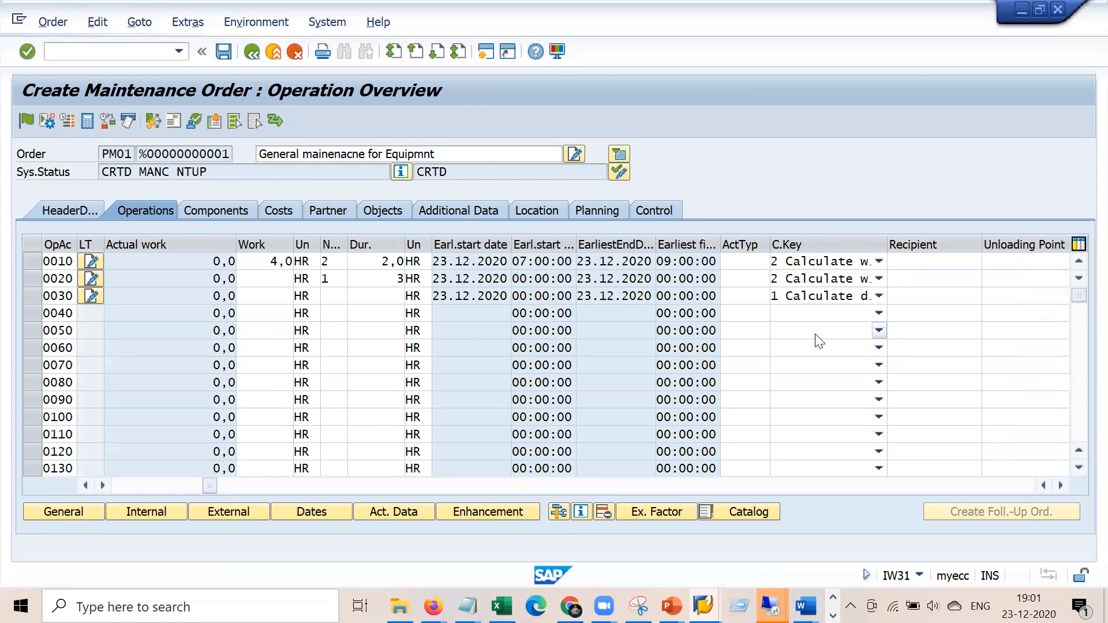
{"action": "key", "text": "Return"}
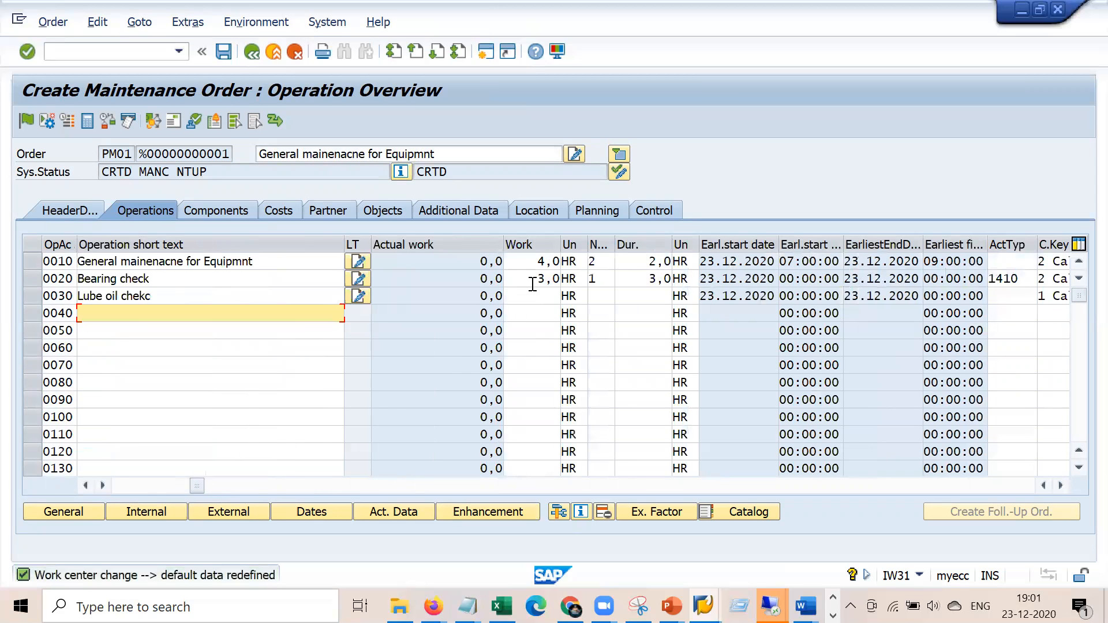
{"action": "left_click", "coordinate": [531, 281]}
{"action": "left_click_drag", "start_coordinate": [532, 281], "coordinate": [586, 284]}
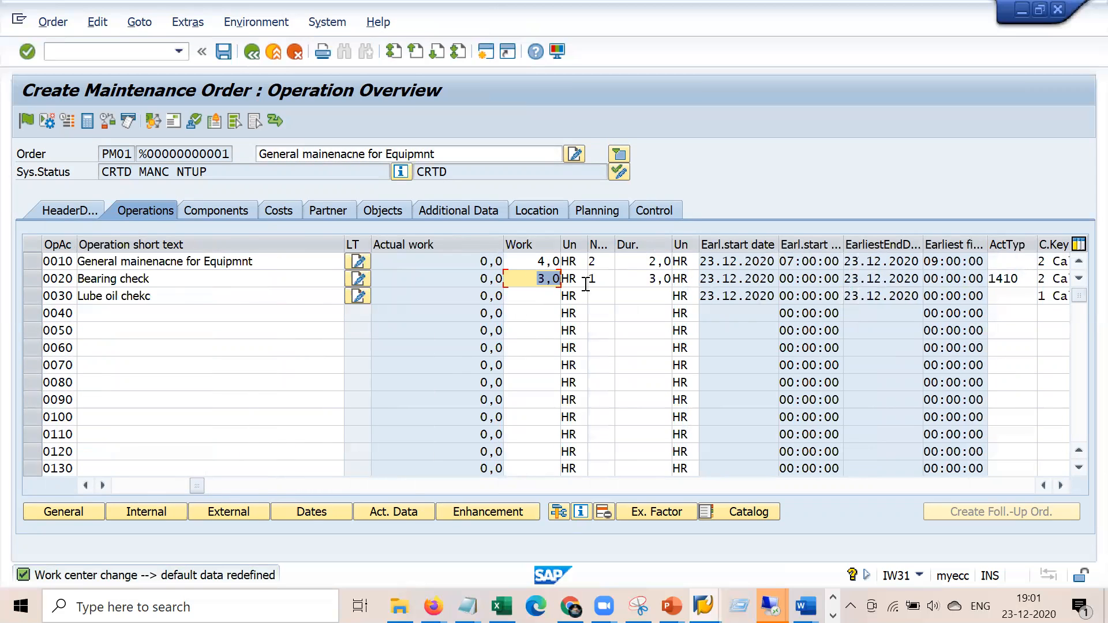
{"action": "left_click", "coordinate": [148, 484]}
{"action": "left_click", "coordinate": [219, 55]}
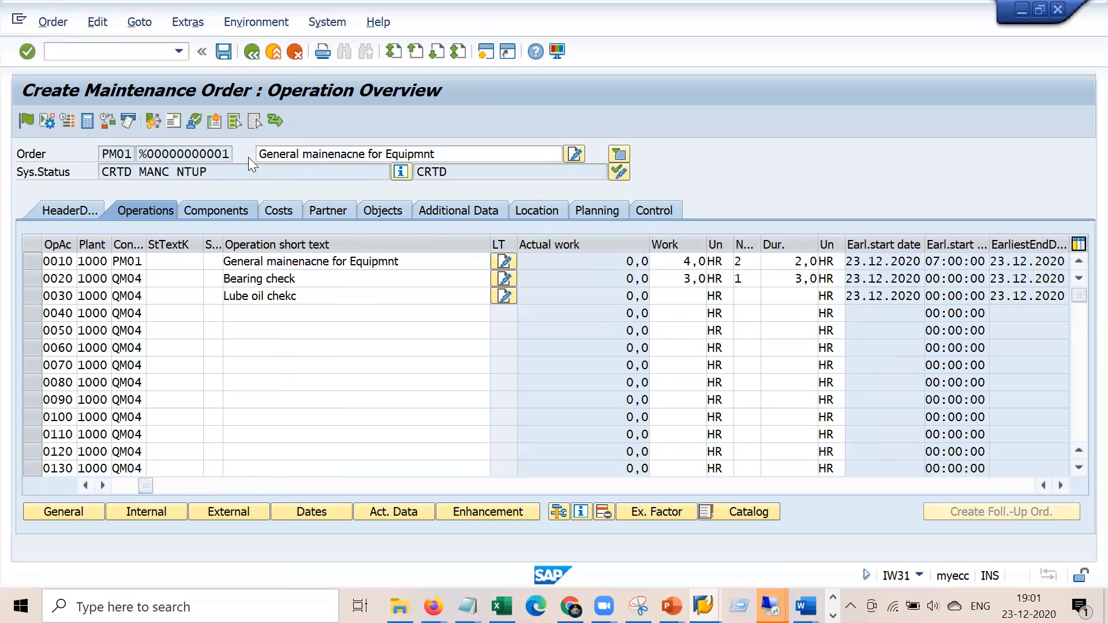
{"action": "key", "text": "Return"}
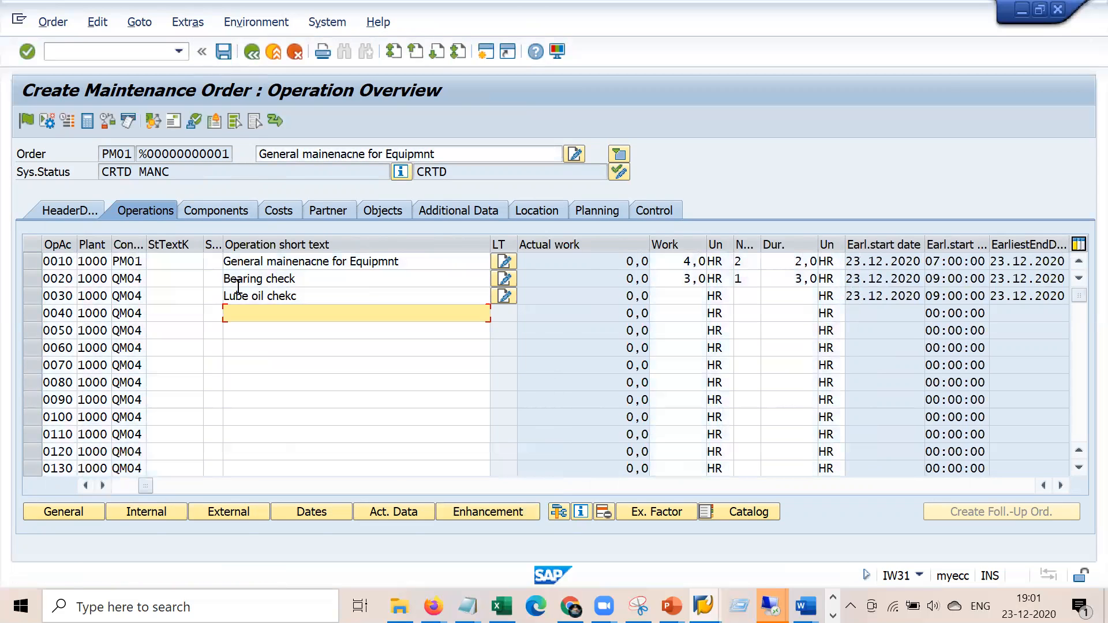
Fill in the notification's Reported by field from the header data and save order 810773 with notification 10004580
{"action": "left_click", "coordinate": [69, 214]}
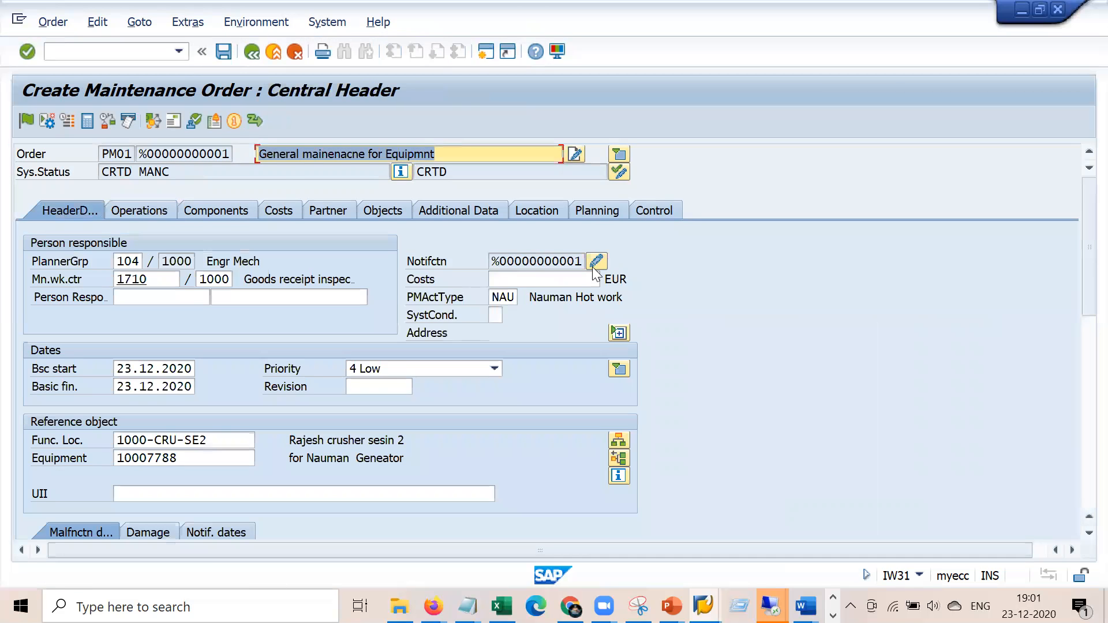
{"action": "left_click", "coordinate": [597, 261]}
{"action": "left_click", "coordinate": [223, 444]}
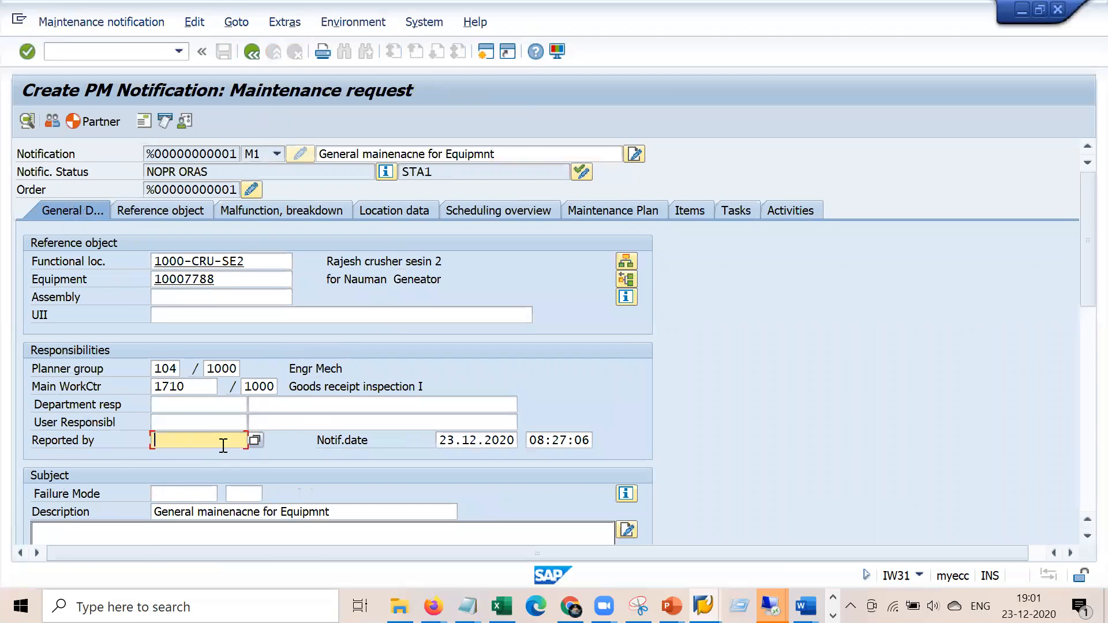
{"action": "key", "text": "Return"}
{"action": "left_click", "coordinate": [251, 53]}
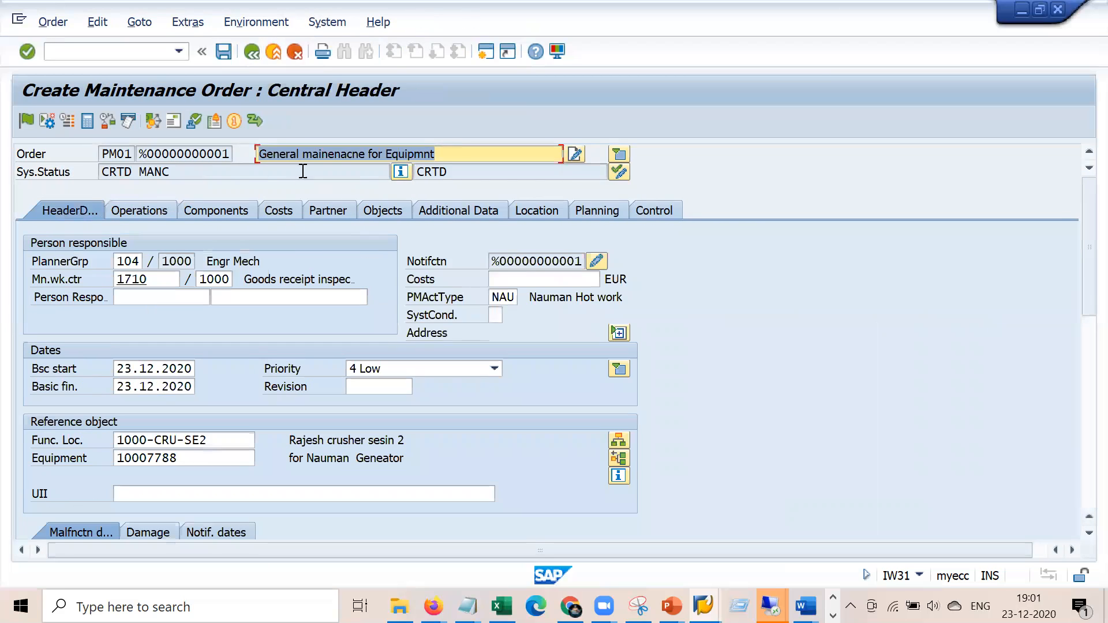
{"action": "left_click", "coordinate": [223, 53]}
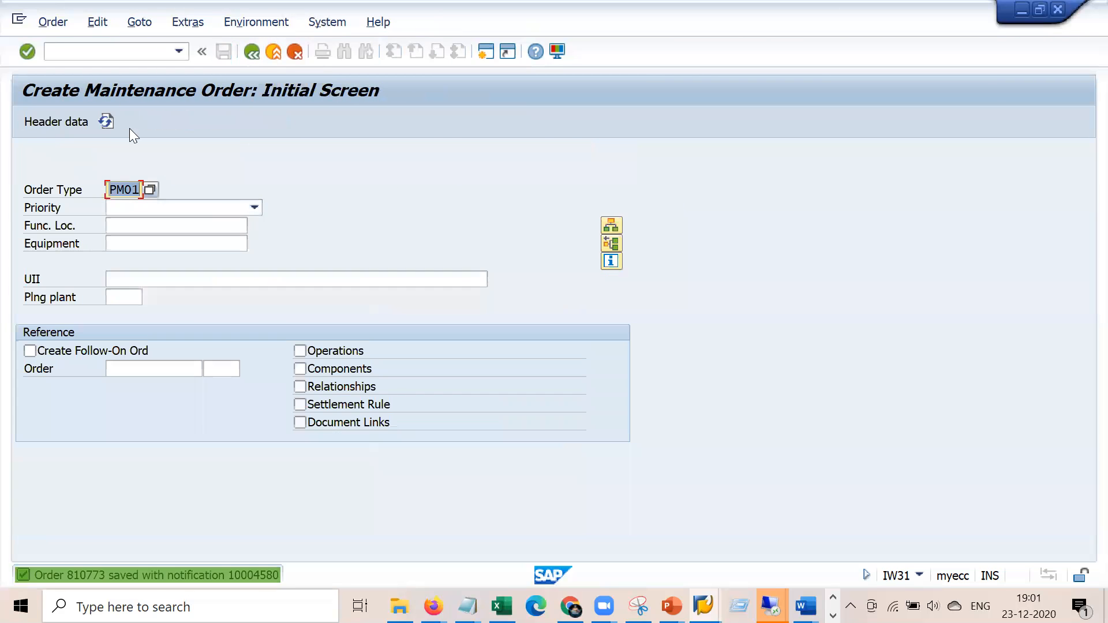
Reopen order 810773 in change mode, review its 84,00 EUR planned labour cost, and start a new session
{"action": "left_click", "coordinate": [53, 22]}
{"action": "left_click", "coordinate": [97, 110]}
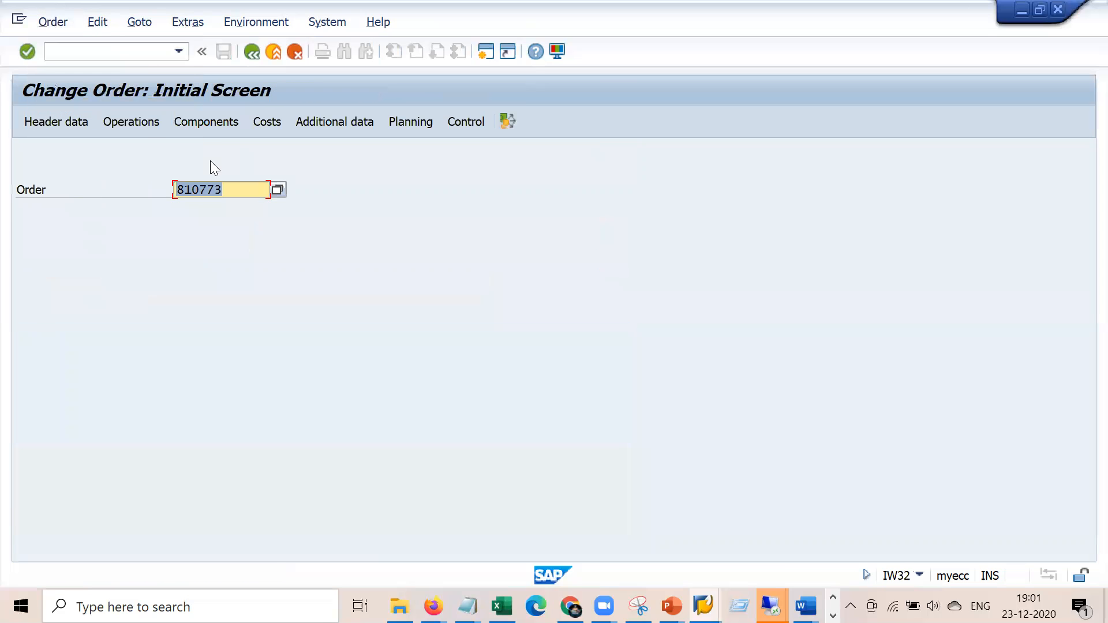
{"action": "key", "text": "Return"}
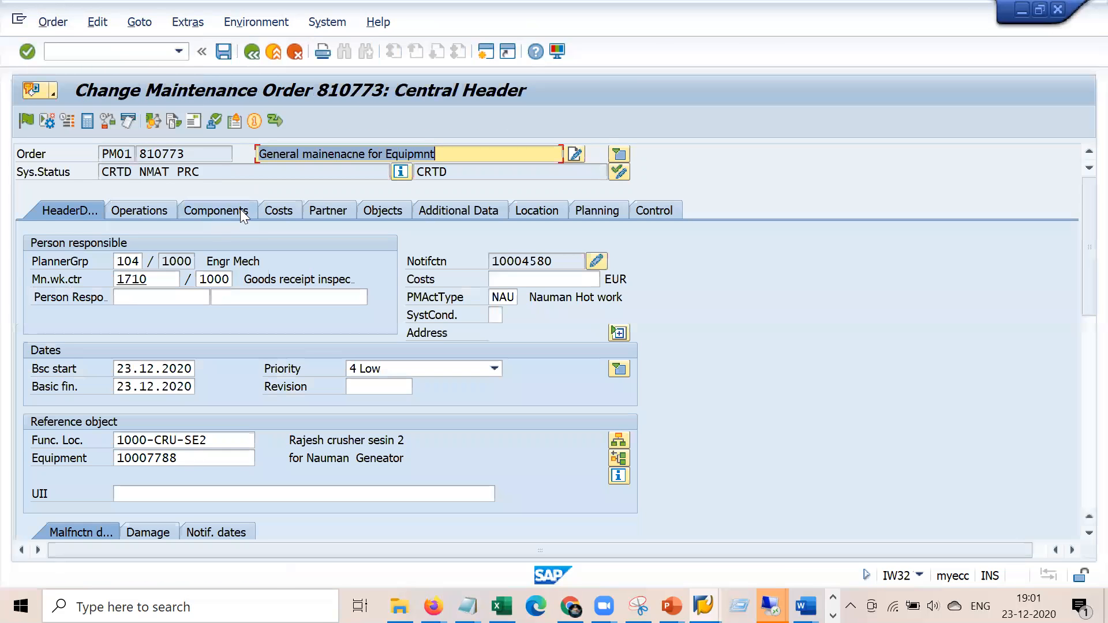
{"action": "left_click", "coordinate": [265, 213]}
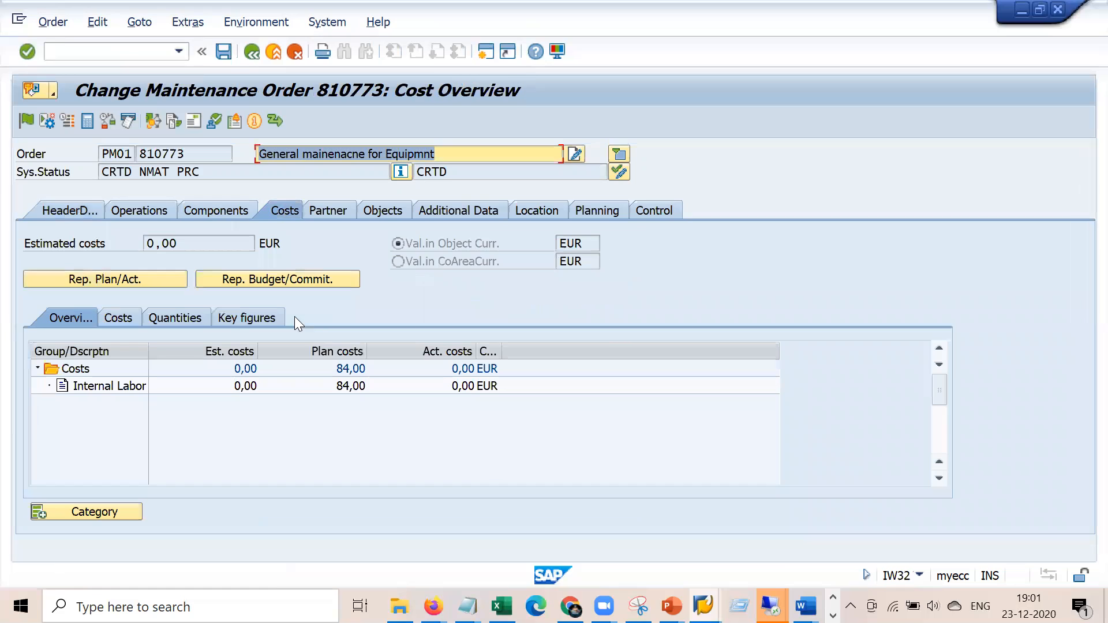
{"action": "left_click", "coordinate": [351, 387]}
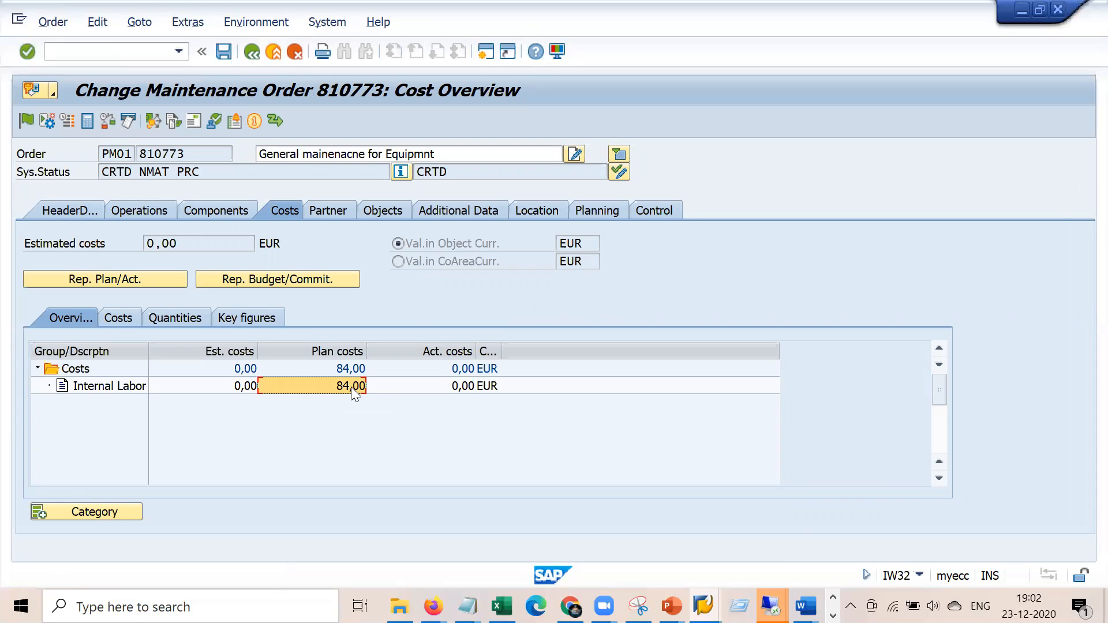
{"action": "left_click", "coordinate": [151, 210]}
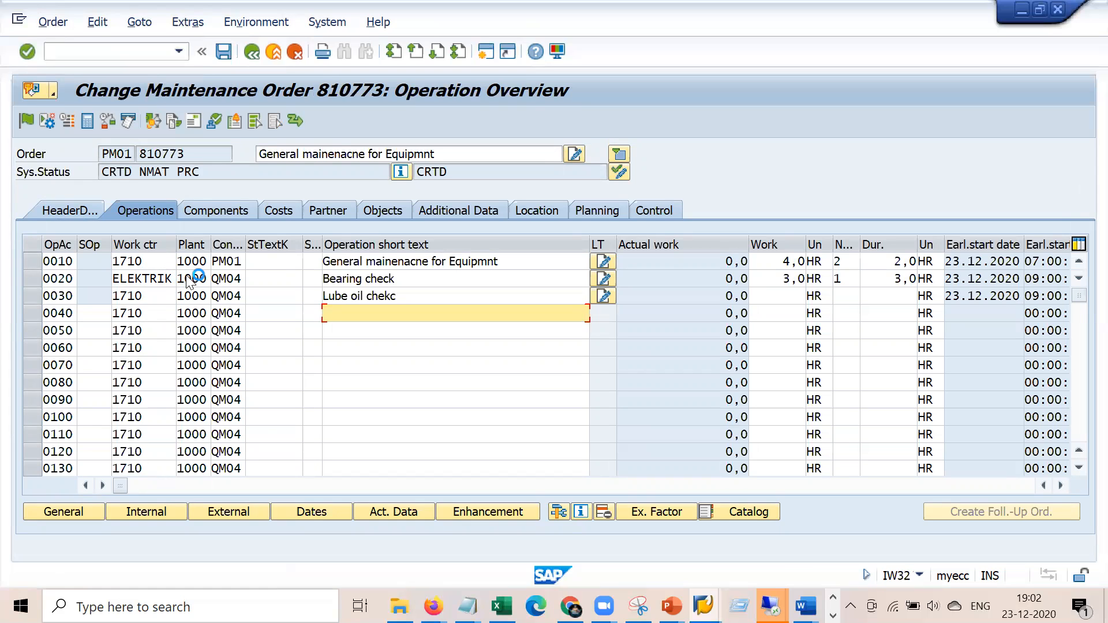
{"action": "left_click", "coordinate": [17, 23]}
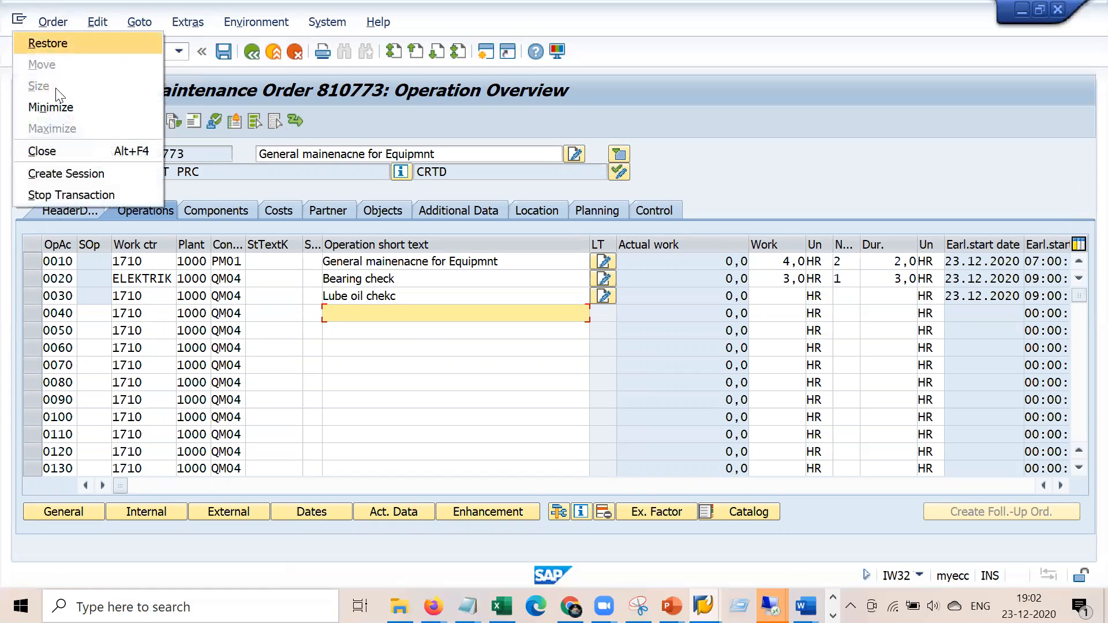
{"action": "left_click", "coordinate": [29, 173]}
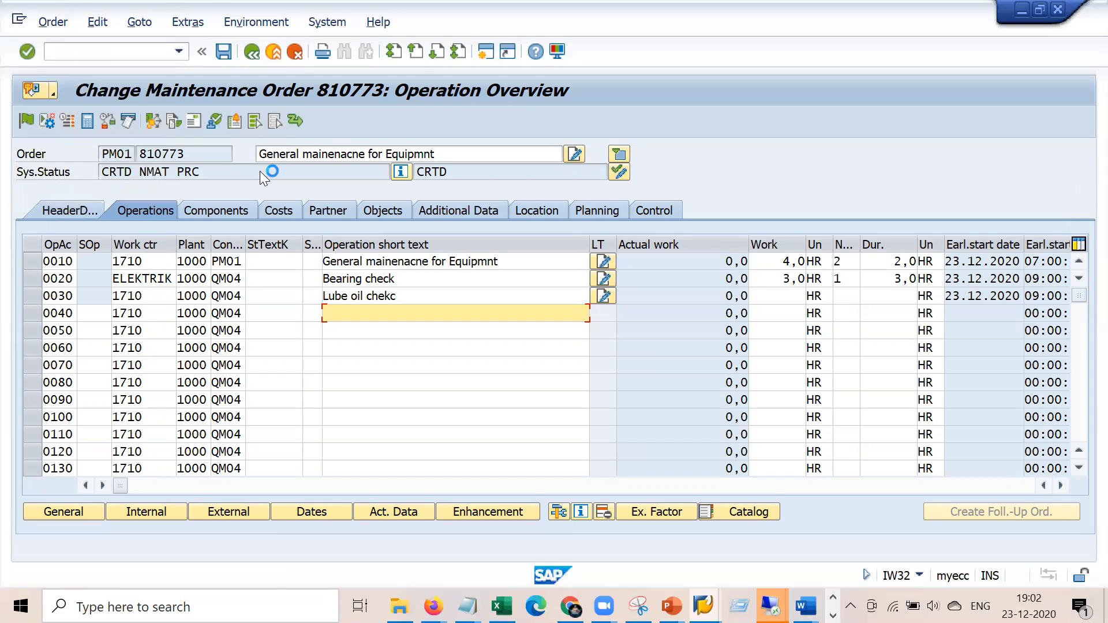
Display work centre ELEKTRIK via IR03 and review its costing: cost centre 4300, activity type 1410 Repair Hours, formula SAP008
{"action": "type", "text": "ir03"}
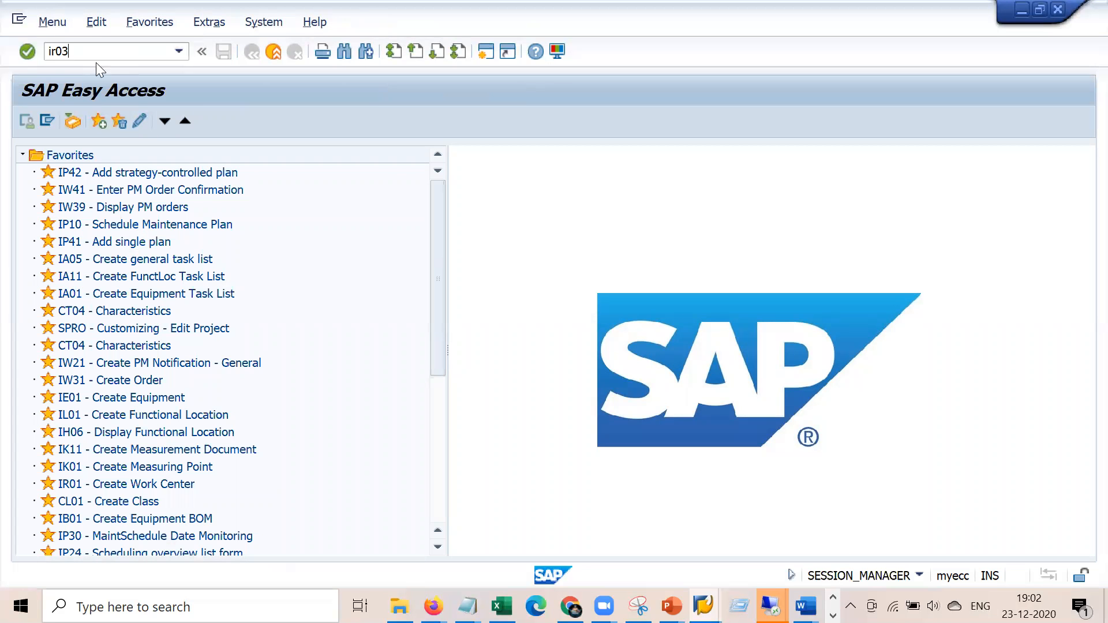
{"action": "key", "text": "Return"}
{"action": "key", "text": "Return"}
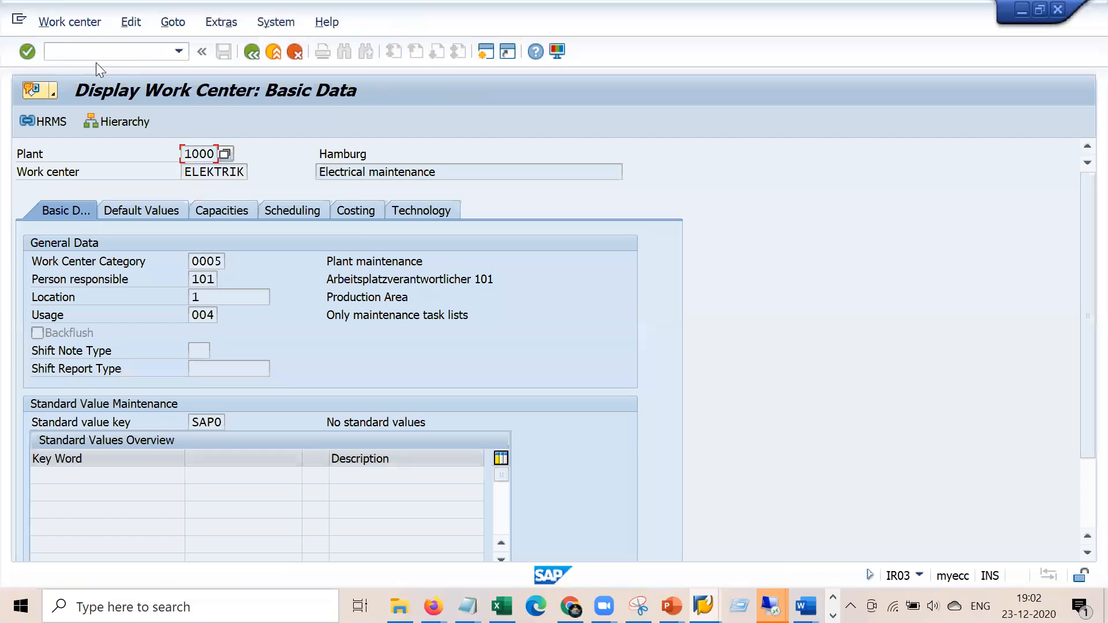
{"action": "left_click", "coordinate": [360, 211]}
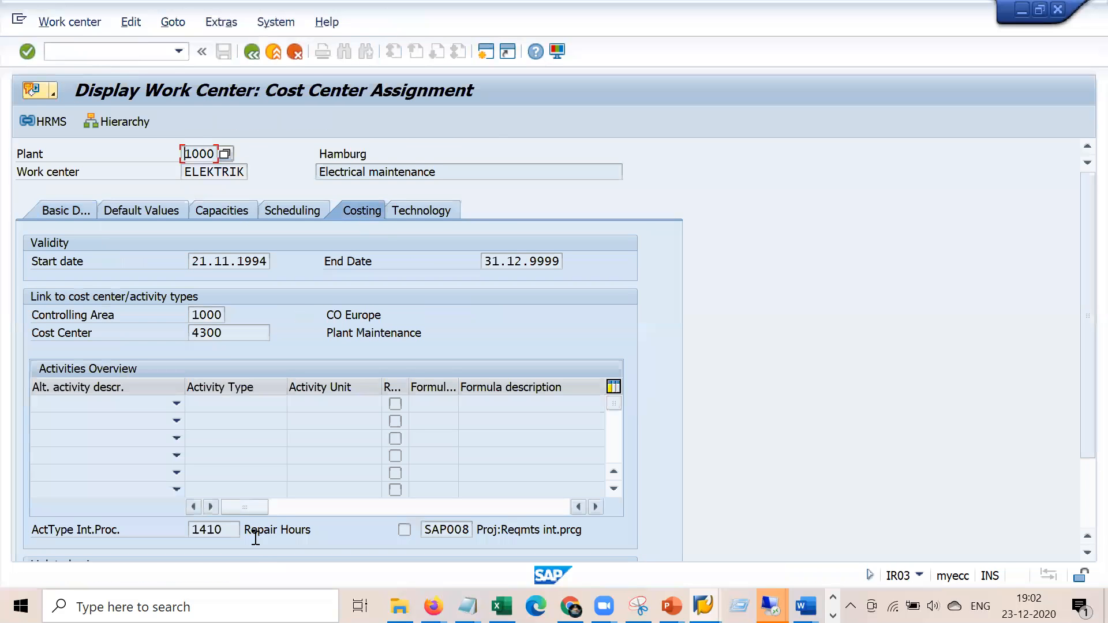
{"action": "left_click_drag", "start_coordinate": [233, 529], "coordinate": [187, 527]}
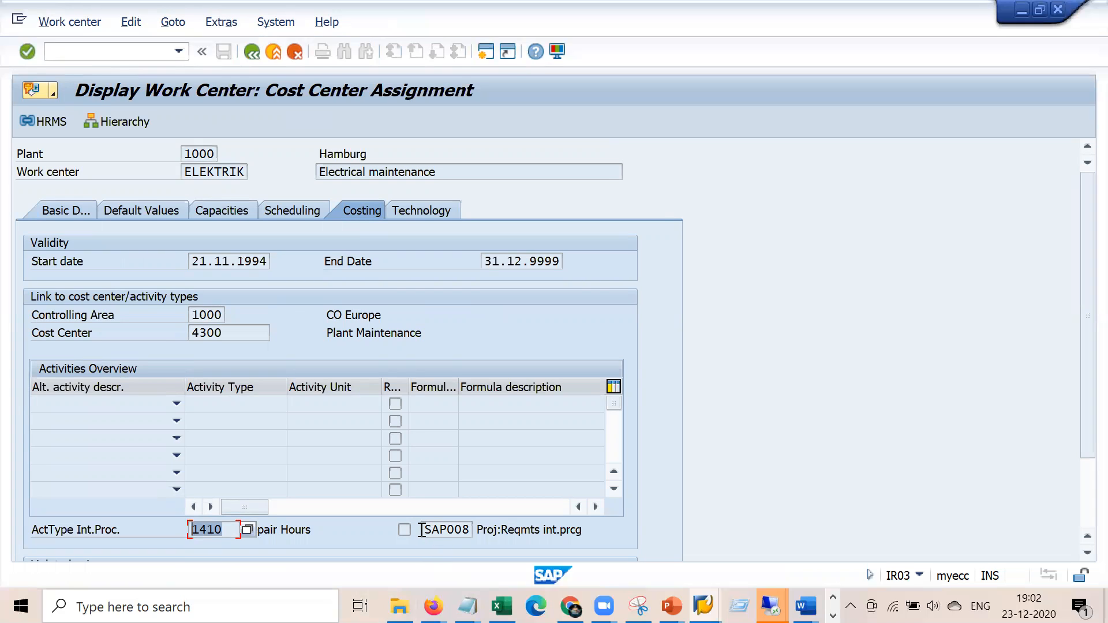
{"action": "double_click", "coordinate": [444, 529]}
{"action": "left_click", "coordinate": [450, 531]}
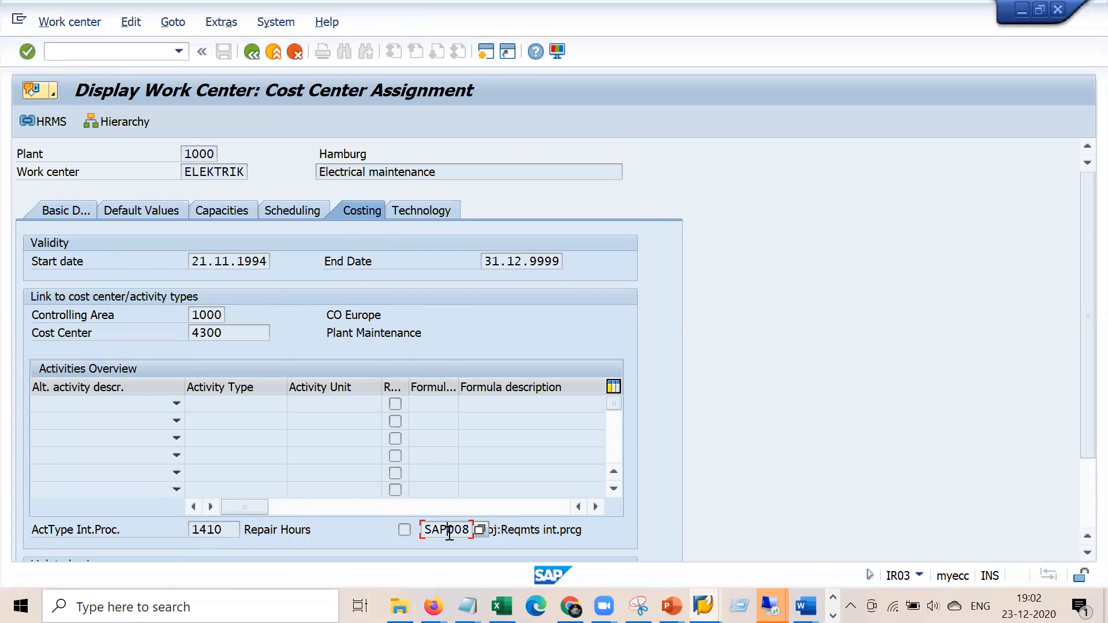
{"action": "double_click", "coordinate": [215, 522]}
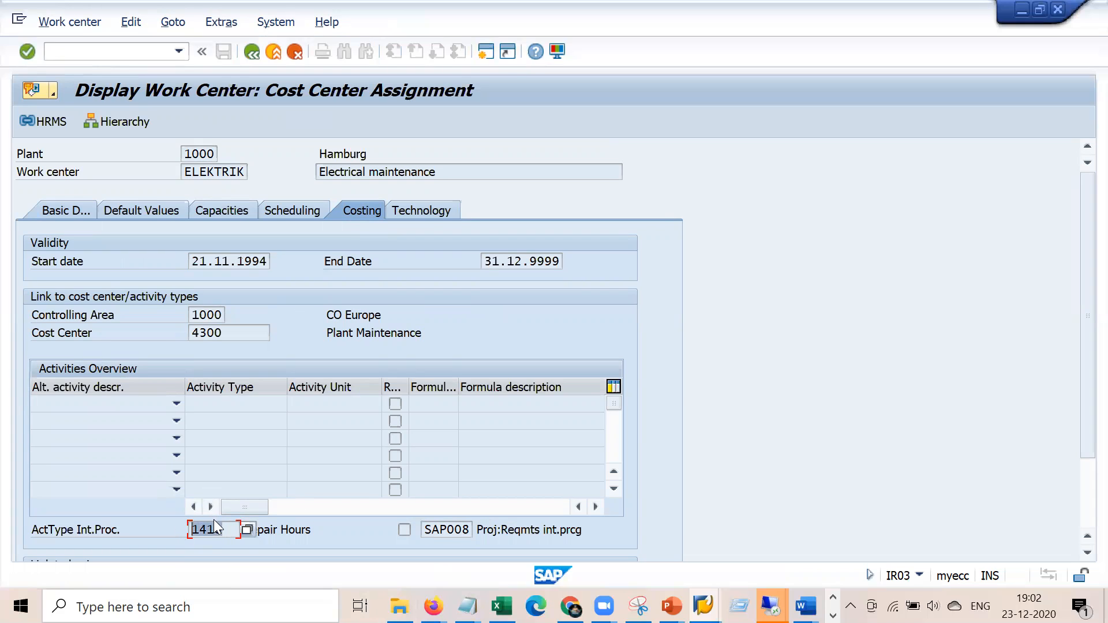
{"action": "left_click_drag", "start_coordinate": [321, 527], "coordinate": [238, 529]}
{"action": "left_click", "coordinate": [212, 530]}
{"action": "left_click", "coordinate": [466, 606]}
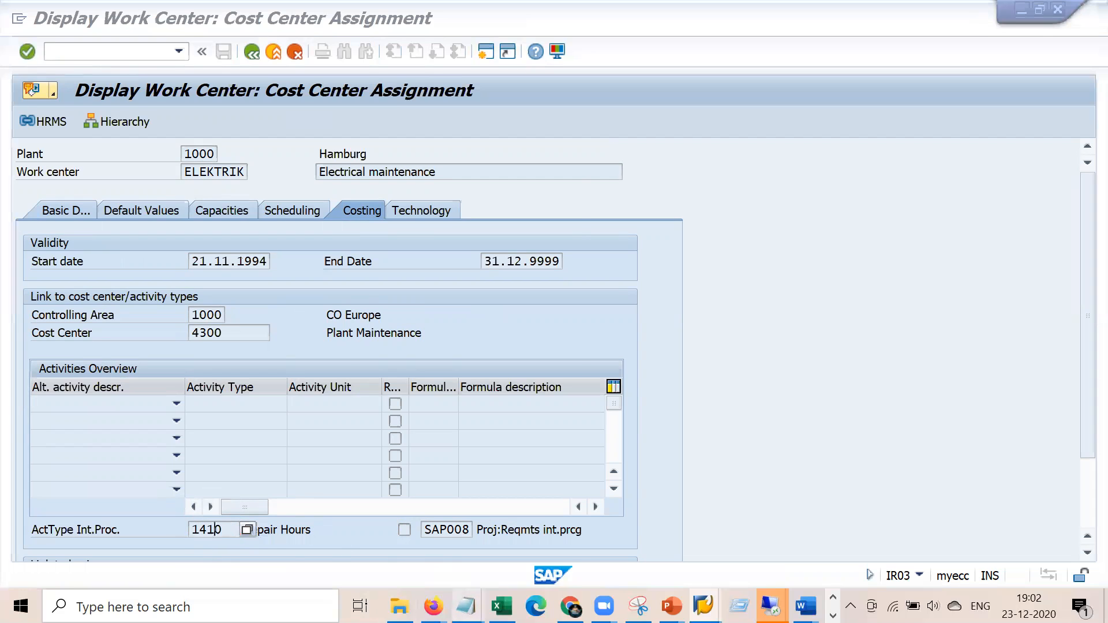
In a new Notepad document, list the trades MAson, Painter and technicain
{"action": "right_click", "coordinate": [466, 606]}
{"action": "left_click", "coordinate": [425, 512]}
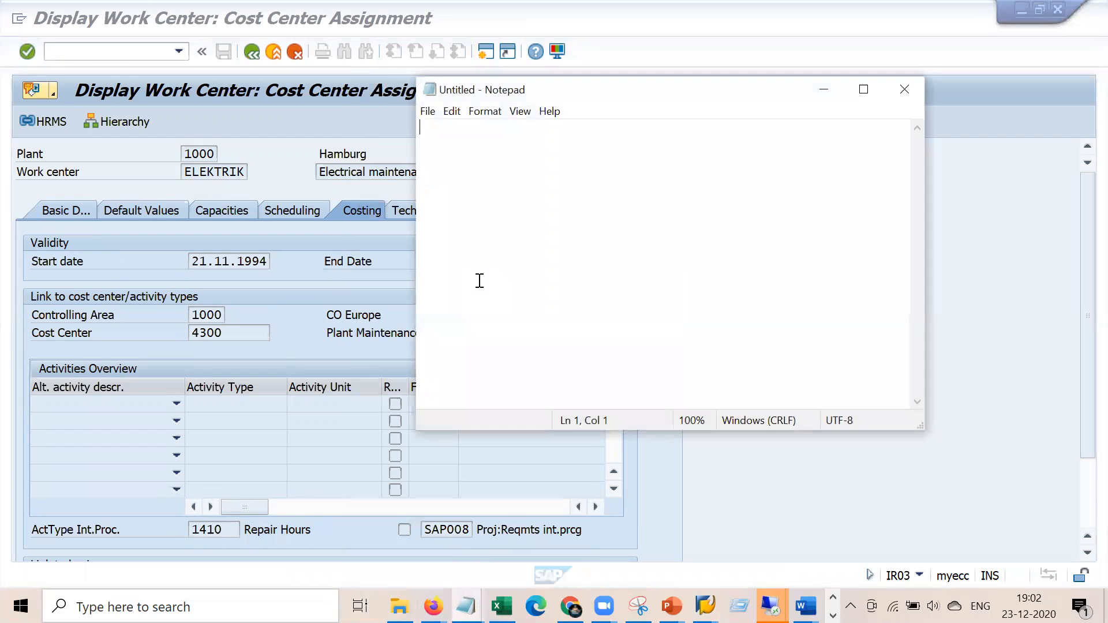
{"action": "key", "text": "Return"}
{"action": "key", "text": "Return"}
{"action": "type", "text": "MAson"}
{"action": "key", "text": "Return"}
{"action": "type", "text": "Painter "}
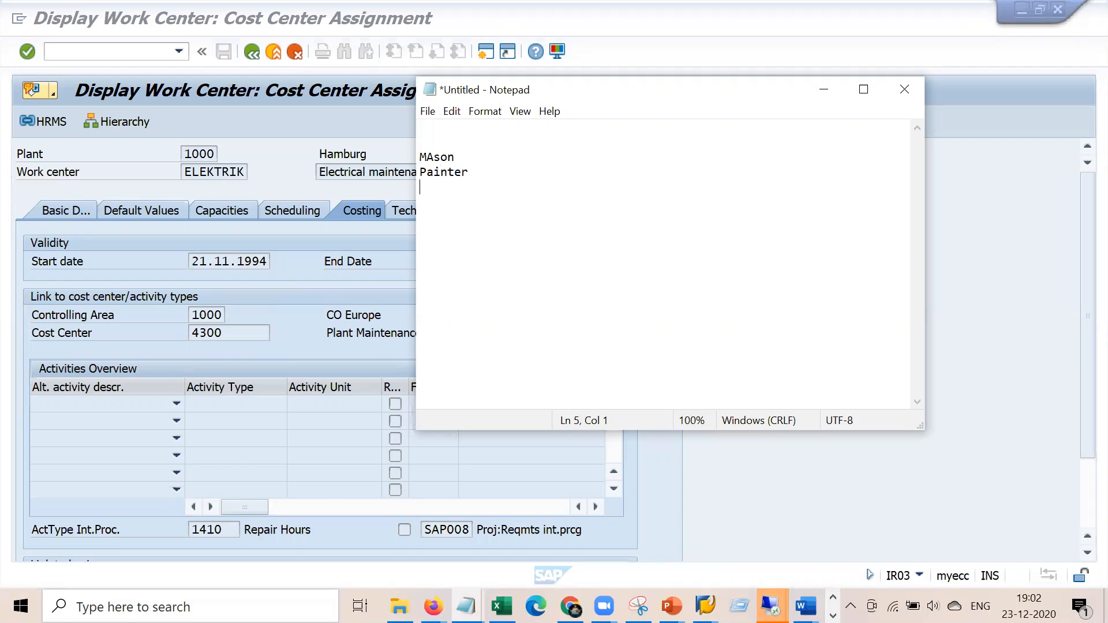
{"action": "type", "text": "tec"}
{"action": "type", "text": "hcni"}
{"action": "key", "text": "BackSpace"}
{"action": "key", "text": "BackSpace"}
{"action": "key", "text": "BackSpace"}
{"action": "type", "text": "nicain"}
Add the rates '- 100 USD', '- 200 USD' and '- 300 USD' to the three trades
{"action": "left_click", "coordinate": [510, 163]}
{"action": "type", "text": "- 100 USD"}
{"action": "key", "text": "Down"}
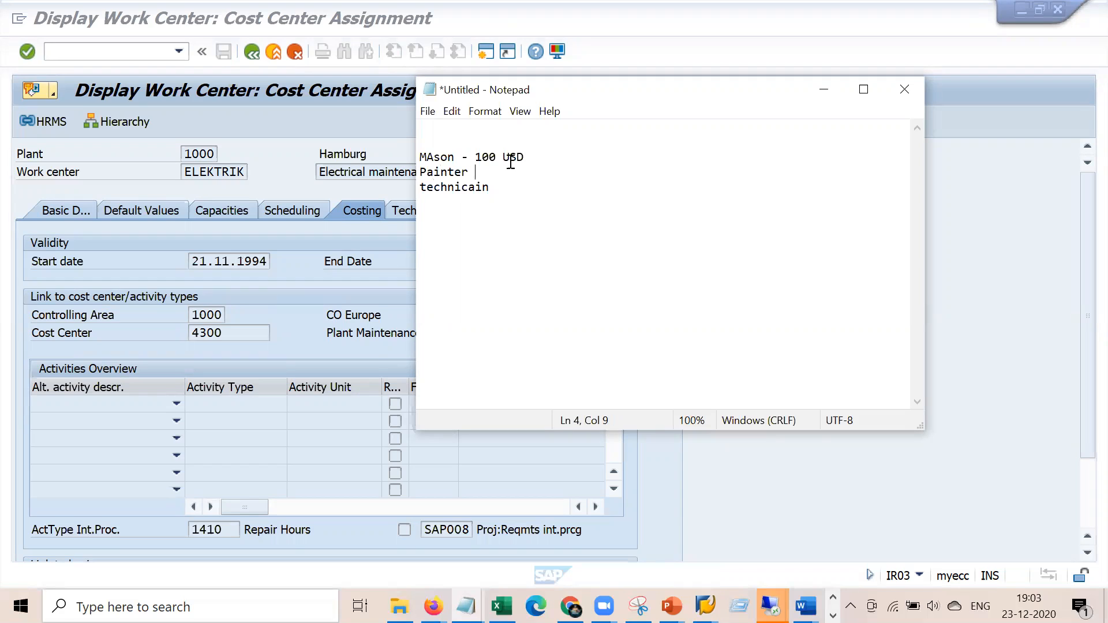
{"action": "type", "text": "- 200 USD"}
{"action": "key", "text": "Down"}
{"action": "type", "text": "- 300 USD"}
{"action": "key", "text": "Return"}
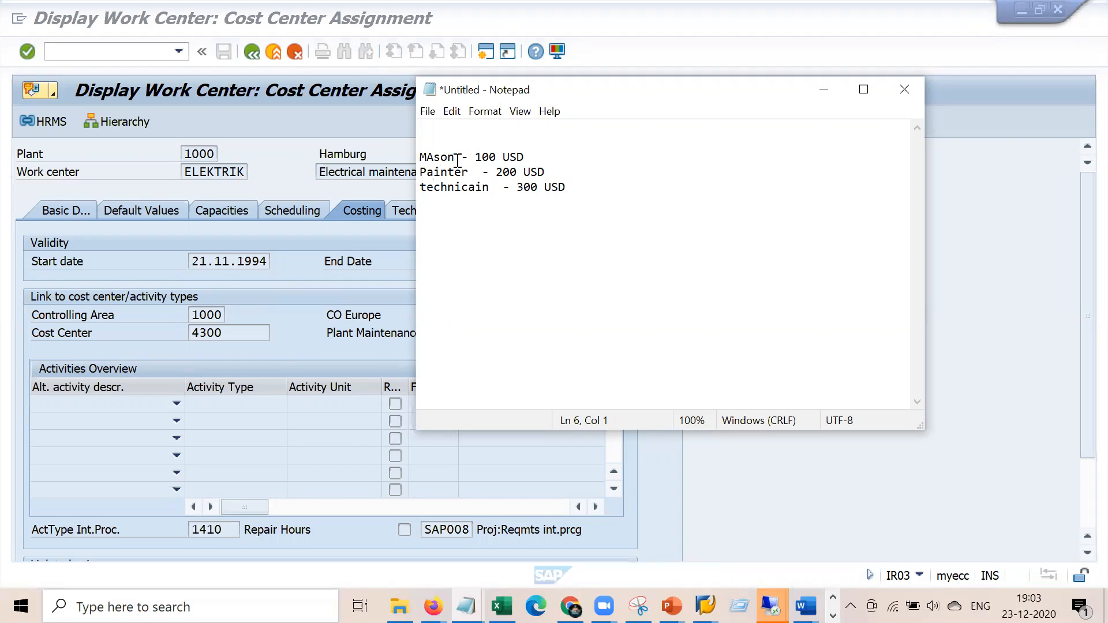
{"action": "left_click_drag", "start_coordinate": [490, 188], "coordinate": [433, 159]}
{"action": "left_click", "coordinate": [434, 159]}
{"action": "left_click", "coordinate": [207, 526]}
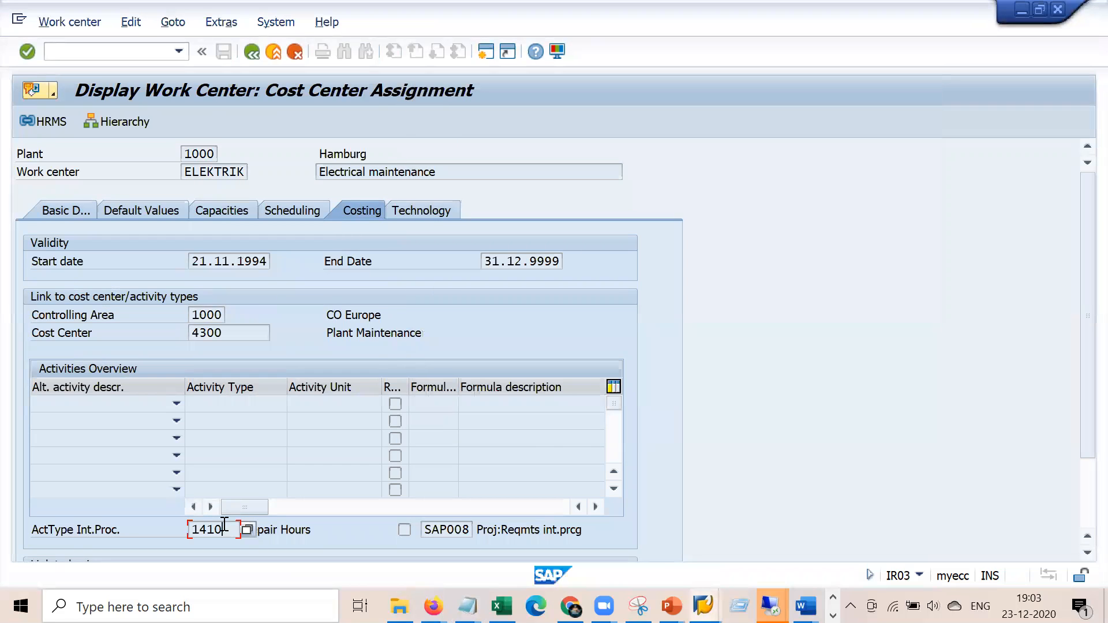
Compare ELEKTRIK's activity type 1410 and SAP008 formula key with the Mason 100 USD rate
{"action": "left_click", "coordinate": [234, 531]}
{"action": "double_click", "coordinate": [426, 529]}
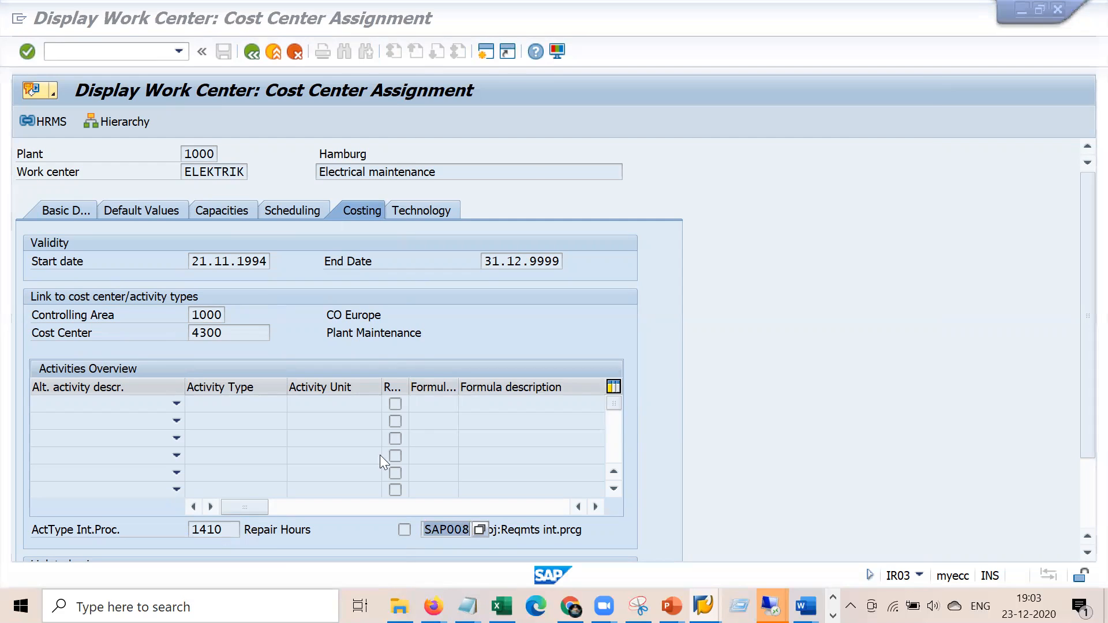
{"action": "key", "text": "alt+Tab"}
{"action": "left_click_drag", "start_coordinate": [476, 153], "coordinate": [525, 154]}
{"action": "key", "text": "alt+Tab"}
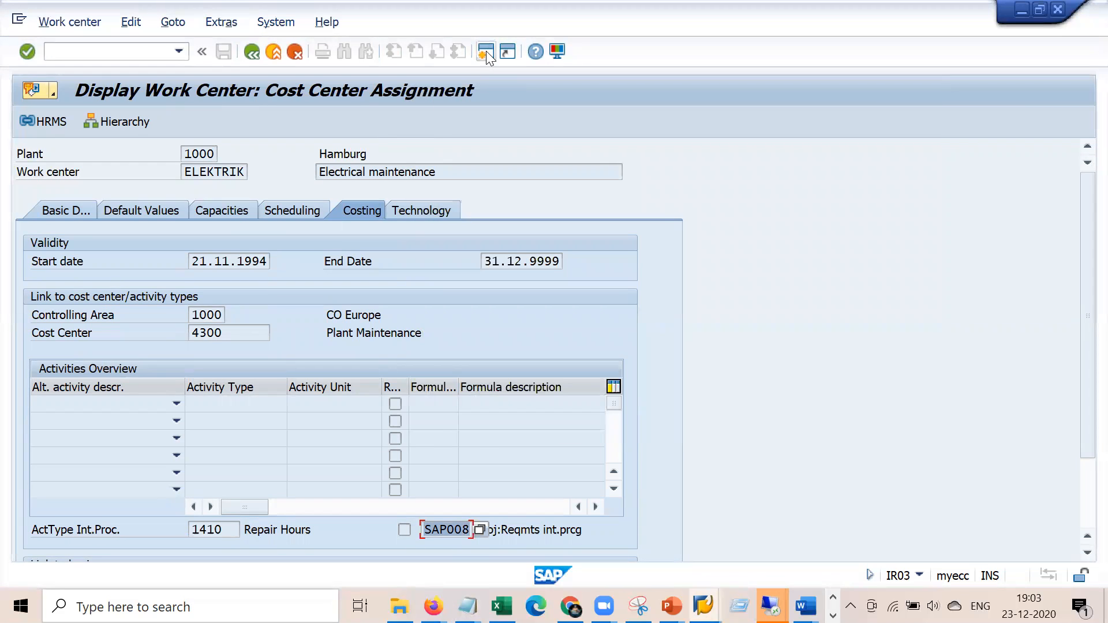
After the maximum-sessions message, switch to the Display Equipment window for Water Pump 10006120
{"action": "left_click", "coordinate": [486, 50]}
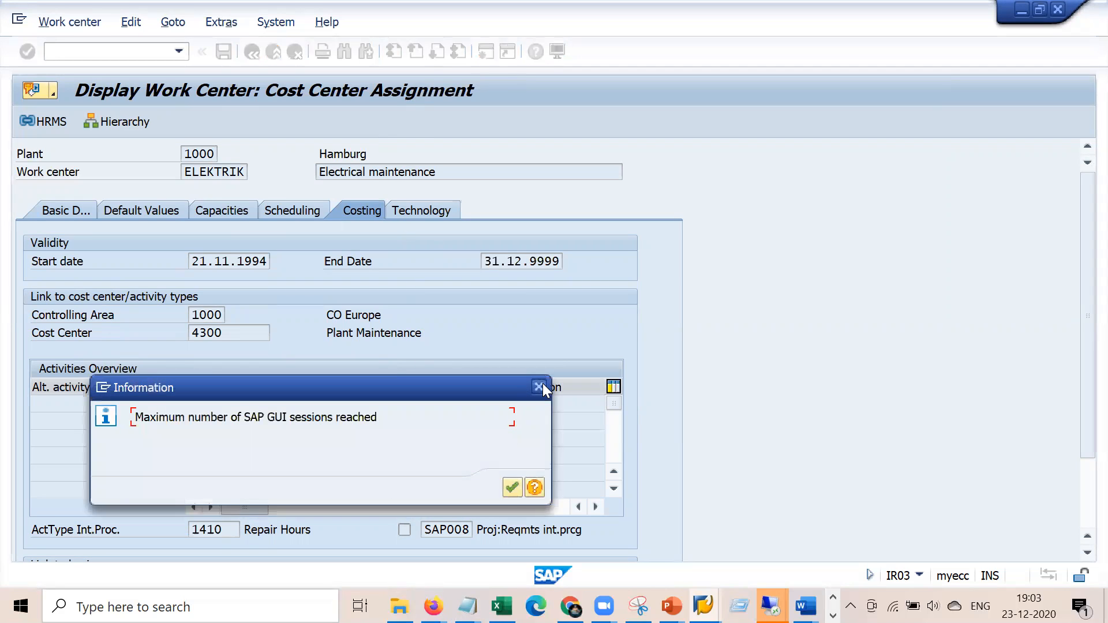
{"action": "left_click", "coordinate": [541, 385]}
{"action": "left_click", "coordinate": [703, 606]}
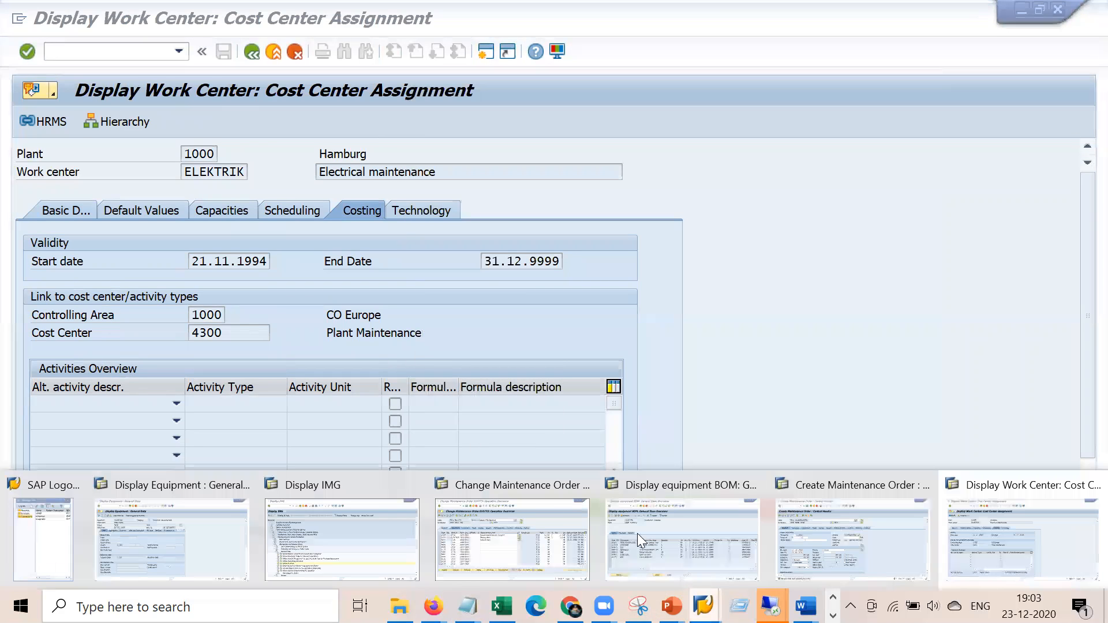
{"action": "left_click", "coordinate": [208, 535]}
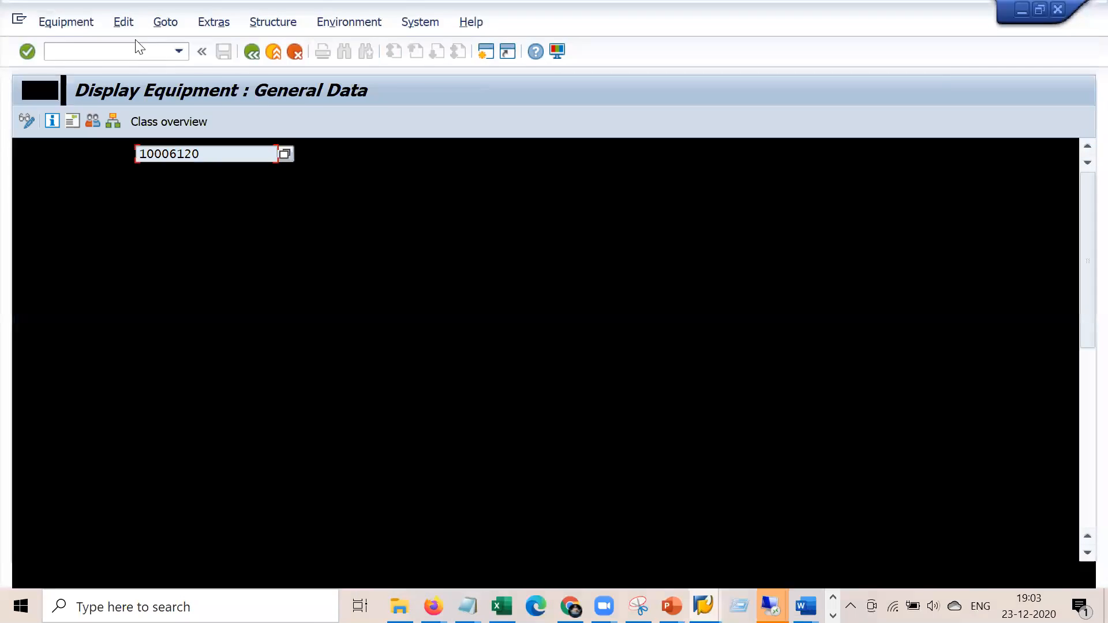
{"action": "type", "text": "/nkp26"}
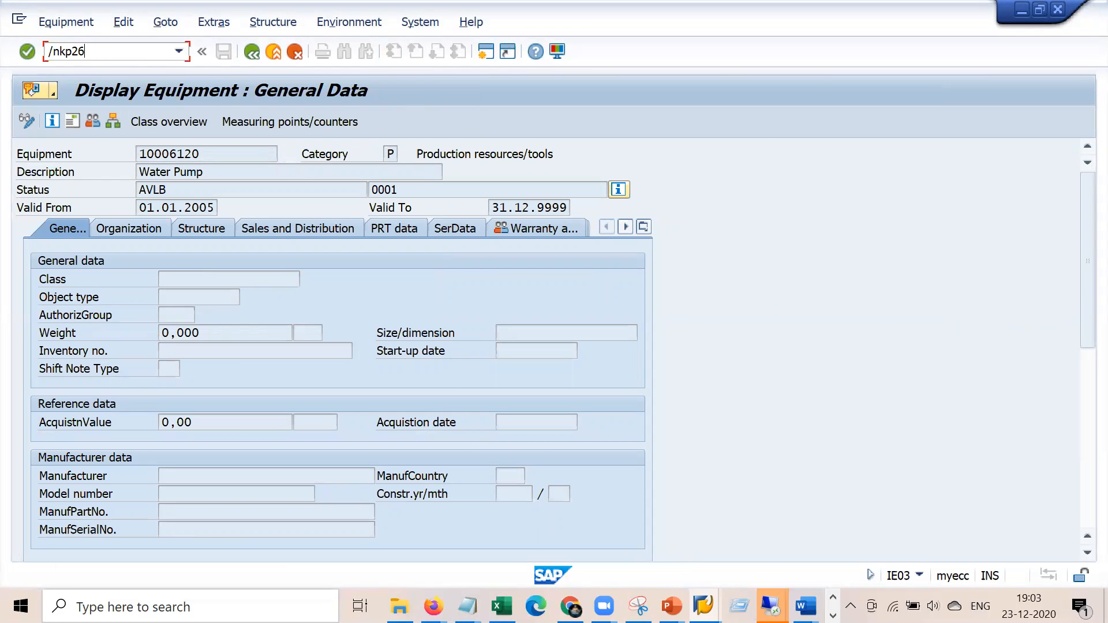
Start KP26 with controlling area 1000, version 0, periods 01 to 12, fiscal year 2020
{"action": "key", "text": "Return"}
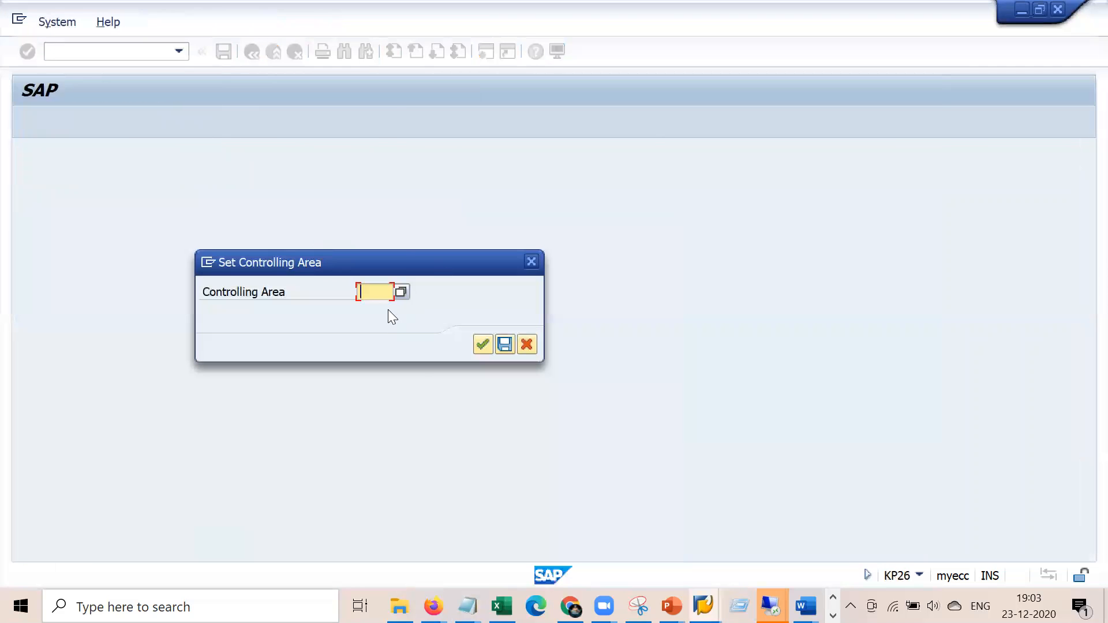
{"action": "key", "text": "Down"}
{"action": "key", "text": "Down"}
{"action": "key", "text": "Down"}
{"action": "key", "text": "Down"}
{"action": "key", "text": "Down"}
{"action": "key", "text": "Down"}
{"action": "key", "text": "Down"}
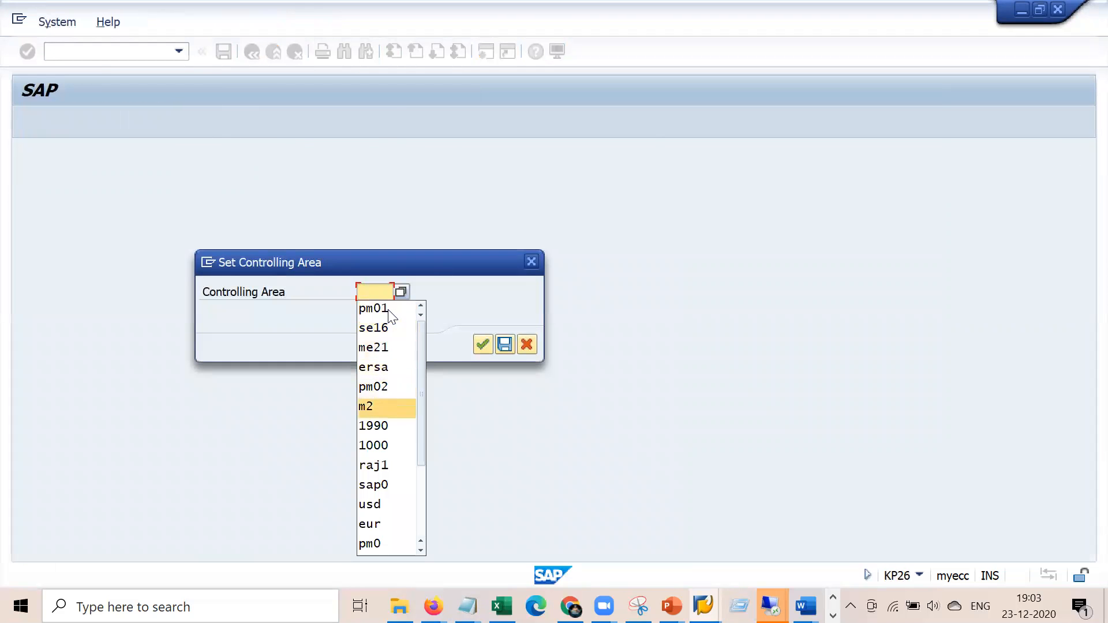
{"action": "key", "text": "Return"}
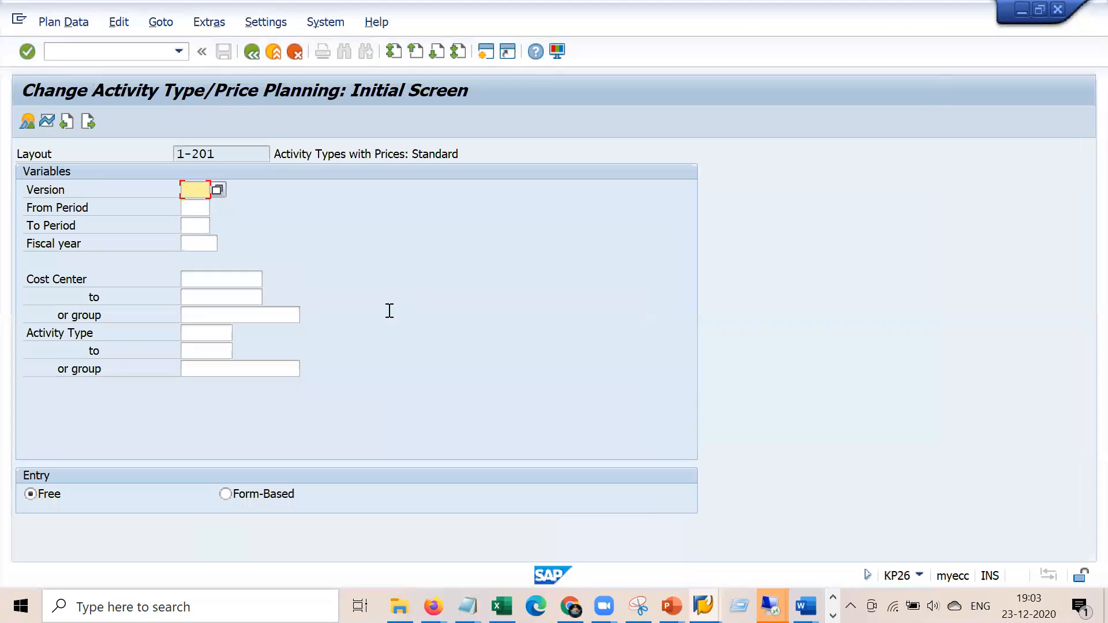
{"action": "type", "text": "0"}
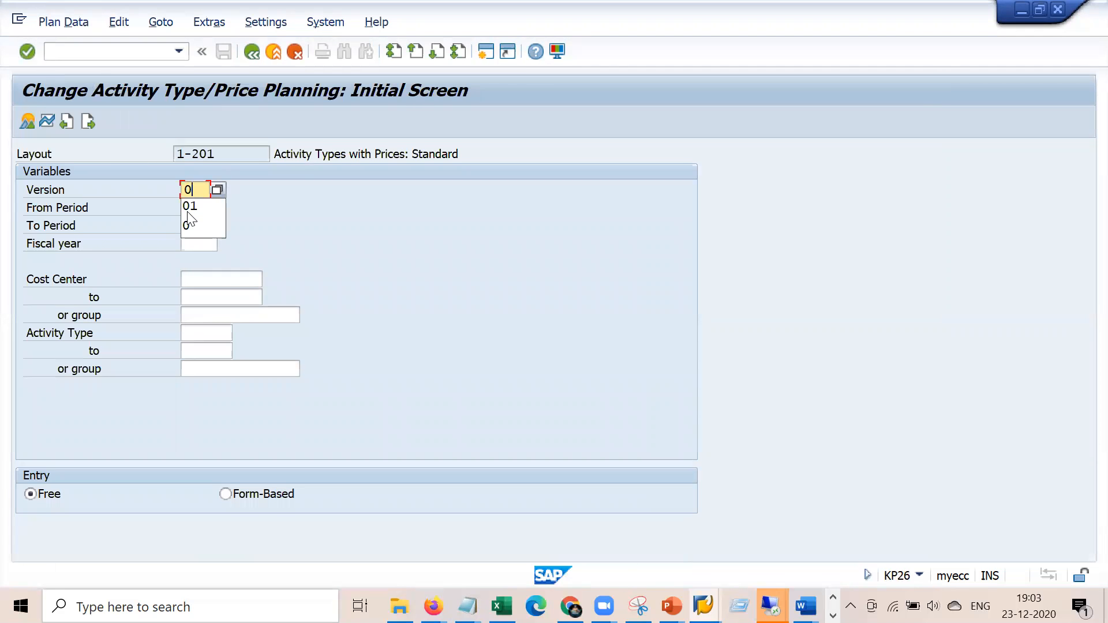
{"action": "key", "text": "Tab"}
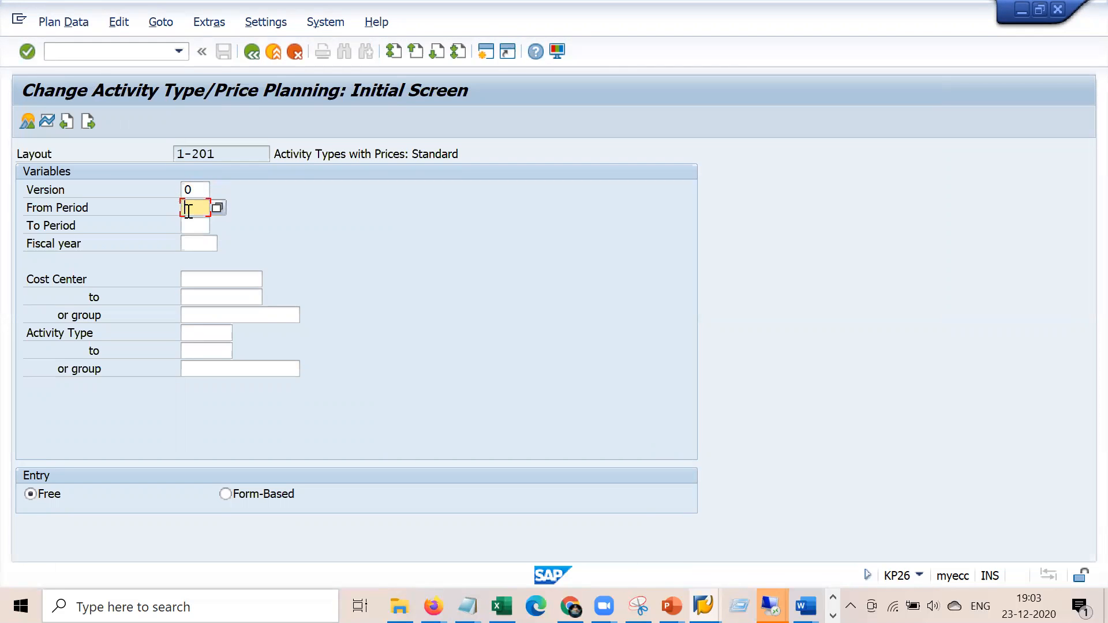
{"action": "type", "text": "01"}
{"action": "key", "text": "Tab"}
{"action": "type", "text": "12"}
{"action": "key", "text": "Tab"}
{"action": "type", "text": "2020"}
Enter cost centre 4300 and activity type 1410, then open the planning overview
{"action": "key", "text": "alt+Tab"}
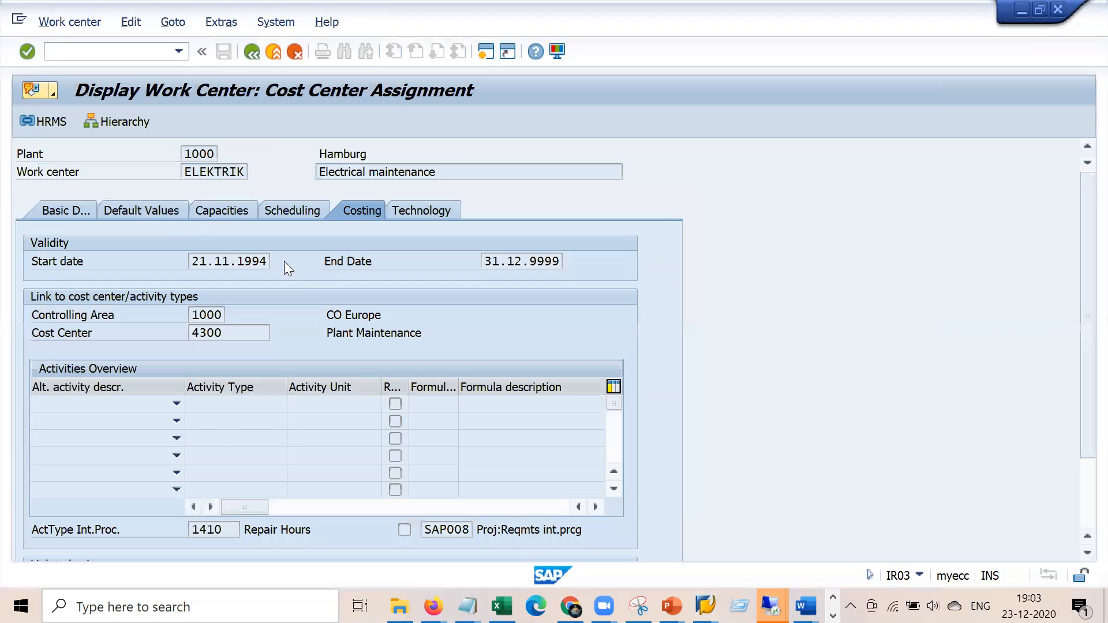
{"action": "key", "text": "alt+Tab"}
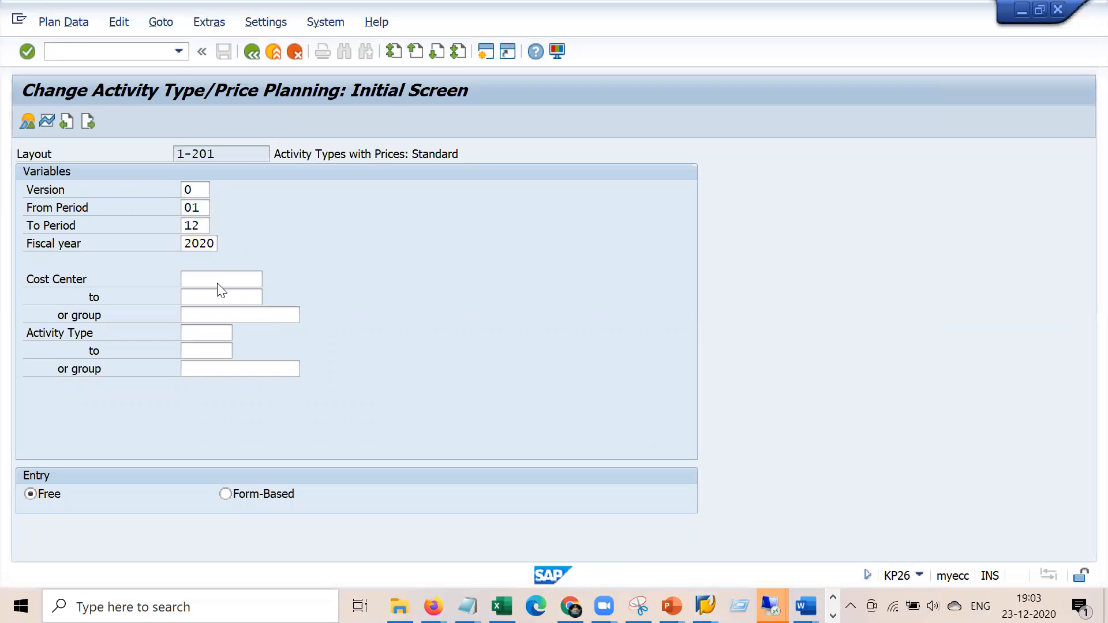
{"action": "left_click", "coordinate": [218, 277]}
{"action": "type", "text": "4300"}
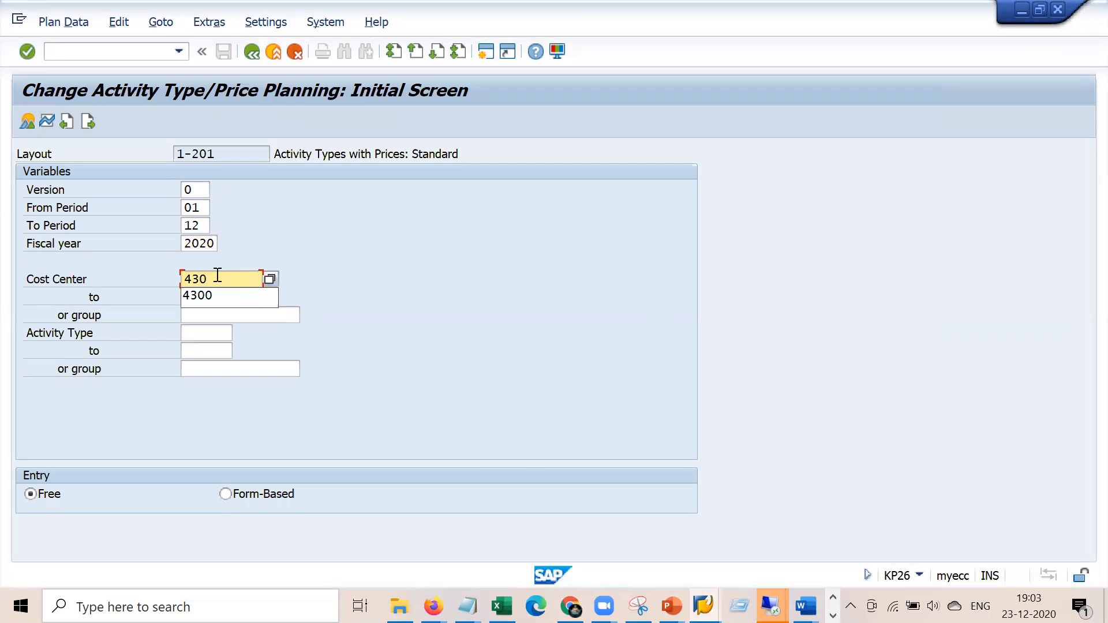
{"action": "key", "text": "Tab"}
{"action": "key", "text": "Tab"}
{"action": "key", "text": "Tab"}
{"action": "key", "text": "alt+Tab"}
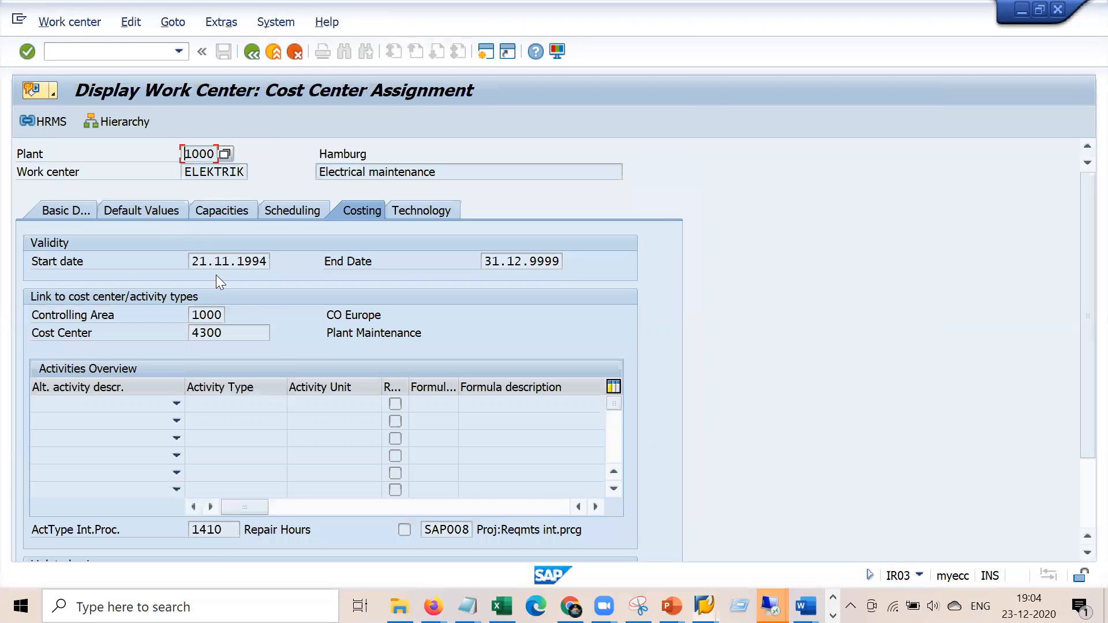
{"action": "key", "text": "alt+Tab"}
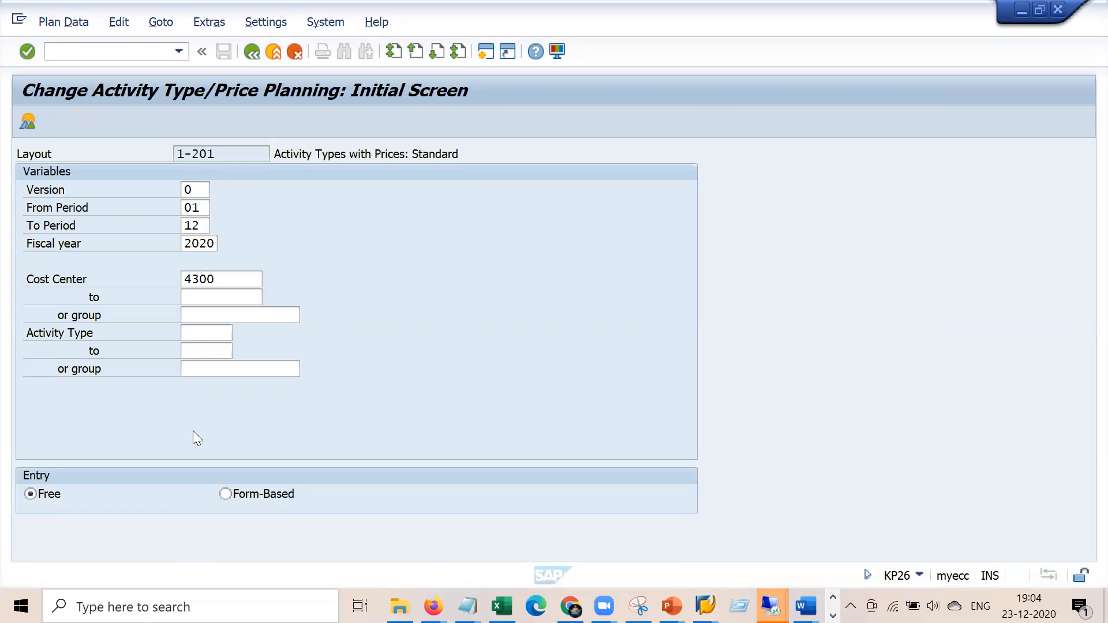
{"action": "type", "text": "1410"}
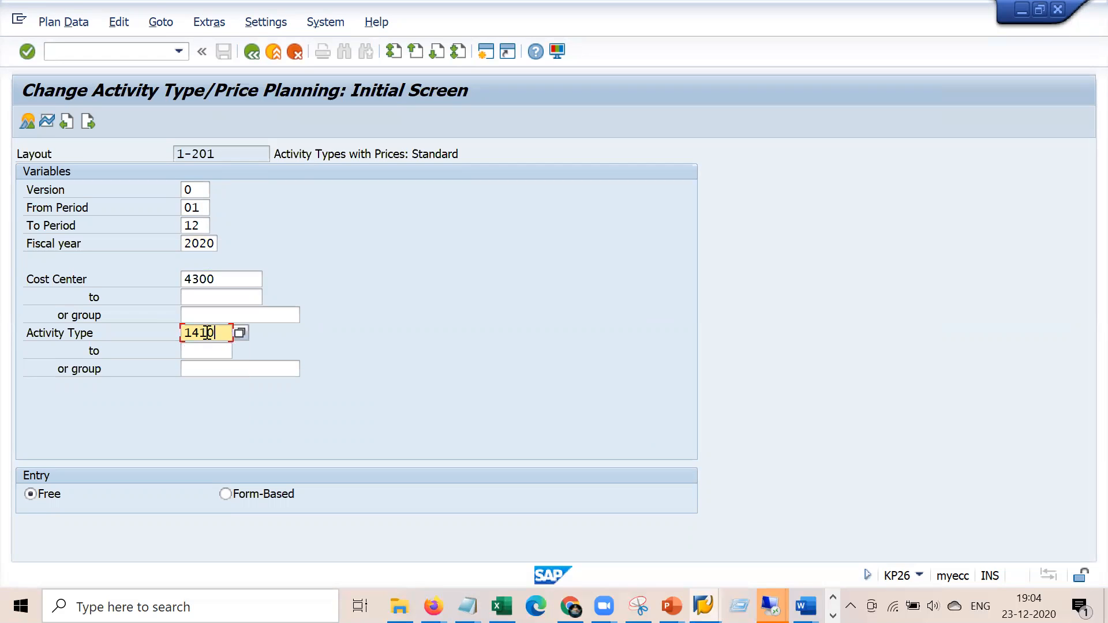
{"action": "key", "text": "Return"}
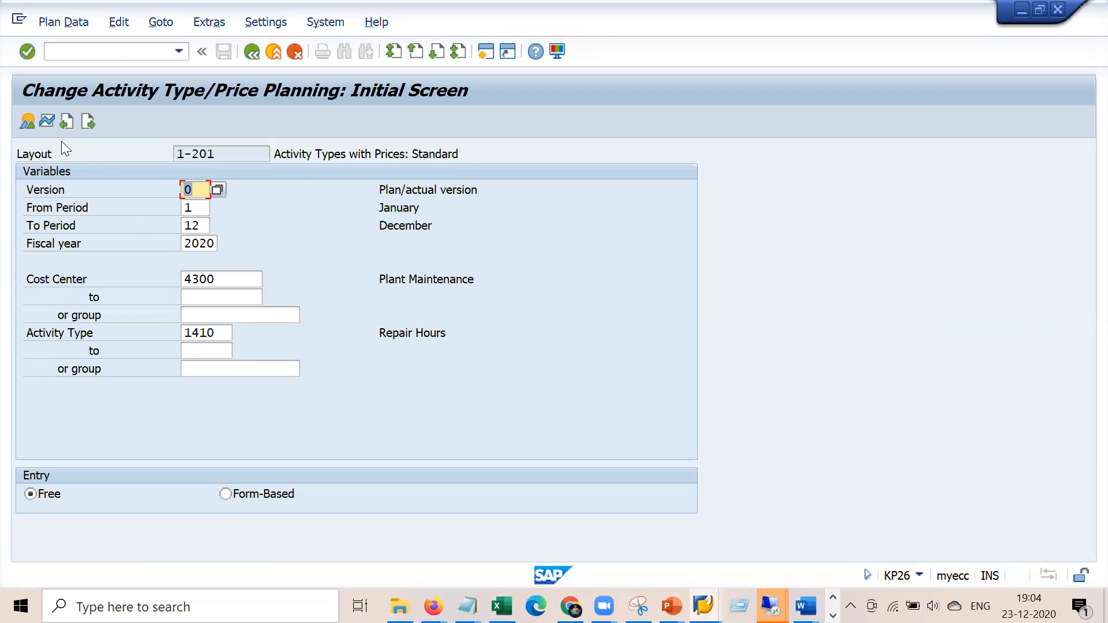
{"action": "left_click", "coordinate": [28, 122]}
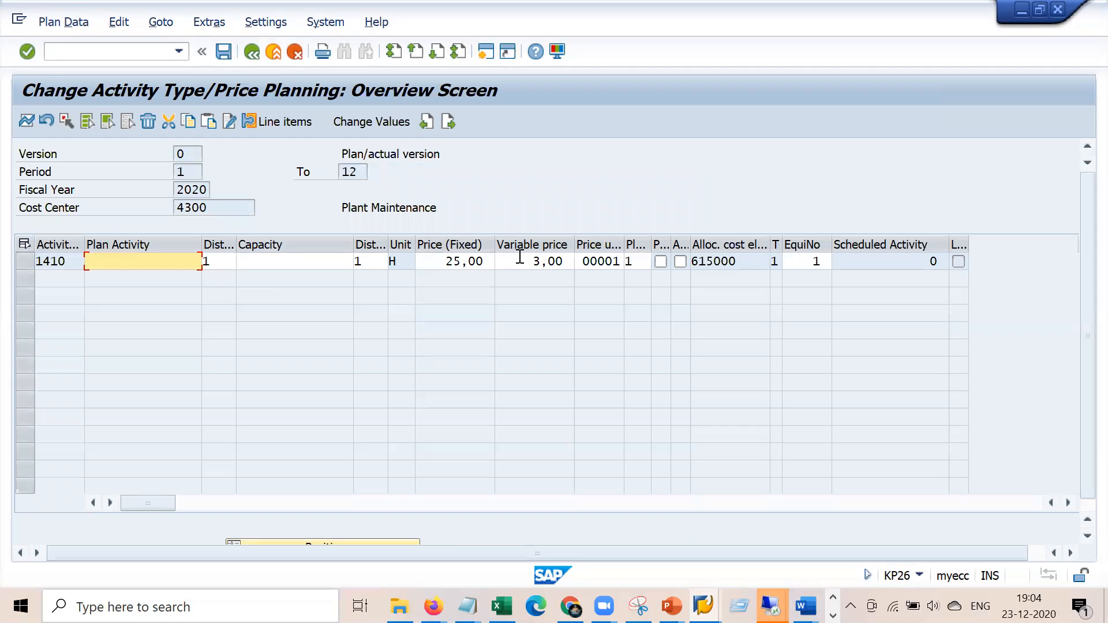
Note the 25,00 fixed price, then check order 810773's 84,00 EUR planned Internal Labor cost
{"action": "left_click_drag", "start_coordinate": [443, 258], "coordinate": [496, 258]}
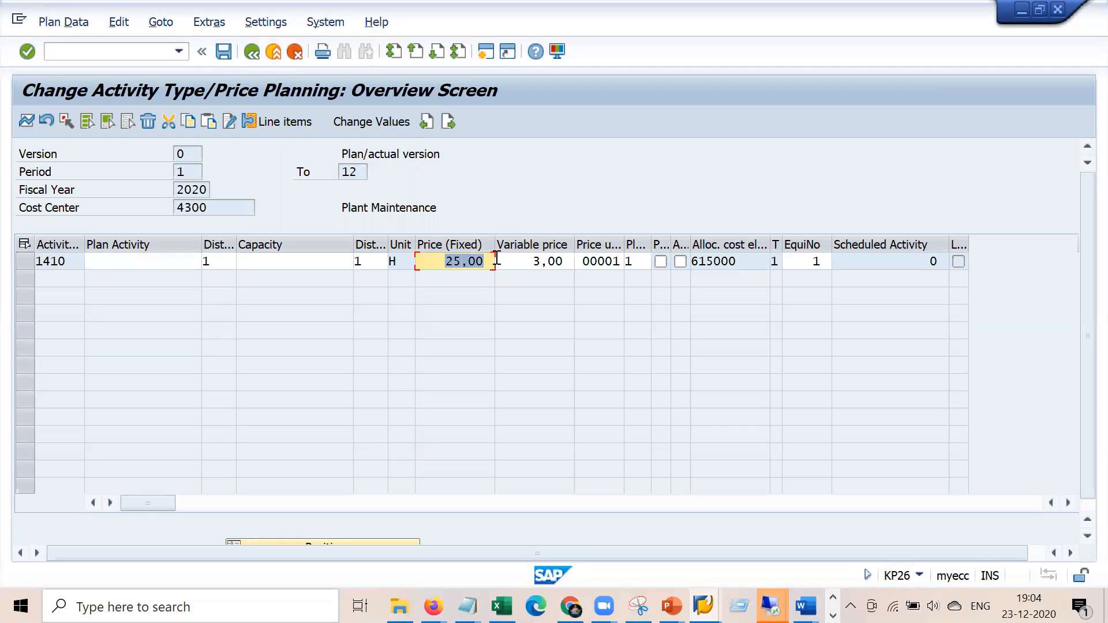
{"action": "left_click", "coordinate": [770, 606]}
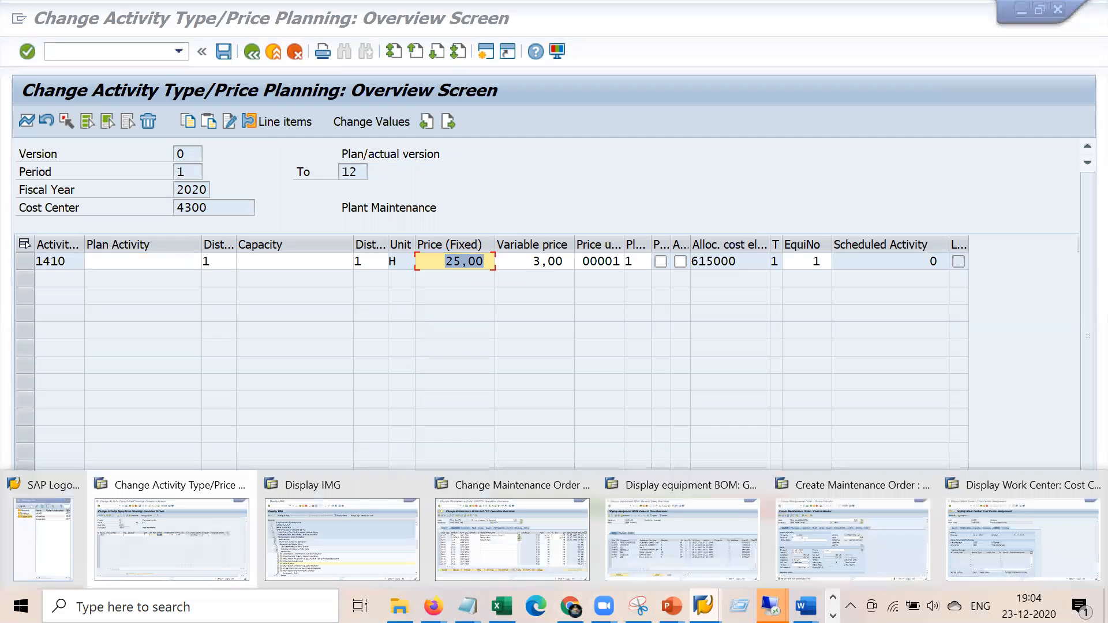
{"action": "left_click", "coordinate": [554, 547]}
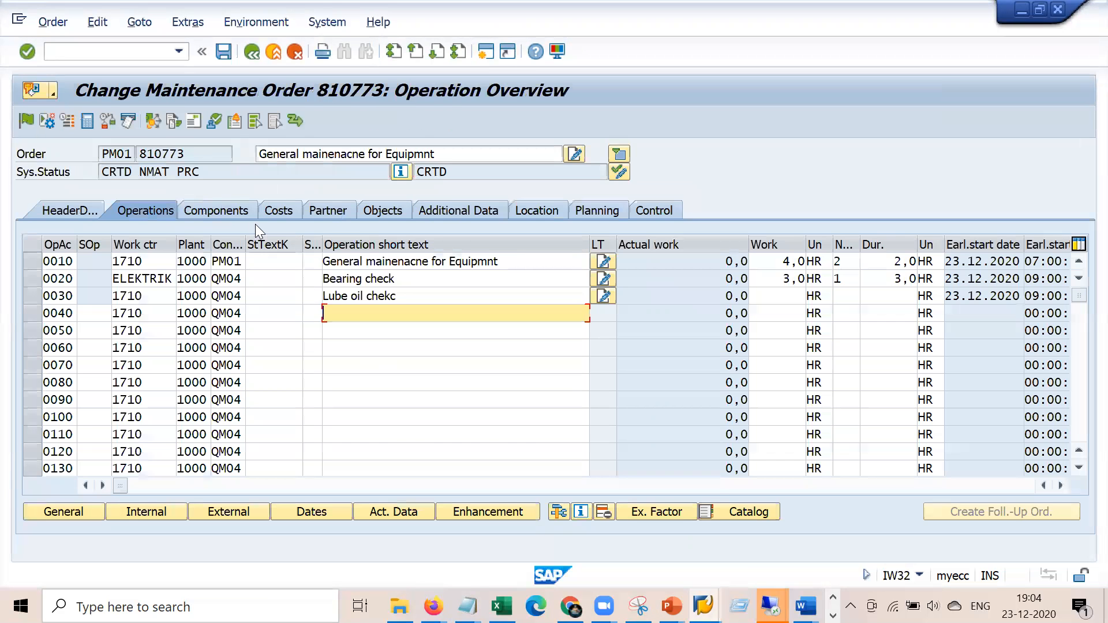
{"action": "left_click", "coordinate": [273, 207]}
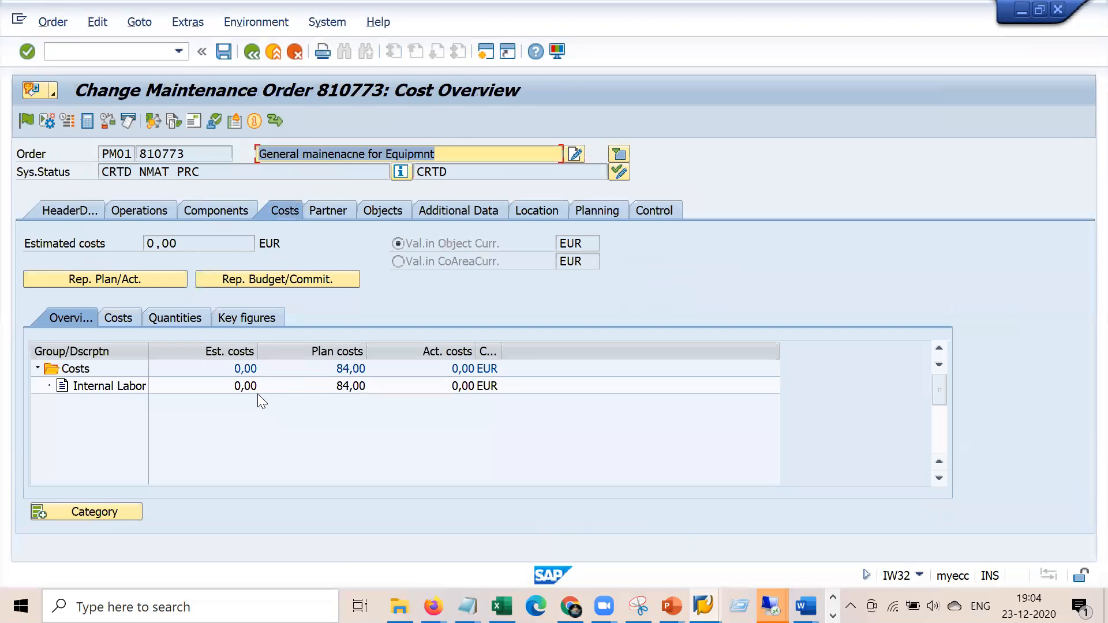
{"action": "left_click", "coordinate": [351, 386]}
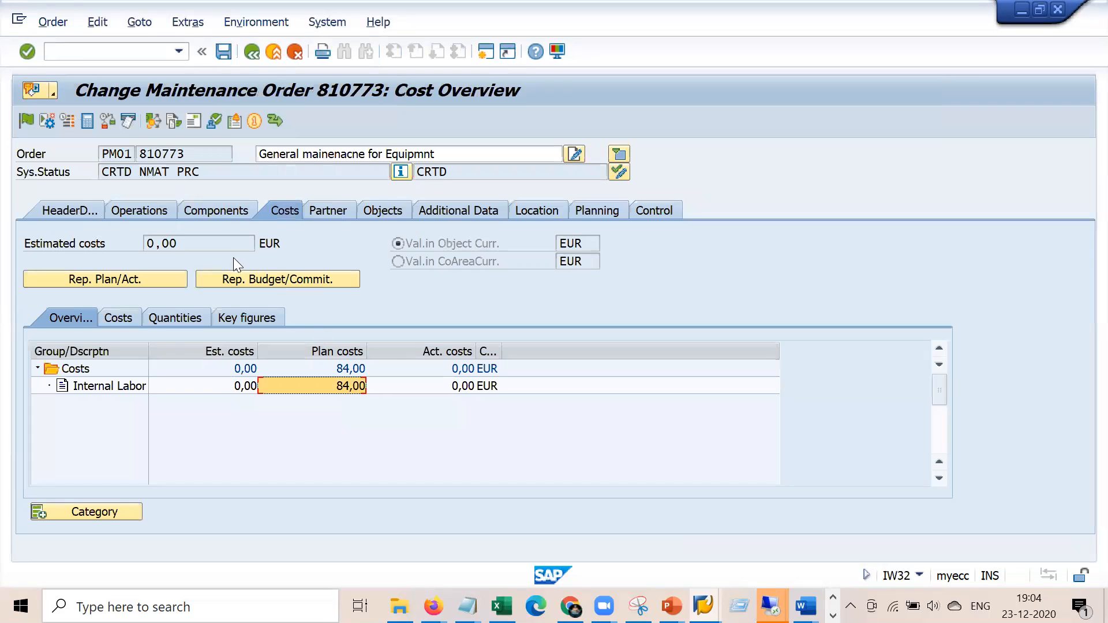
{"action": "left_click", "coordinate": [151, 211]}
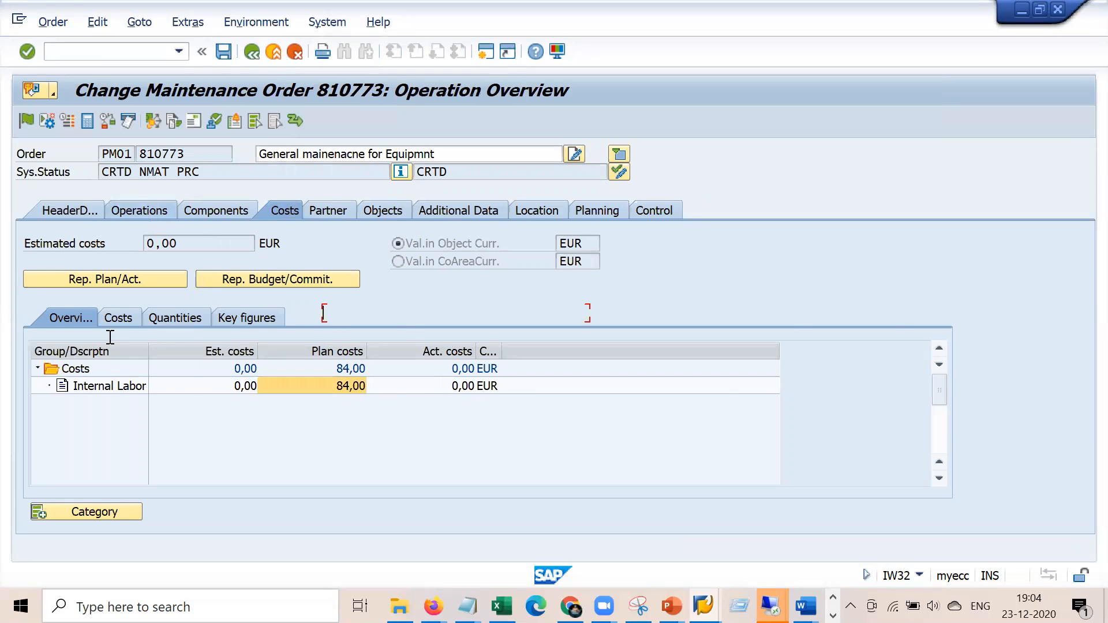
Open the ELEKTRIK work center's costing data and check activity type 1410 and formula SAP008
{"action": "double_click", "coordinate": [148, 278]}
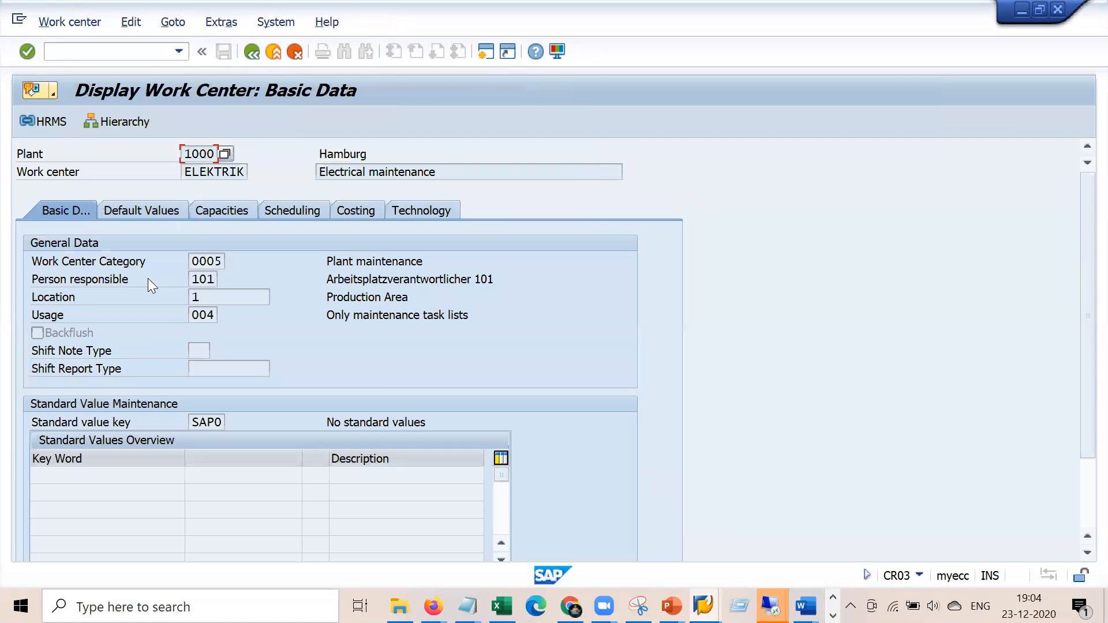
{"action": "left_click", "coordinate": [355, 213]}
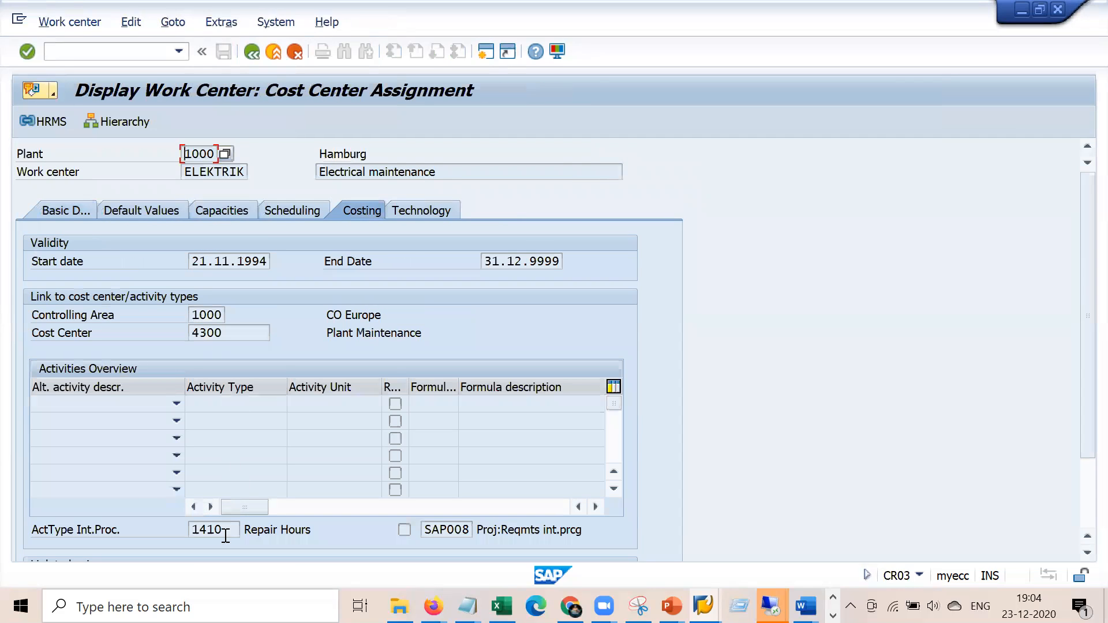
{"action": "left_click", "coordinate": [236, 529]}
{"action": "left_click", "coordinate": [459, 530]}
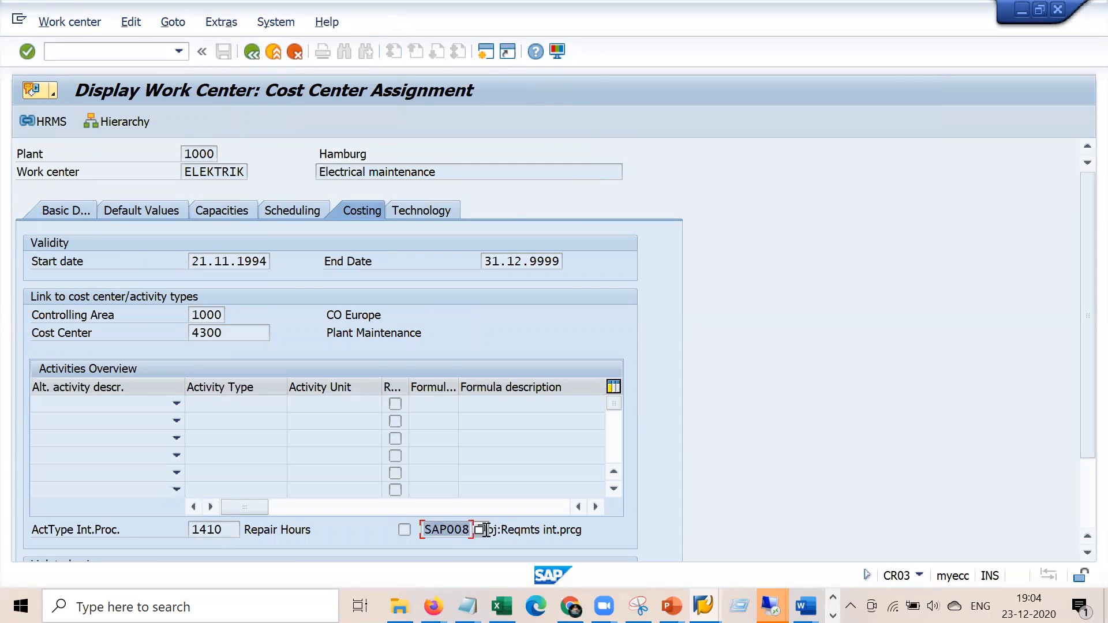
Check the activity 1410 price in the KP26 price planning window
{"action": "key", "text": "alt+Tab"}
{"action": "key", "text": "alt+Tab"}
{"action": "key", "text": "alt+Tab"}
{"action": "key", "text": "alt+Tab"}
{"action": "key", "text": "alt+Tab"}
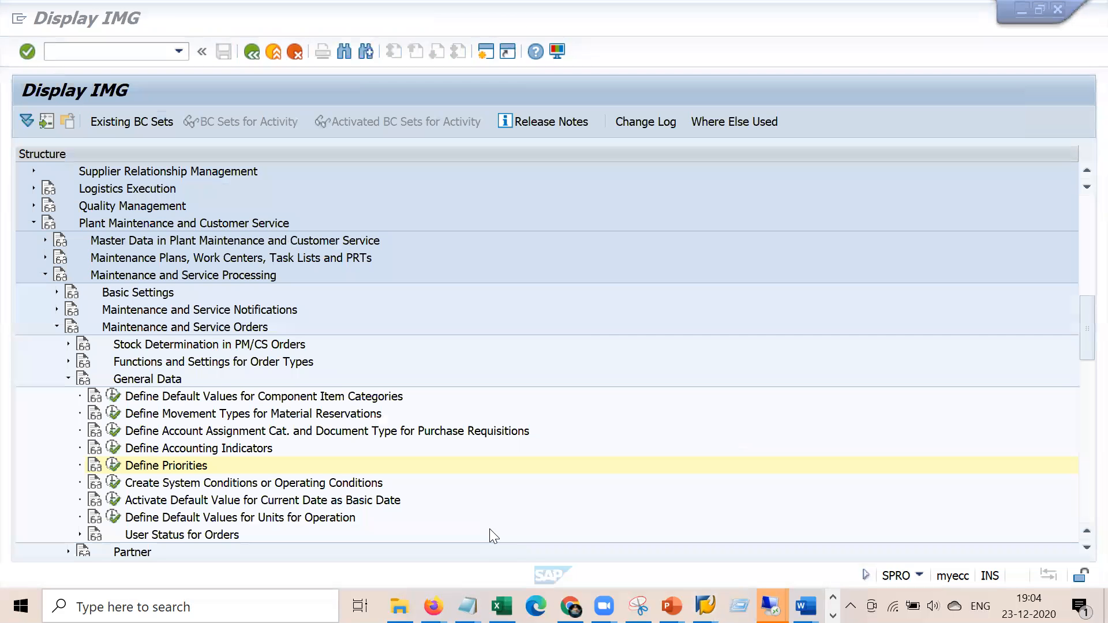
{"action": "left_click", "coordinate": [705, 606]}
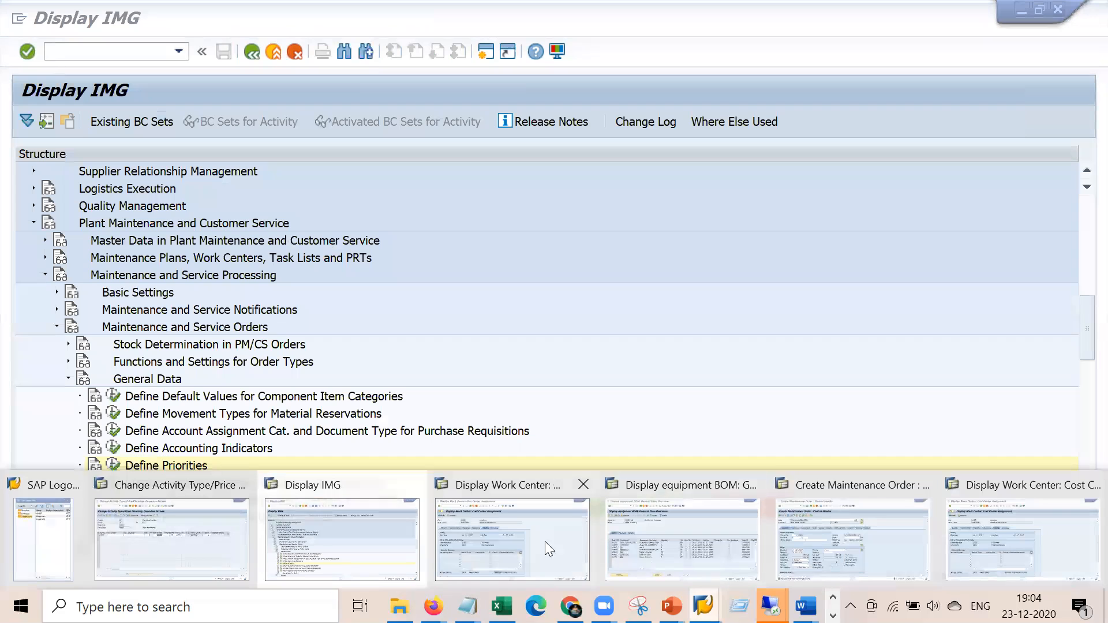
{"action": "left_click", "coordinate": [200, 529]}
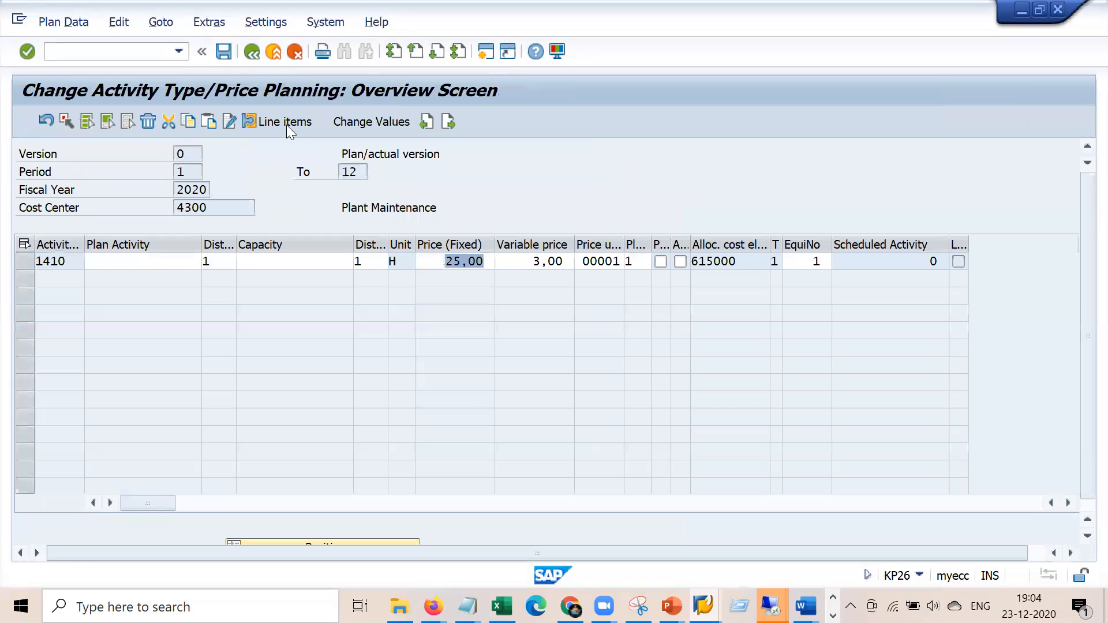
{"action": "left_click", "coordinate": [254, 52]}
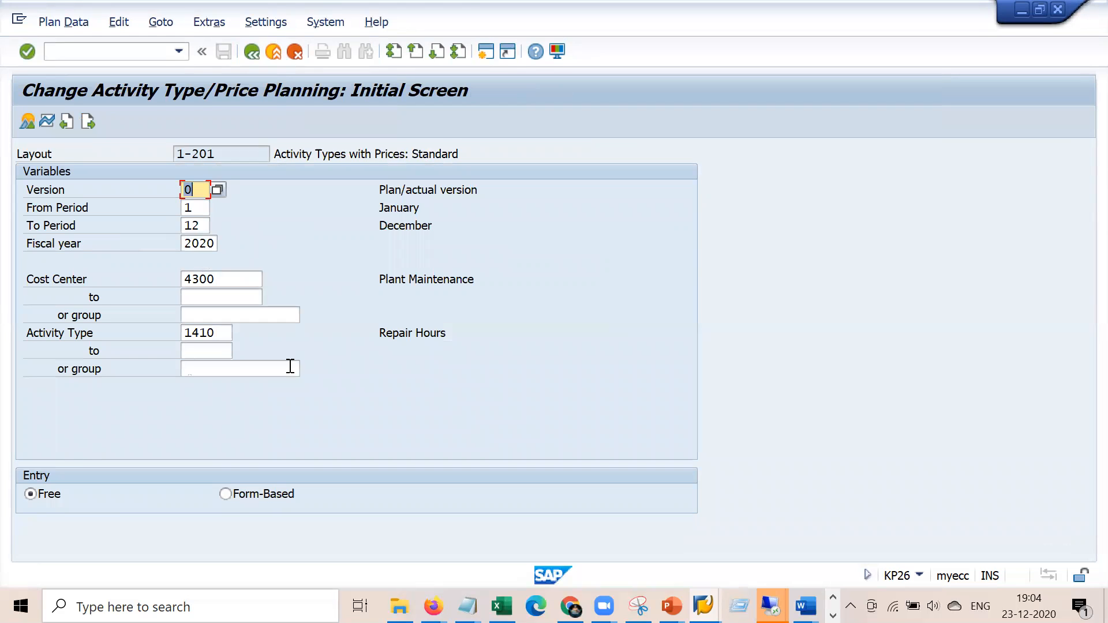
{"action": "key", "text": "alt+Tab"}
{"action": "key", "text": "alt+Tab"}
{"action": "key", "text": "alt+Tab"}
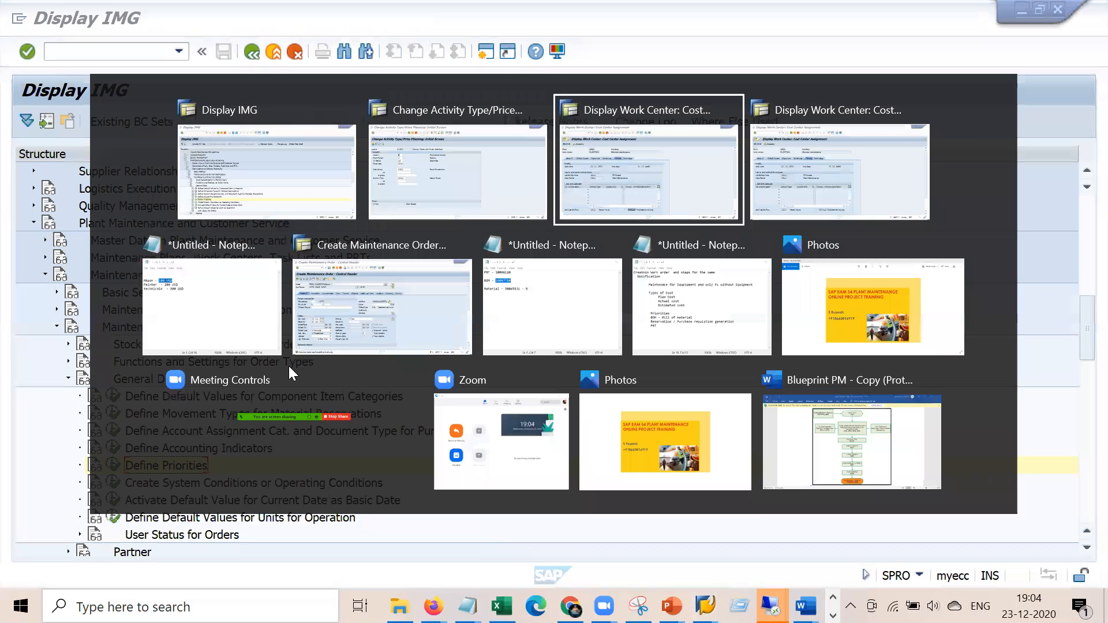
{"action": "key", "text": "alt+Tab"}
{"action": "key", "text": "alt+Tab"}
{"action": "key", "text": "alt+Tab"}
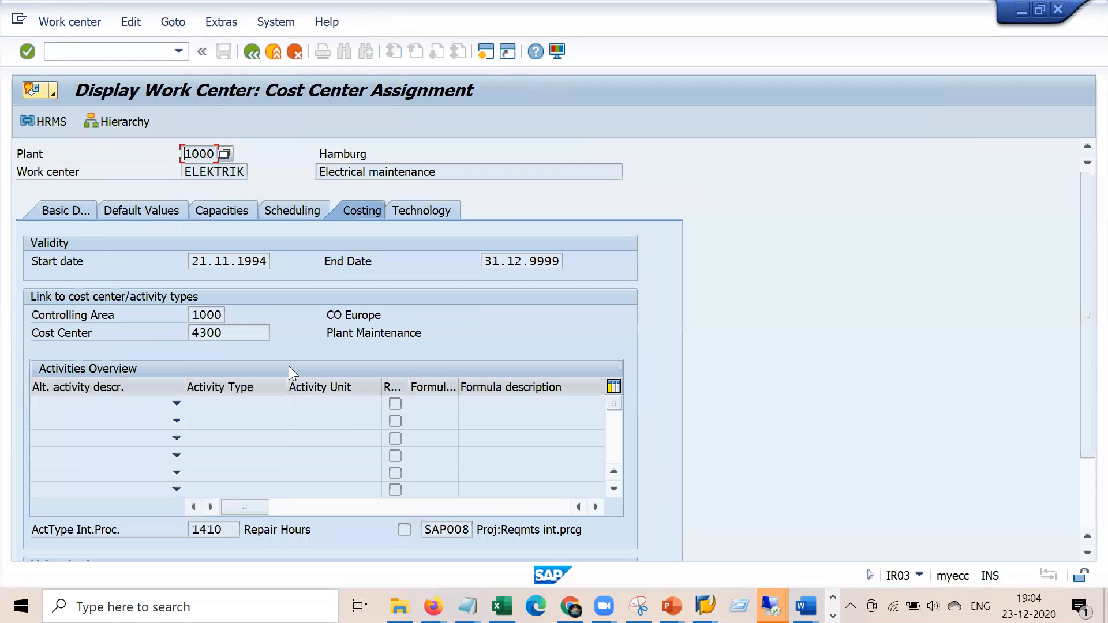
Return to order 810773, review its cost overview, and save the order
{"action": "left_click", "coordinate": [703, 606]}
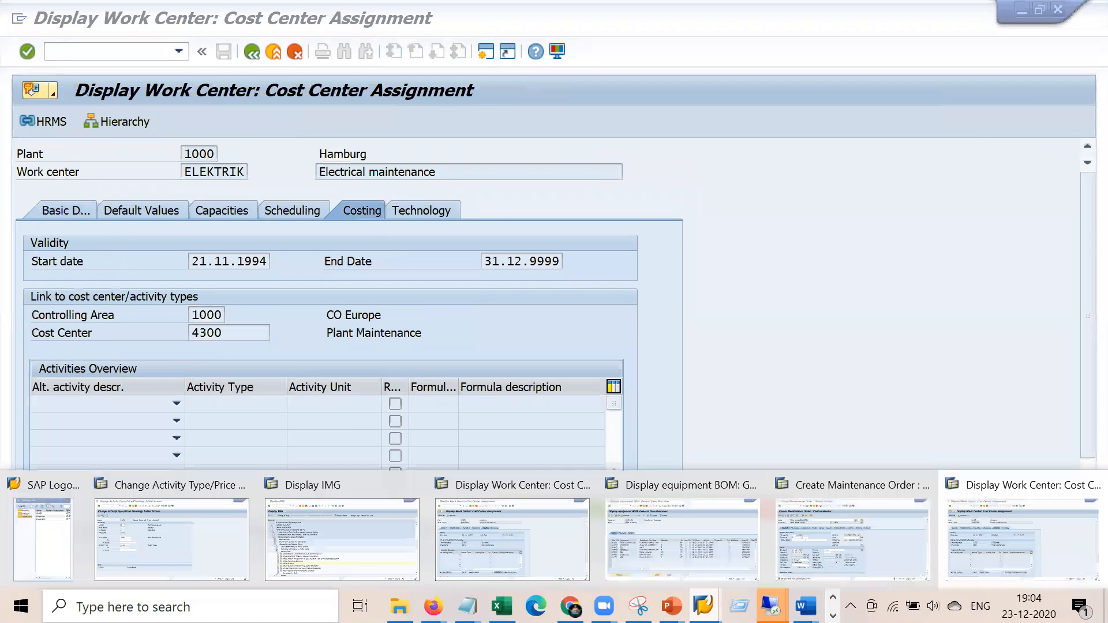
{"action": "left_click", "coordinate": [819, 546]}
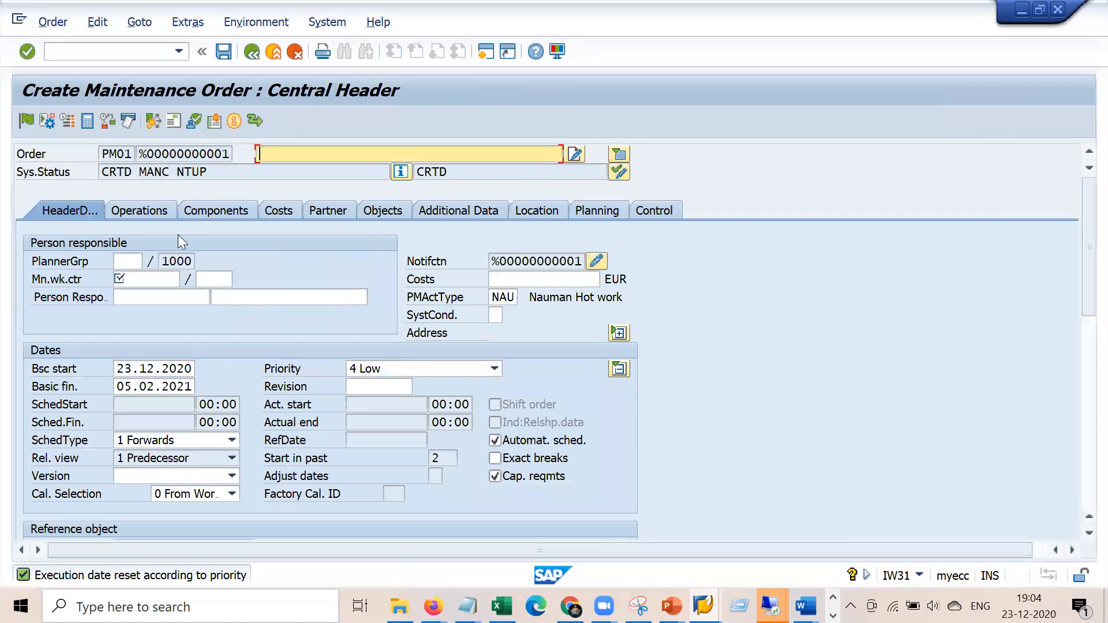
{"action": "left_click", "coordinate": [703, 606]}
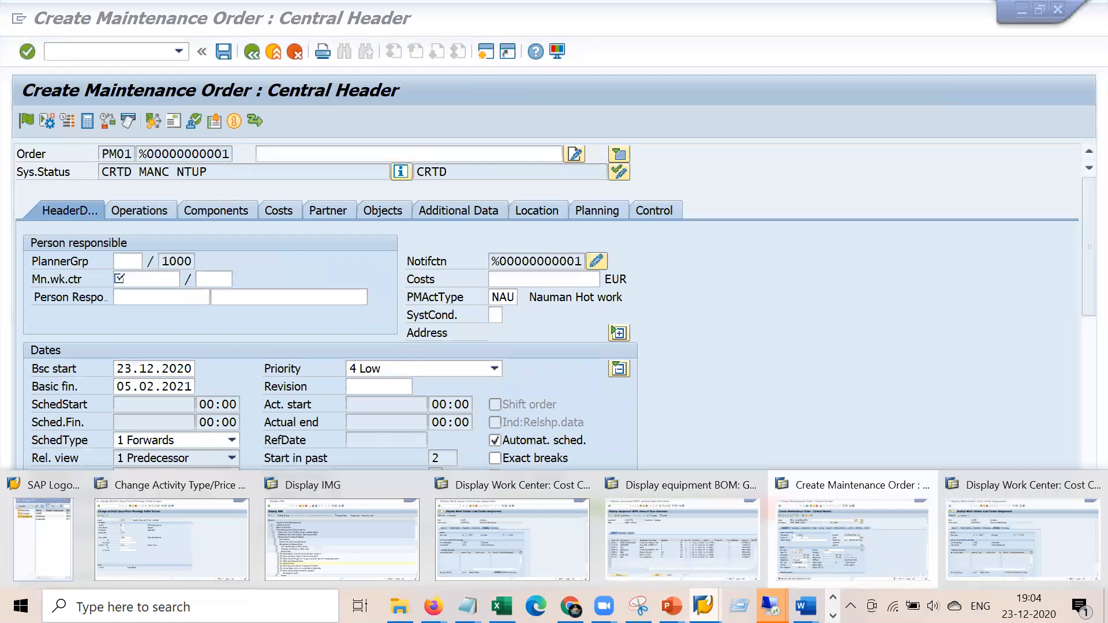
{"action": "left_click", "coordinate": [500, 546]}
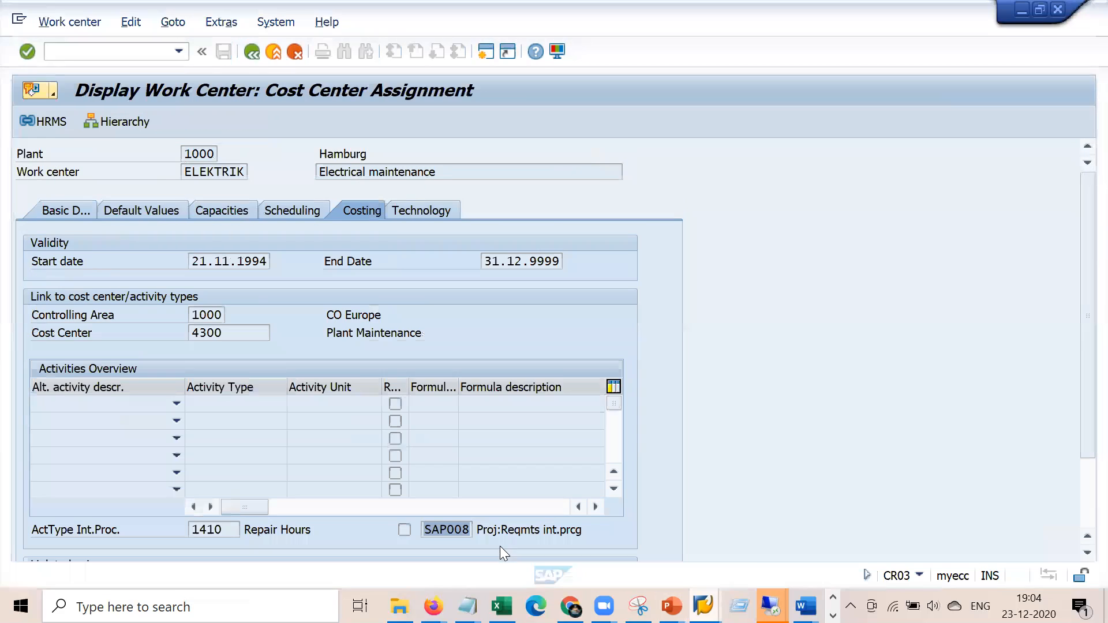
{"action": "left_click", "coordinate": [245, 54]}
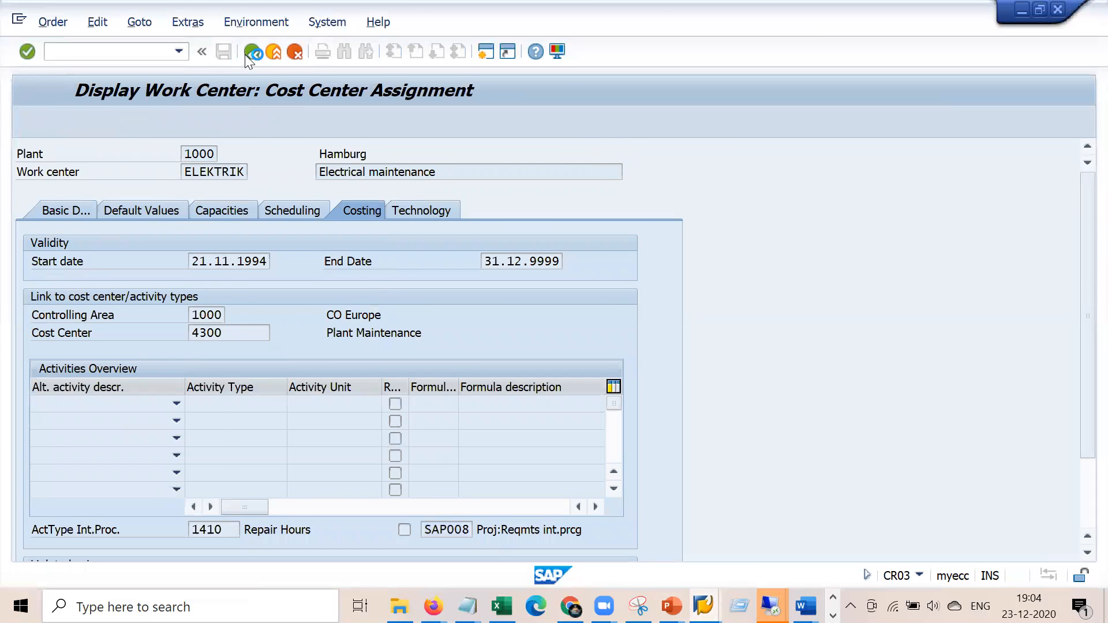
{"action": "left_click_drag", "start_coordinate": [783, 279], "coordinate": [800, 281]}
{"action": "left_click", "coordinate": [270, 215]}
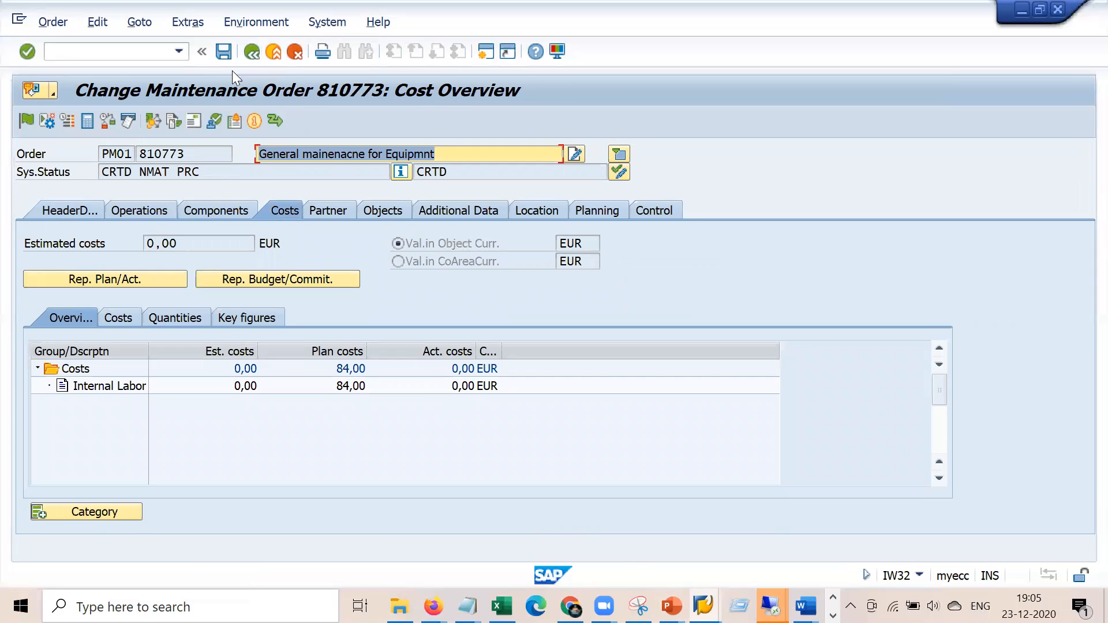
{"action": "left_click", "coordinate": [223, 51]}
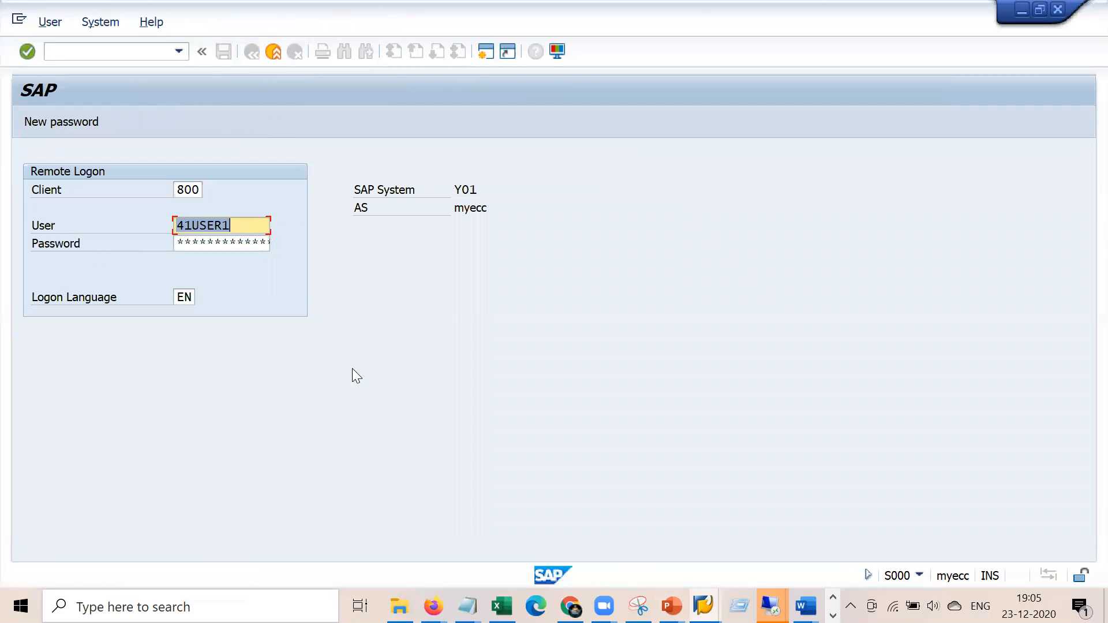
Log back on with the previously used user name and the password
{"action": "key", "text": "Tab"}
{"action": "key", "text": "Return"}
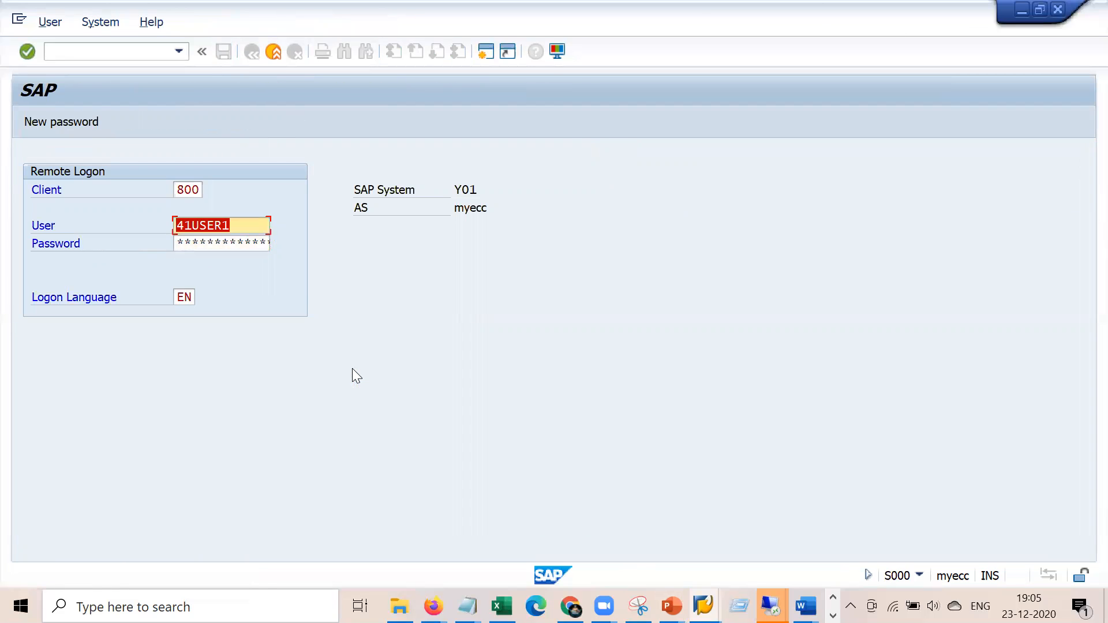
{"action": "type", "text": "welcom"}
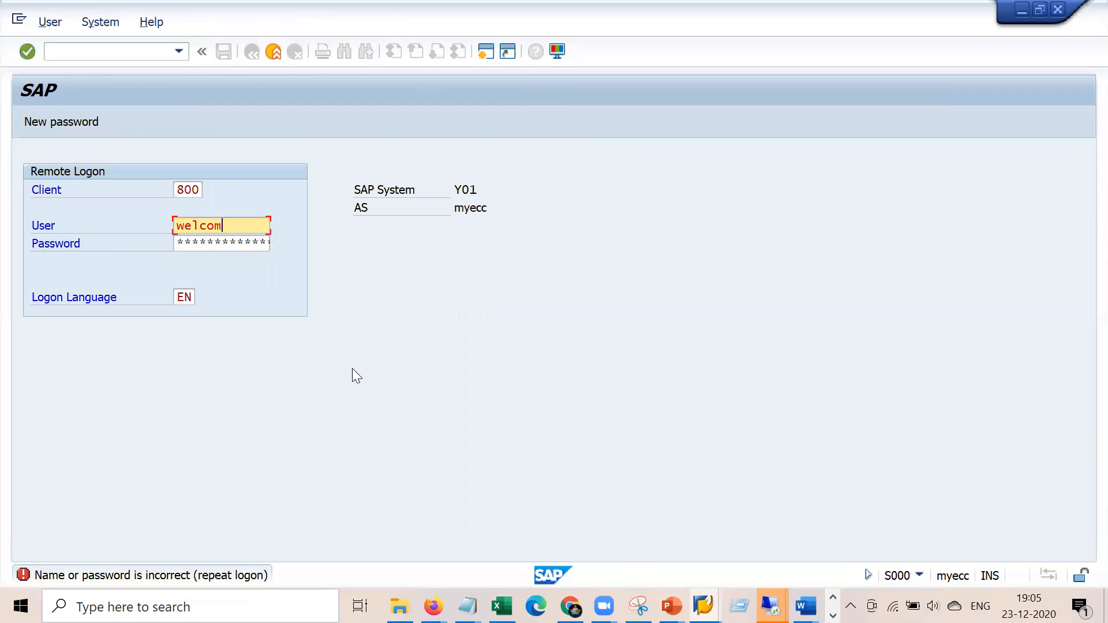
{"action": "key", "text": "BackSpace"}
{"action": "key", "text": "BackSpace"}
{"action": "key", "text": "BackSpace"}
{"action": "key", "text": "BackSpace"}
{"action": "key", "text": "BackSpace"}
{"action": "key", "text": "BackSpace"}
{"action": "key", "text": "Down"}
{"action": "key", "text": "Return"}
{"action": "key", "text": "Tab"}
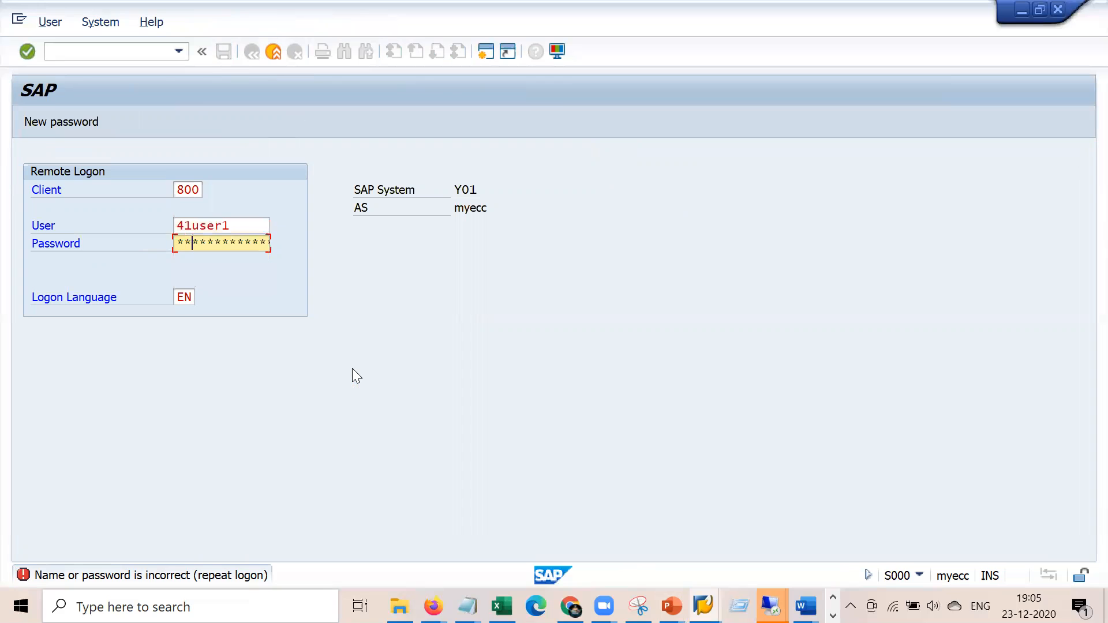
{"action": "key", "text": "Return"}
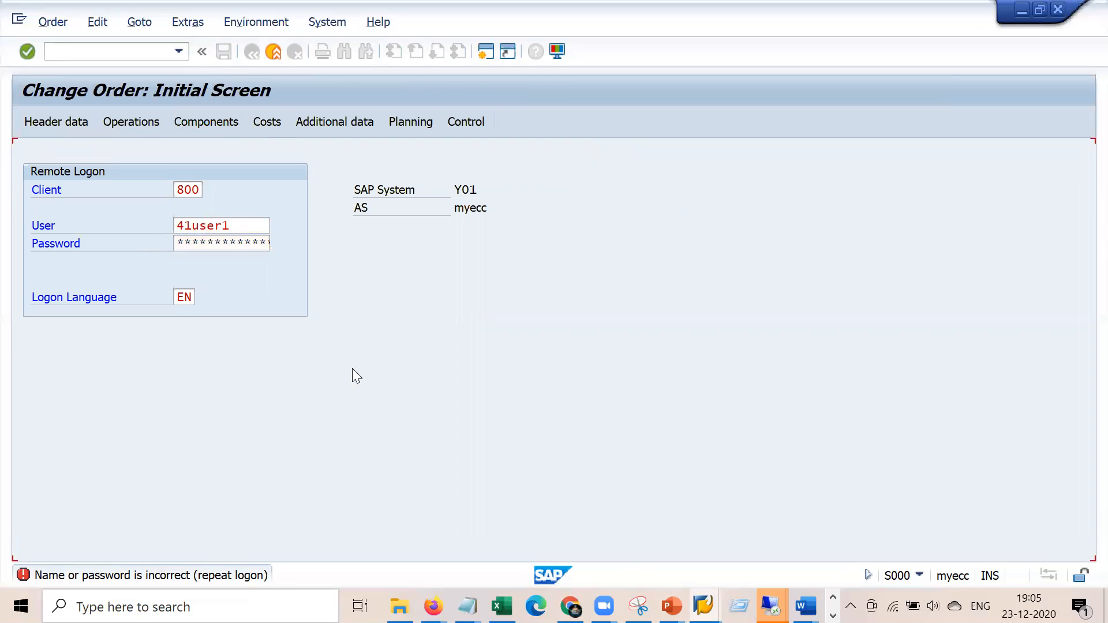
Try confirming operation 0020 of order 810773 in the IW41 confirmation transaction
{"action": "left_click", "coordinate": [134, 53]}
{"action": "type", "text": "/niw41"}
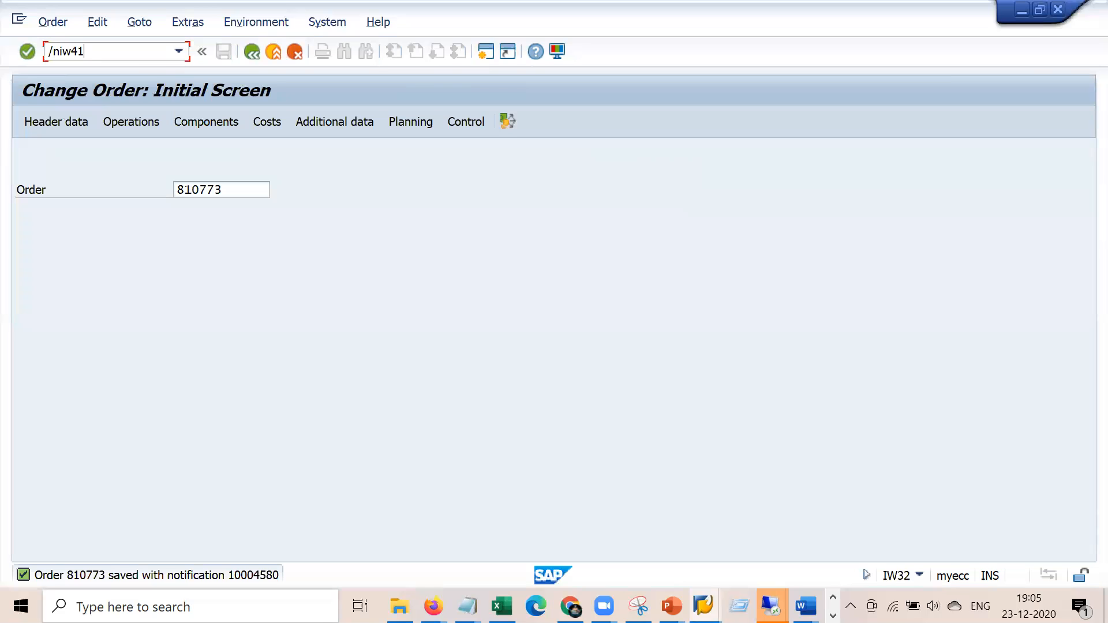
{"action": "key", "text": "Return"}
{"action": "key", "text": "Escape"}
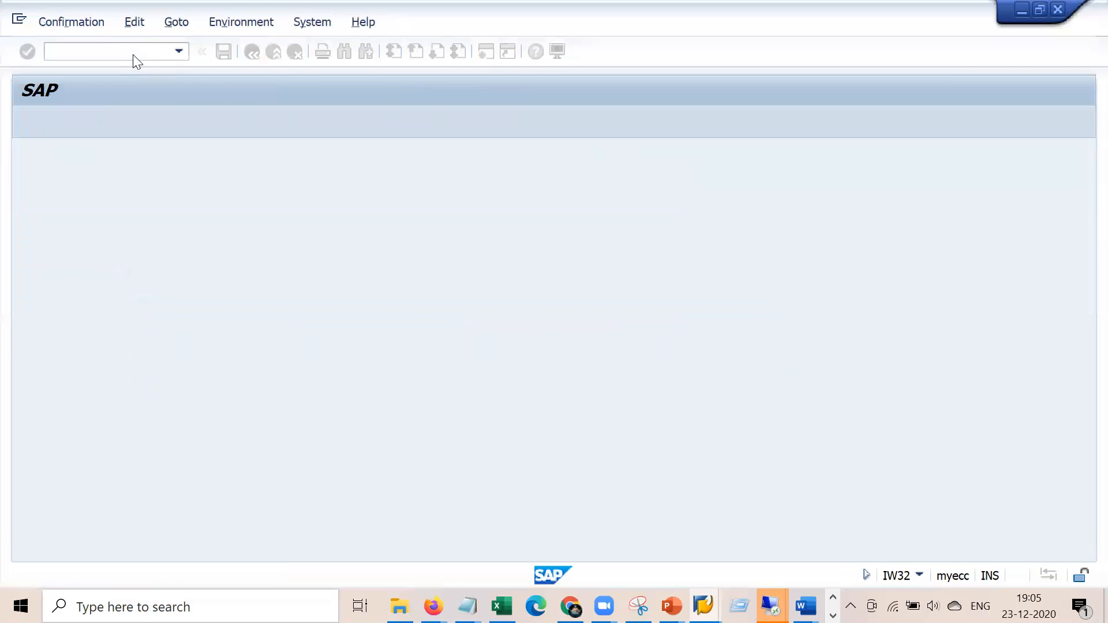
{"action": "key", "text": "Tab"}
{"action": "key", "text": "Tab"}
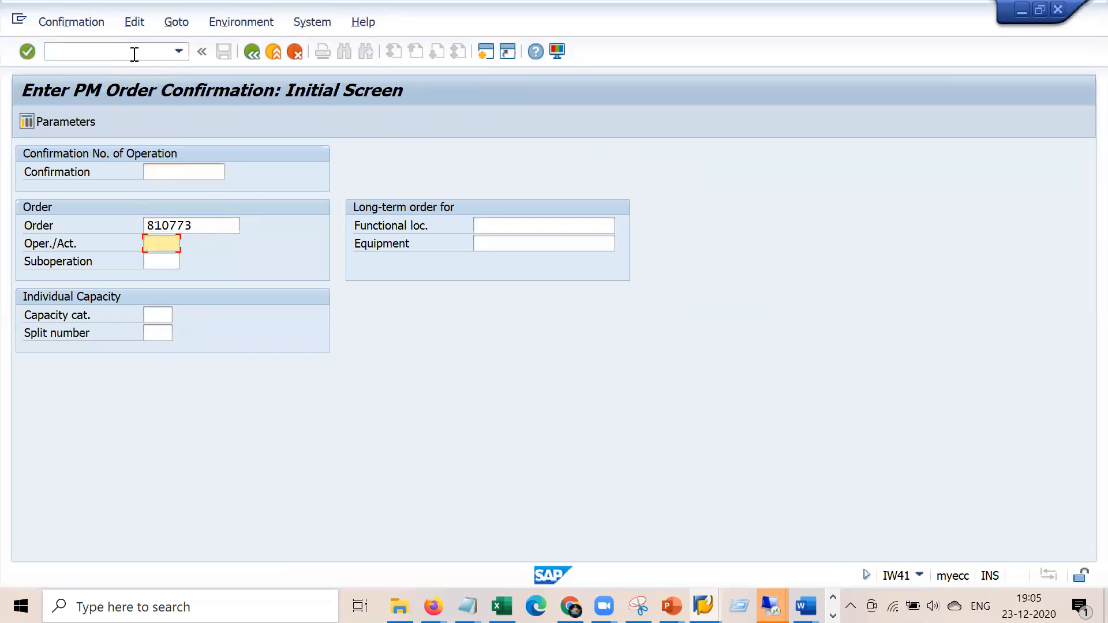
{"action": "type", "text": "0002"}
{"action": "key", "text": "BackSpace"}
{"action": "key", "text": "BackSpace"}
{"action": "type", "text": "20"}
{"action": "key", "text": "Return"}
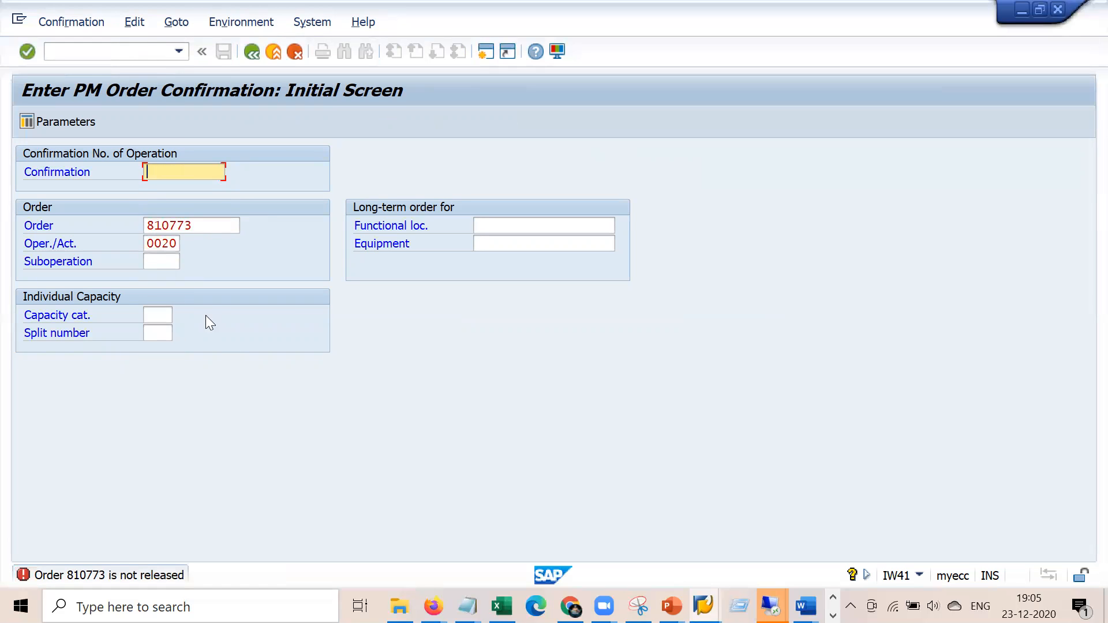
Reopen order 810773 for change with /niw32 after the not-released error
{"action": "left_click", "coordinate": [138, 53]}
{"action": "type", "text": "/niw32"}
{"action": "key", "text": "Return"}
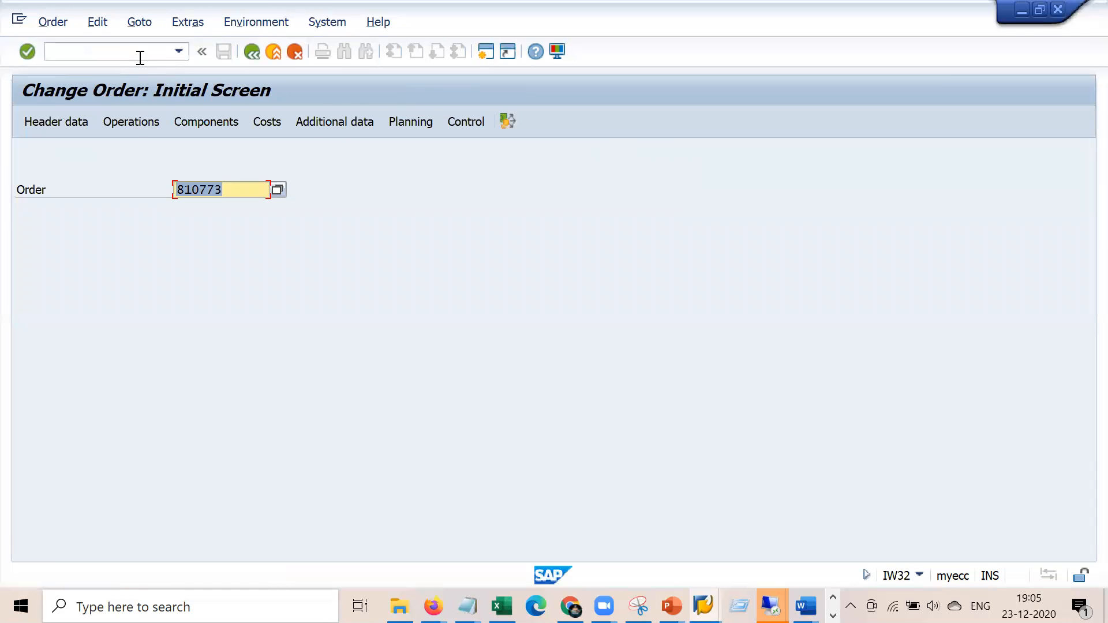
{"action": "key", "text": "Return"}
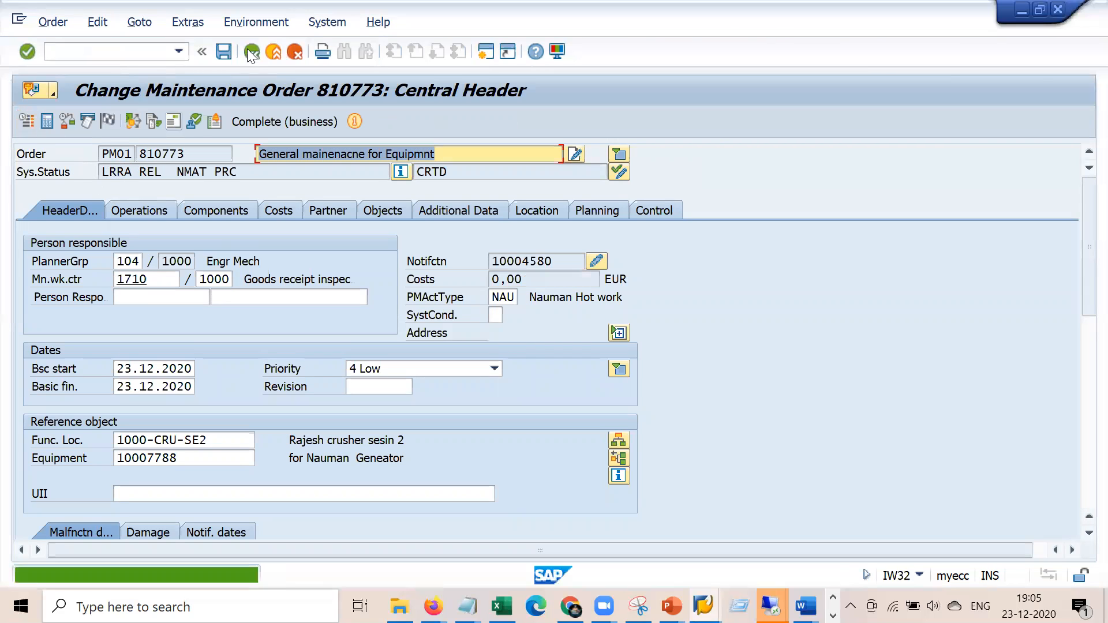
Save order 810773 with its new REL (released) status
{"action": "left_click", "coordinate": [224, 52]}
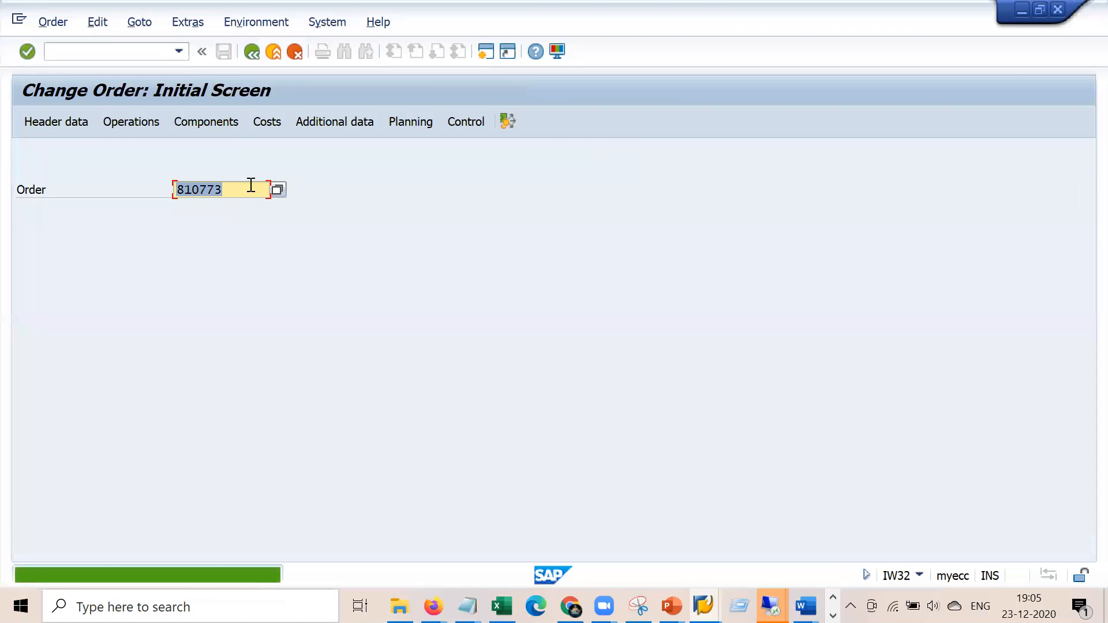
{"action": "key", "text": "alt+Tab"}
Open the IW41 confirmation for operation 0020 of order 810773
{"action": "left_click", "coordinate": [148, 51]}
{"action": "type", "text": "/niw41"}
{"action": "key", "text": "Return"}
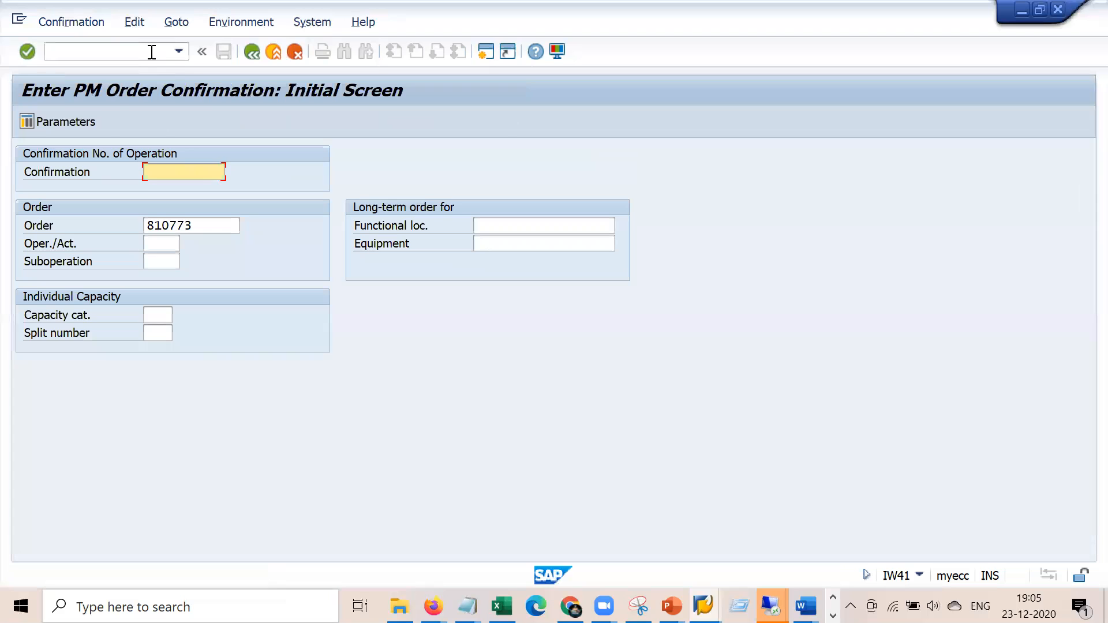
{"action": "key", "text": "Tab"}
{"action": "key", "text": "Tab"}
{"action": "key", "text": "space"}
{"action": "key", "text": "Down"}
{"action": "key", "text": "Return"}
{"action": "key", "text": "Return"}
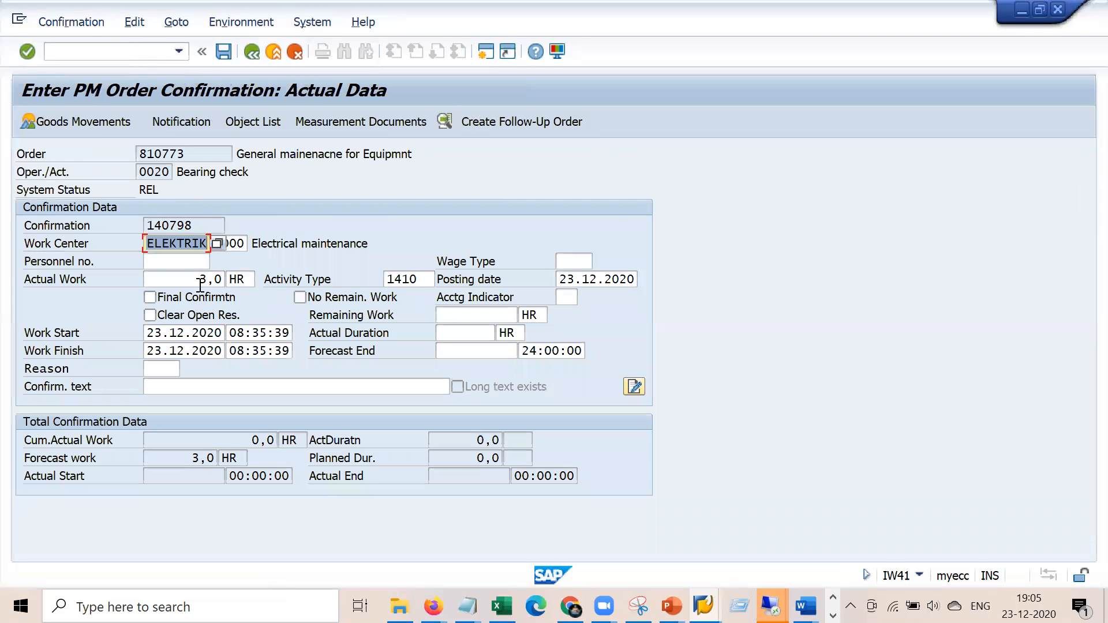
Save a final confirmation of 3,0 hours actual work with no remaining work
{"action": "left_click", "coordinate": [201, 285]}
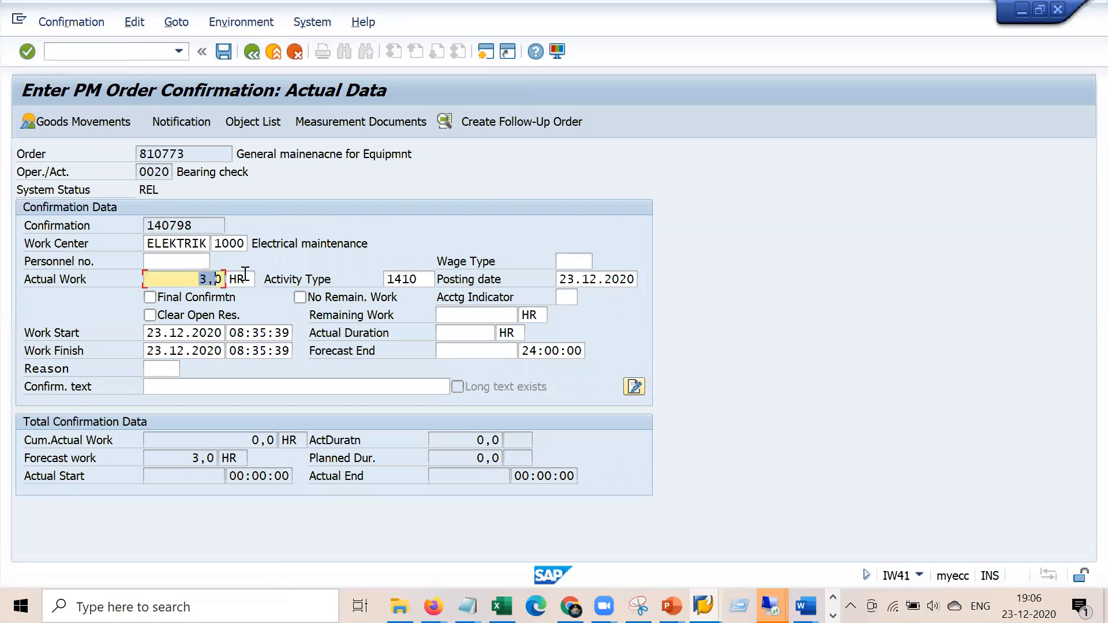
{"action": "left_click", "coordinate": [151, 298]}
{"action": "left_click", "coordinate": [299, 298]}
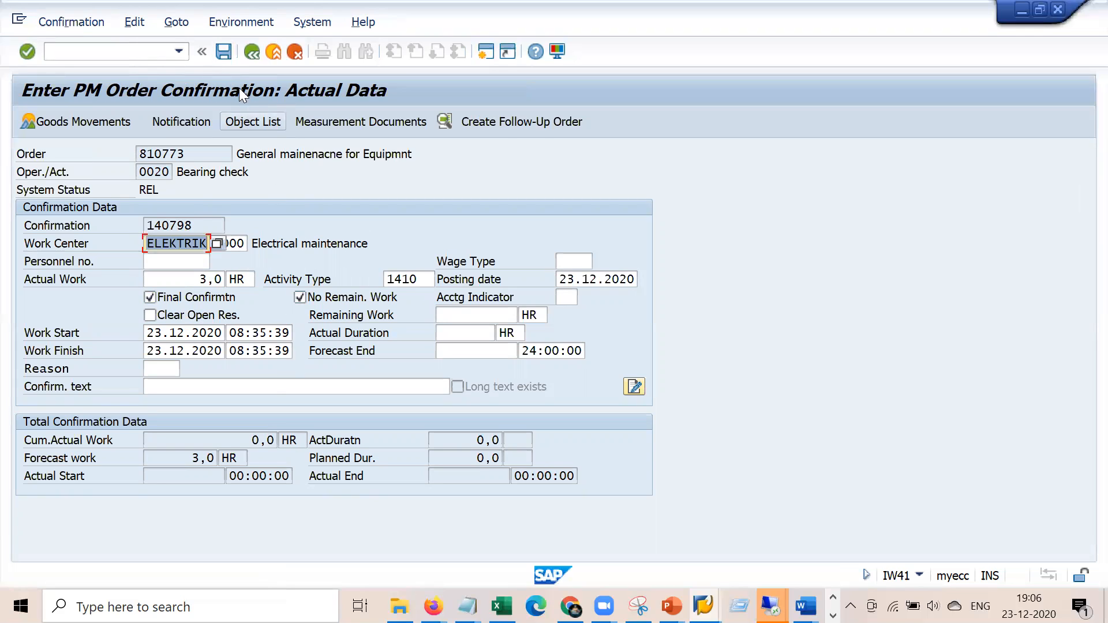
{"action": "left_click", "coordinate": [223, 52]}
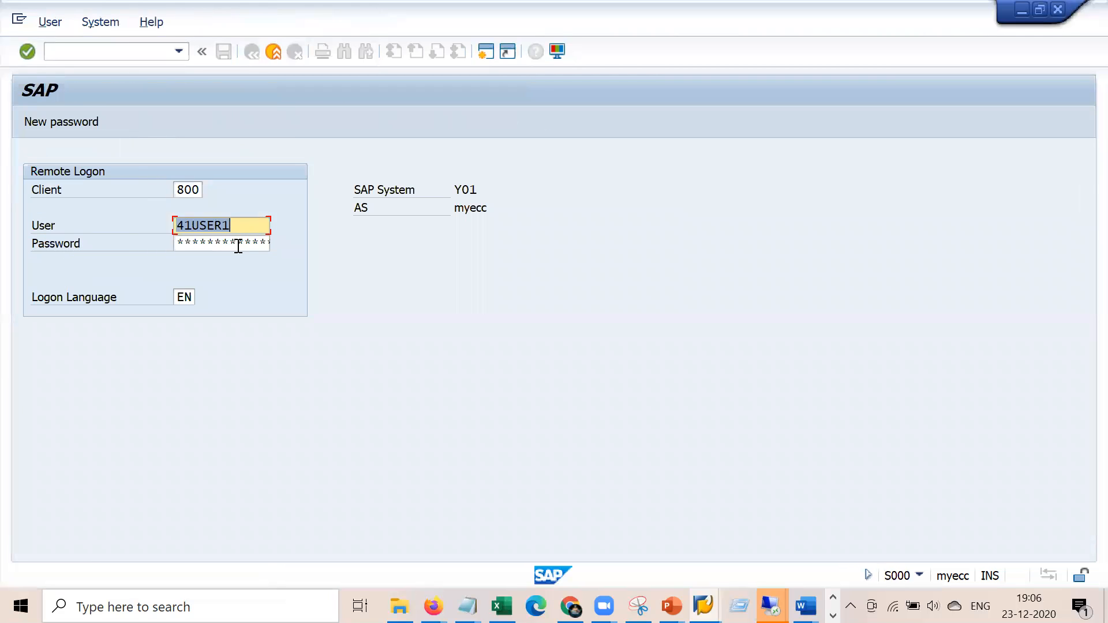
Enter the account password at the logon prompt, then start the IW32 change order transaction
{"action": "left_click", "coordinate": [237, 244]}
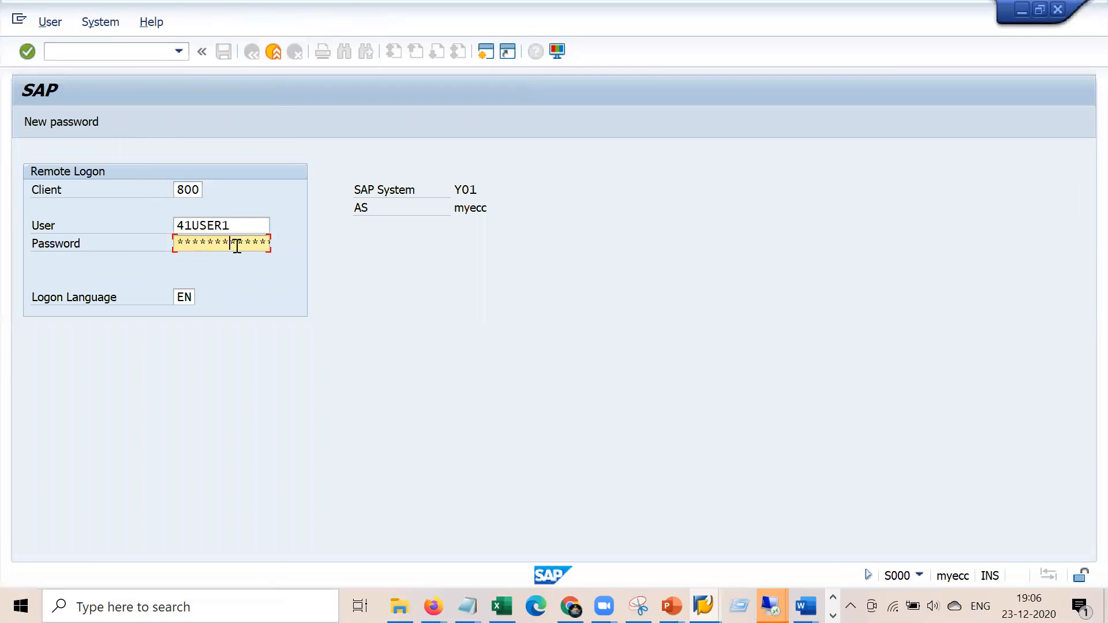
{"action": "key", "text": "Return"}
{"action": "left_click", "coordinate": [122, 52]}
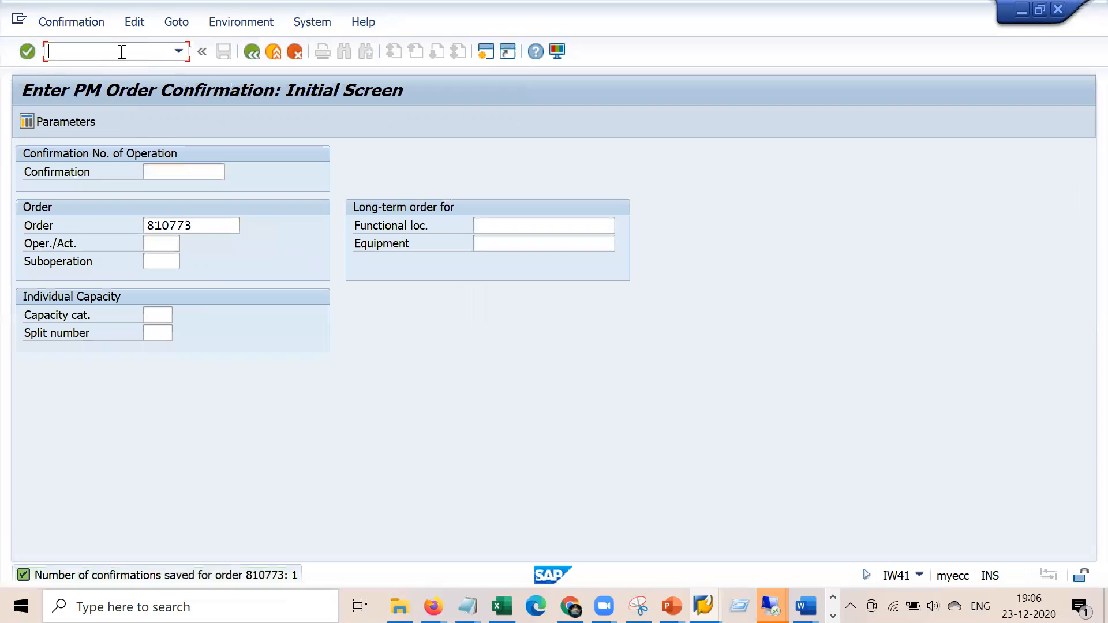
{"action": "type", "text": "/niw32"}
{"action": "key", "text": "Return"}
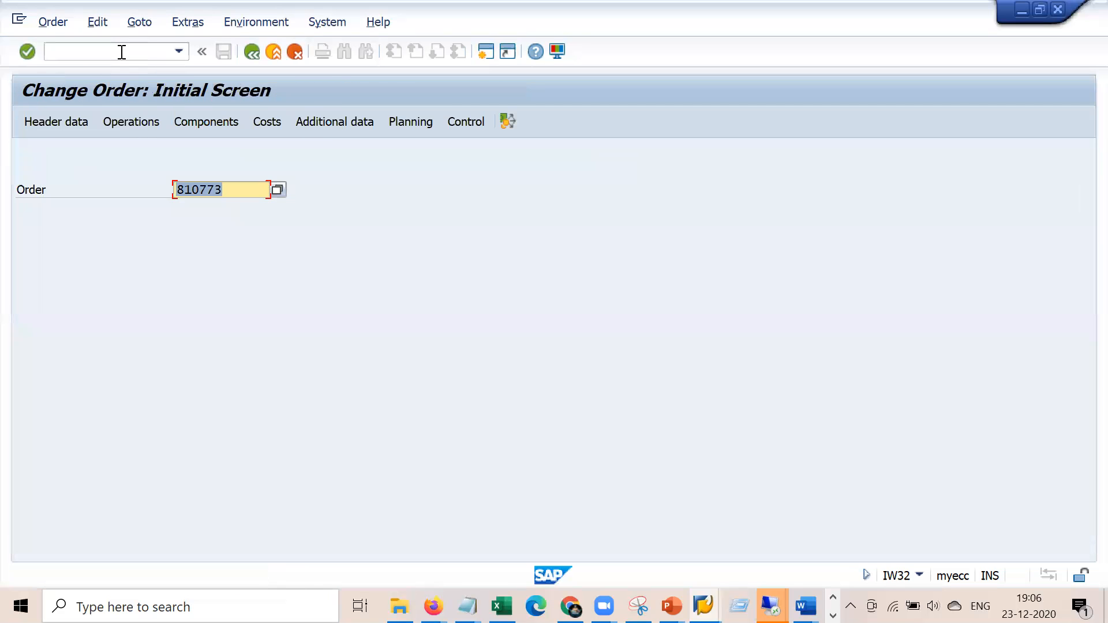
Open order 810773 and review its cost overview showing 84,00 EUR actual labour costs
{"action": "key", "text": "Return"}
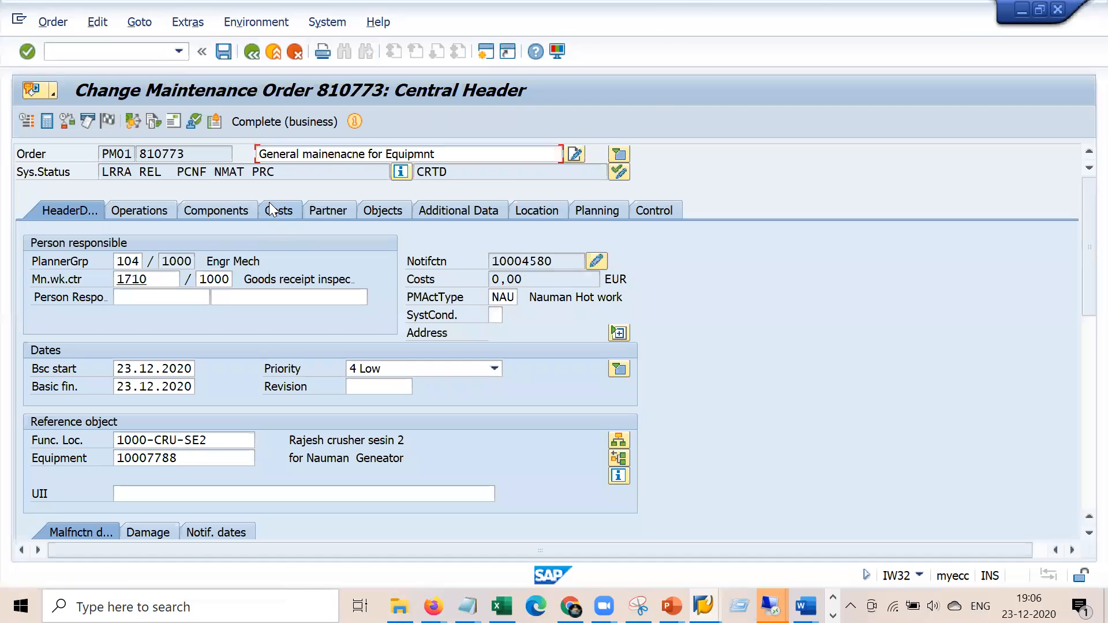
{"action": "left_click", "coordinate": [269, 203]}
{"action": "left_click", "coordinate": [467, 386]}
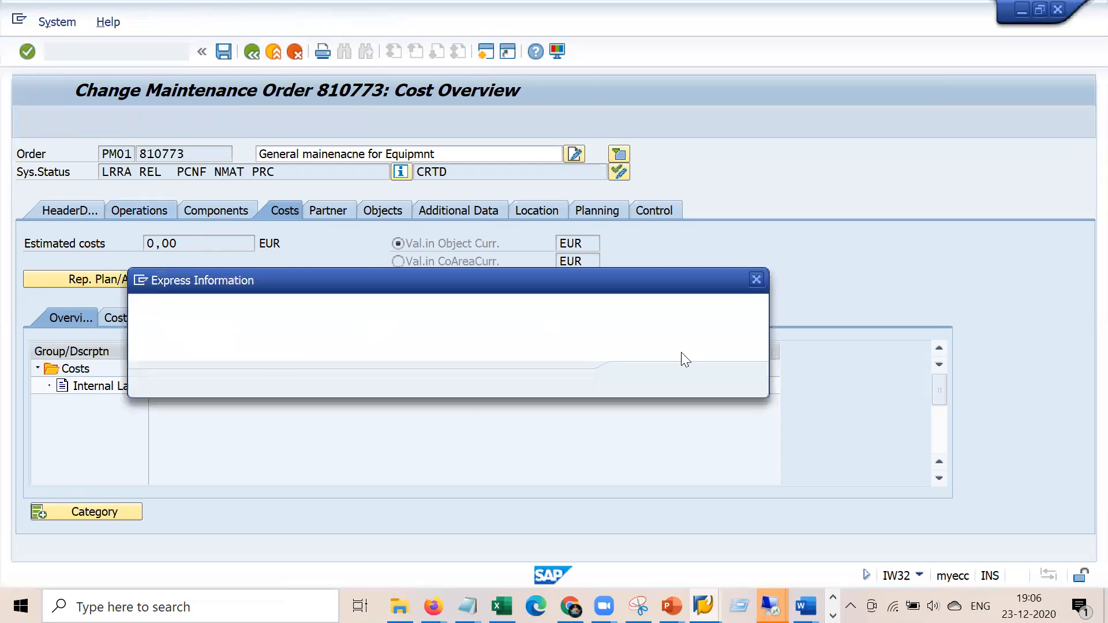
{"action": "left_click", "coordinate": [638, 378]}
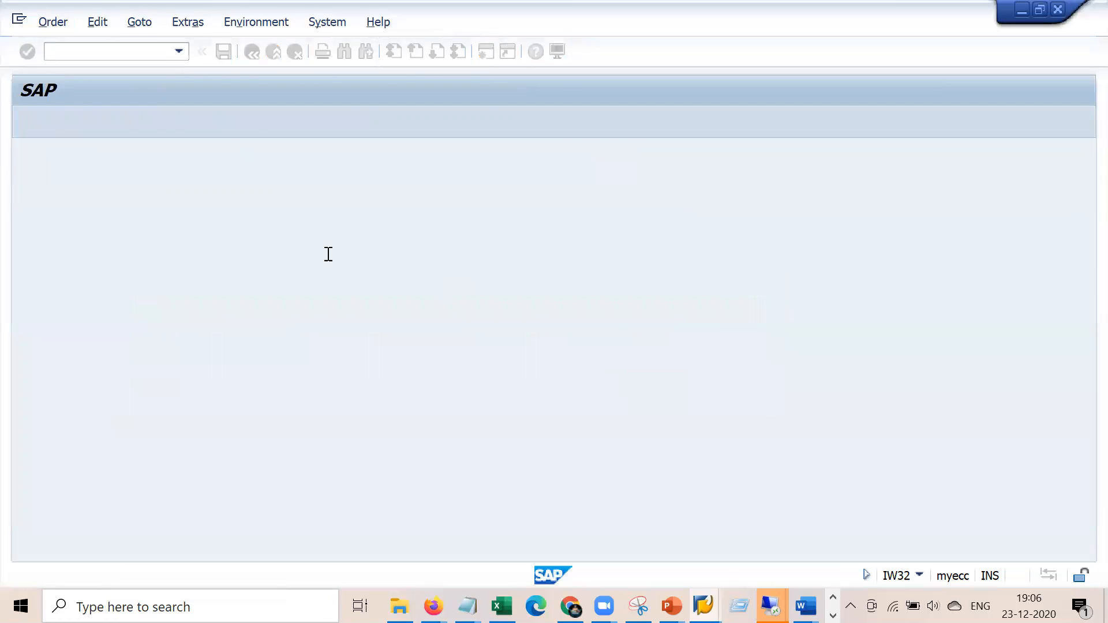
Review ELEKTRIK's costing data (cost centre 4300, activity 1410, formula SAP008), then return to the order header
{"action": "double_click", "coordinate": [147, 281]}
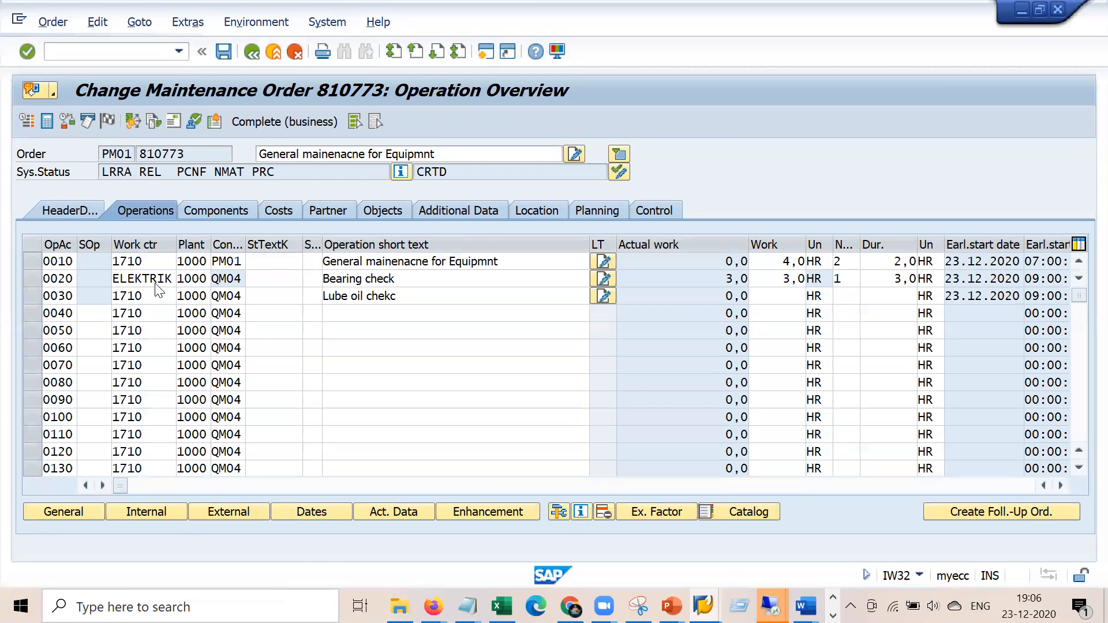
{"action": "left_click", "coordinate": [362, 209]}
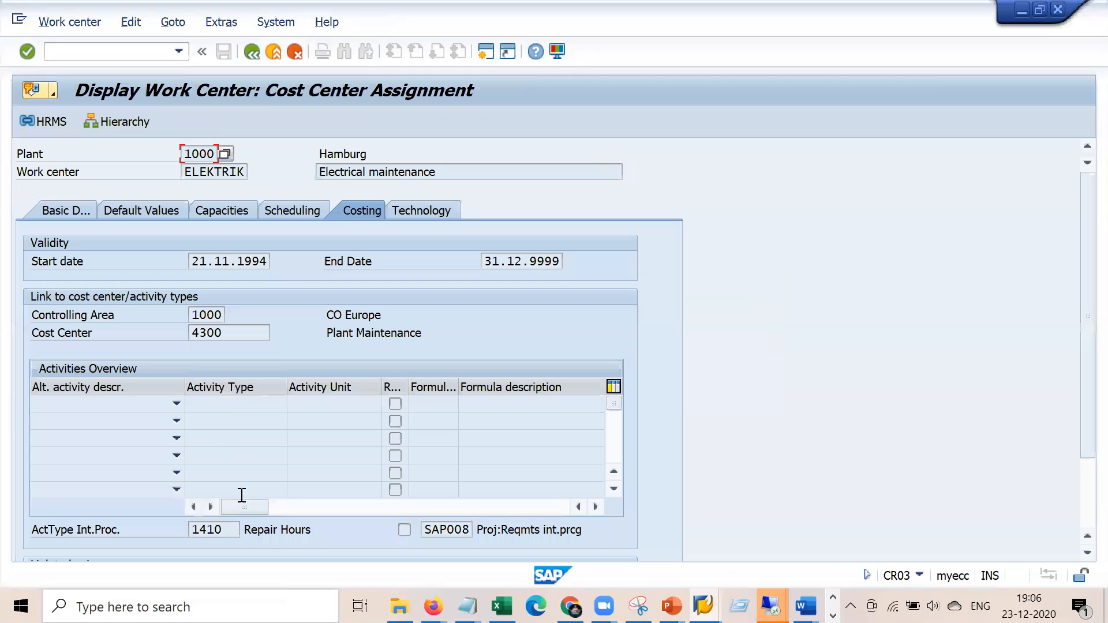
{"action": "left_click_drag", "start_coordinate": [220, 525], "coordinate": [192, 528]}
{"action": "left_click_drag", "start_coordinate": [426, 527], "coordinate": [525, 534]}
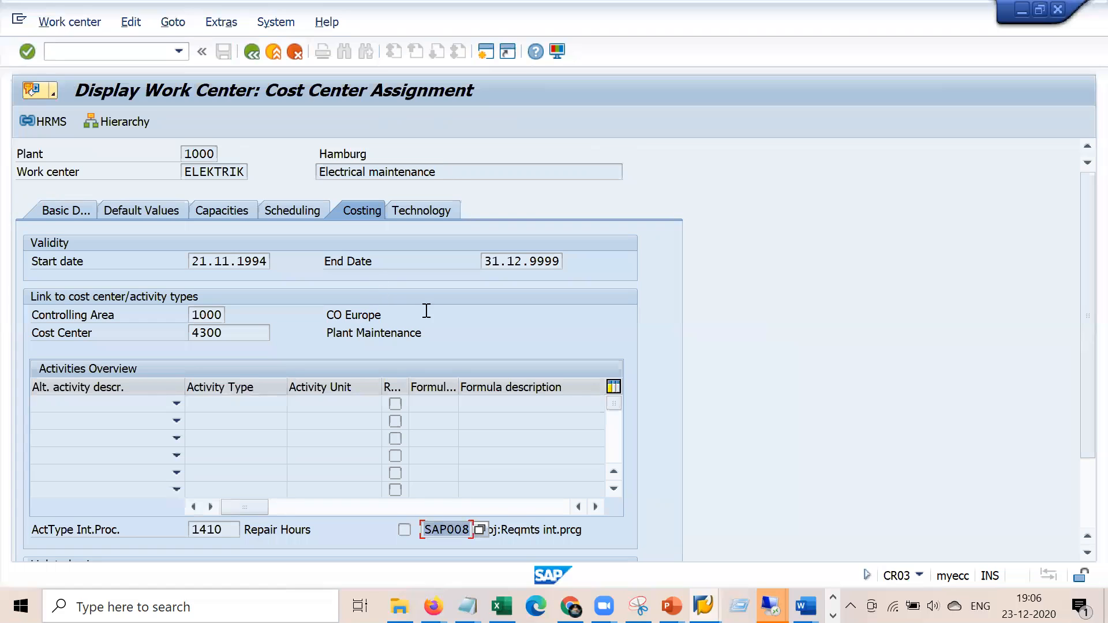
{"action": "left_click", "coordinate": [702, 606]}
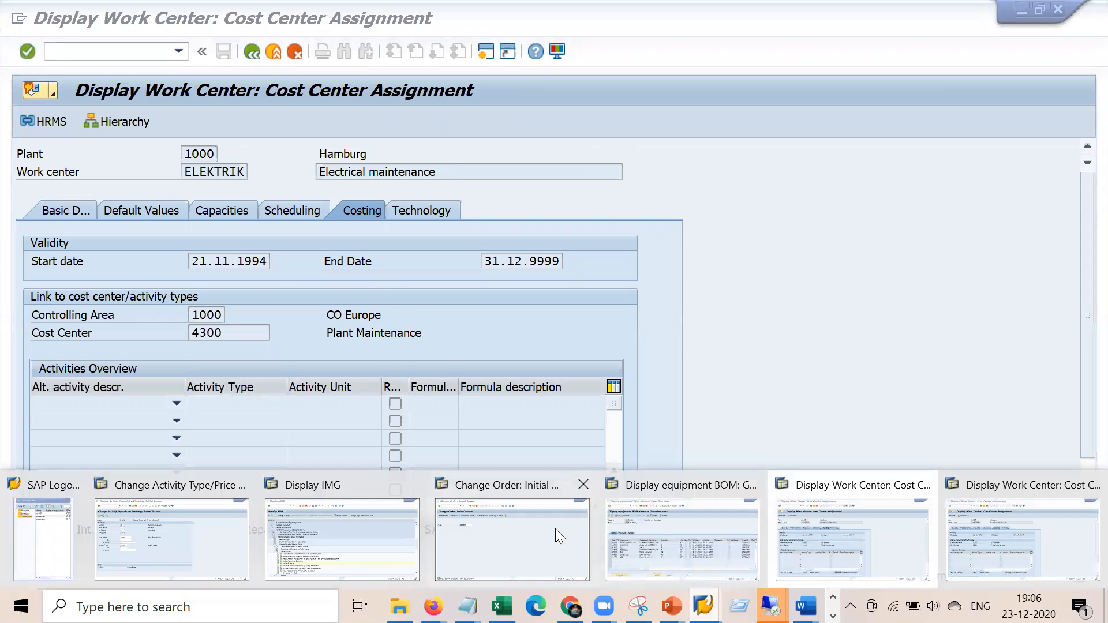
{"action": "left_click", "coordinate": [845, 541]}
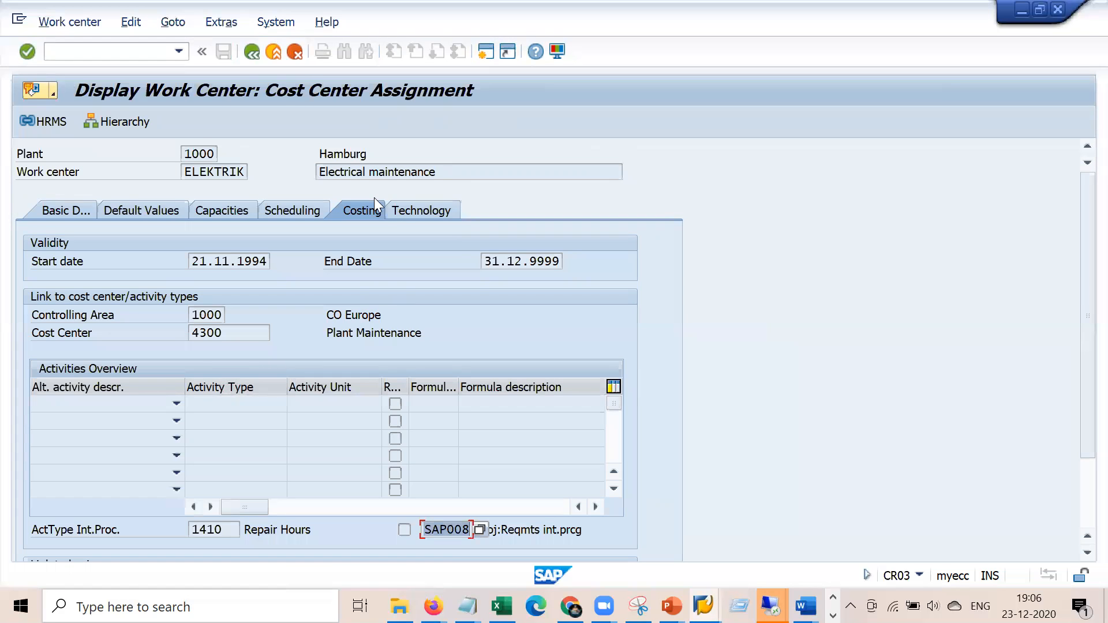
{"action": "left_click", "coordinate": [254, 52]}
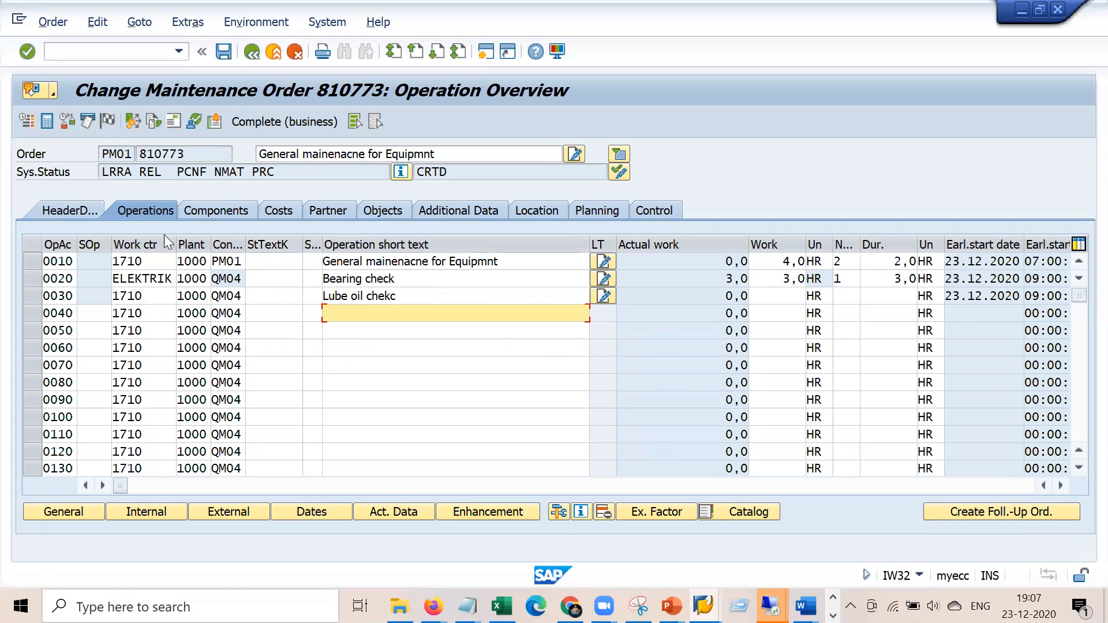
{"action": "left_click", "coordinate": [81, 209]}
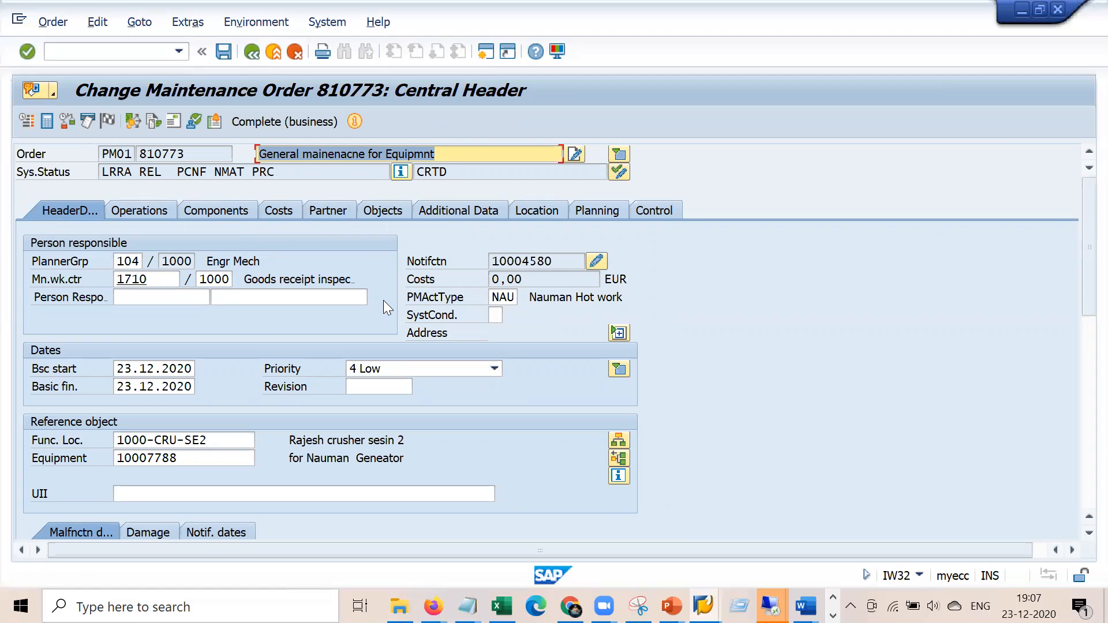
Create a default settlement rule for order 810773 with category CTR and receiver cost centre 2200
{"action": "left_click", "coordinate": [135, 121]}
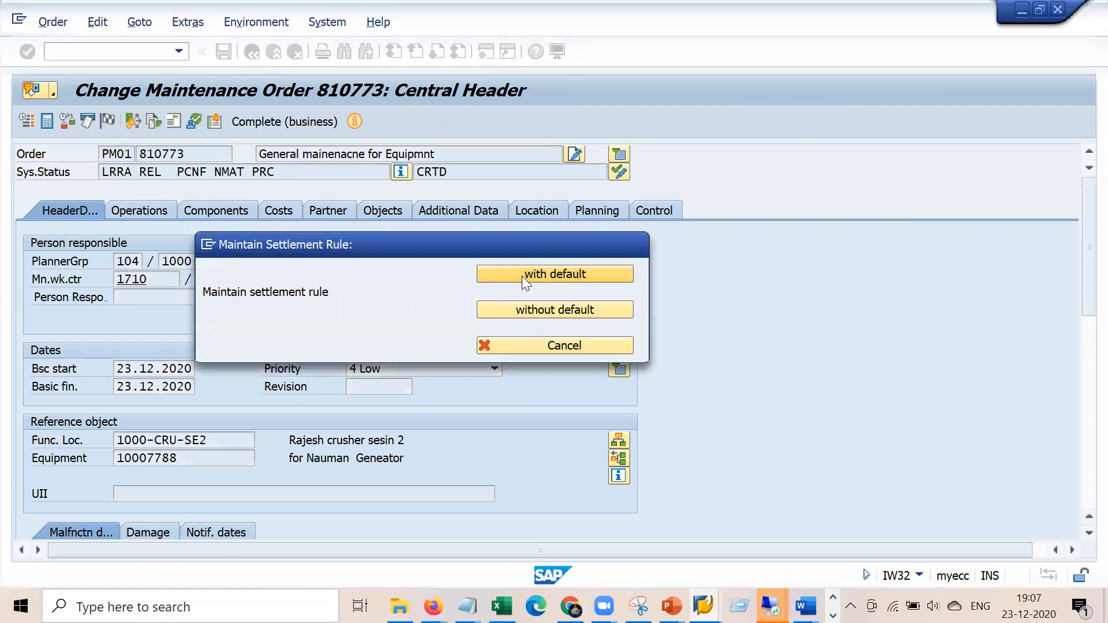
{"action": "left_click", "coordinate": [522, 275]}
{"action": "left_click", "coordinate": [98, 241]}
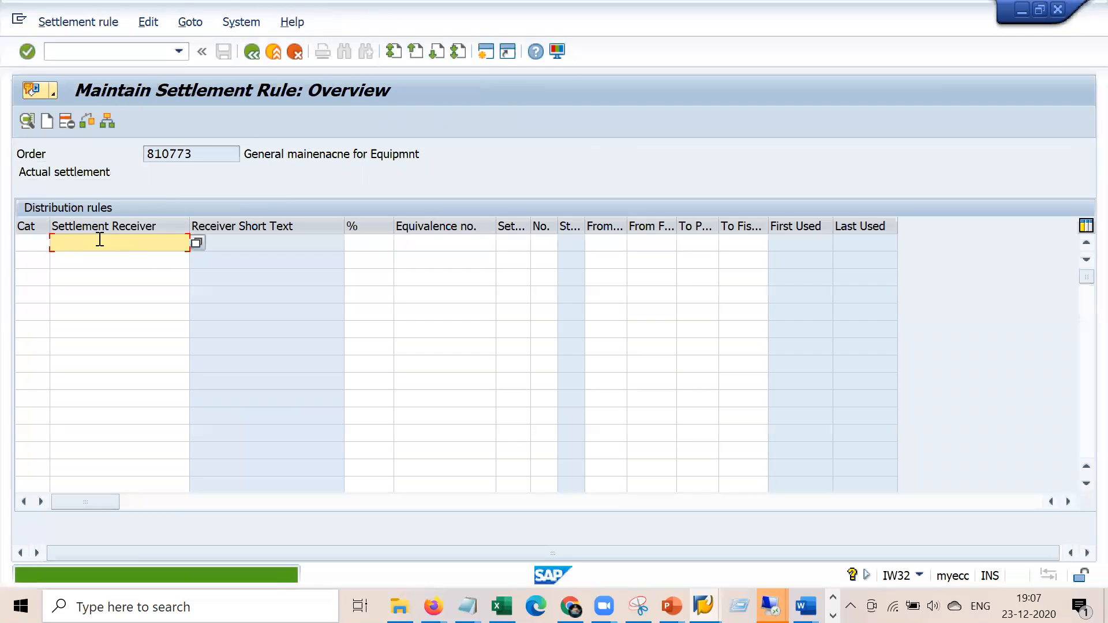
{"action": "left_click", "coordinate": [33, 249]}
{"action": "type", "text": "ctr"}
{"action": "key", "text": "Tab"}
{"action": "key", "text": "Return"}
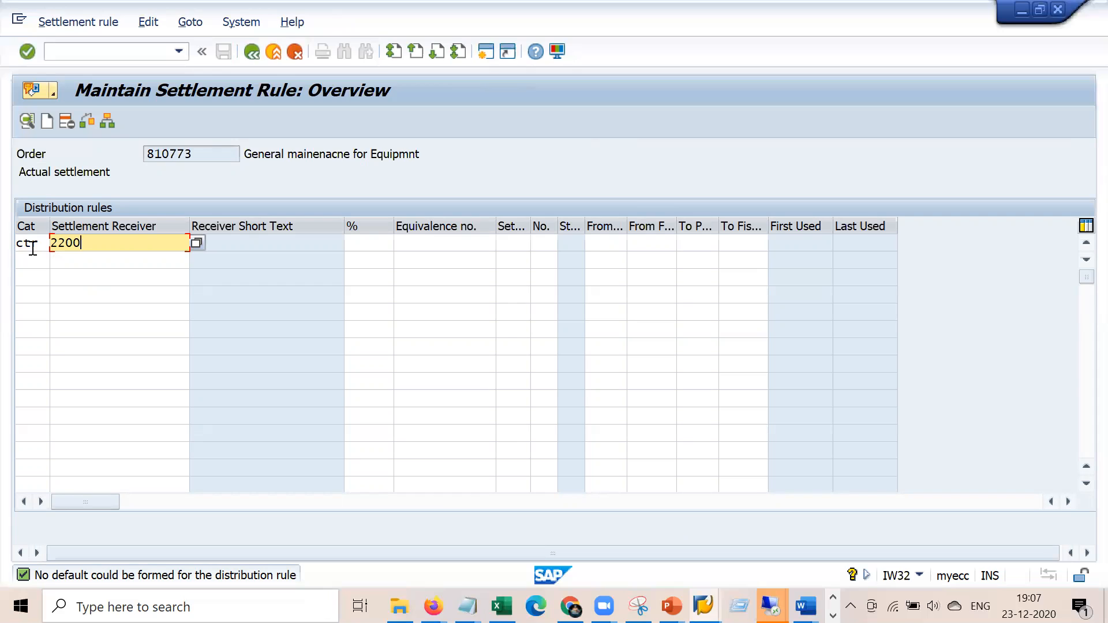
{"action": "left_click", "coordinate": [32, 249]}
{"action": "key", "text": "Return"}
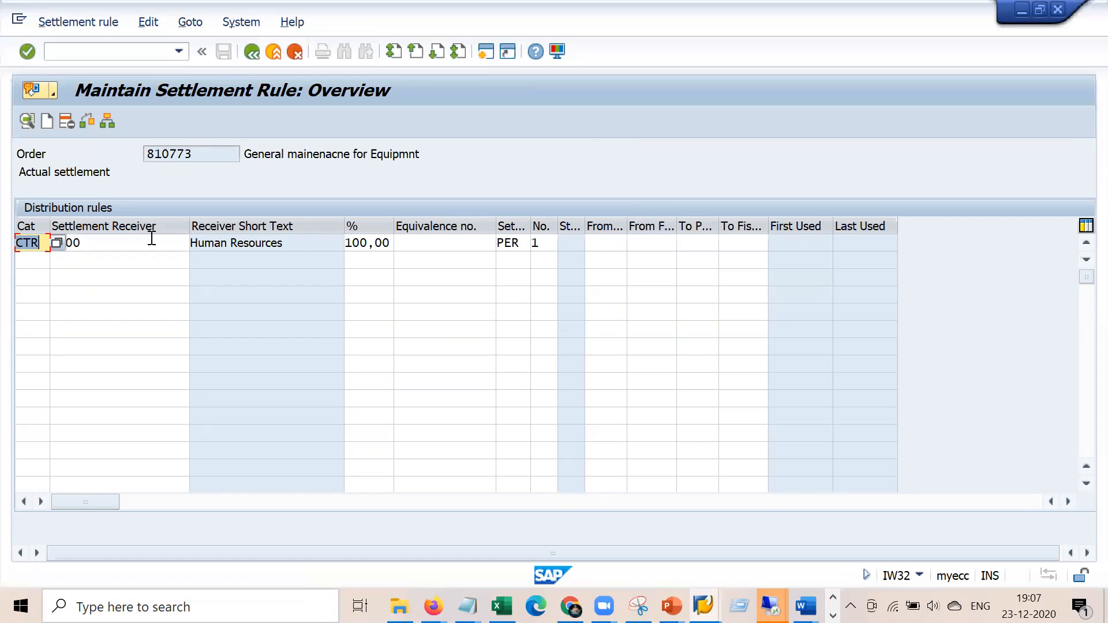
{"action": "left_click", "coordinate": [527, 245]}
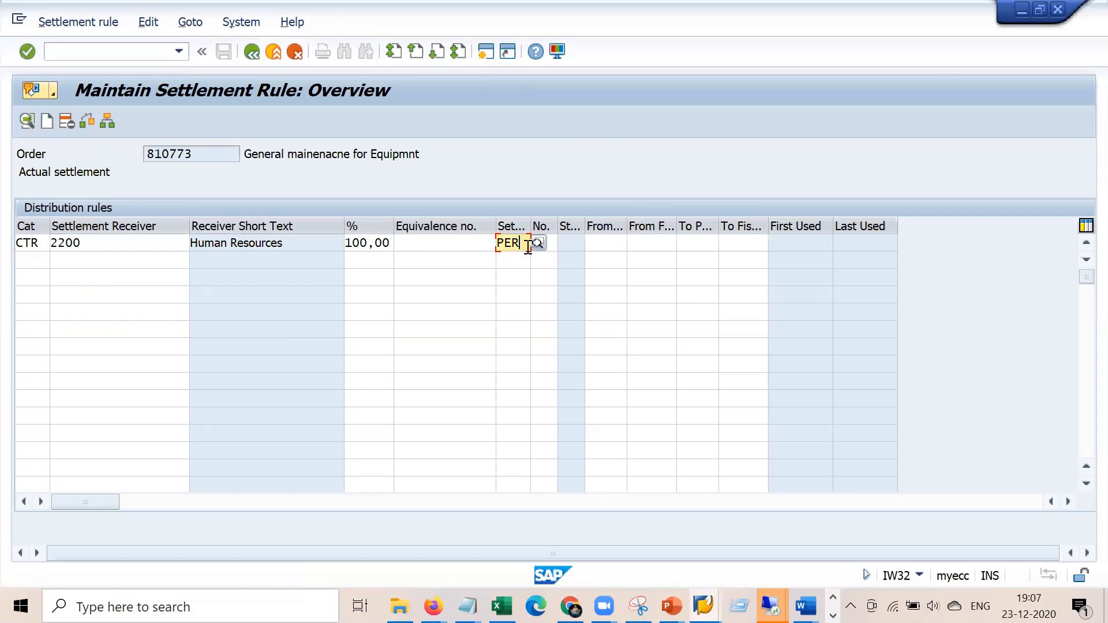
{"action": "left_click", "coordinate": [535, 243]}
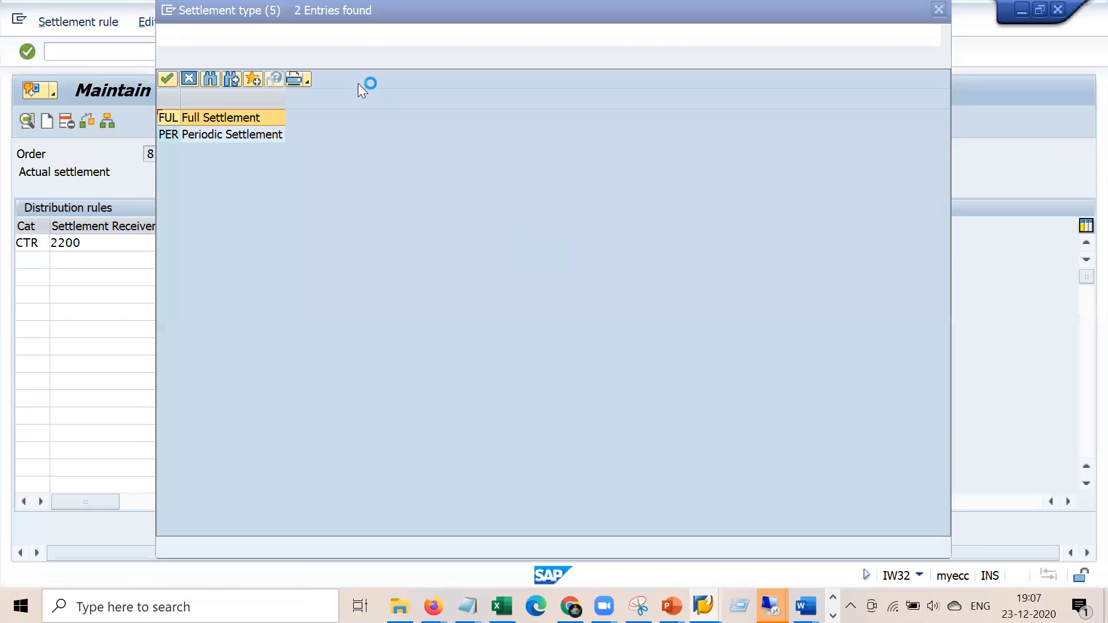
Change the cost centre 2200 rule's settlement type from PER to FUL Full Settlement and check its details
{"action": "left_click", "coordinate": [408, 6]}
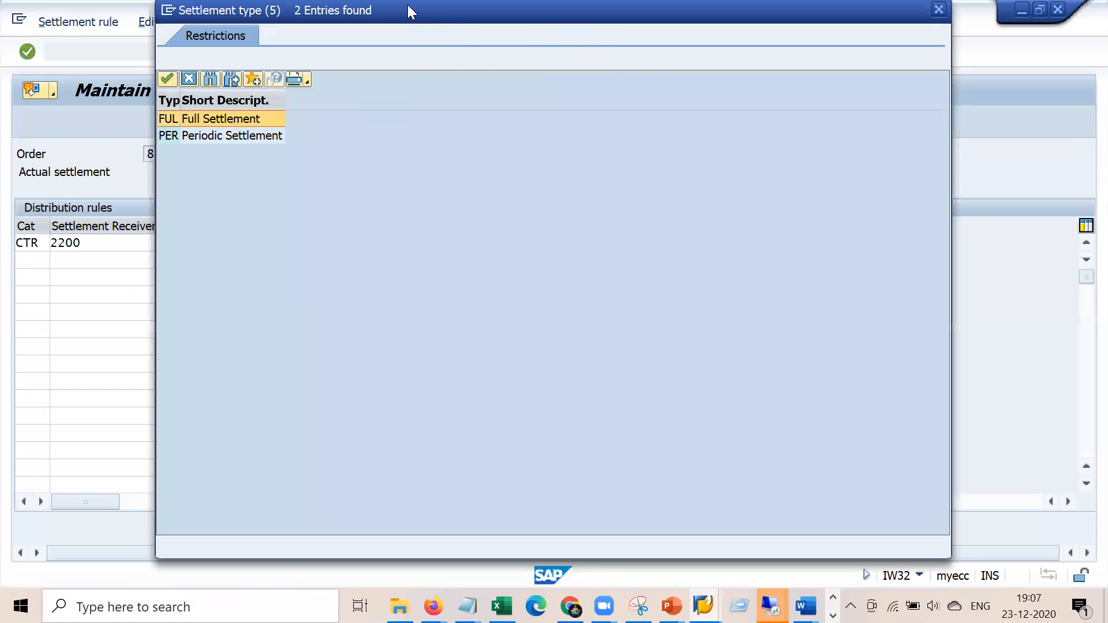
{"action": "left_click_drag", "start_coordinate": [478, 8], "coordinate": [679, 69]}
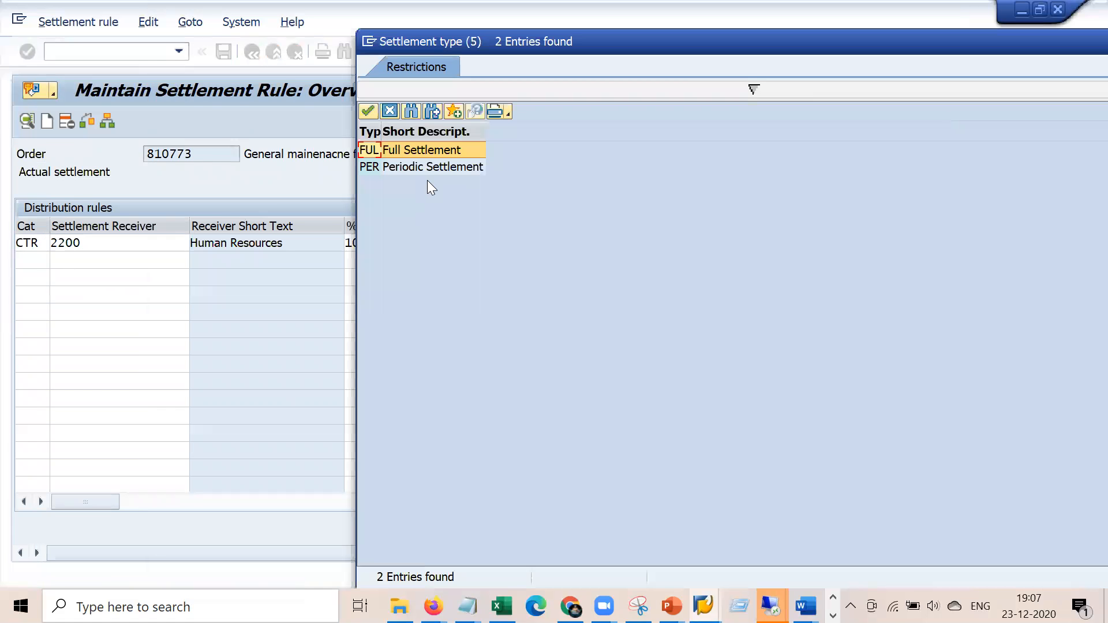
{"action": "left_click", "coordinate": [446, 166]}
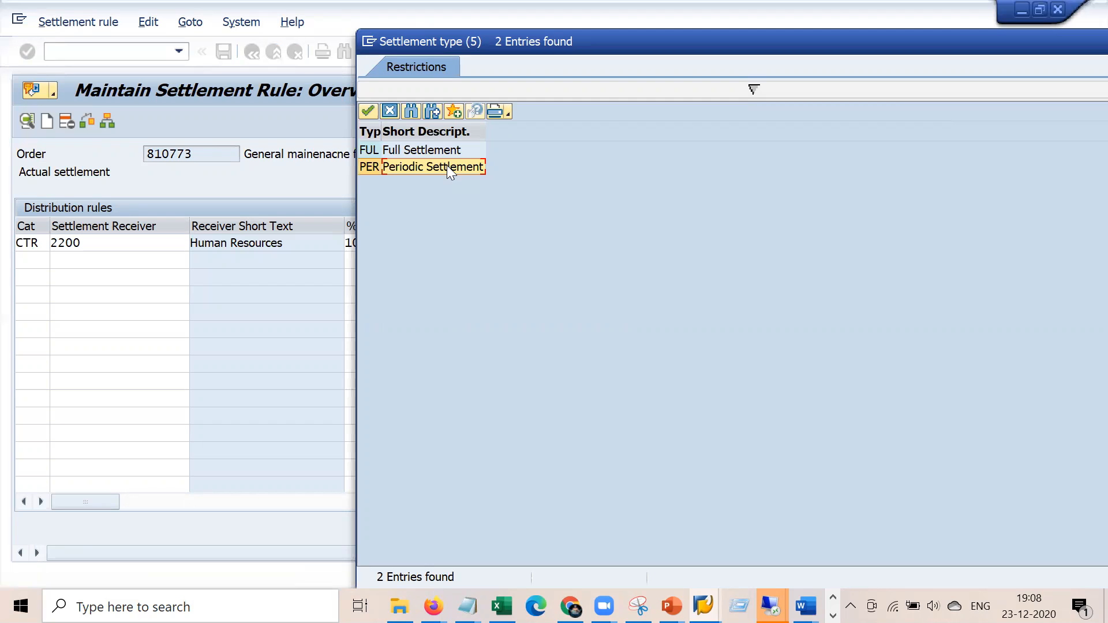
{"action": "double_click", "coordinate": [448, 167]}
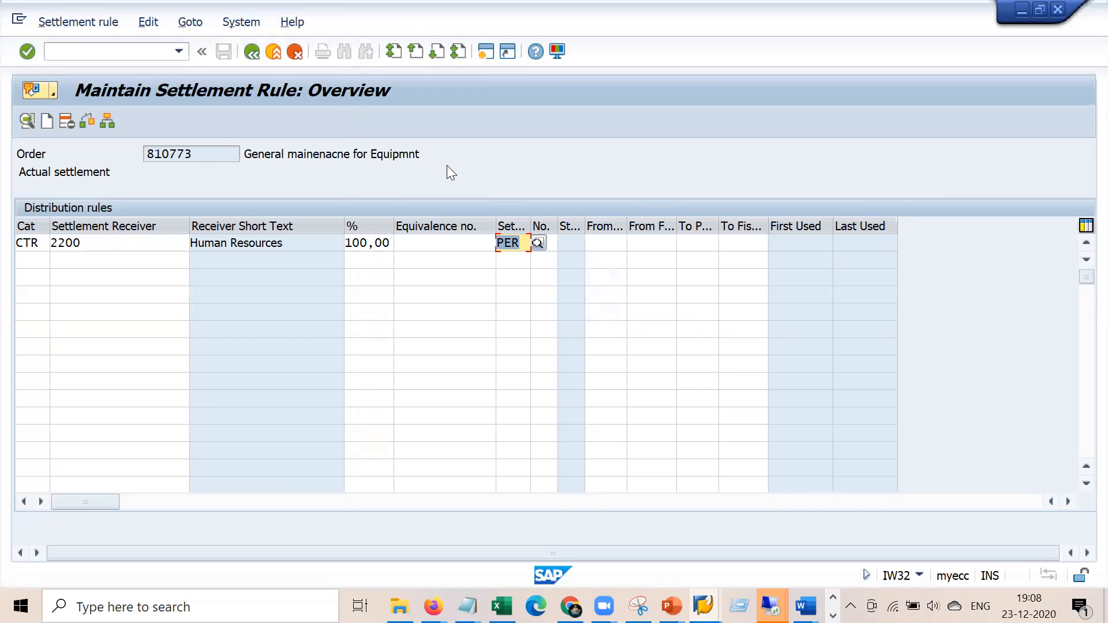
{"action": "left_click", "coordinate": [521, 243]}
{"action": "left_click", "coordinate": [537, 243]}
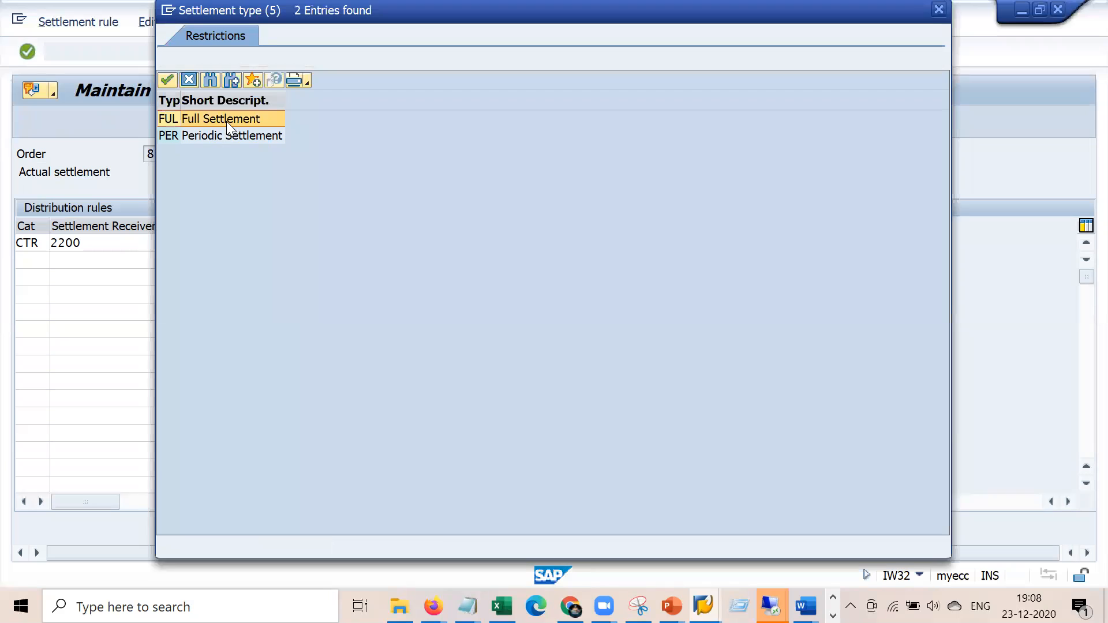
{"action": "double_click", "coordinate": [226, 121]}
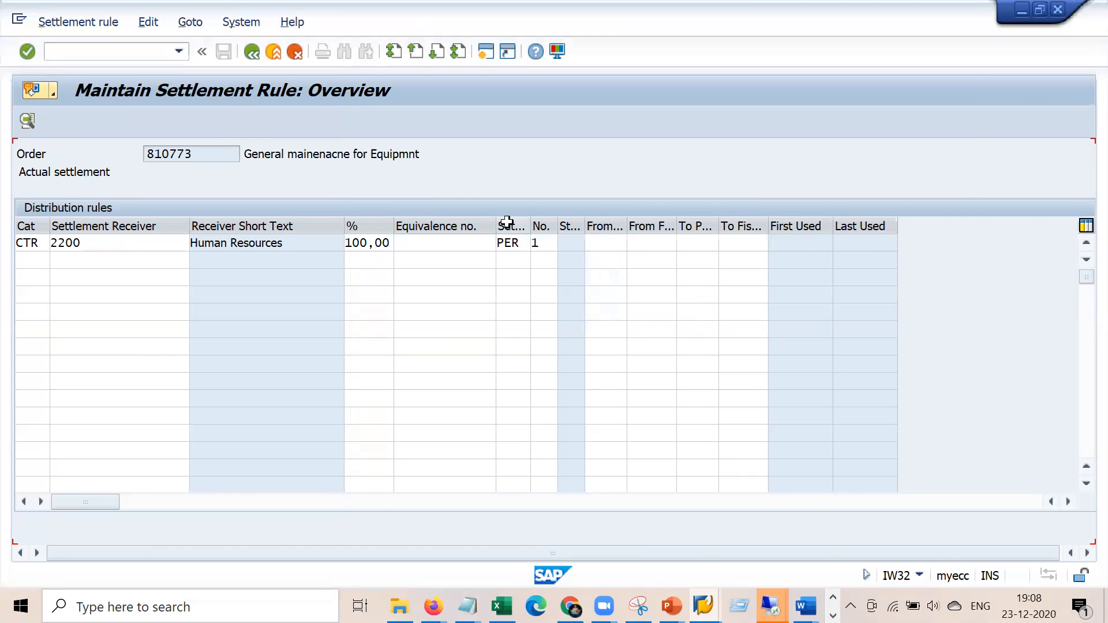
{"action": "key", "text": "Return"}
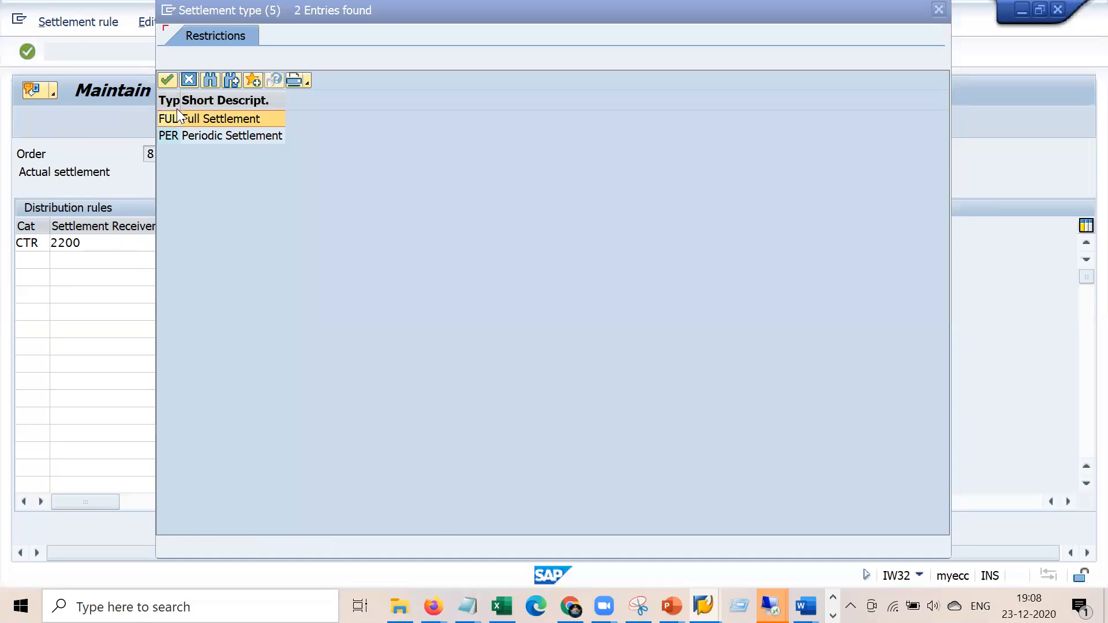
{"action": "left_click", "coordinate": [940, 9]}
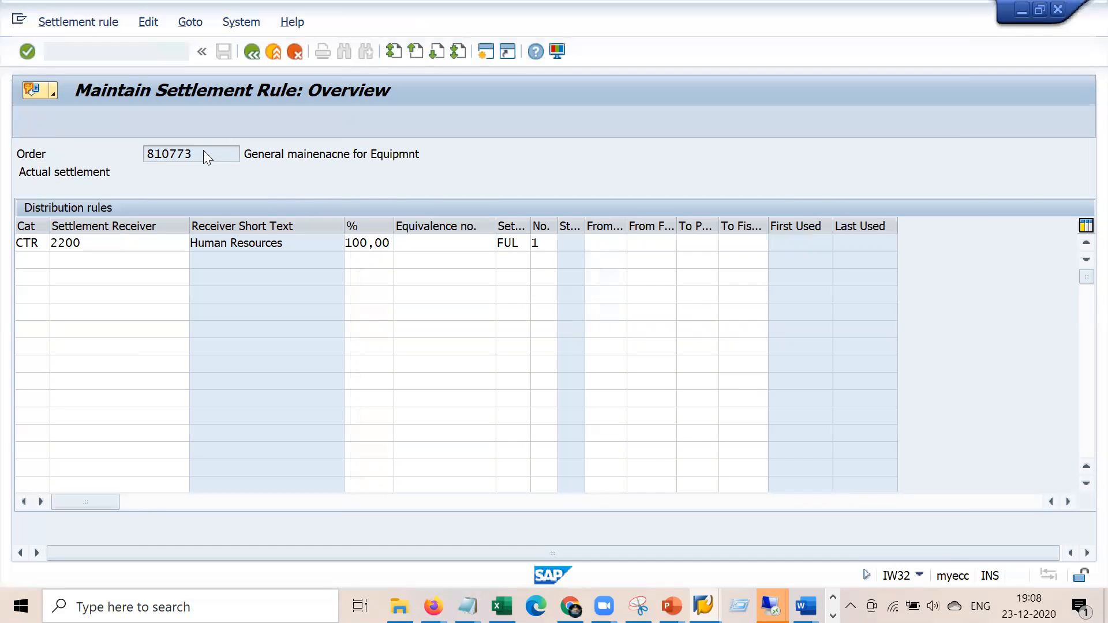
{"action": "double_click", "coordinate": [36, 242]}
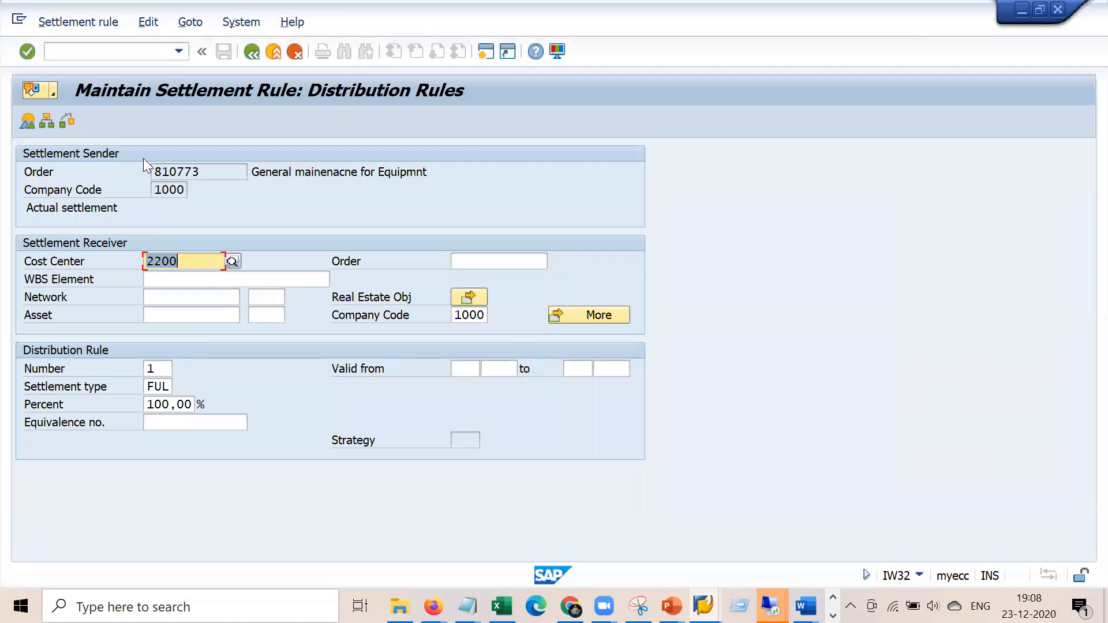
{"action": "left_click", "coordinate": [252, 52]}
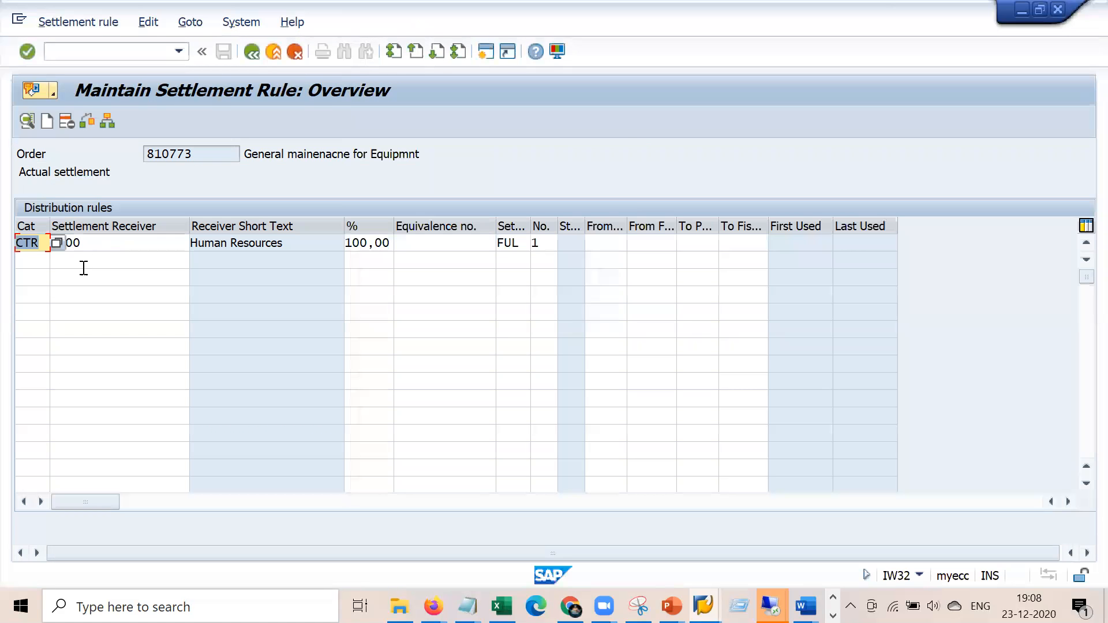
Browse the receiver categories (Order, WBS element, Asset) and close the list, keeping CTR 2200
{"action": "left_click", "coordinate": [60, 245]}
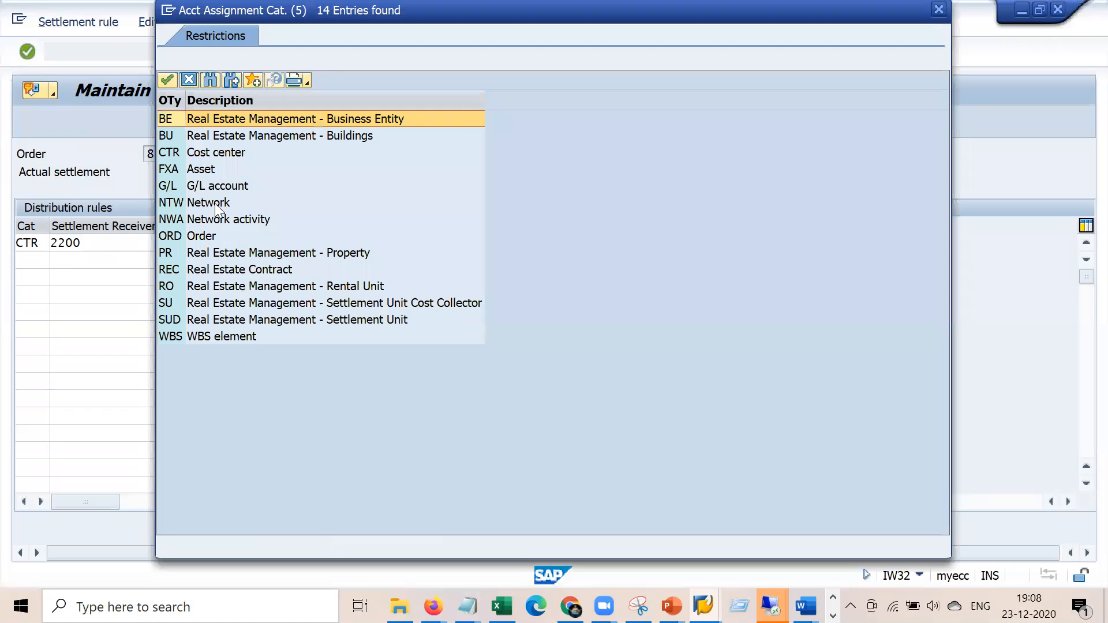
{"action": "left_click", "coordinate": [205, 235]}
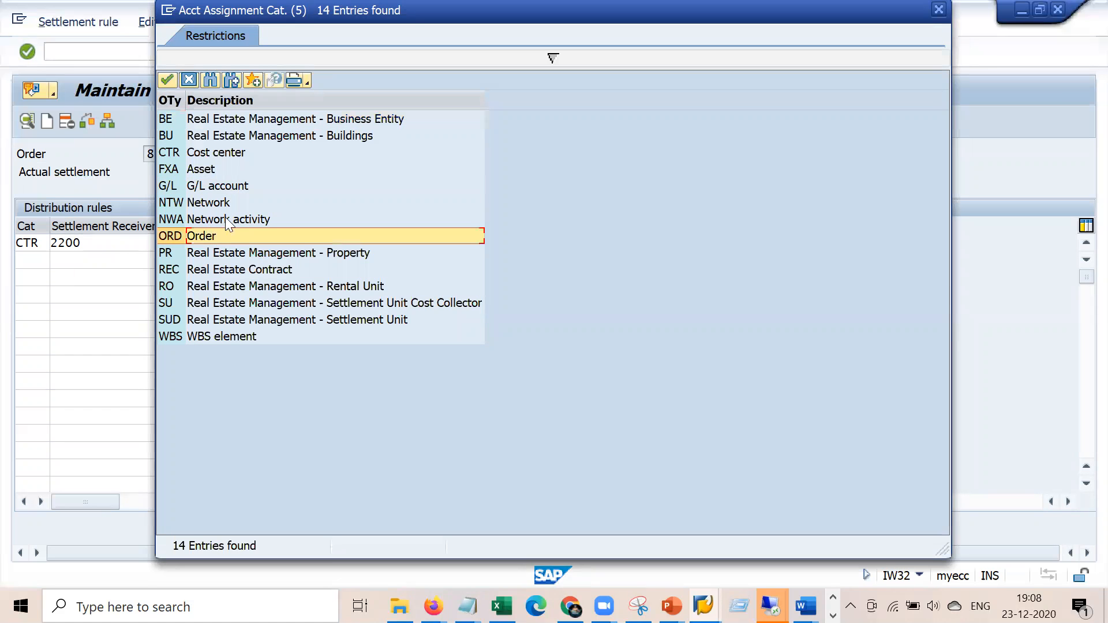
{"action": "left_click", "coordinate": [247, 337]}
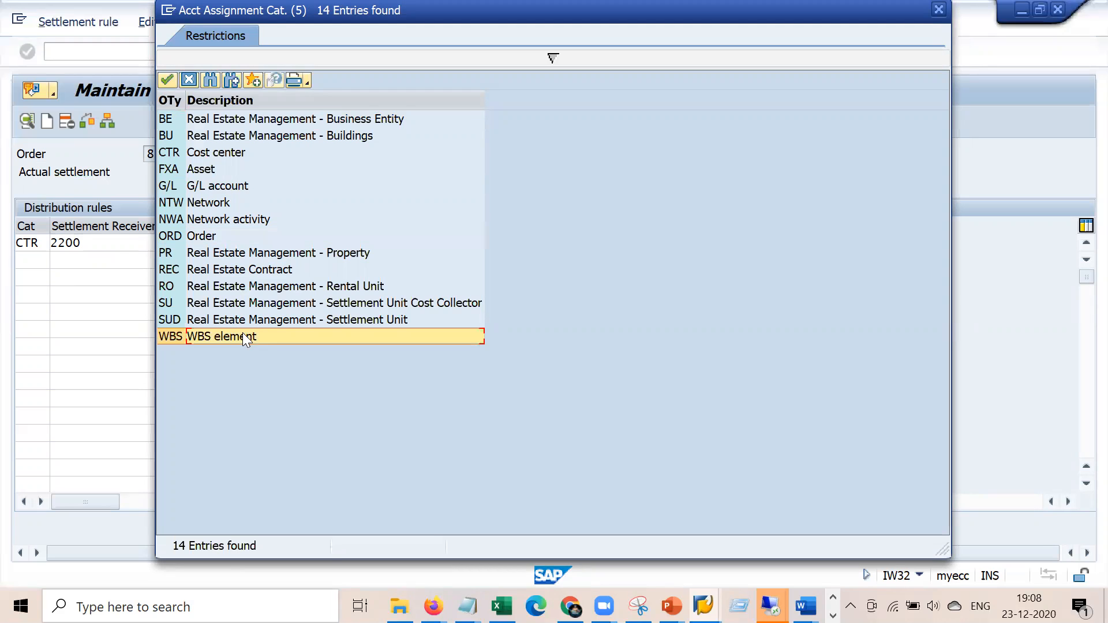
{"action": "left_click", "coordinate": [209, 168]}
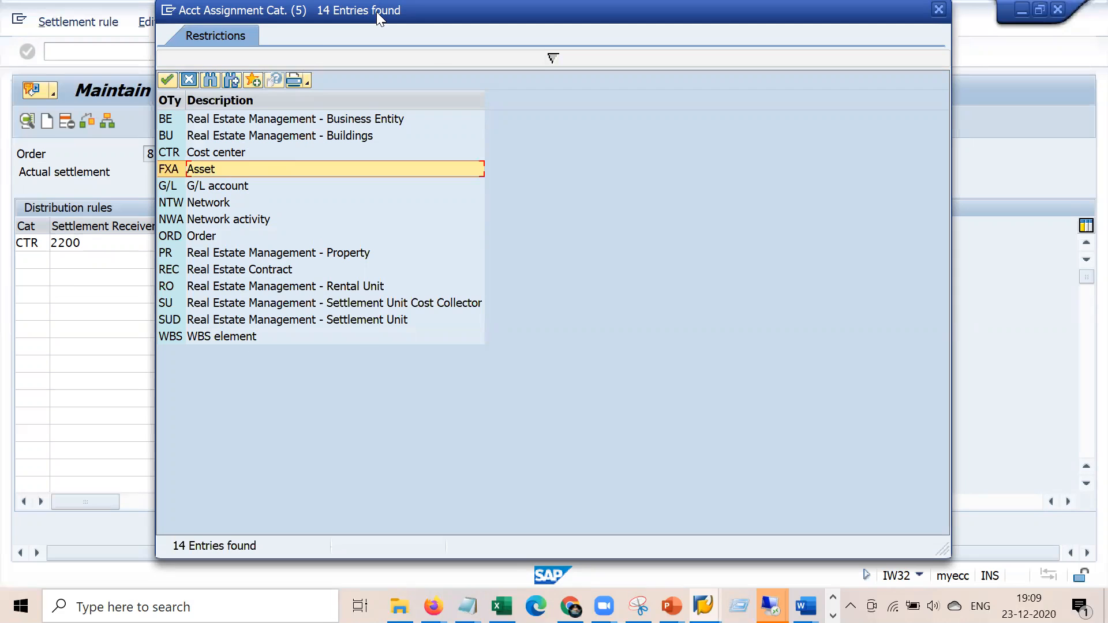
{"action": "left_click_drag", "start_coordinate": [376, 11], "coordinate": [566, 106]}
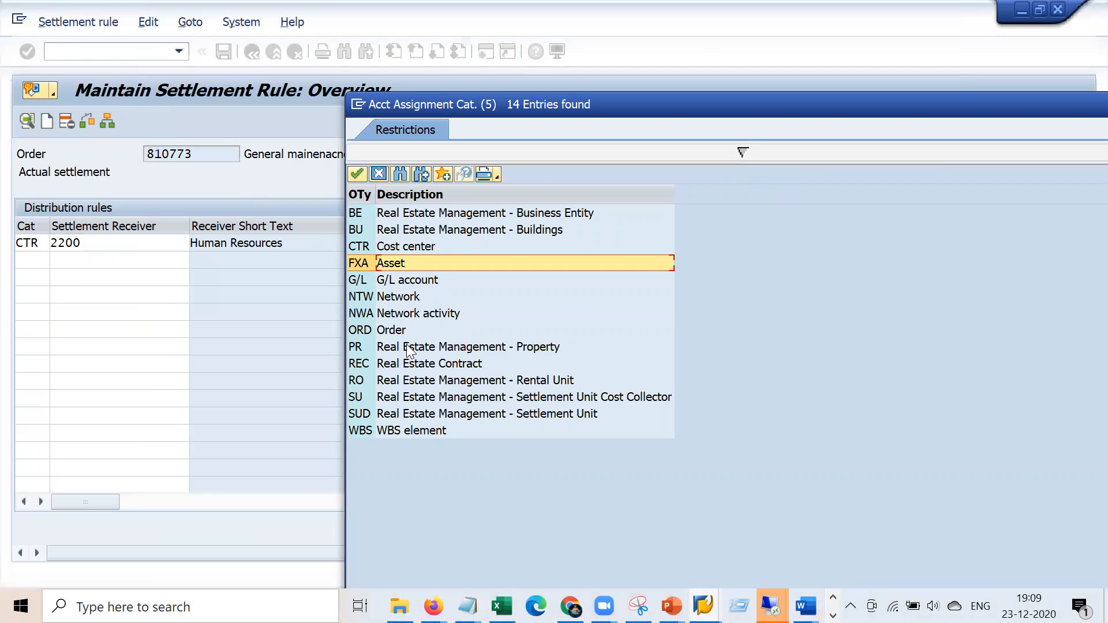
{"action": "left_click_drag", "start_coordinate": [702, 107], "coordinate": [572, 79]}
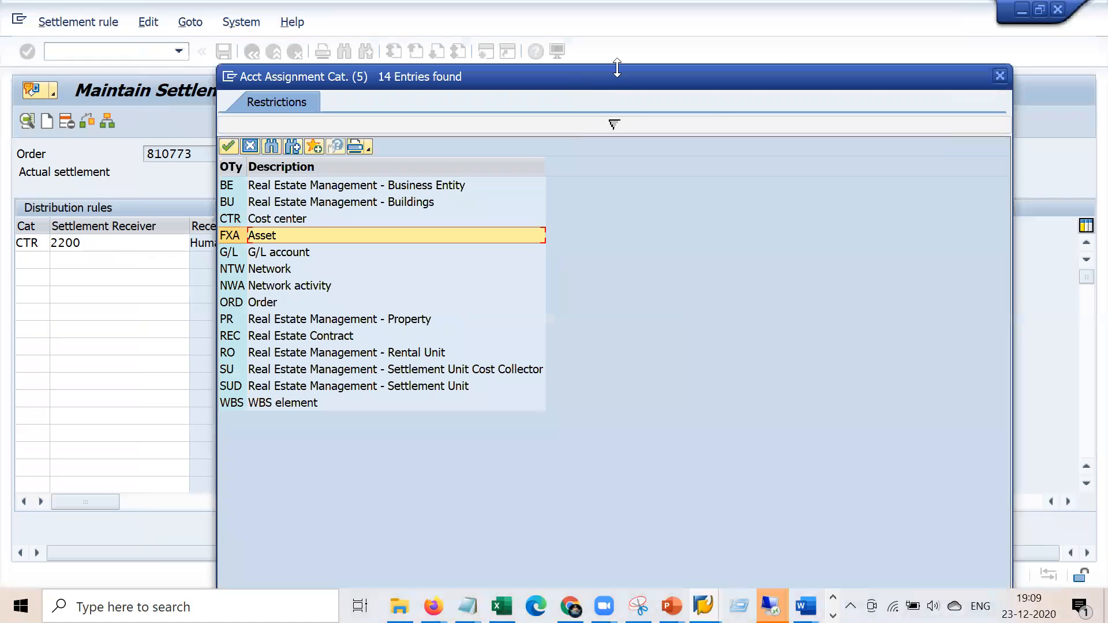
{"action": "left_click", "coordinate": [1000, 76]}
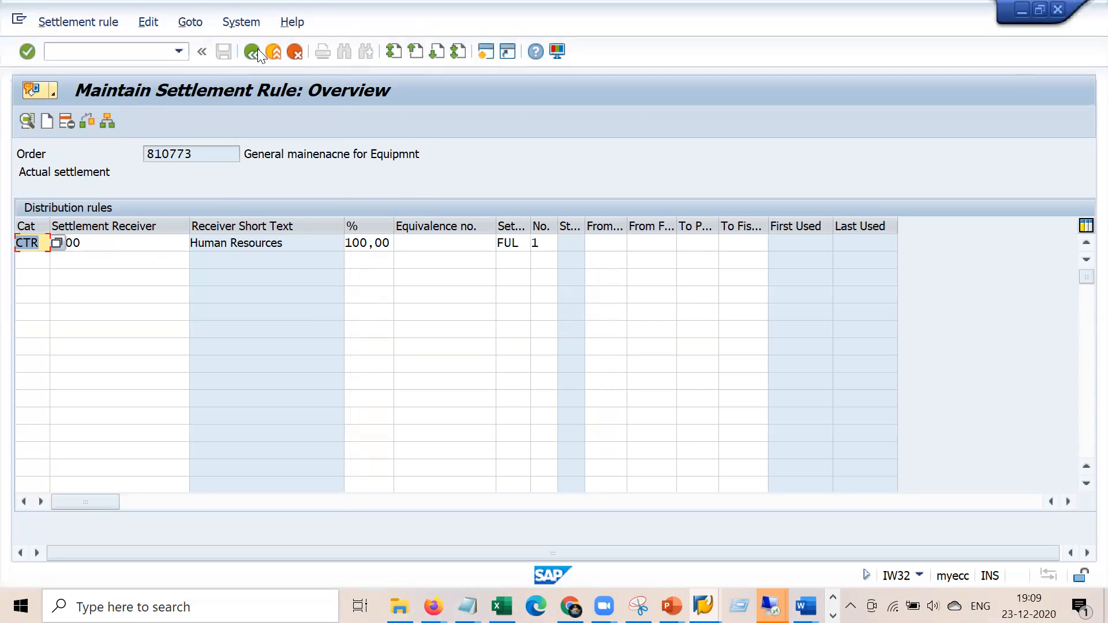
Go back to order 810773's header, note status PCNF, and view its three operations
{"action": "left_click", "coordinate": [252, 52]}
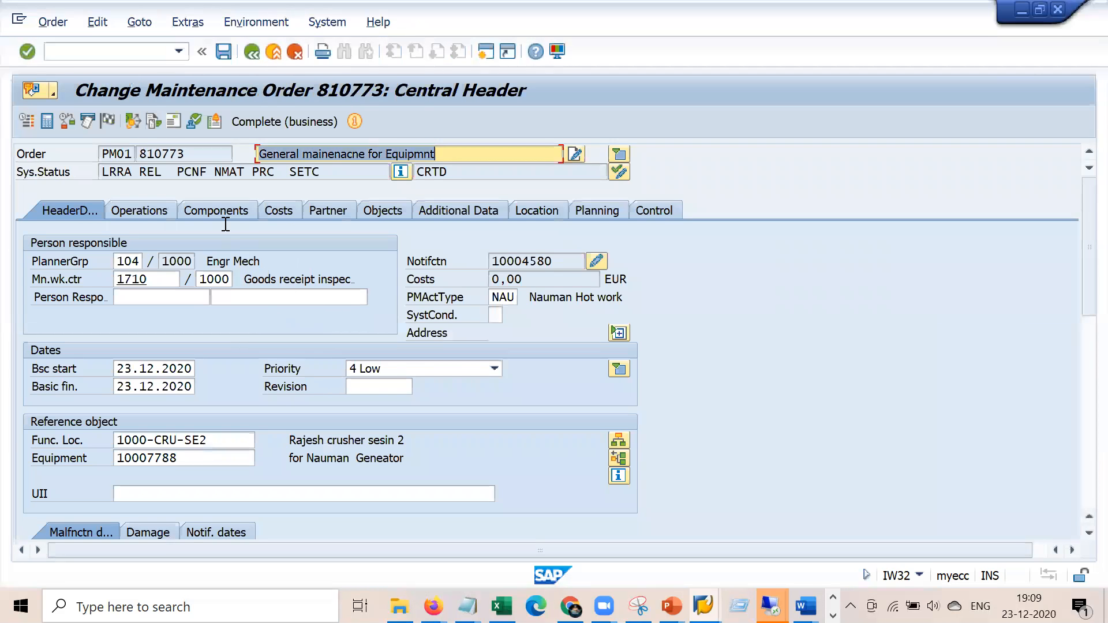
{"action": "left_click_drag", "start_coordinate": [207, 171], "coordinate": [175, 171]}
{"action": "left_click", "coordinate": [209, 171]}
{"action": "left_click", "coordinate": [159, 214]}
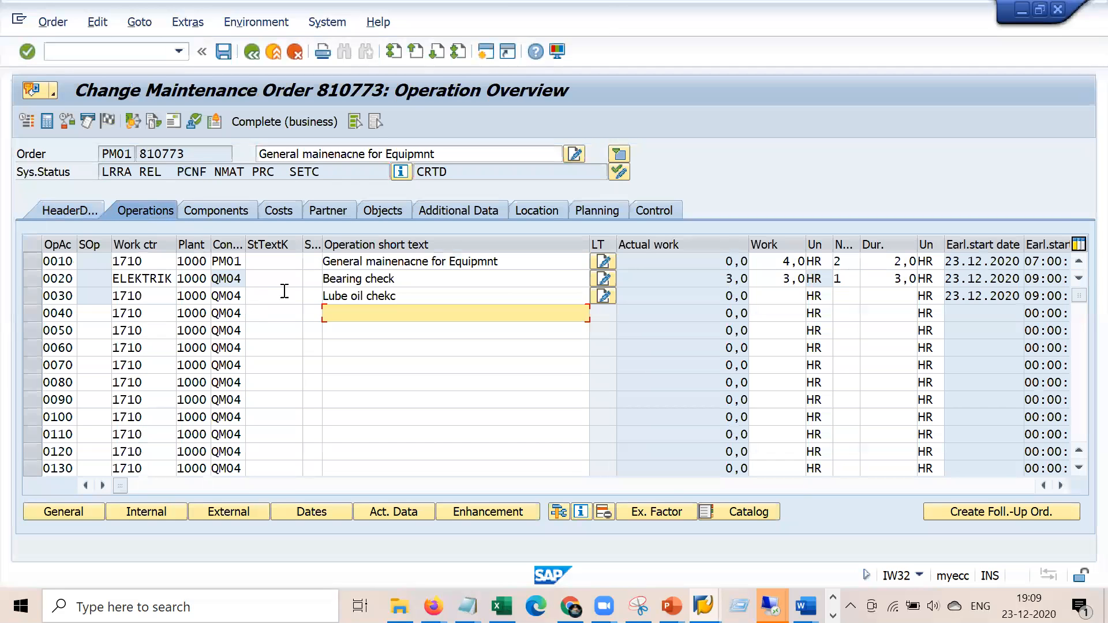
{"action": "left_click_drag", "start_coordinate": [213, 279], "coordinate": [234, 261]}
{"action": "left_click", "coordinate": [228, 295]}
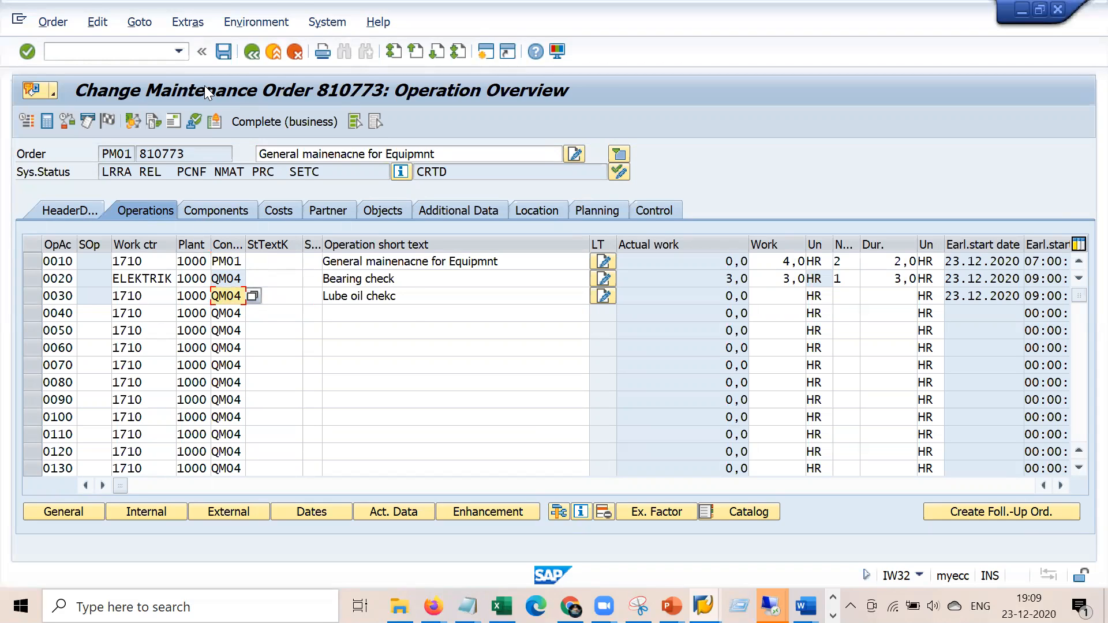
{"action": "left_click", "coordinate": [146, 53]}
Open confirmation entry in IW41 for operation 0010 of order 810773
{"action": "type", "text": "/niw41"}
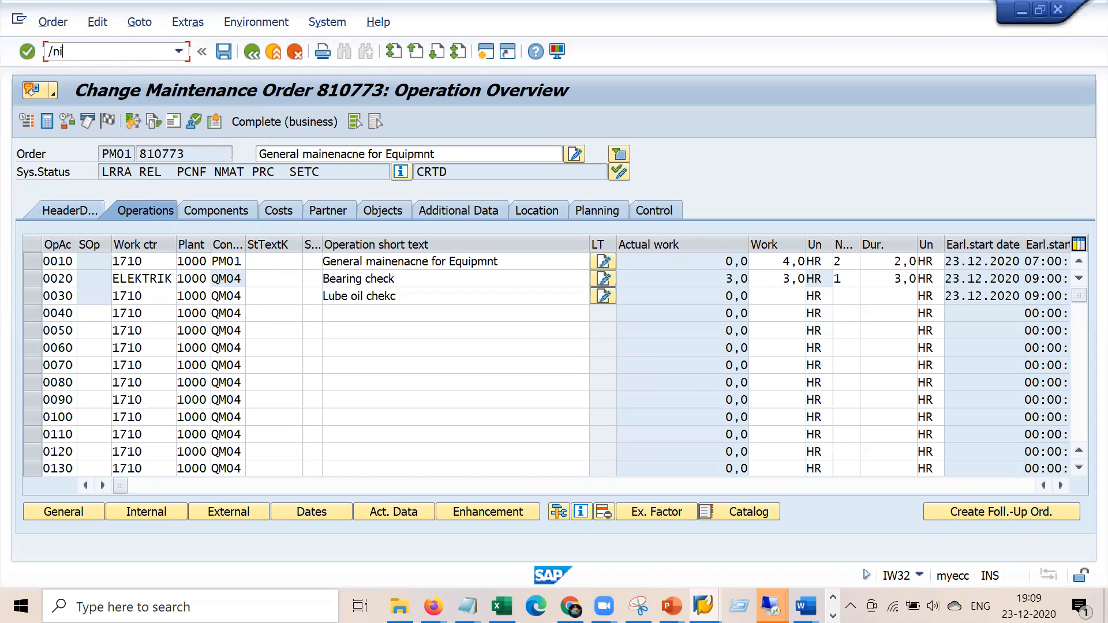
{"action": "key", "text": "Return"}
{"action": "key", "text": "Tab"}
{"action": "key", "text": "Tab"}
{"action": "key", "text": "Down"}
{"action": "key", "text": "Up"}
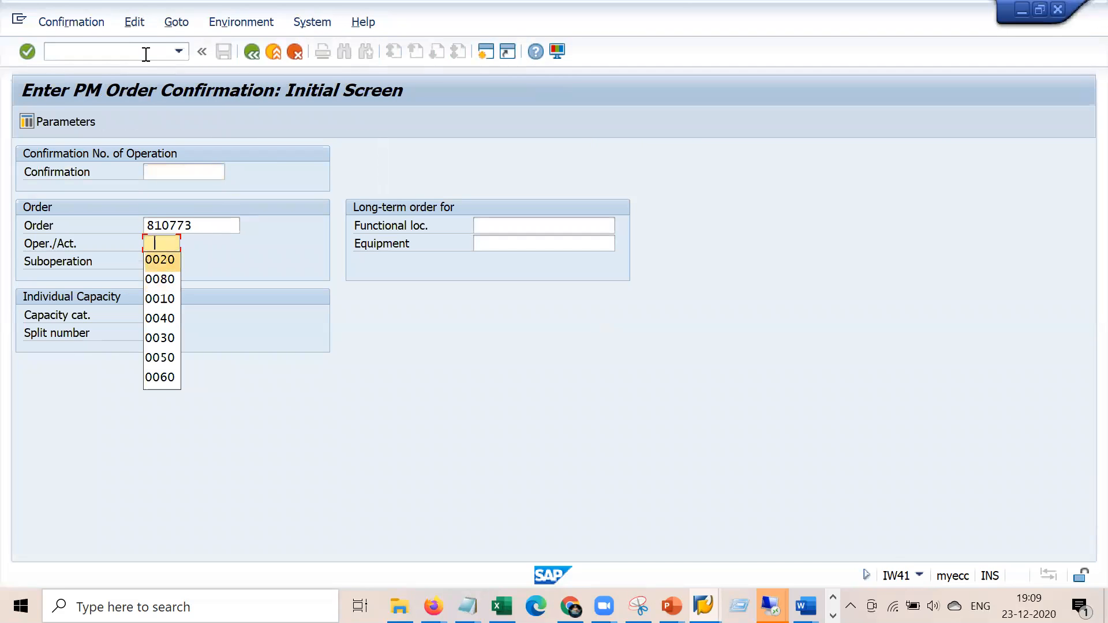
{"action": "type", "text": "001"}
{"action": "key", "text": "Return"}
{"action": "key", "text": "Return"}
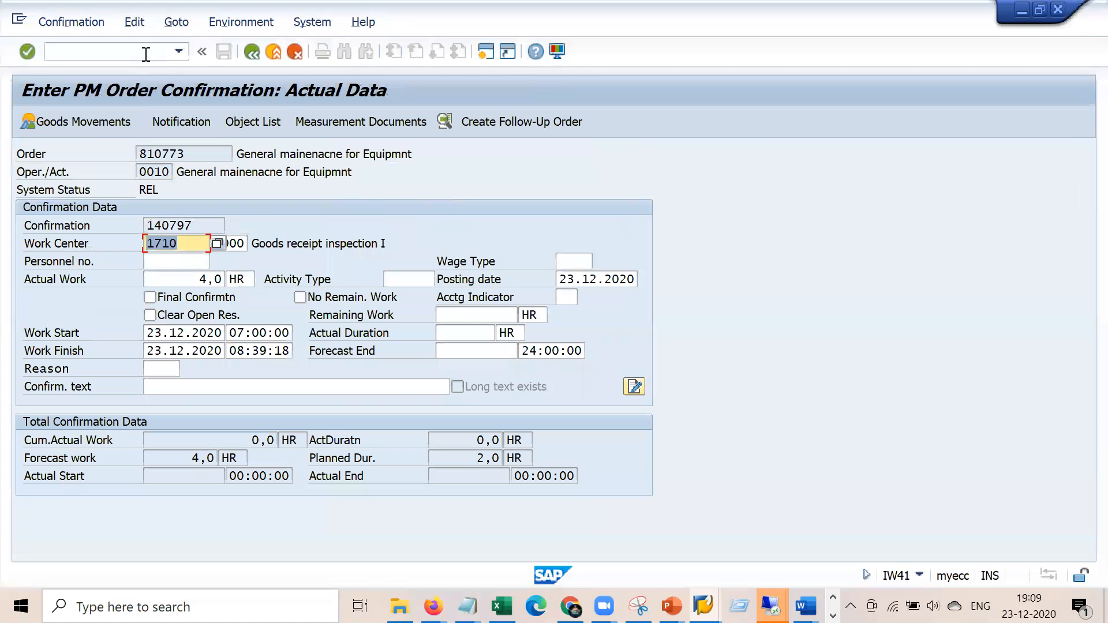
Confirm 4,0 hours as final with no remaining work and save, re-entering the password
{"action": "left_click", "coordinate": [210, 279]}
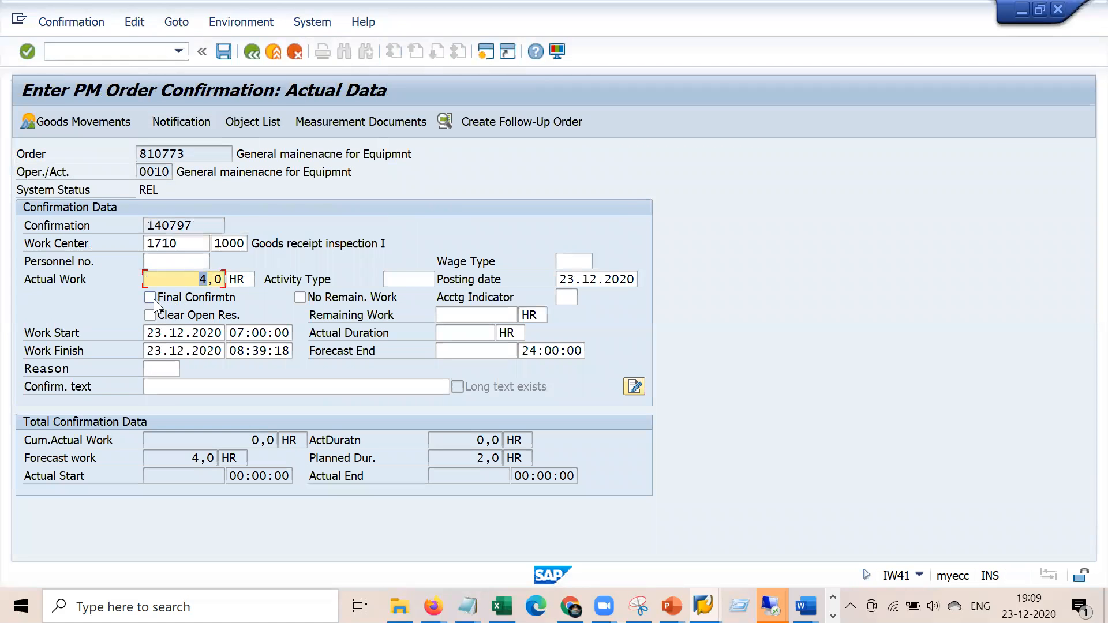
{"action": "left_click", "coordinate": [299, 297]}
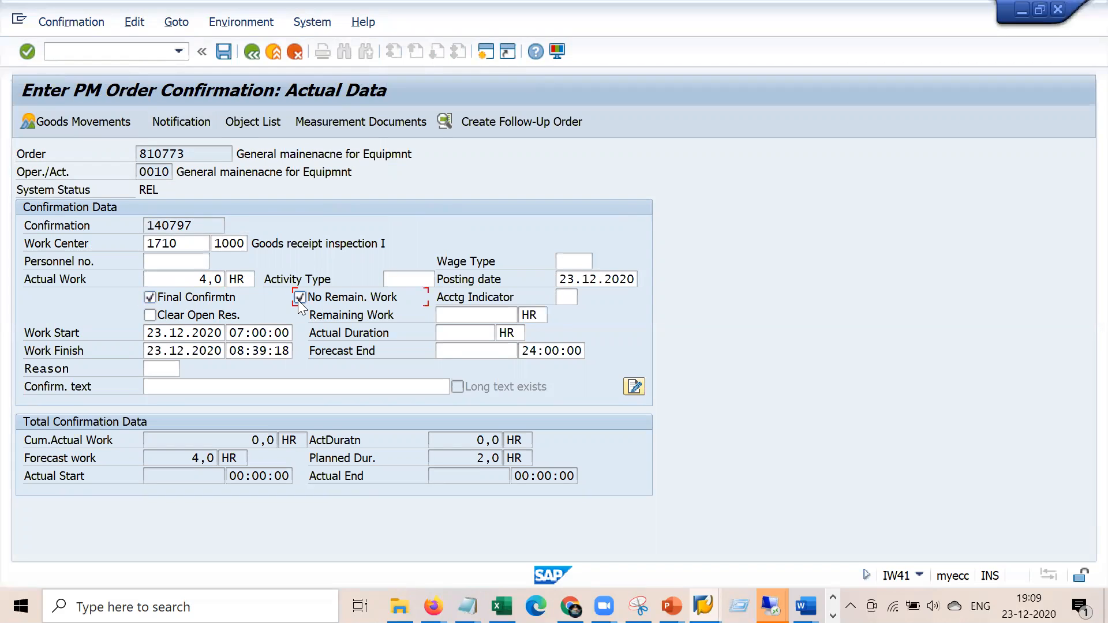
{"action": "key", "text": "Return"}
{"action": "left_click", "coordinate": [223, 52]}
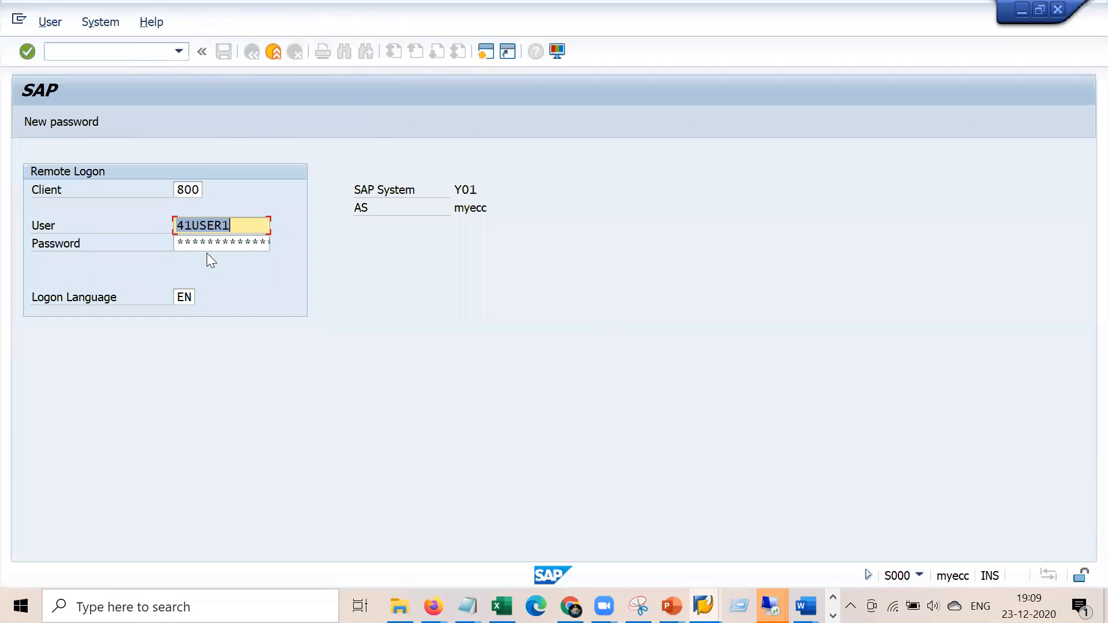
{"action": "left_click", "coordinate": [217, 247]}
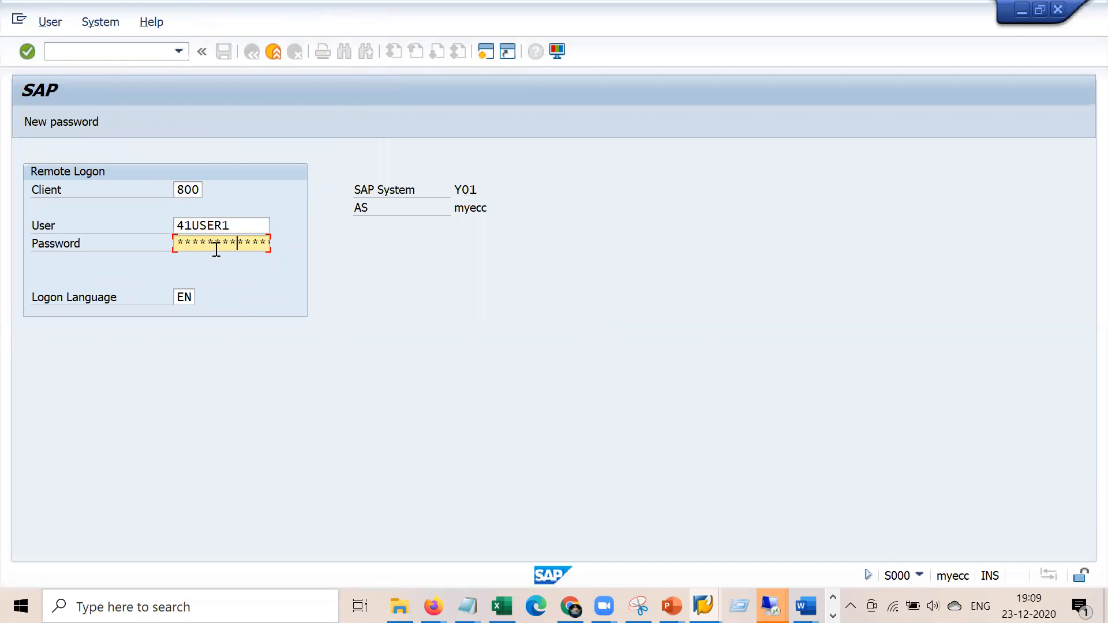
{"action": "key", "text": "Return"}
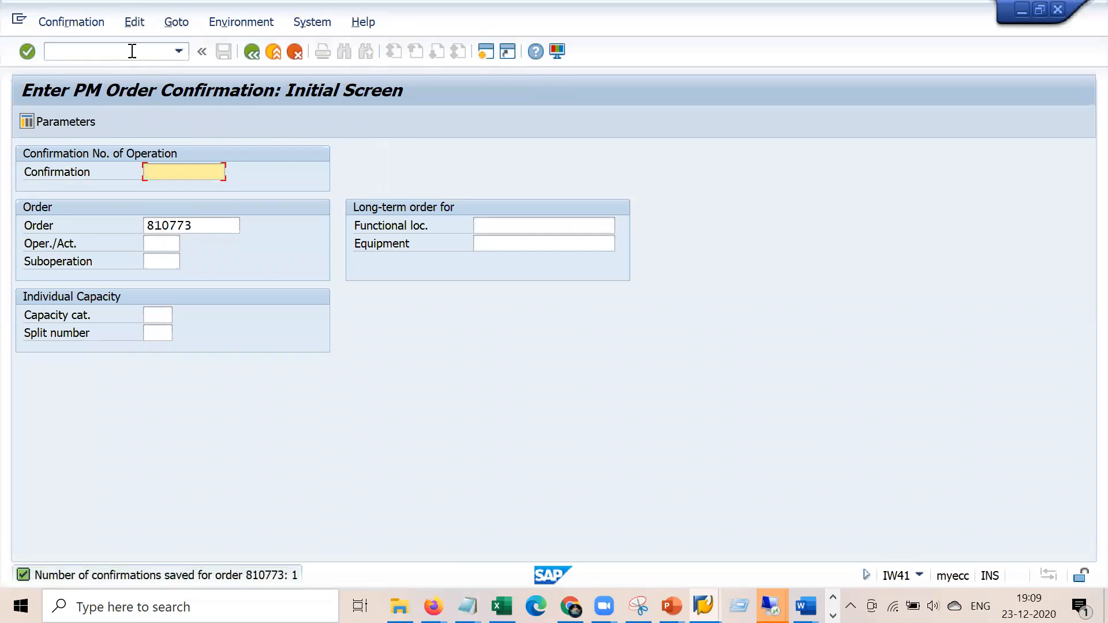
{"action": "left_click", "coordinate": [131, 51]}
Run IW32 for order 810773 and dismiss the repeated 'order being processed' prompts
{"action": "type", "text": "/niw32"}
{"action": "key", "text": "Return"}
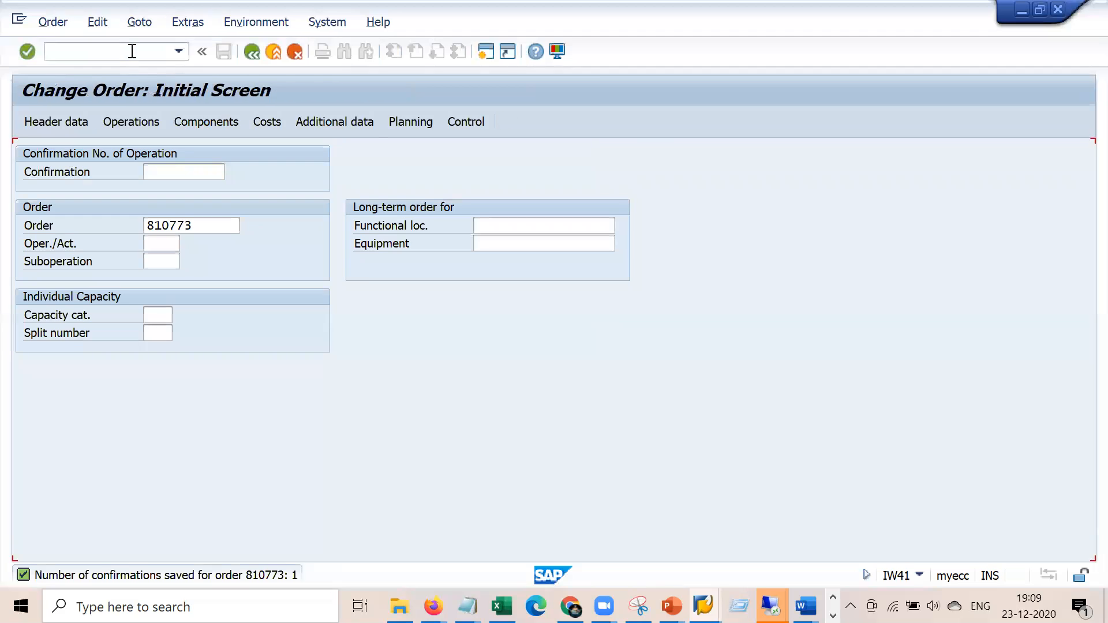
{"action": "key", "text": "Return"}
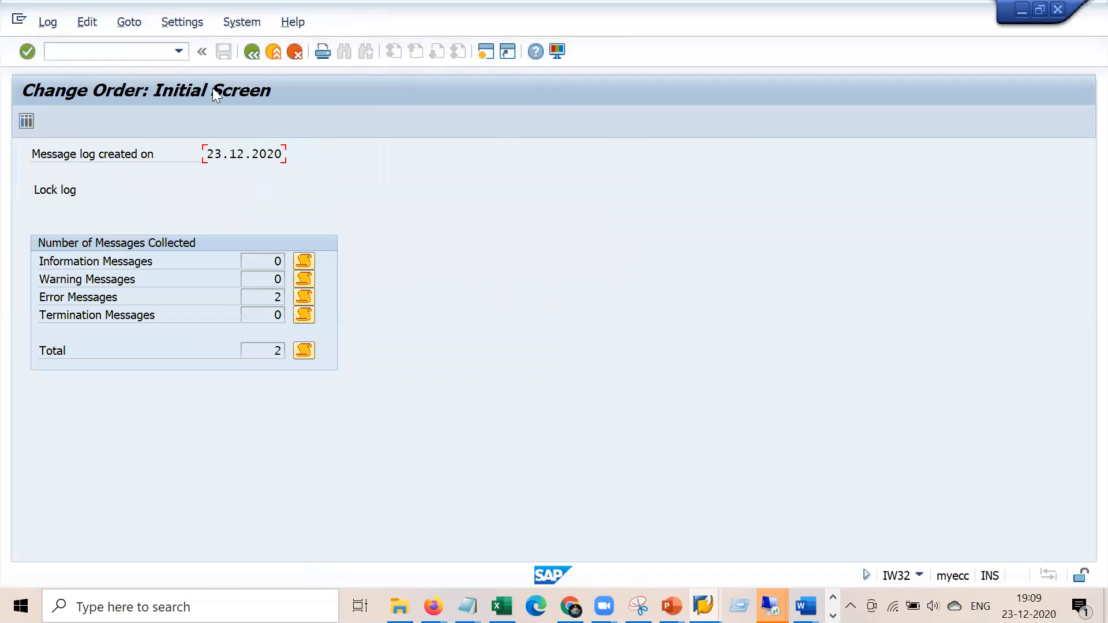
{"action": "left_click", "coordinate": [142, 51]}
{"action": "type", "text": "/niw32"}
{"action": "key", "text": "Return"}
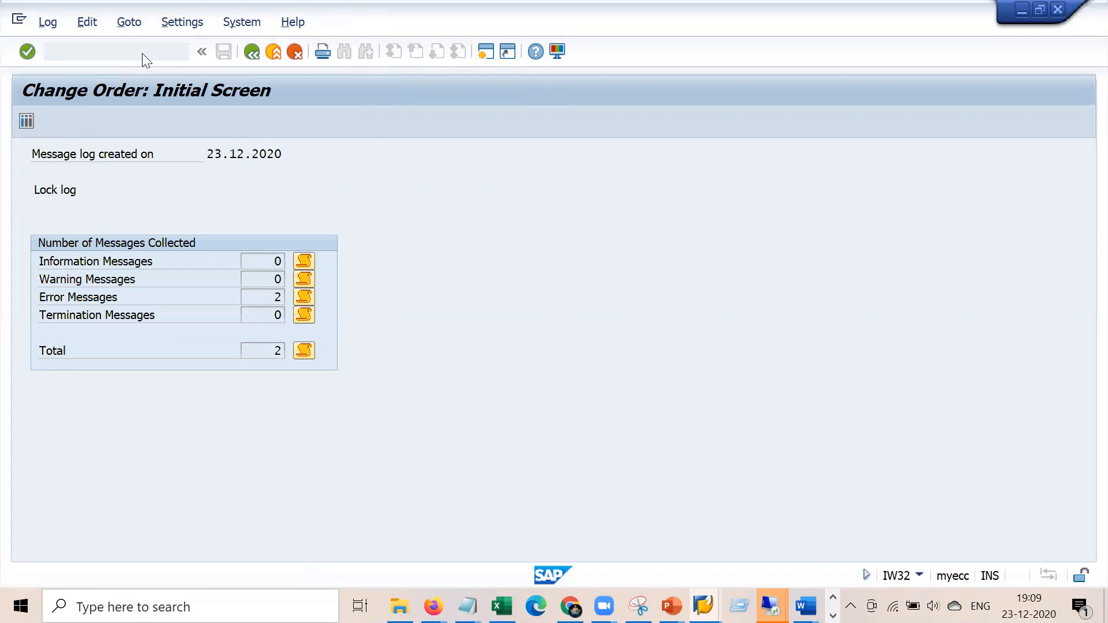
{"action": "key", "text": "Escape"}
{"action": "key", "text": "Return"}
{"action": "key", "text": "Escape"}
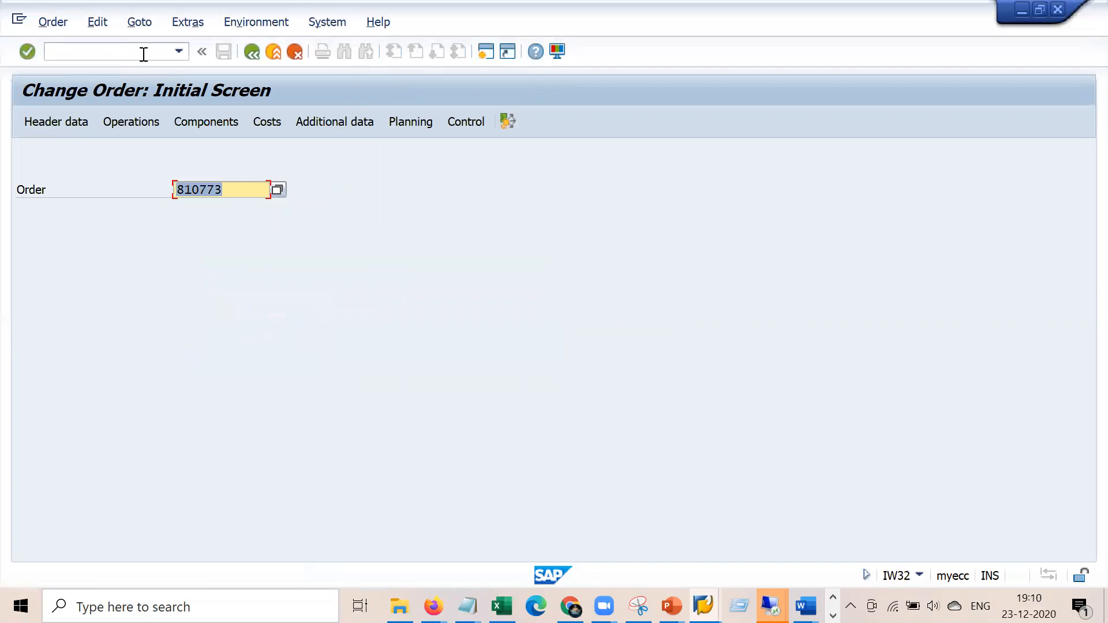
Return to the start screen with /n and rerun IW32 to reach the order's central header
{"action": "left_click", "coordinate": [142, 52]}
{"action": "type", "text": "/niw32"}
{"action": "key", "text": "Return"}
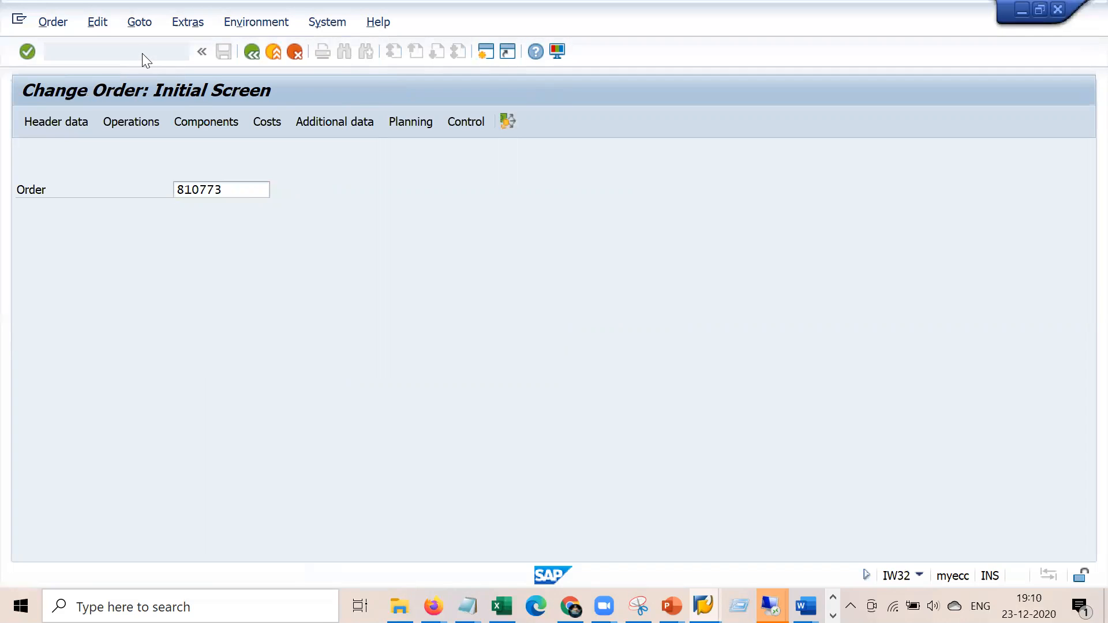
{"action": "key", "text": "Escape"}
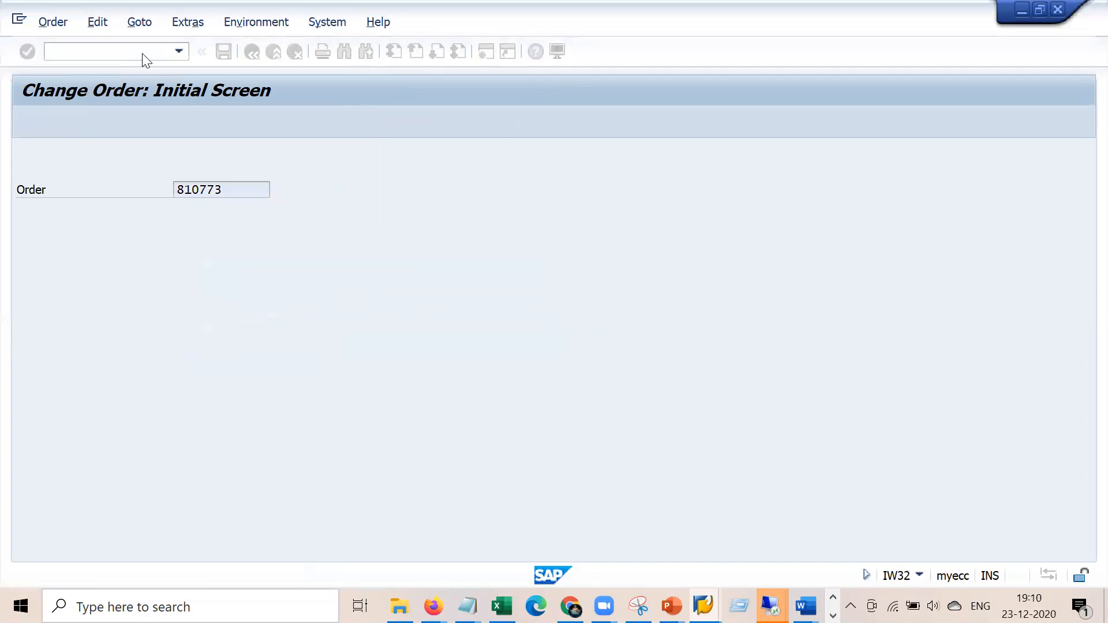
{"action": "left_click", "coordinate": [147, 56]}
{"action": "type", "text": "/n"}
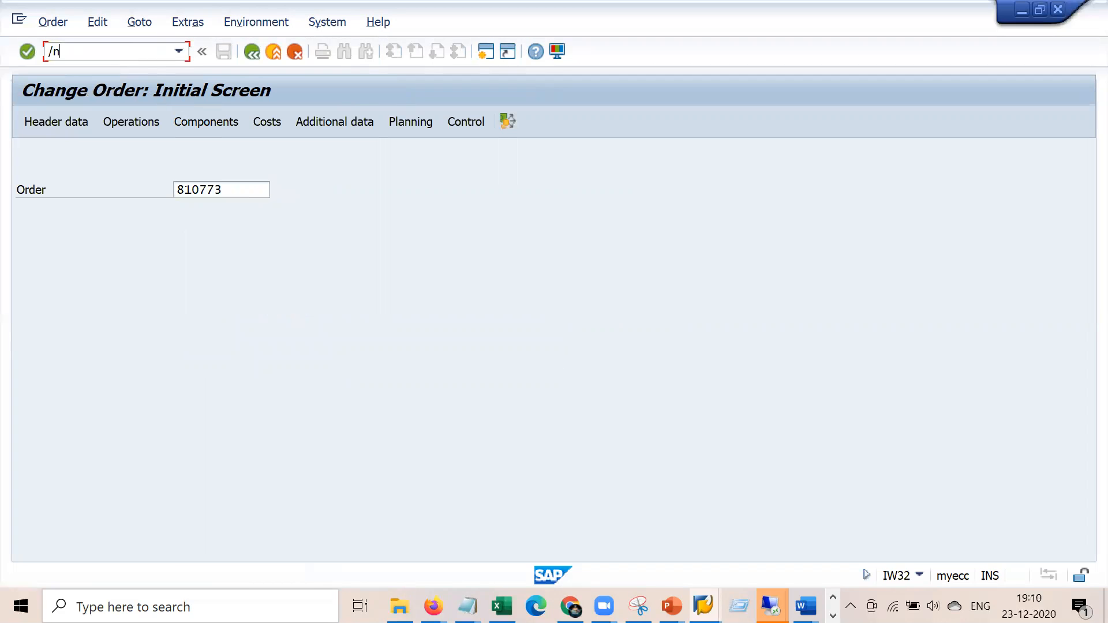
{"action": "key", "text": "Return"}
{"action": "key", "text": "Return"}
{"action": "type", "text": "iw32"}
{"action": "key", "text": "Return"}
{"action": "key", "text": "Return"}
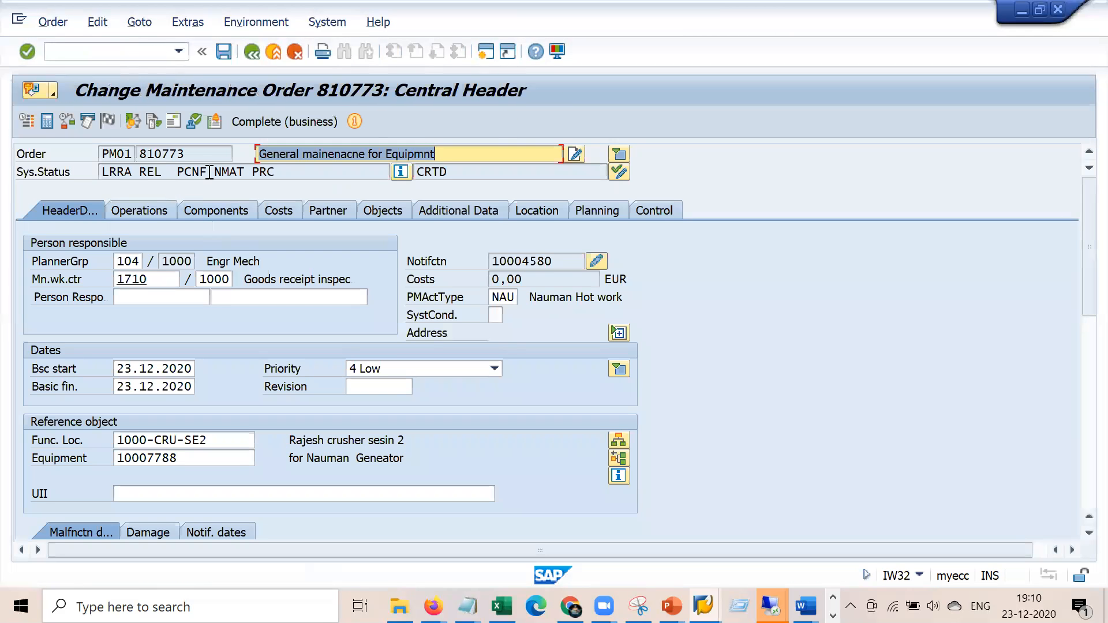
Review order 810773's operation list, its control keys and the partially confirmed status
{"action": "left_click_drag", "start_coordinate": [207, 173], "coordinate": [179, 173]}
{"action": "left_click", "coordinate": [155, 207]}
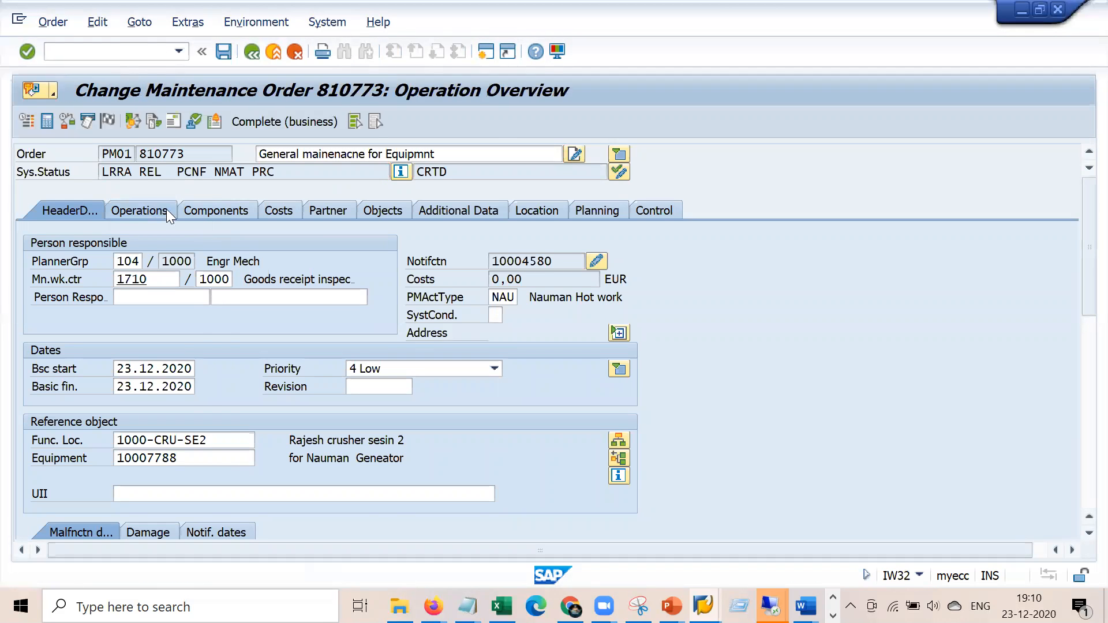
{"action": "left_click", "coordinate": [229, 279]}
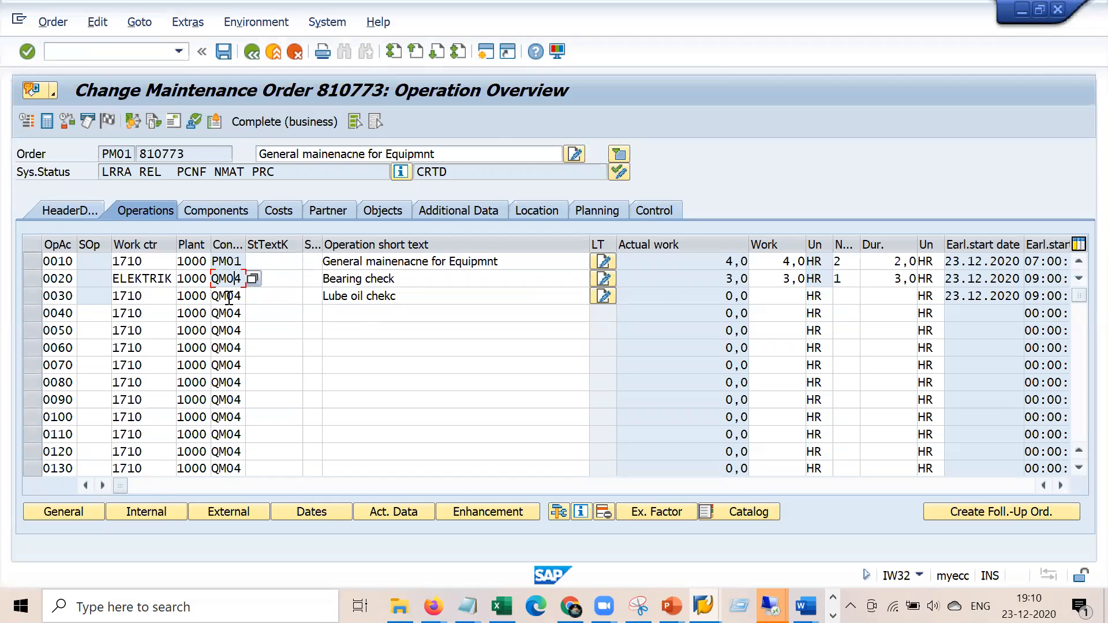
{"action": "left_click_drag", "start_coordinate": [199, 172], "coordinate": [179, 173]}
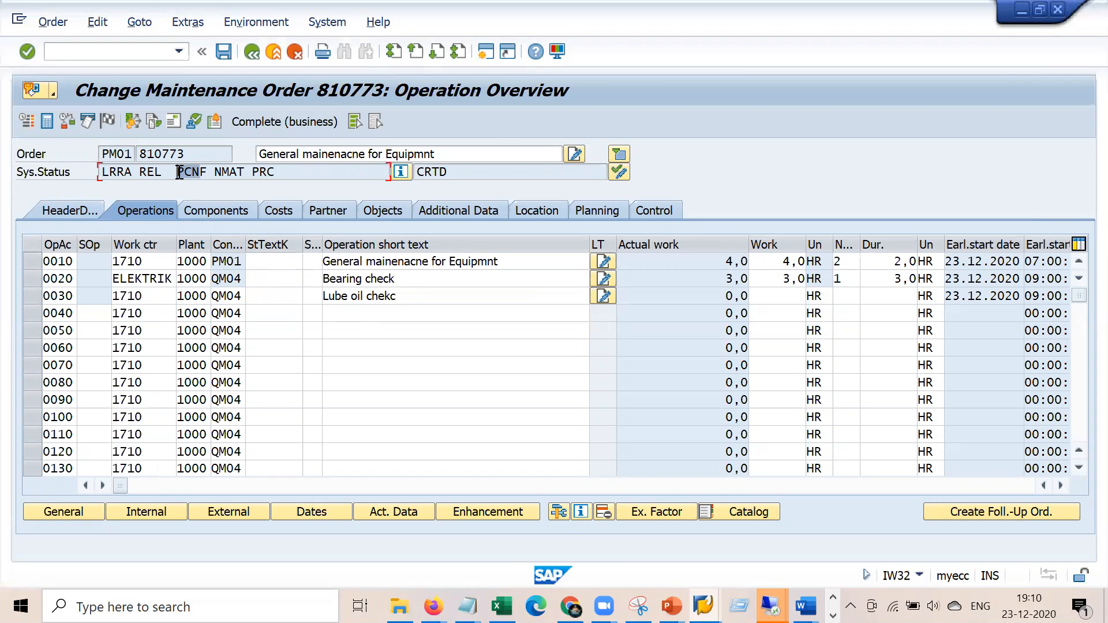
Replace operation 0030 Lube oil chekc's control key QM04 with PM01 and save the order
{"action": "left_click", "coordinate": [226, 294]}
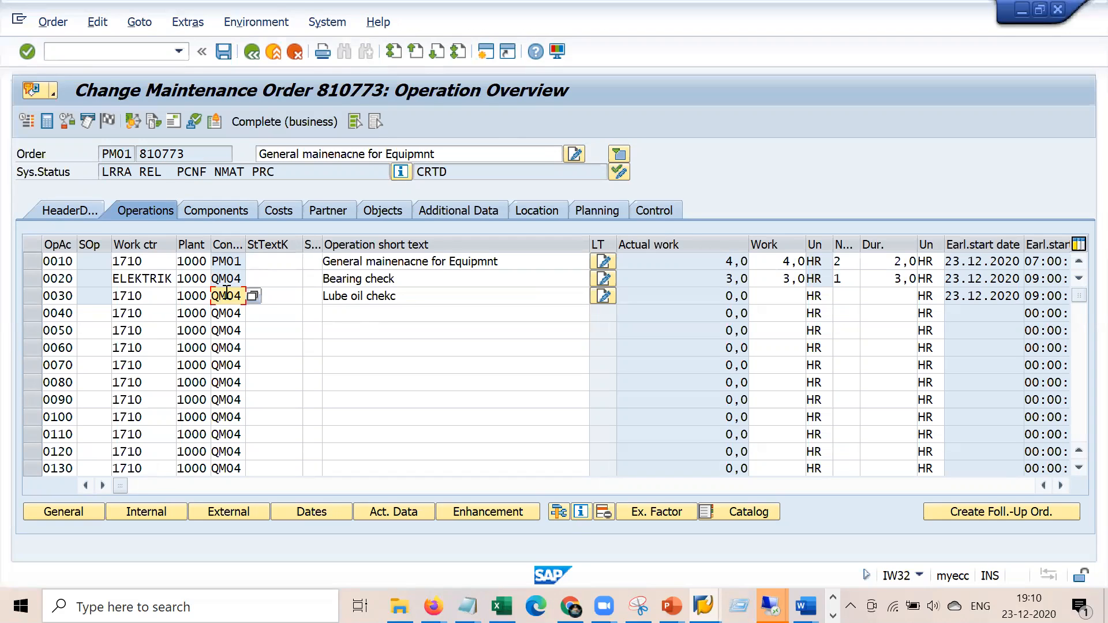
{"action": "left_click_drag", "start_coordinate": [406, 292], "coordinate": [305, 291]}
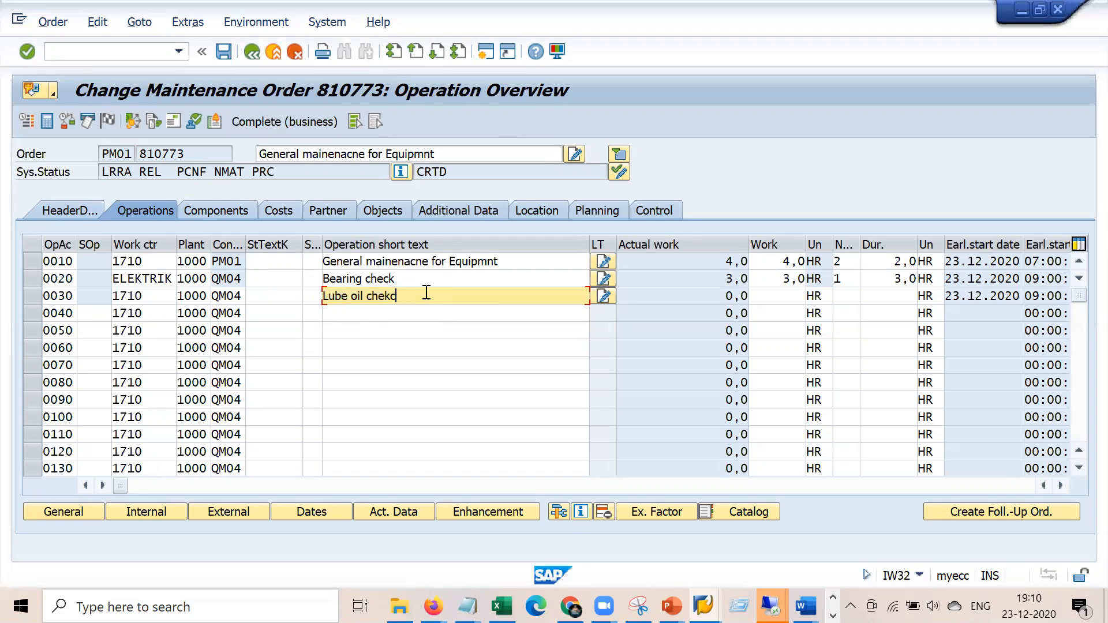
{"action": "left_click_drag", "start_coordinate": [219, 295], "coordinate": [244, 296]}
{"action": "key", "text": "BackSpace"}
{"action": "key", "text": "BackSpace"}
{"action": "type", "text": "o"}
{"action": "type", "text": "m01"}
{"action": "key", "text": "Return"}
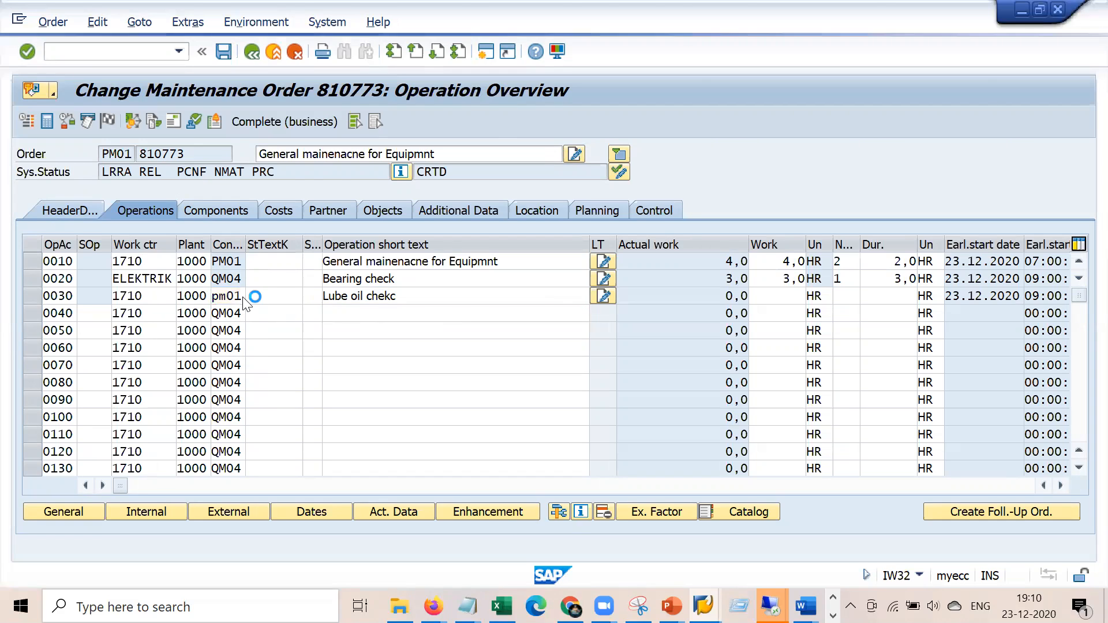
{"action": "left_click", "coordinate": [225, 51]}
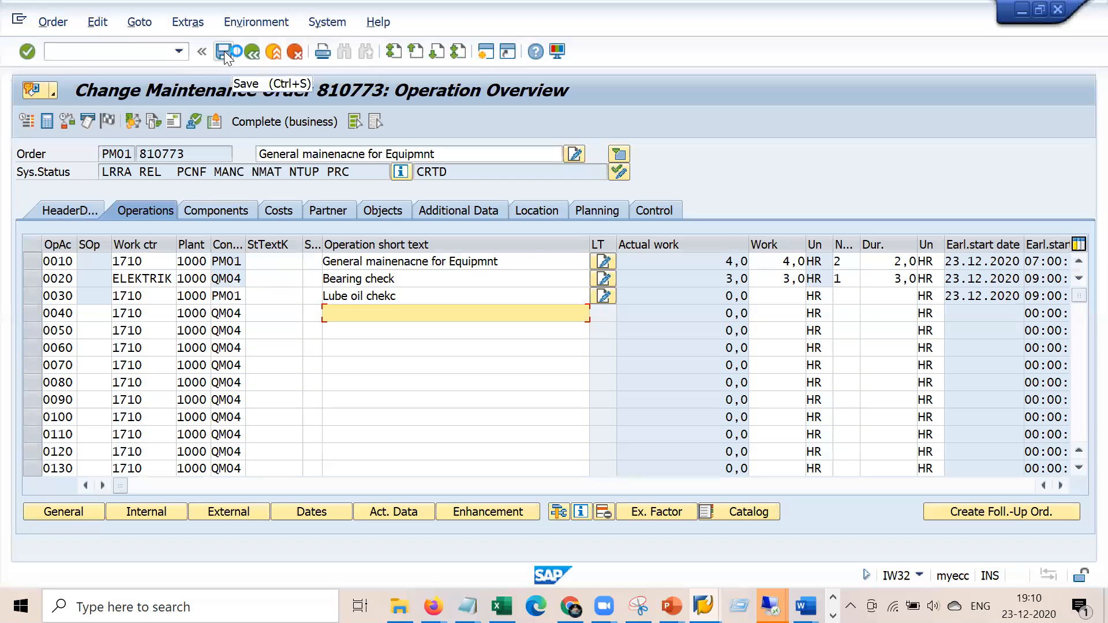
Try to open an additional SAP session, dismissing the session limit errors
{"action": "left_click", "coordinate": [26, 22]}
{"action": "left_click", "coordinate": [106, 166]}
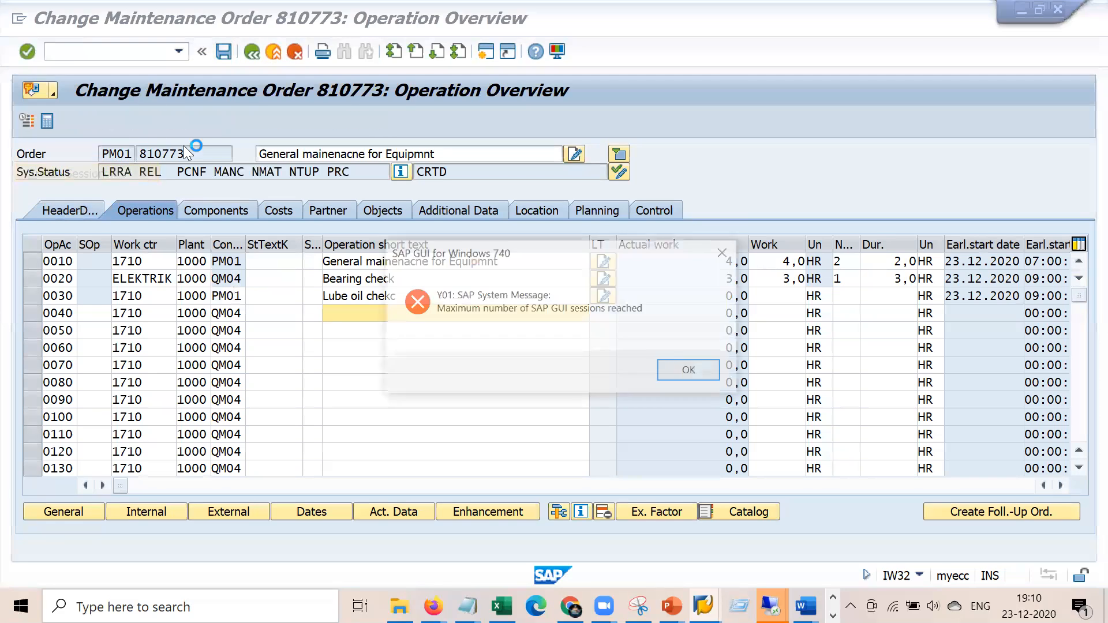
{"action": "left_click", "coordinate": [720, 376]}
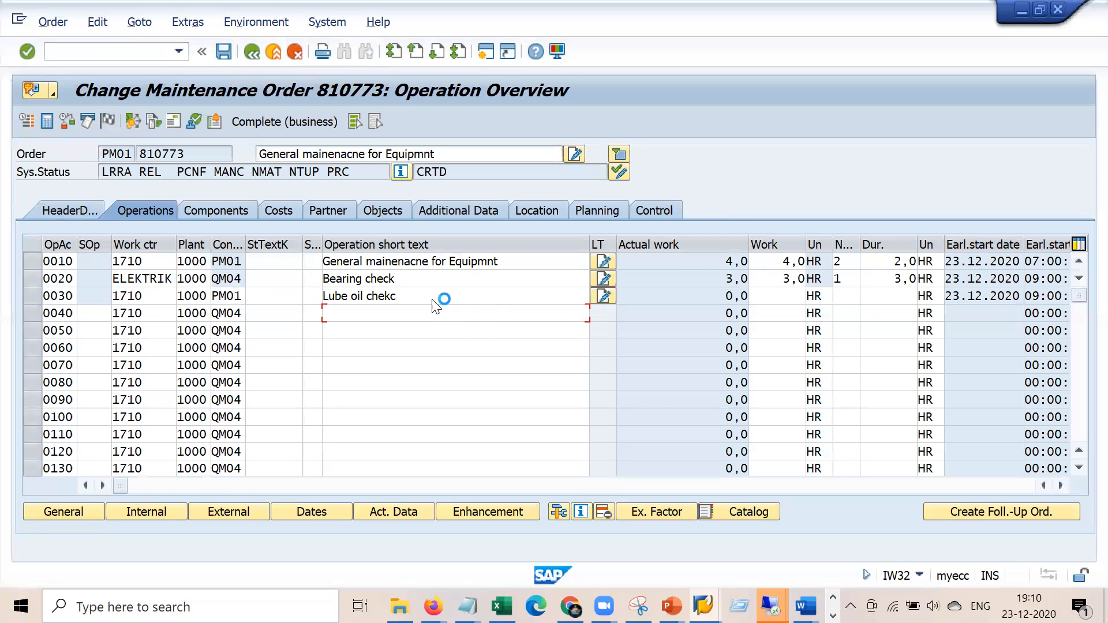
{"action": "left_click", "coordinate": [704, 606]}
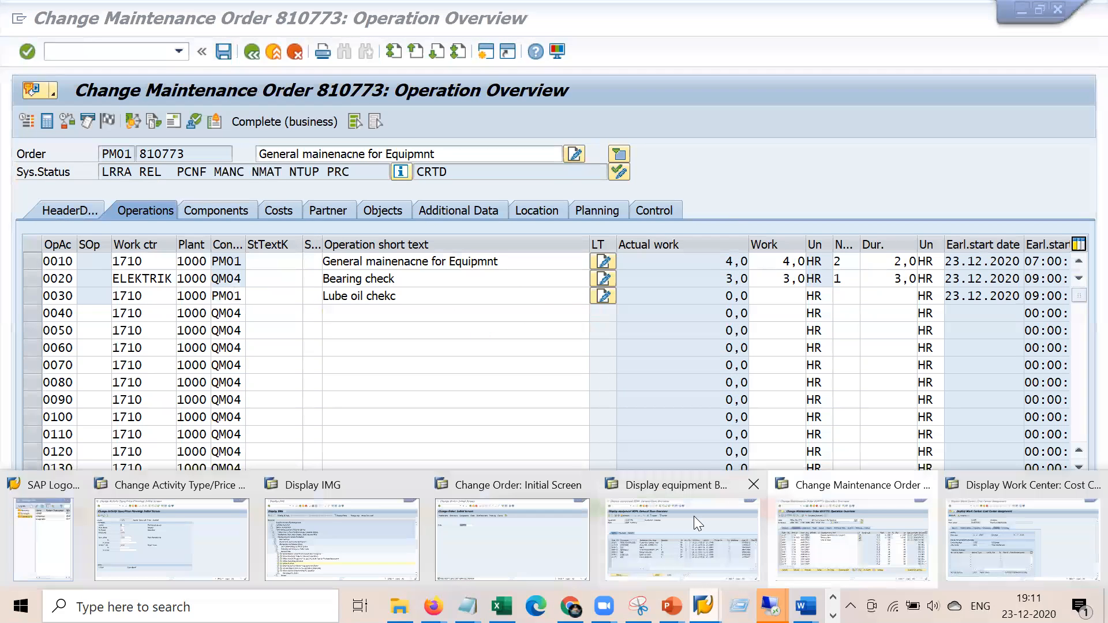
{"action": "left_click", "coordinate": [852, 539]}
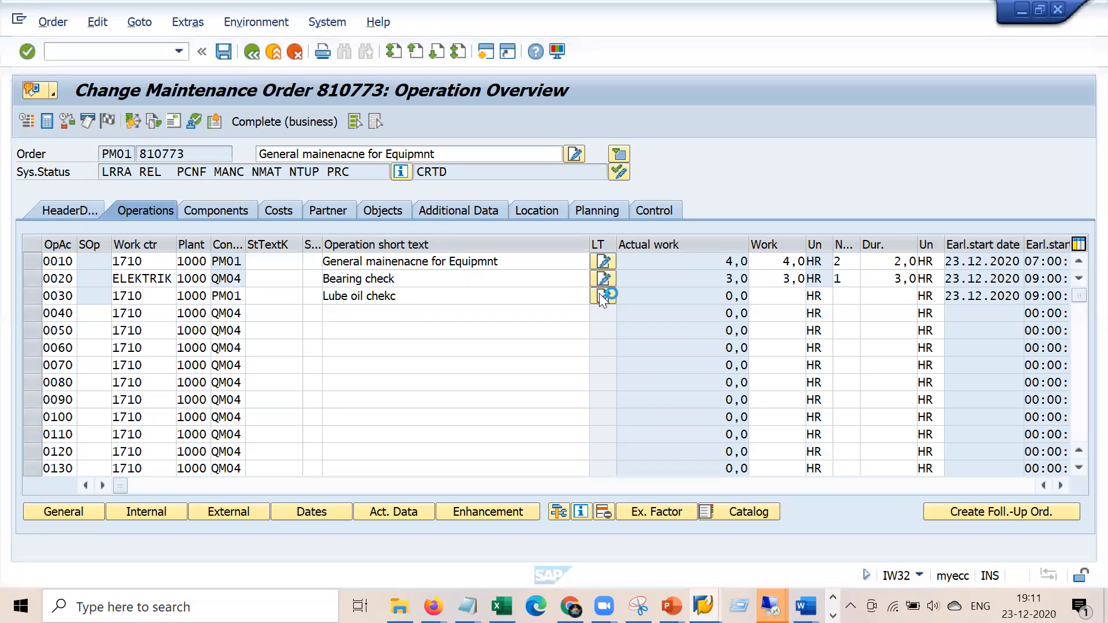
{"action": "left_click", "coordinate": [18, 19]}
{"action": "left_click", "coordinate": [69, 191]}
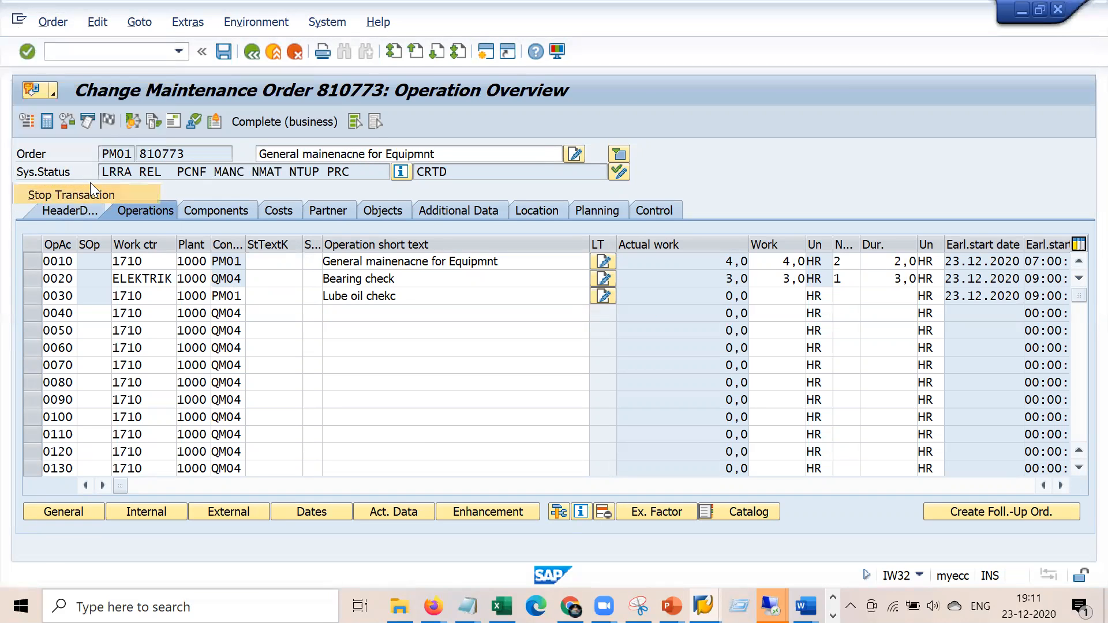
{"action": "left_click", "coordinate": [19, 20]}
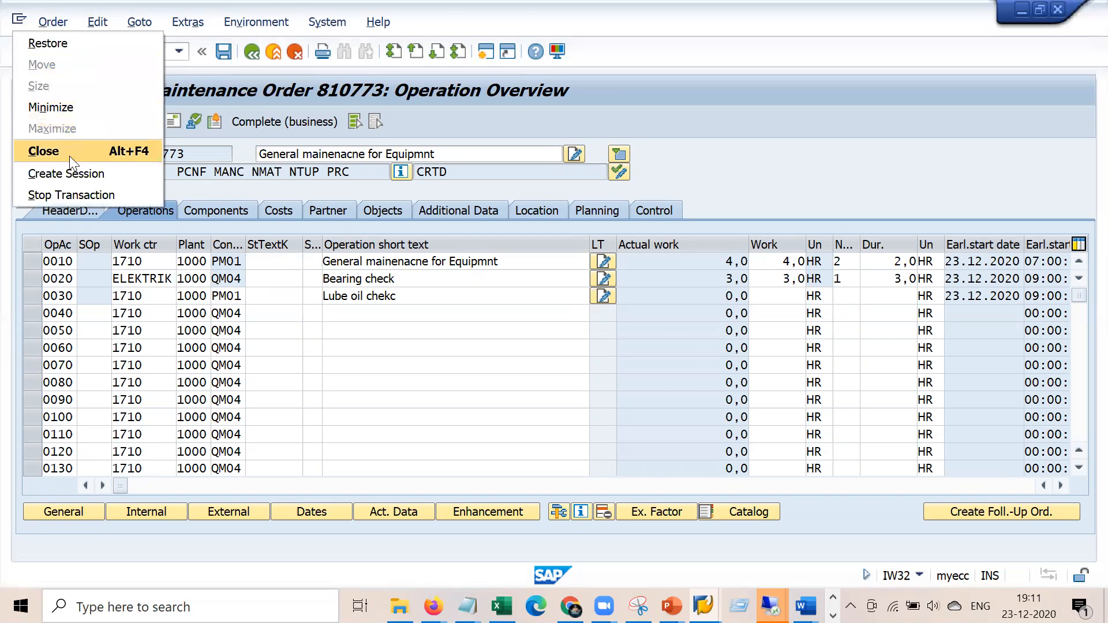
{"action": "left_click", "coordinate": [75, 175]}
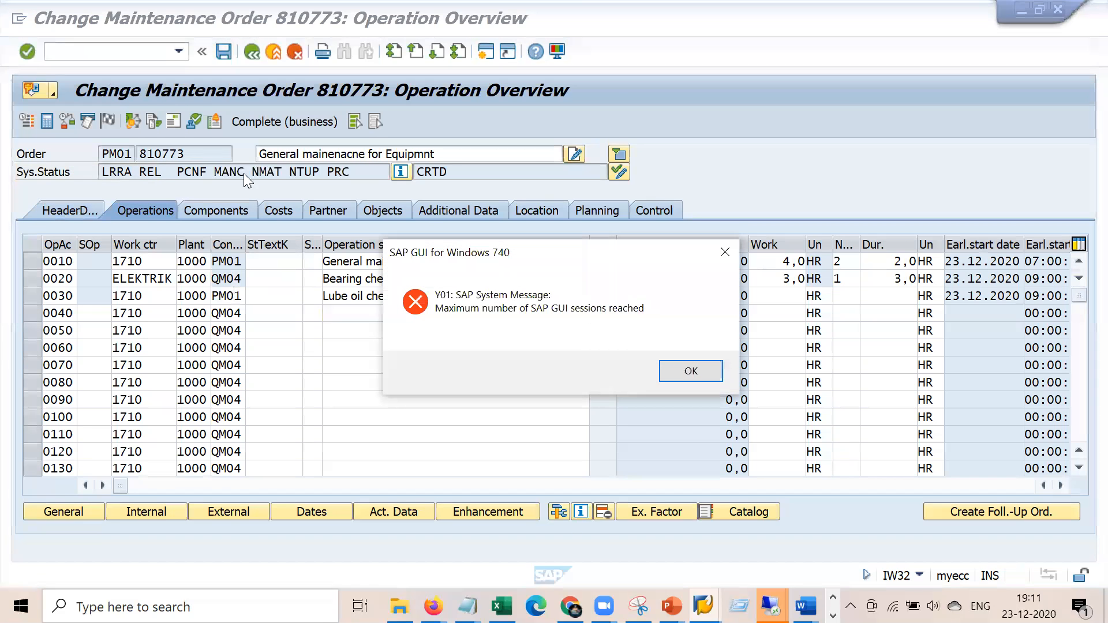
{"action": "left_click", "coordinate": [676, 372]}
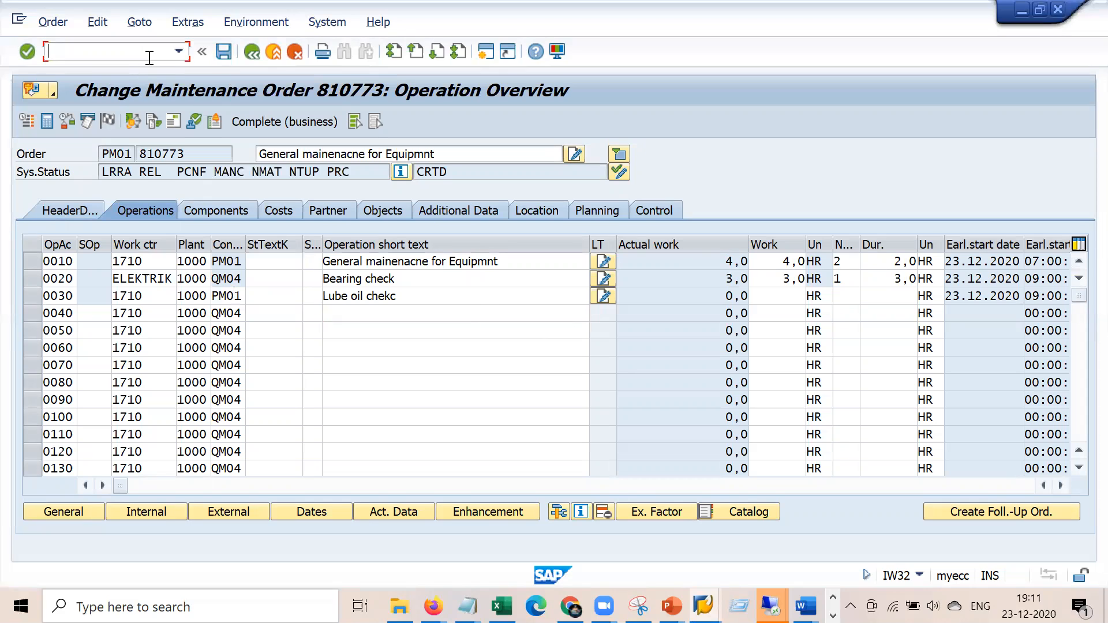
Save the changes to order 810773, re-entering the password
{"action": "left_click", "coordinate": [225, 56]}
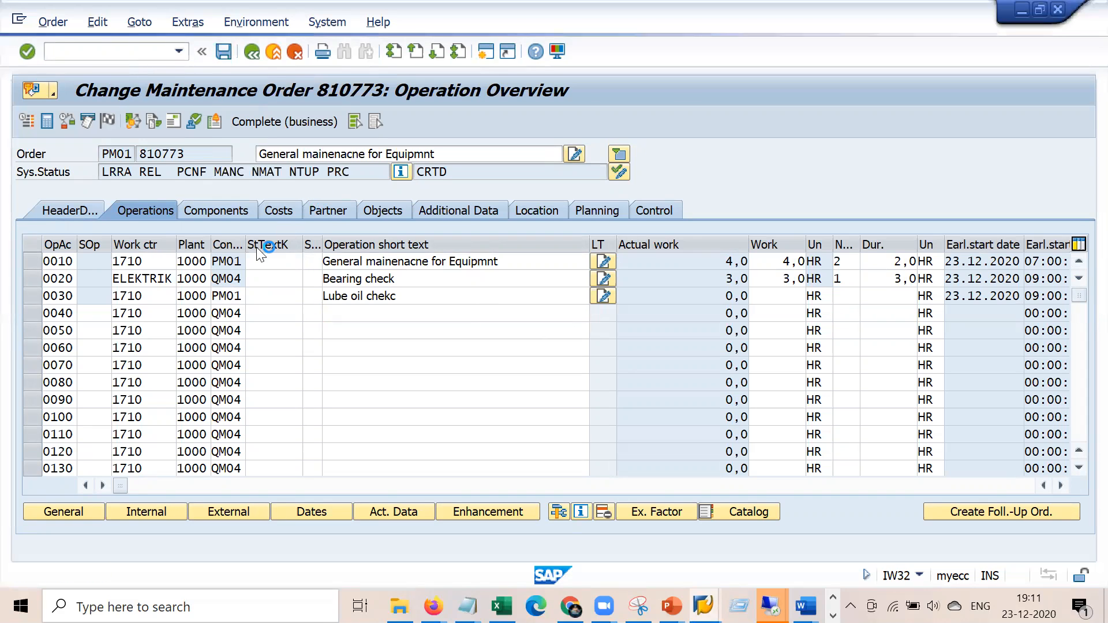
{"action": "left_click", "coordinate": [230, 250]}
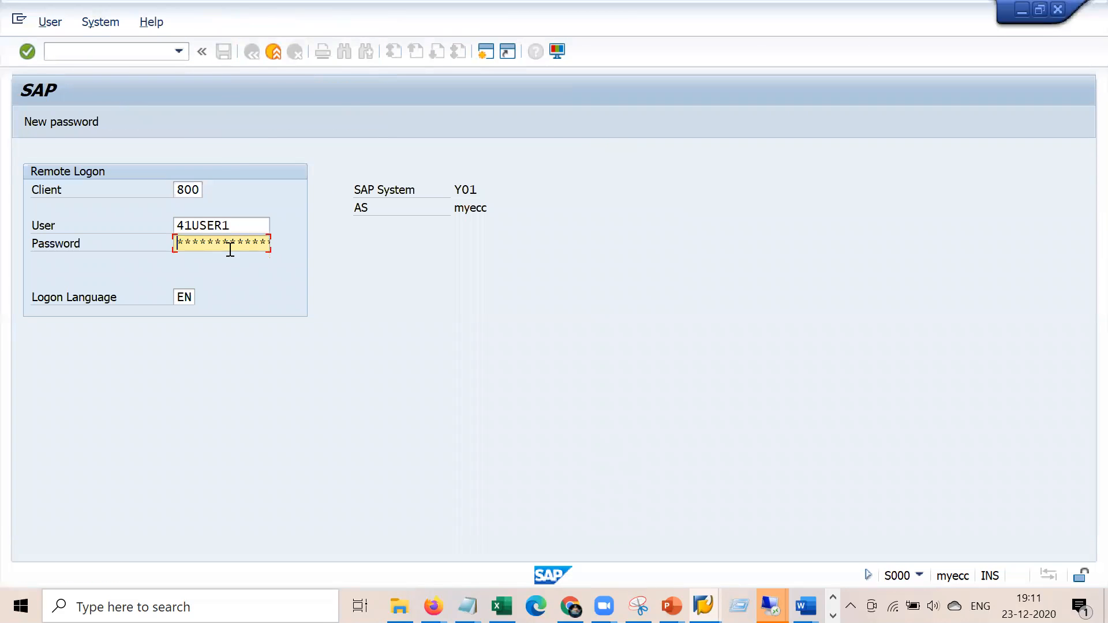
{"action": "key", "text": "Return"}
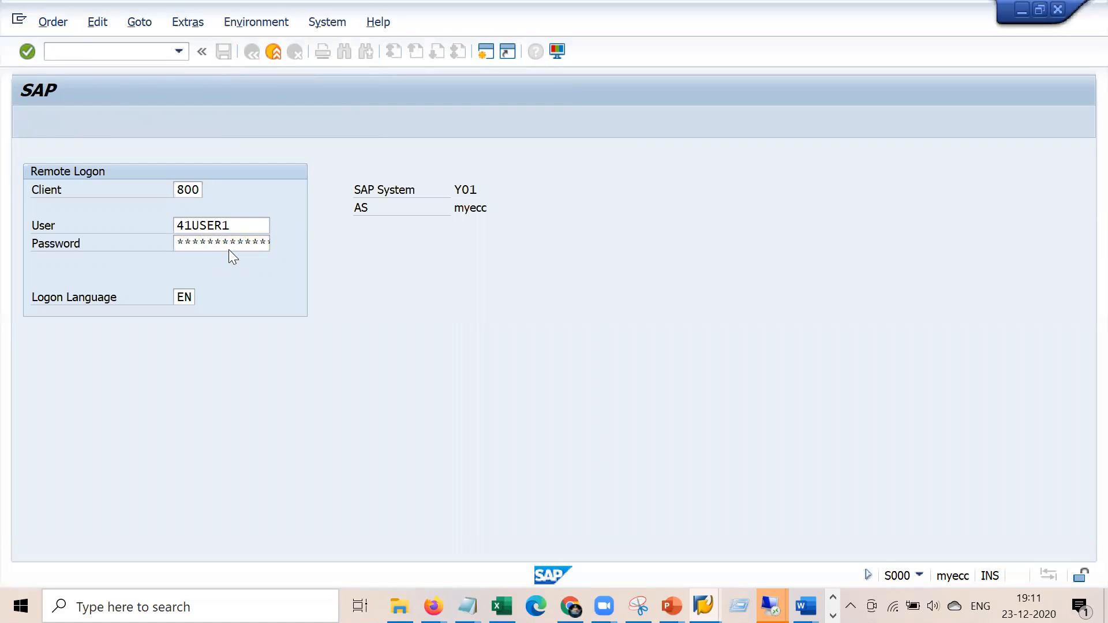
Open confirmation entry for operation 0030 of order 810773
{"action": "left_click", "coordinate": [146, 46]}
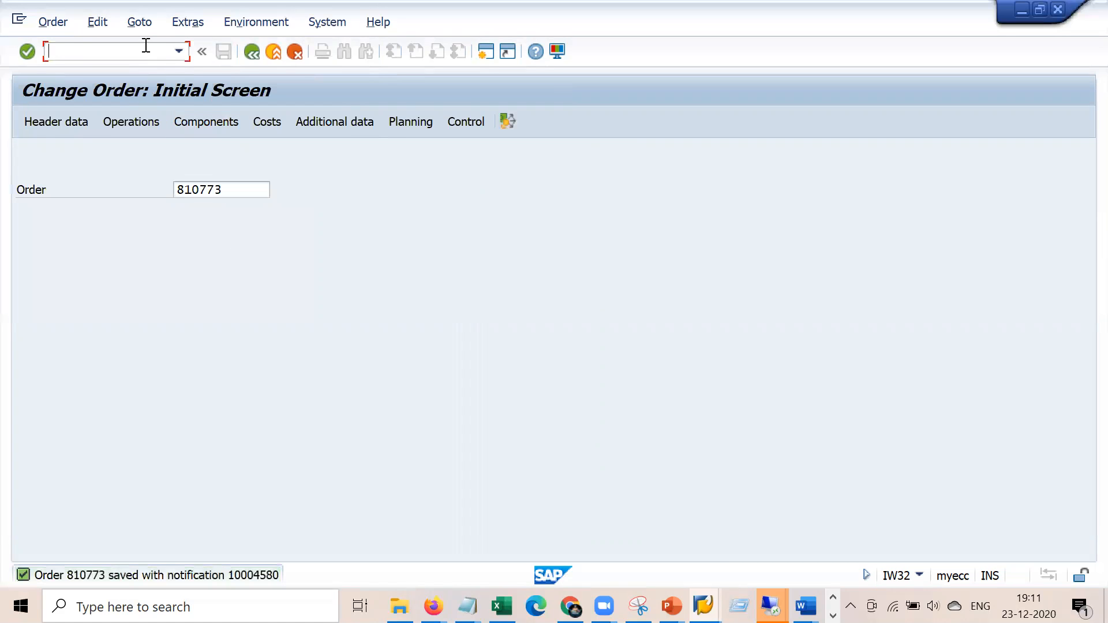
{"action": "type", "text": "/niw31"}
{"action": "key", "text": "Return"}
{"action": "key", "text": "Escape"}
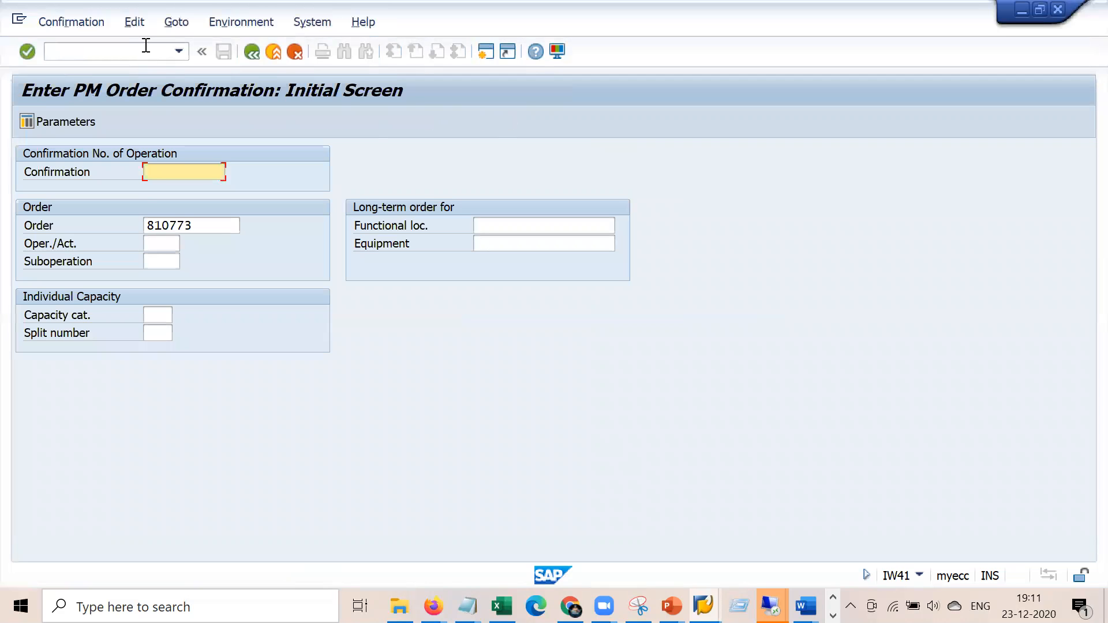
{"action": "key", "text": "Tab"}
{"action": "key", "text": "Tab"}
{"action": "key", "text": "space"}
{"action": "key", "text": "Down"}
{"action": "key", "text": "Down"}
{"action": "key", "text": "Down"}
{"action": "key", "text": "Down"}
{"action": "key", "text": "Return"}
{"action": "key", "text": "Return"}
Mark operation 0030's confirmation final with no remaining work and save, re-entering the logon
{"action": "left_click", "coordinate": [197, 281]}
{"action": "left_click", "coordinate": [156, 298]}
{"action": "left_click", "coordinate": [307, 301]}
{"action": "left_click", "coordinate": [223, 53]}
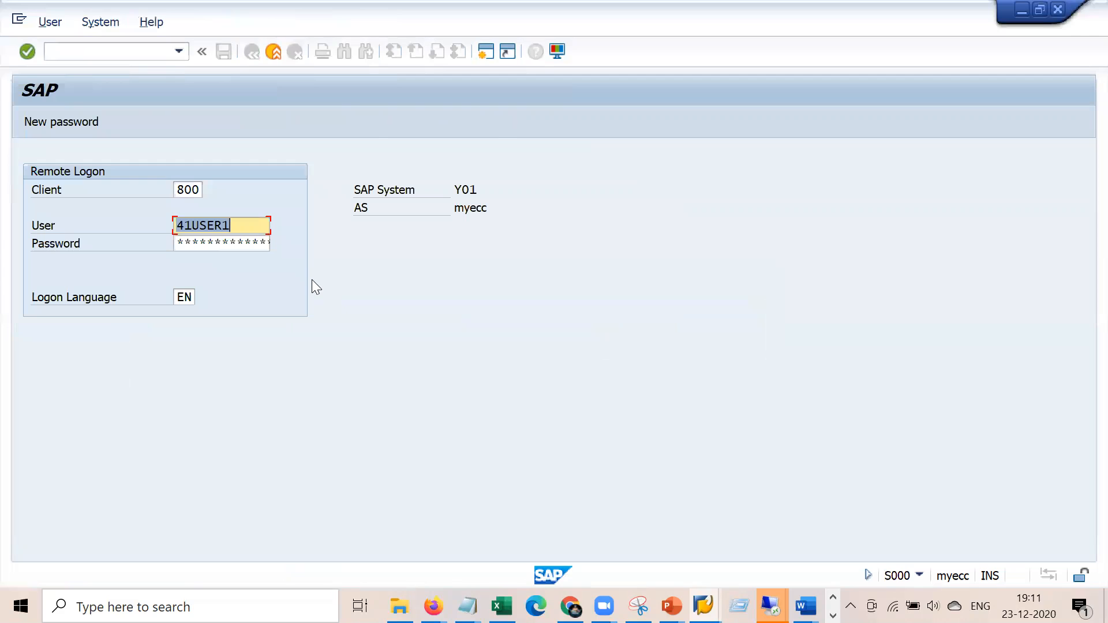
{"action": "left_click", "coordinate": [222, 242]}
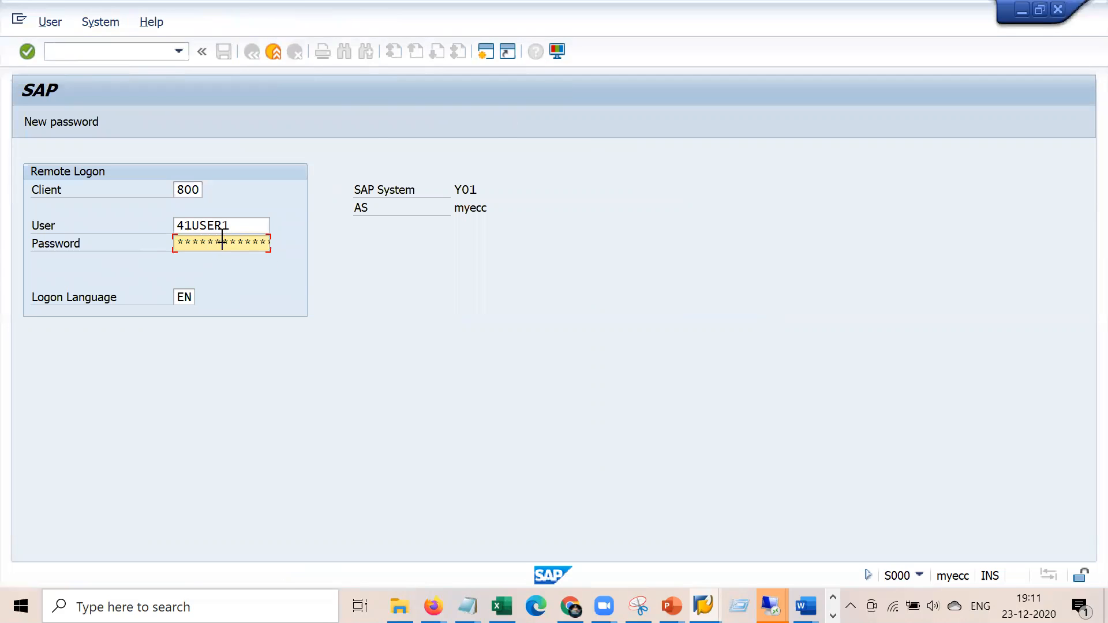
{"action": "key", "text": "Return"}
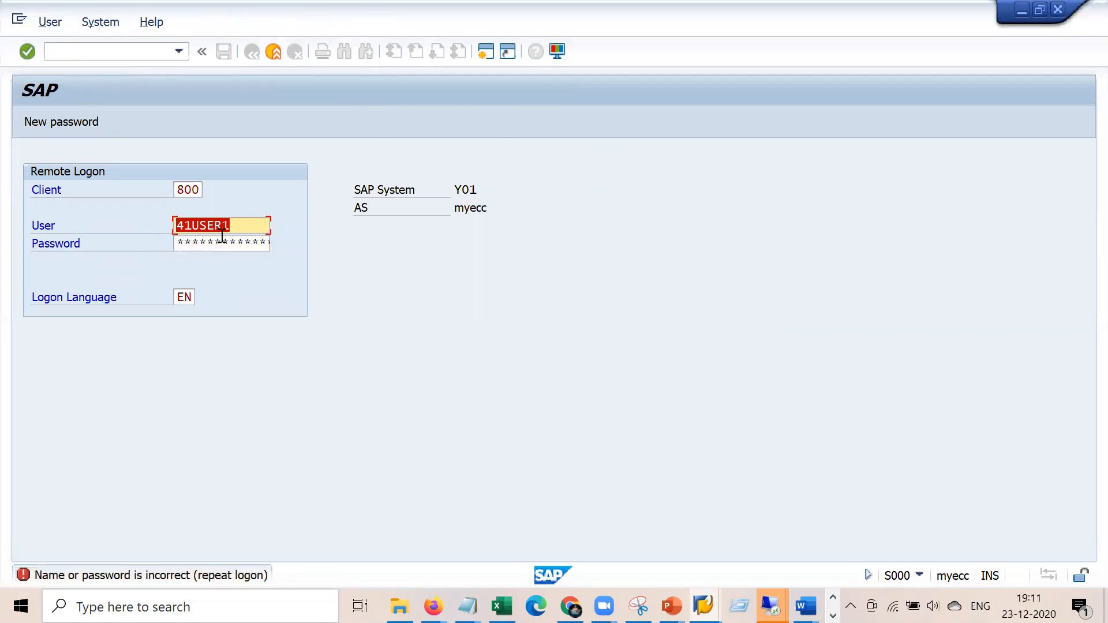
{"action": "key", "text": "Tab"}
{"action": "key", "text": "Return"}
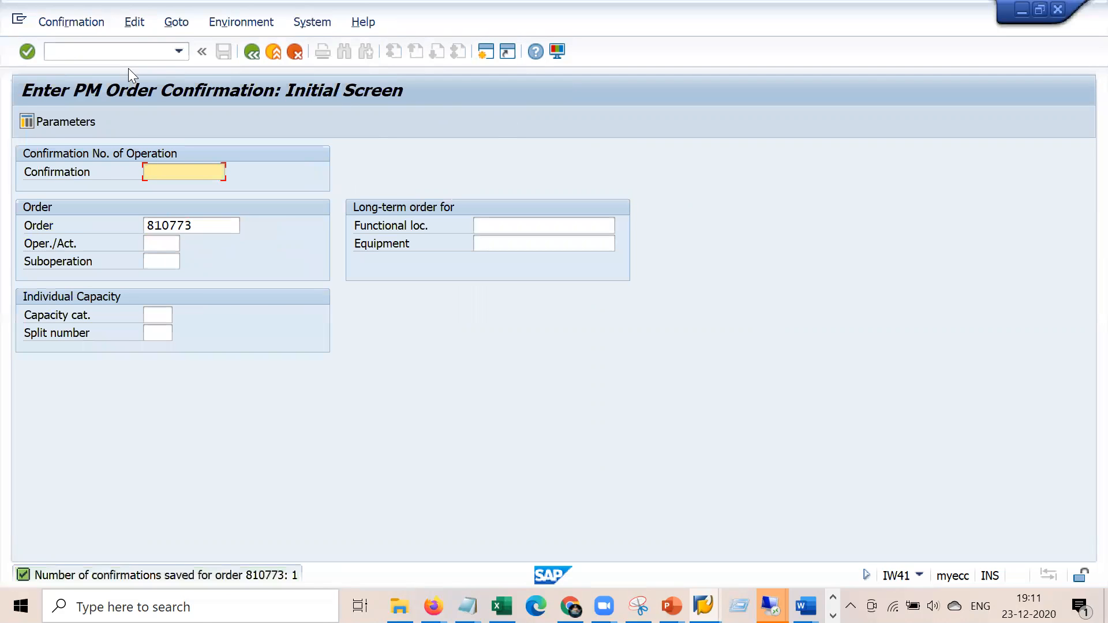
{"action": "left_click", "coordinate": [131, 46]}
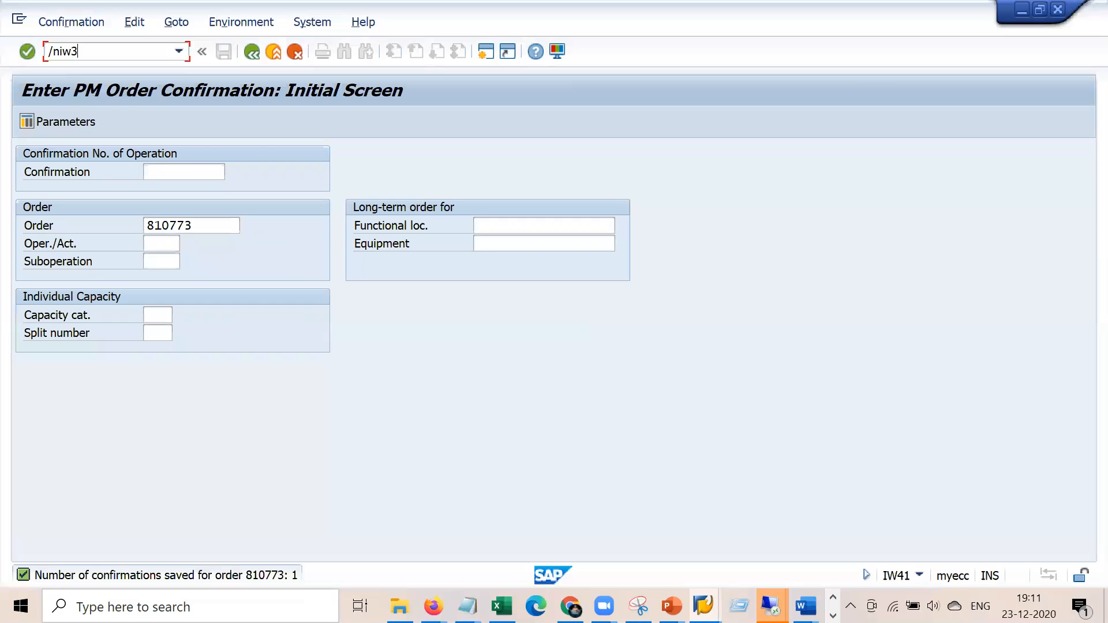
Open order 810773 for changing and check its CNF status
{"action": "key", "text": "Return"}
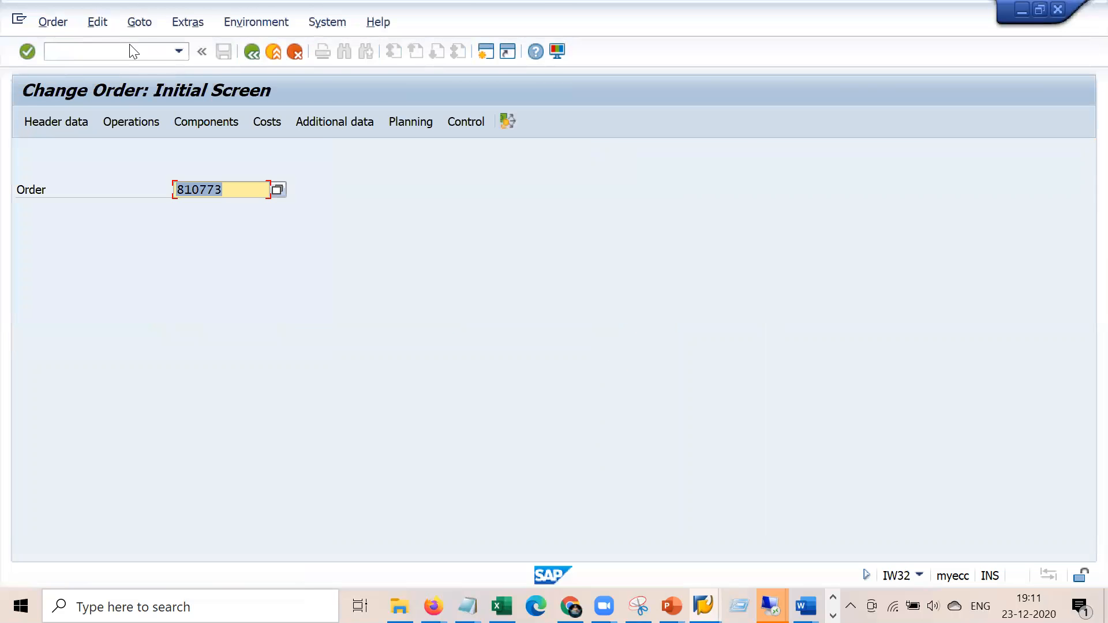
{"action": "key", "text": "Return"}
{"action": "left_click_drag", "start_coordinate": [203, 172], "coordinate": [176, 172]}
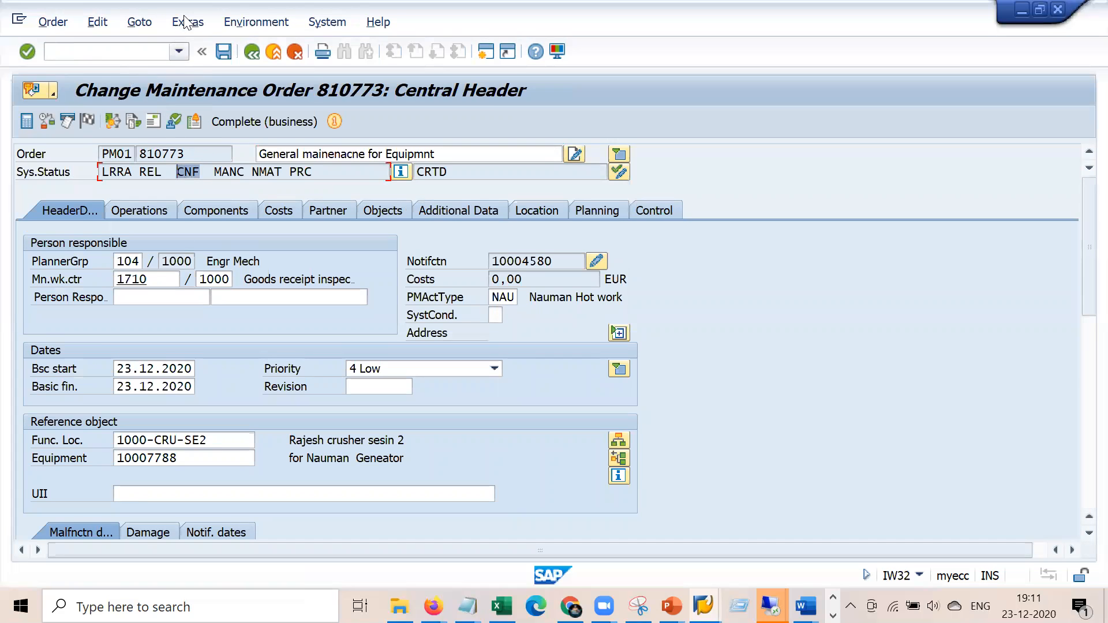
Create a default settlement rule with category CTR and receiver cost centre 2200
{"action": "left_click", "coordinate": [132, 23]}
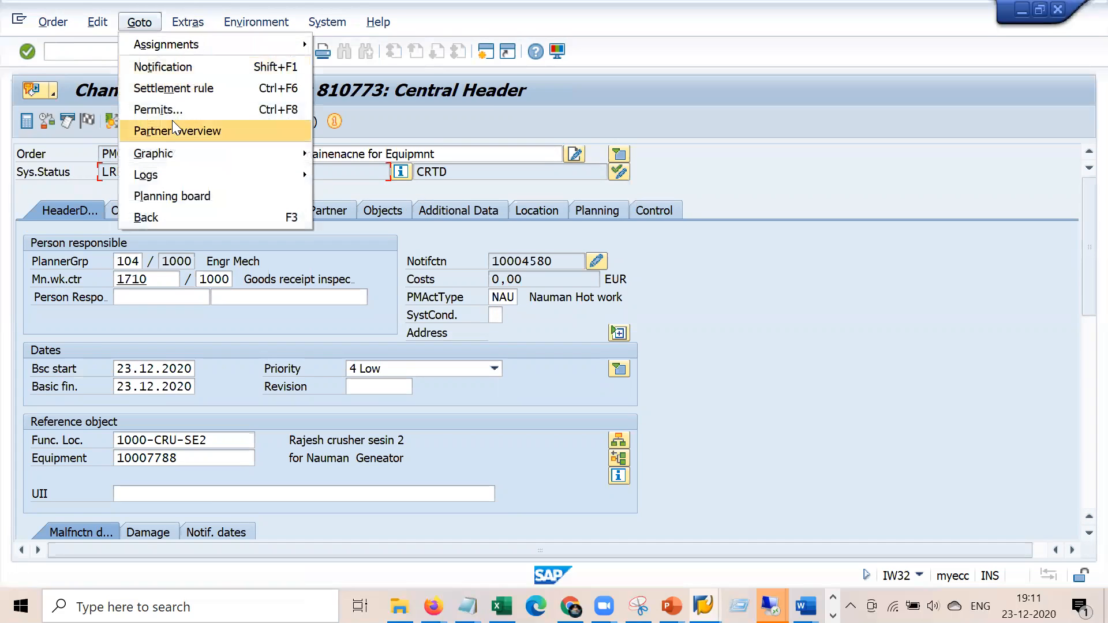
{"action": "left_click", "coordinate": [218, 89]}
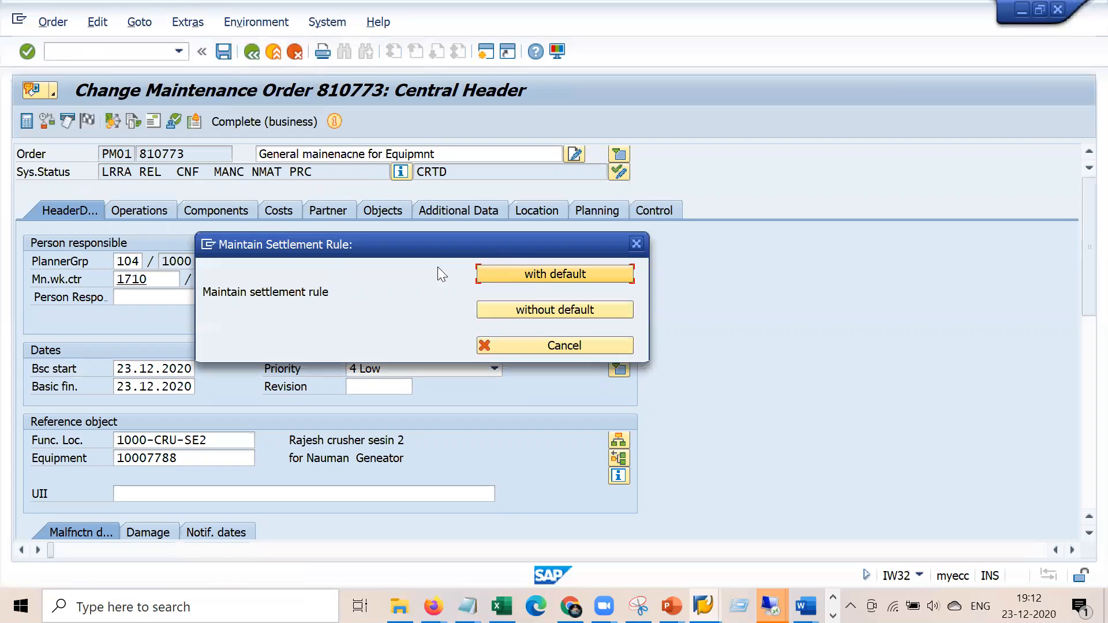
{"action": "left_click", "coordinate": [497, 271]}
{"action": "type", "text": "ctr"}
{"action": "left_click", "coordinate": [84, 242]}
{"action": "type", "text": "2200"}
{"action": "key", "text": "Return"}
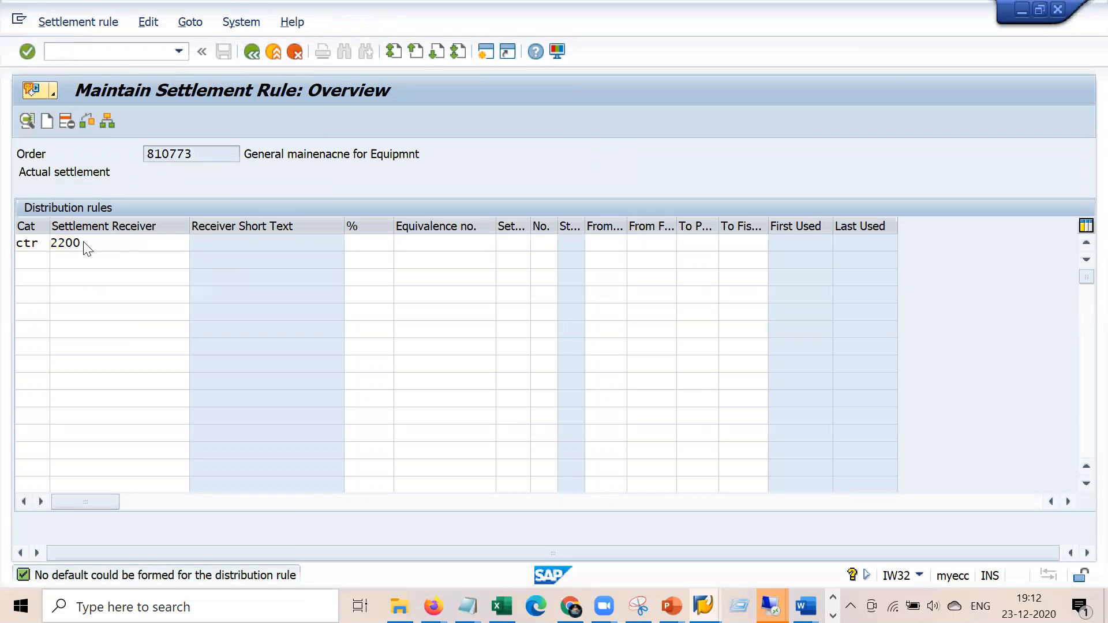
{"action": "key", "text": "Down"}
{"action": "key", "text": "Return"}
{"action": "left_click", "coordinate": [251, 53]}
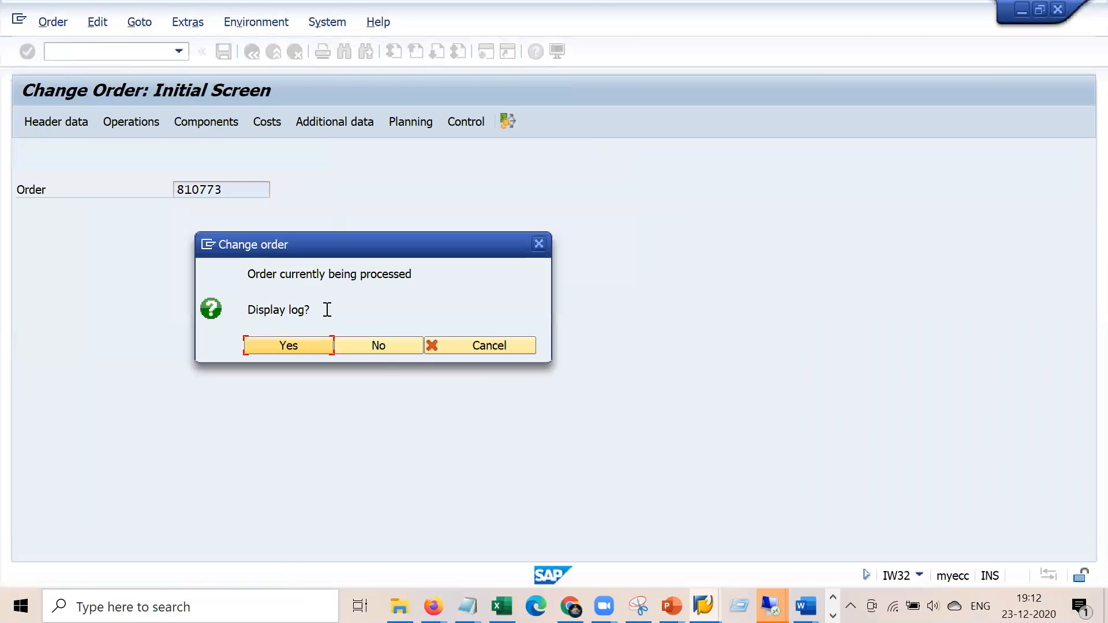
Reopen order 810773 and run its plan/actual cost report showing 84,00 actual costs
{"action": "left_click", "coordinate": [380, 347]}
{"action": "key", "text": "Return"}
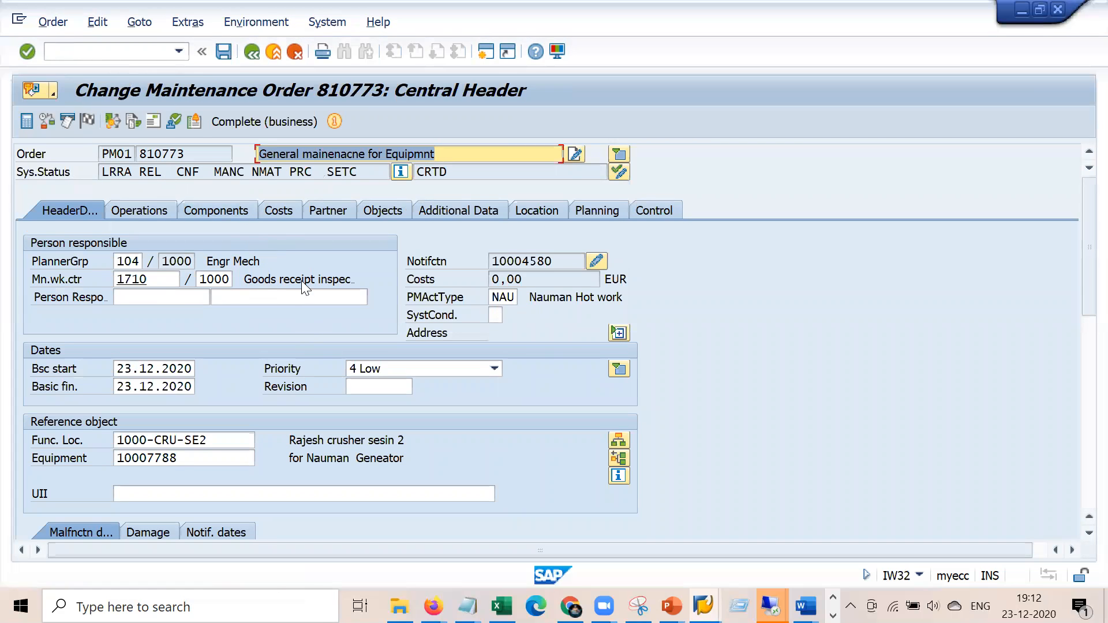
{"action": "left_click", "coordinate": [285, 211]}
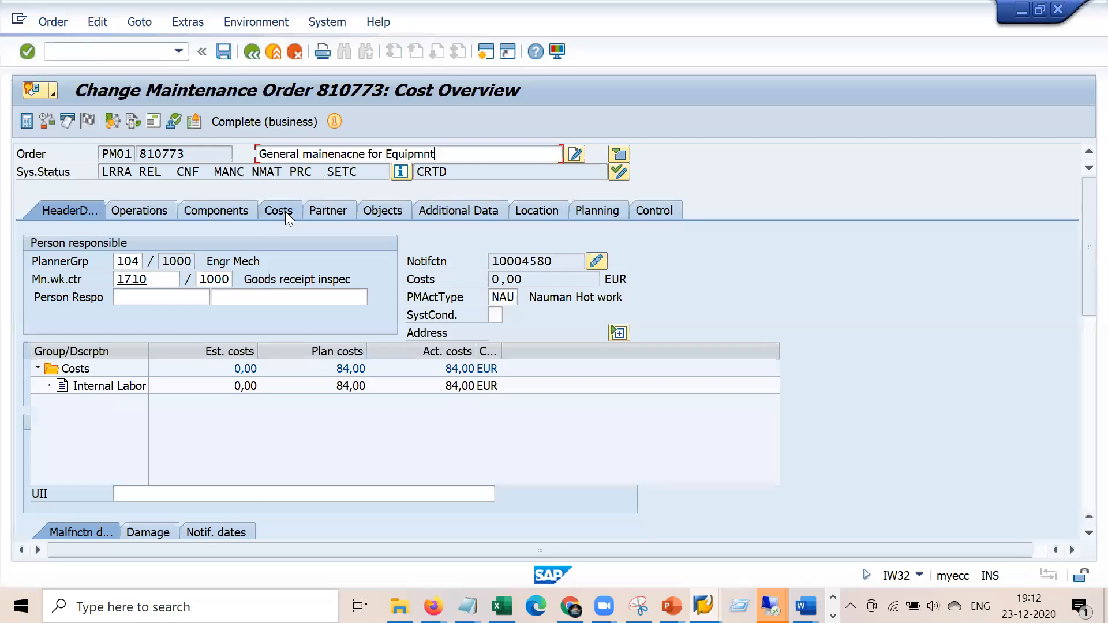
{"action": "left_click", "coordinate": [366, 416]}
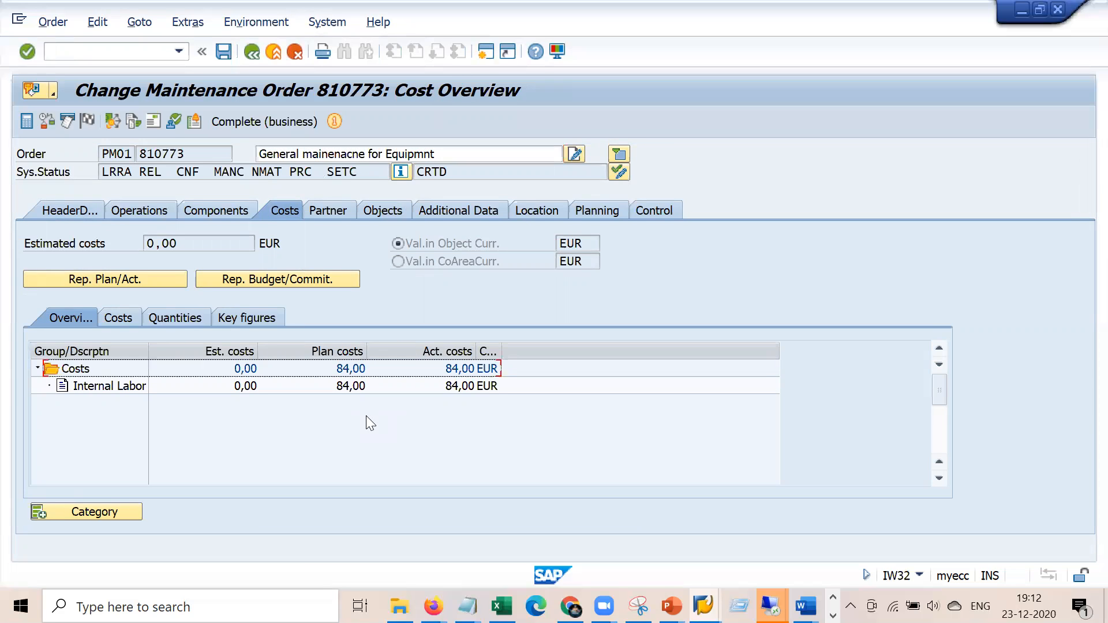
{"action": "left_click", "coordinate": [131, 278]}
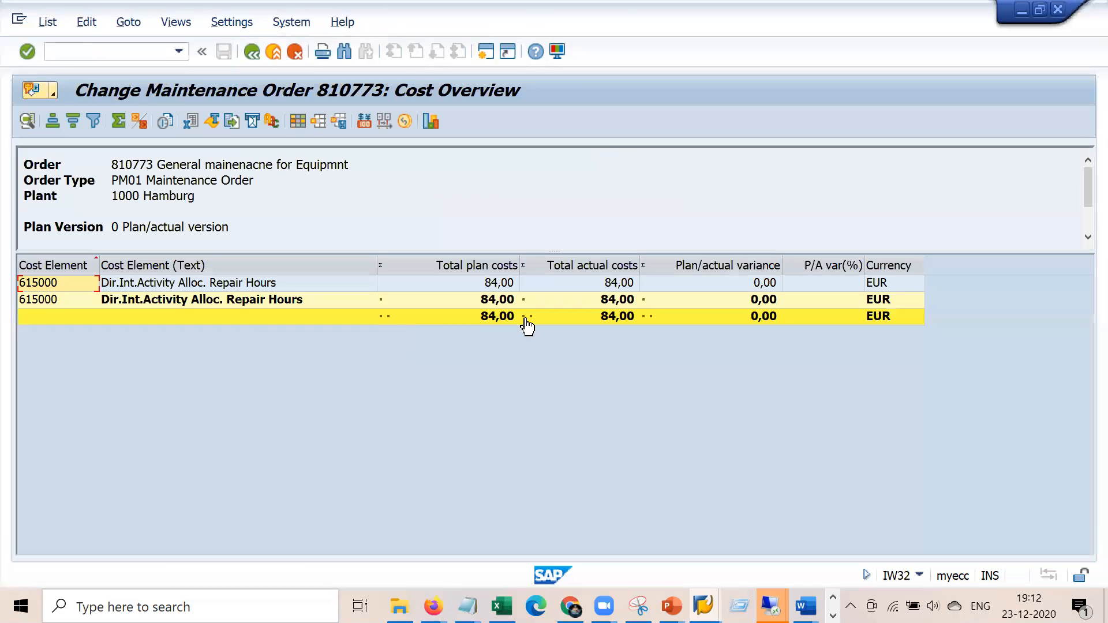
{"action": "left_click", "coordinate": [620, 316]}
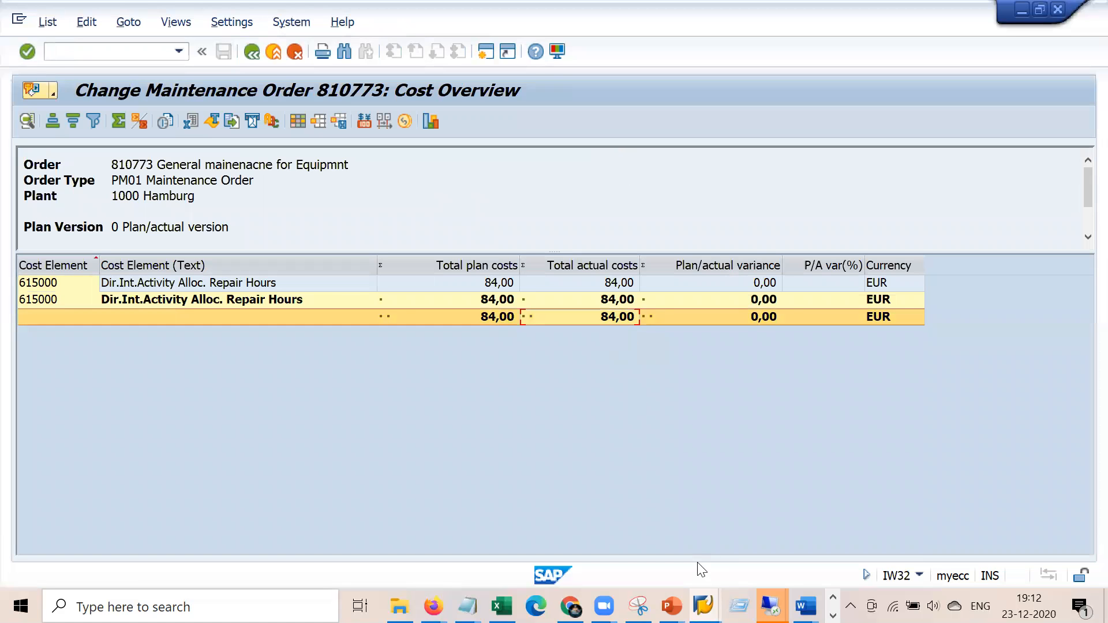
Capture the cost report with Snipping Tool, highlighting the 84,00 total, and return to SAP
{"action": "left_click", "coordinate": [639, 606]}
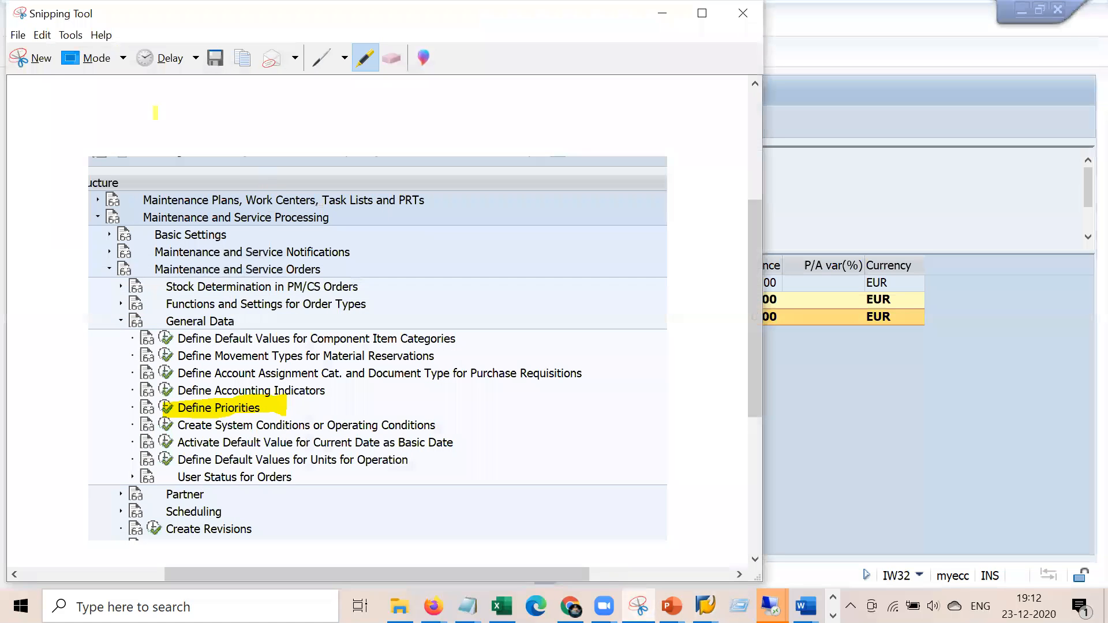
{"action": "left_click", "coordinate": [30, 58]}
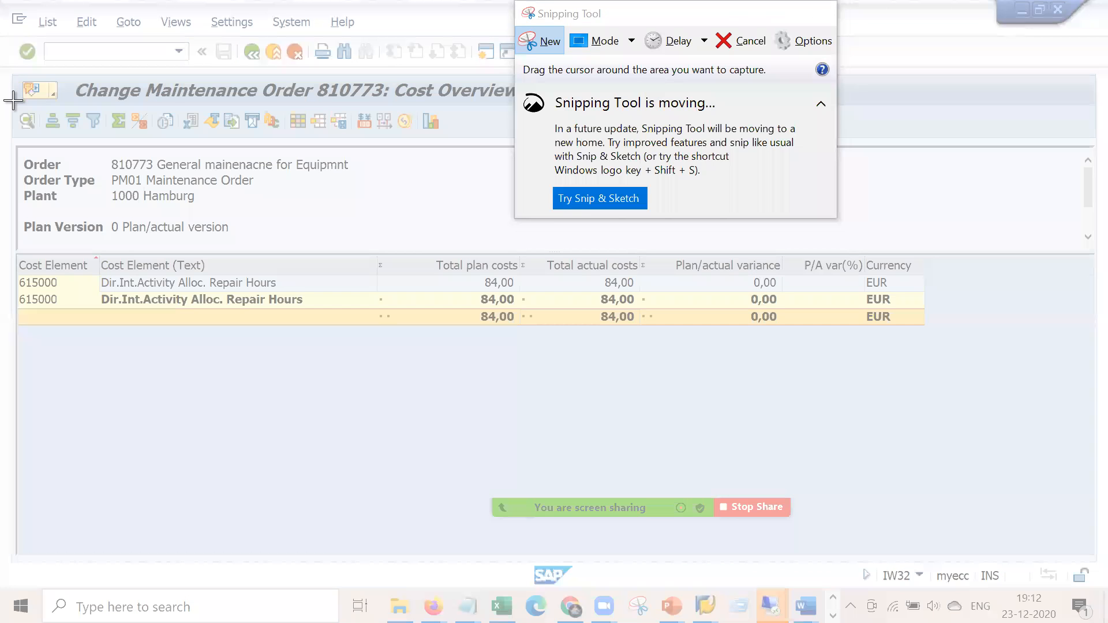
{"action": "left_click_drag", "start_coordinate": [13, 101], "coordinate": [926, 349]}
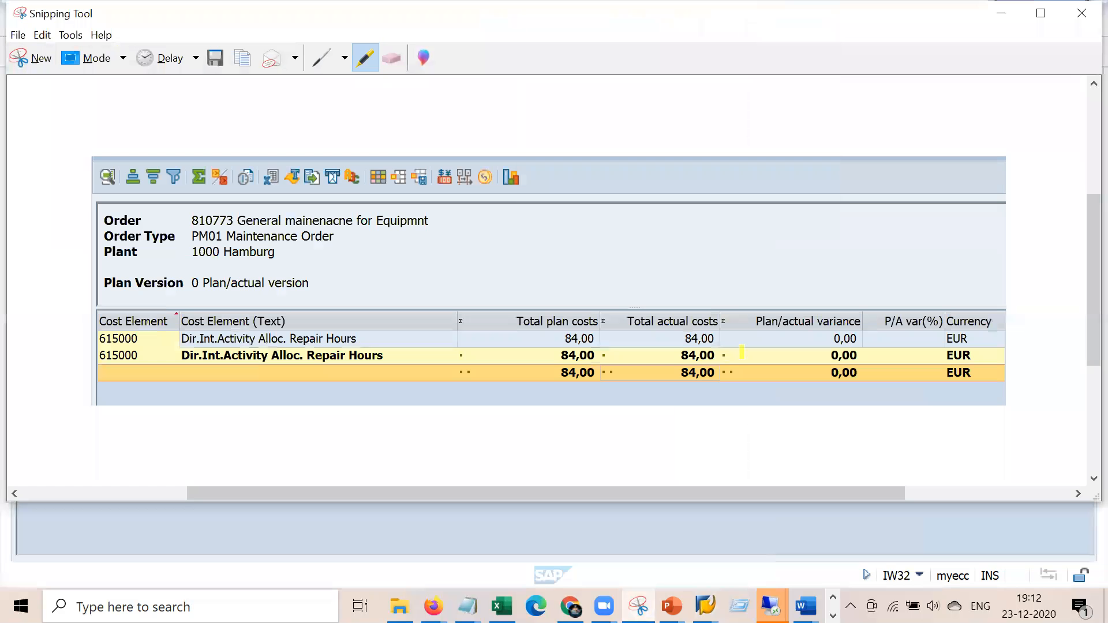
{"action": "mouse_move", "coordinate": [678, 382]}
{"action": "left_mouse_down"}
{"action": "mouse_move", "coordinate": [711, 386]}
{"action": "mouse_move", "coordinate": [742, 359]}
{"action": "mouse_move", "coordinate": [684, 386]}
{"action": "left_mouse_up"}
{"action": "left_click", "coordinate": [630, 528]}
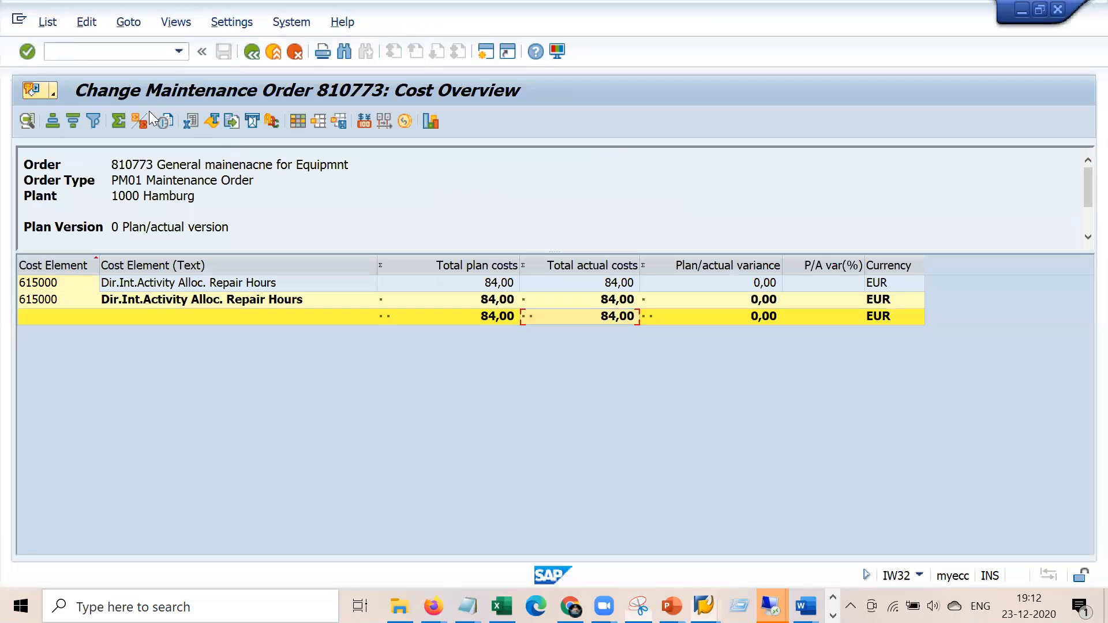
{"action": "left_click", "coordinate": [139, 51]}
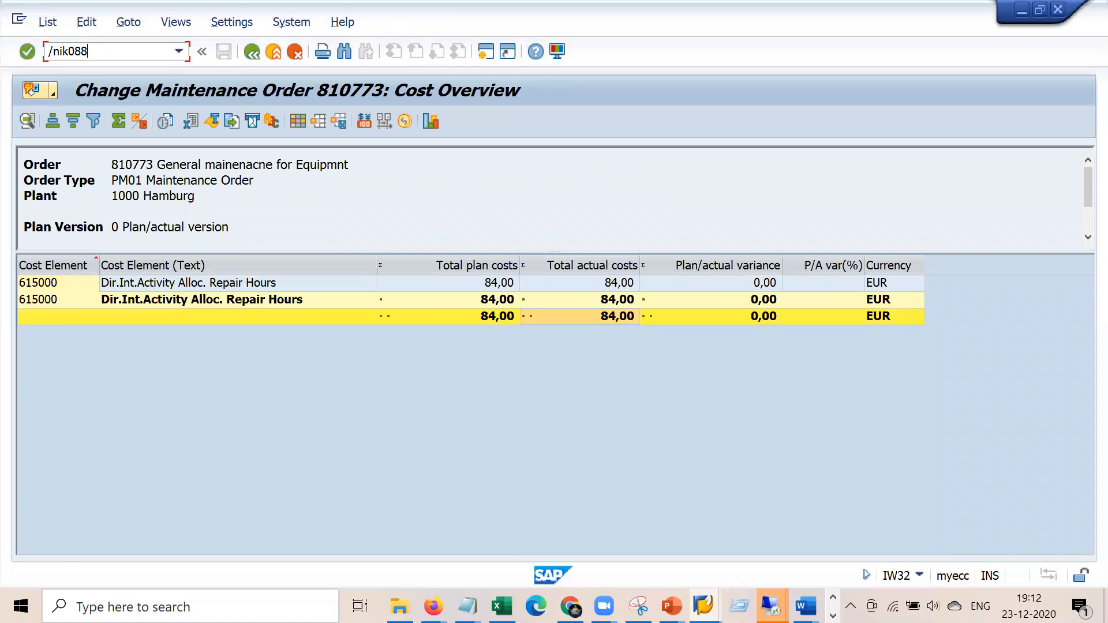
Run a KO88 test settlement of order 810773 for period 12, showing the 84,00 settled total
{"action": "key", "text": "Return"}
{"action": "type", "text": "k"}
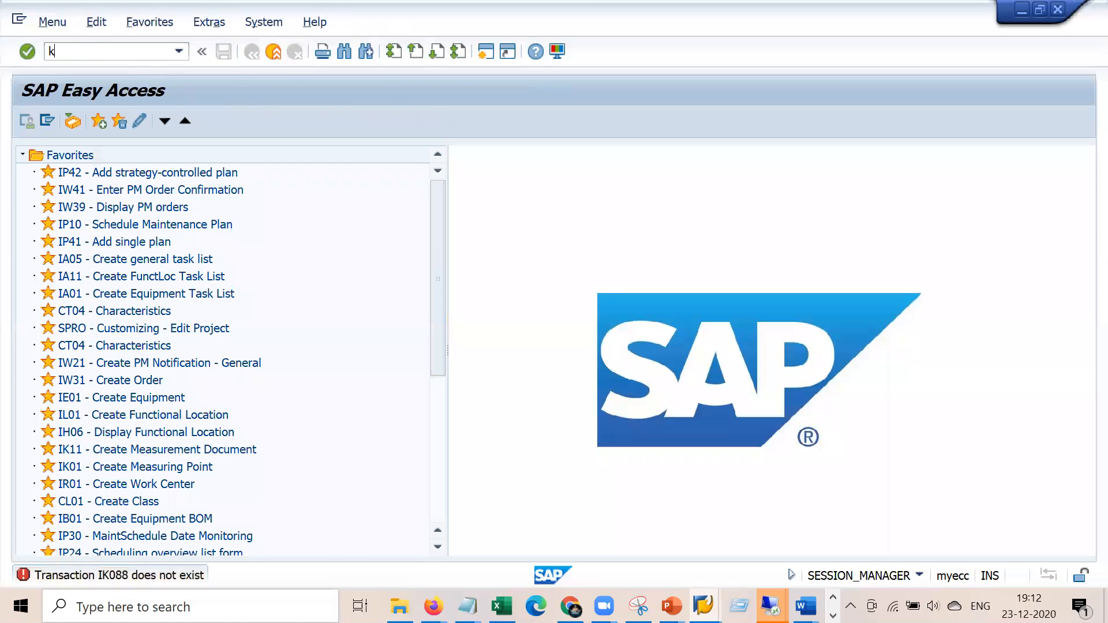
{"action": "key", "text": "Return"}
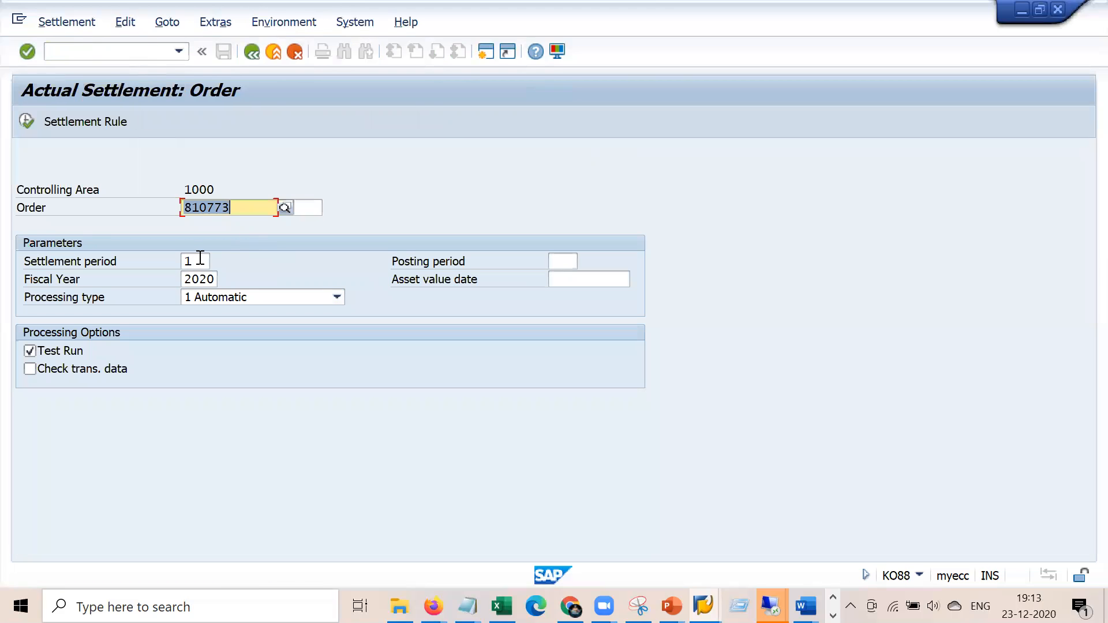
{"action": "left_click", "coordinate": [200, 258]}
{"action": "type", "text": "12"}
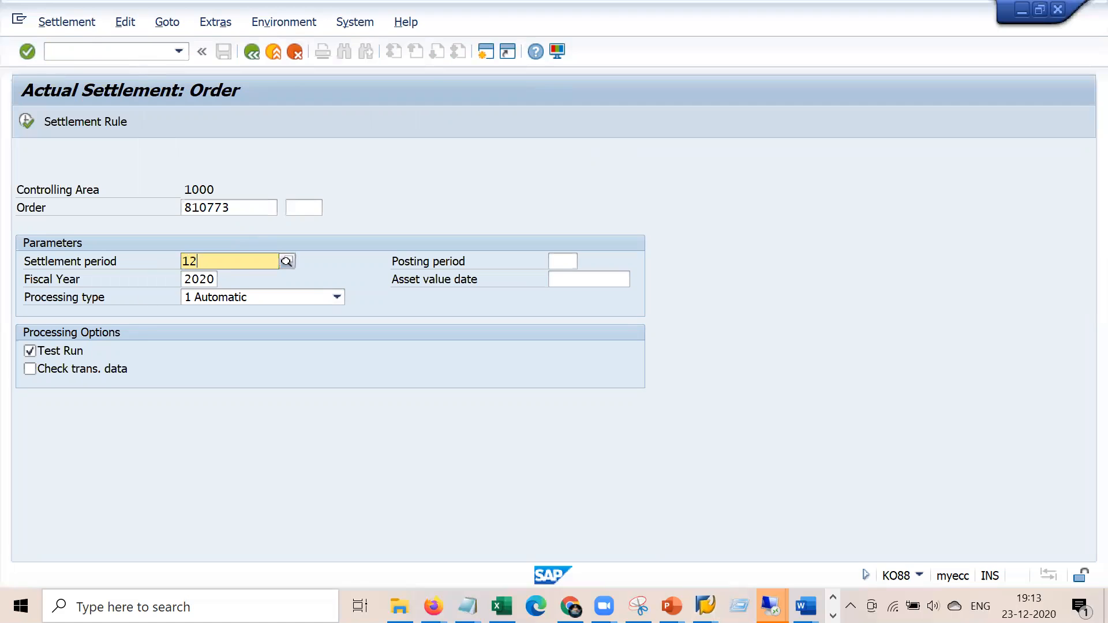
{"action": "left_click", "coordinate": [22, 118]}
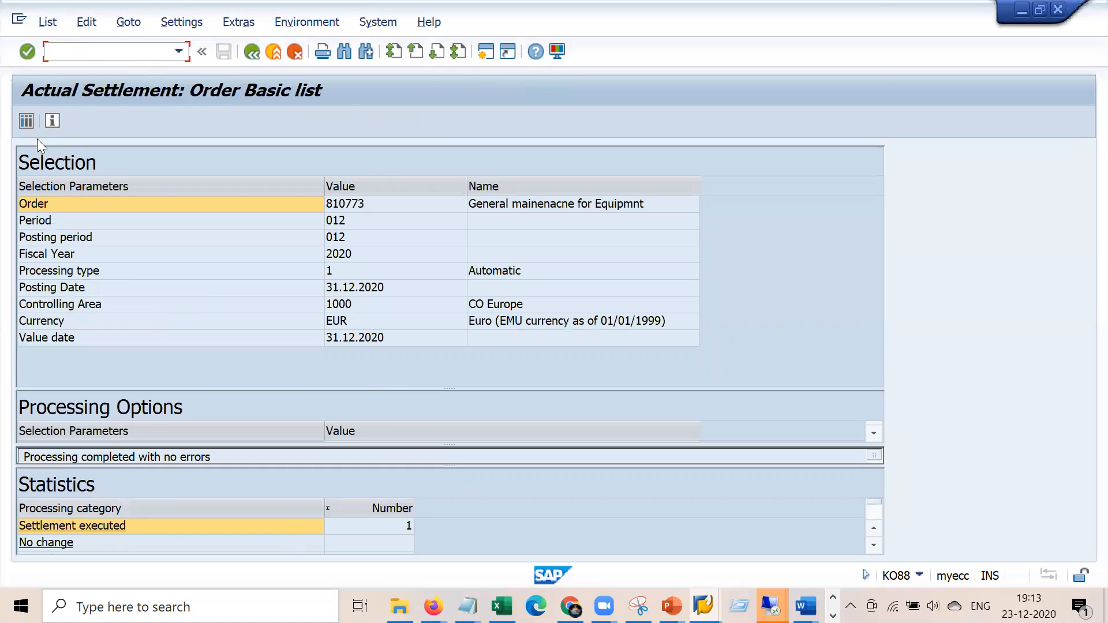
{"action": "left_click", "coordinate": [28, 120]}
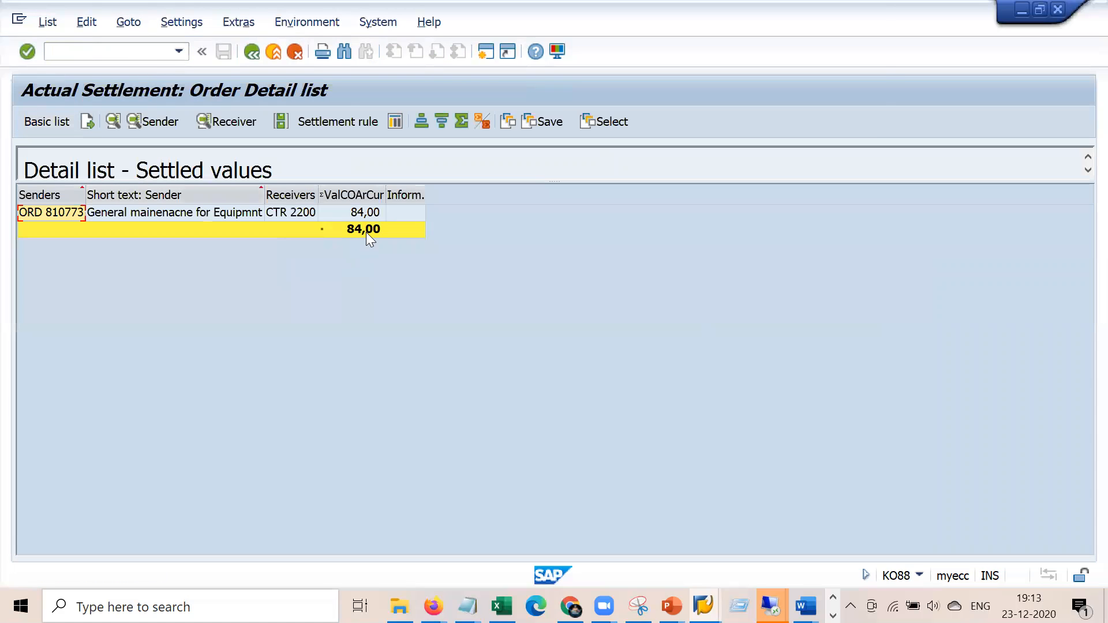
{"action": "left_click", "coordinate": [366, 232]}
Turn off Test Run and execute the real settlement for period 12/2020
{"action": "left_click", "coordinate": [639, 606]}
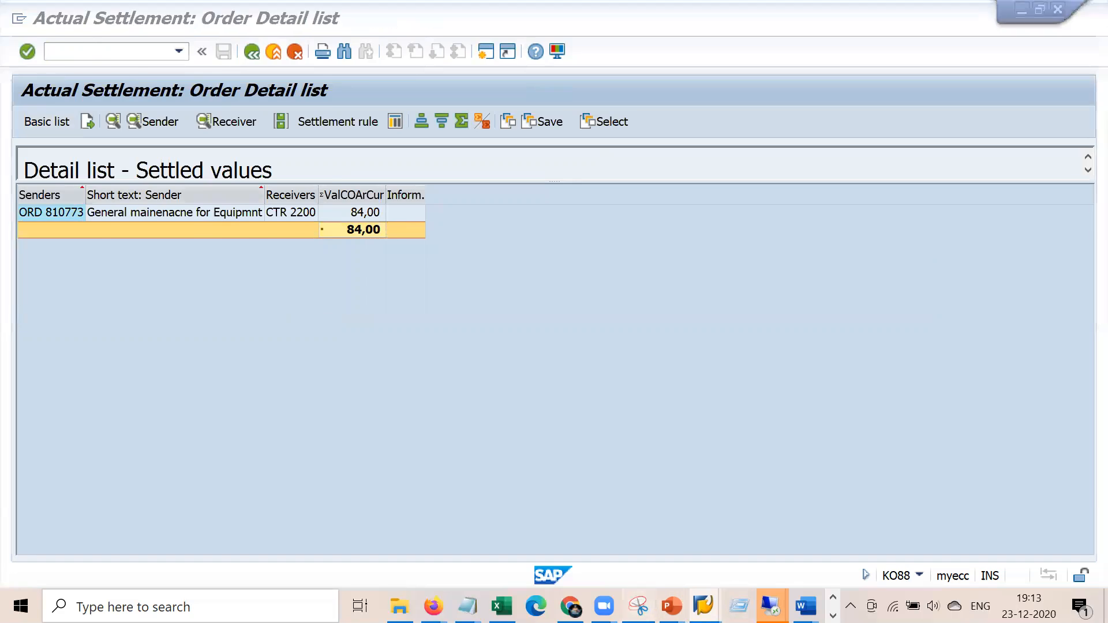
{"action": "key", "text": "alt+Tab"}
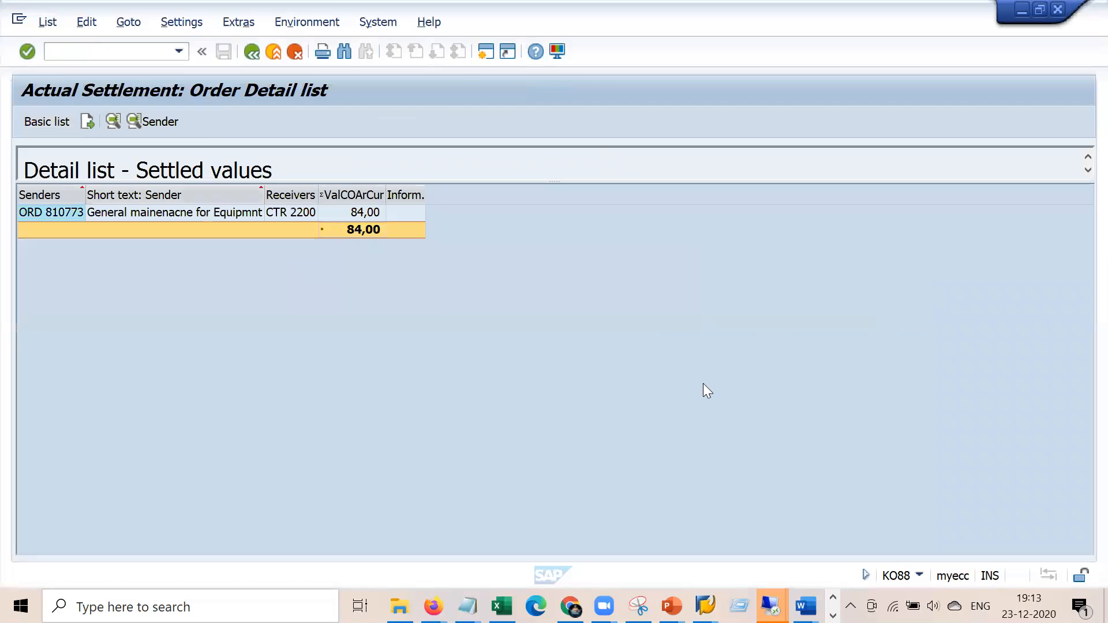
{"action": "left_click", "coordinate": [252, 52]}
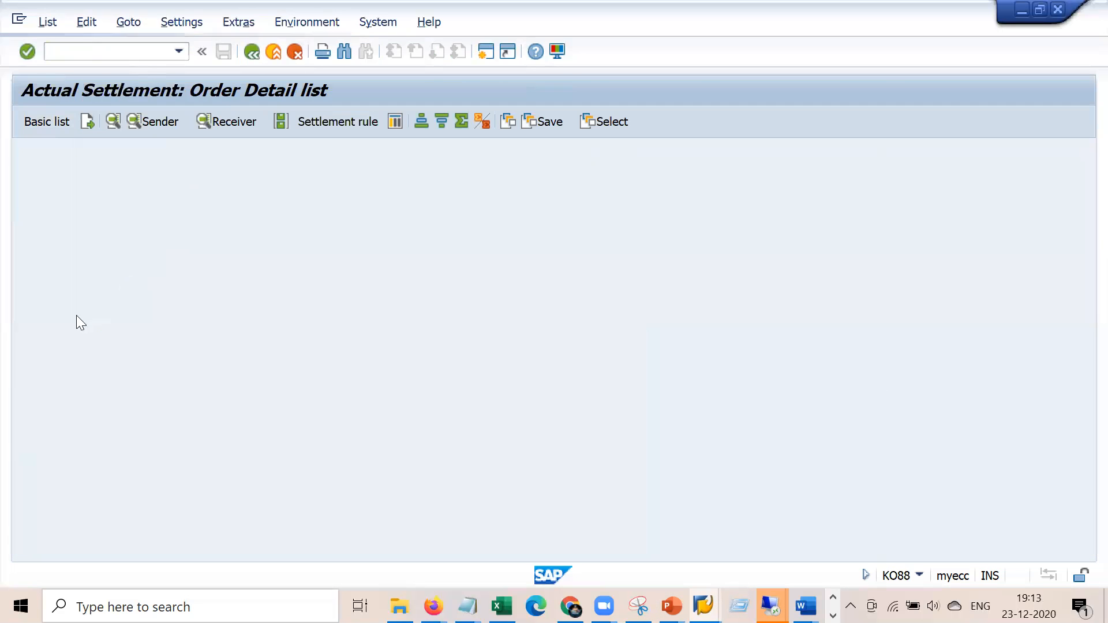
{"action": "left_click", "coordinate": [252, 51]}
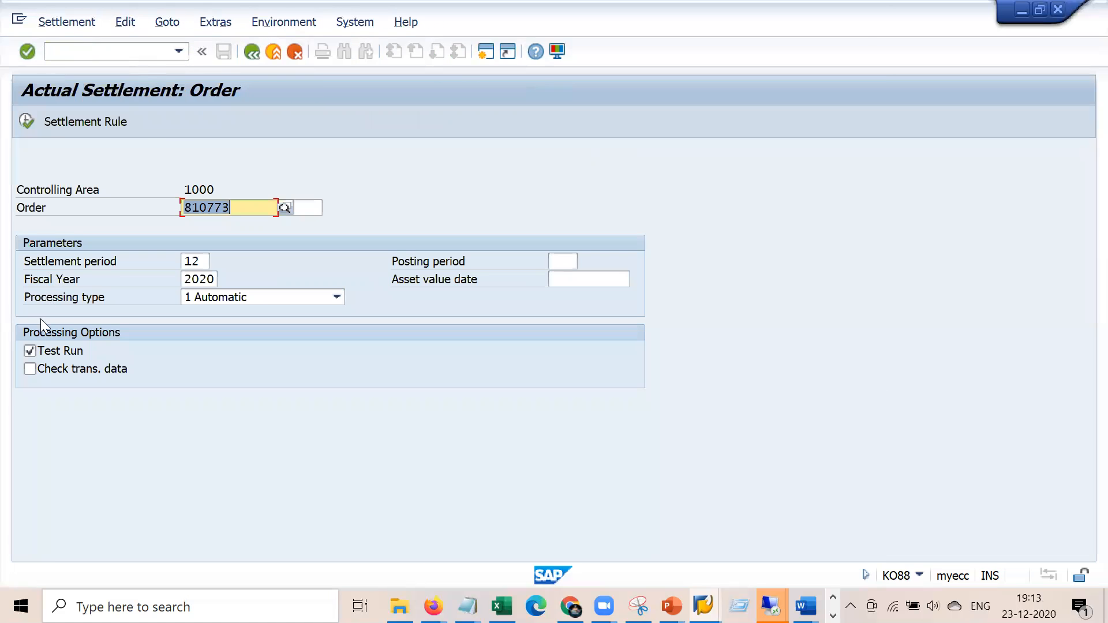
{"action": "left_click", "coordinate": [30, 352]}
{"action": "left_click", "coordinate": [24, 121]}
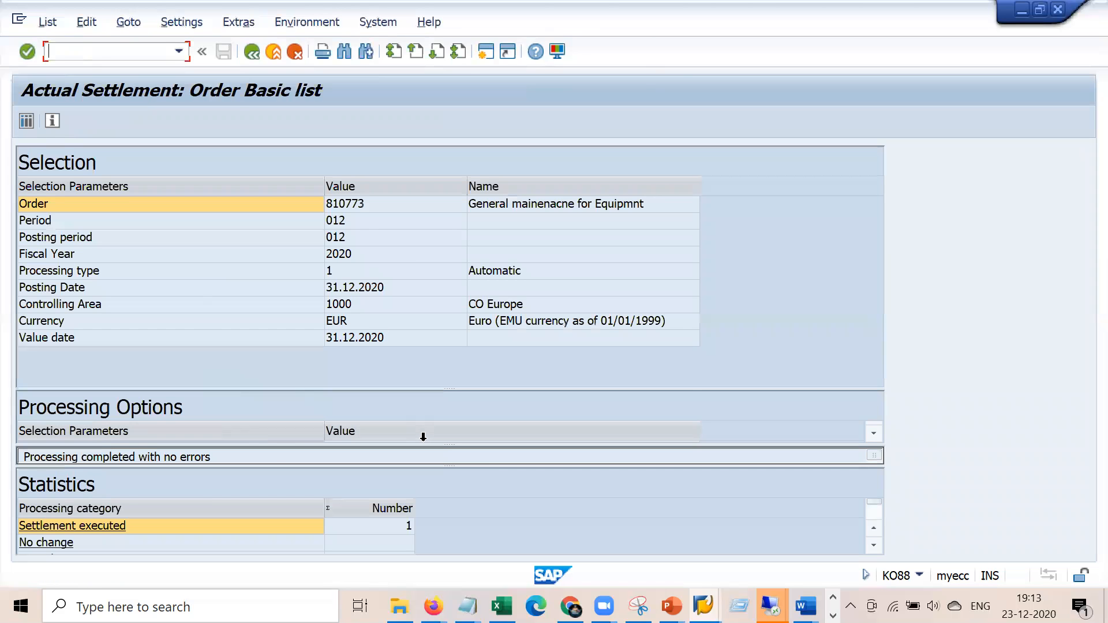
{"action": "left_click", "coordinate": [252, 51]}
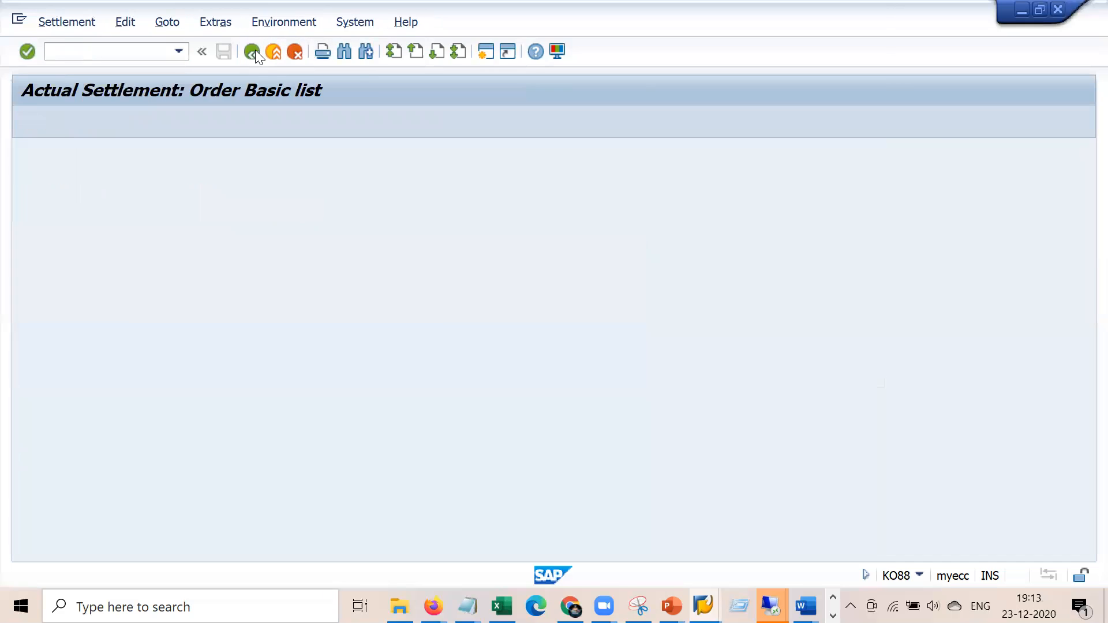
{"action": "left_click", "coordinate": [159, 50]}
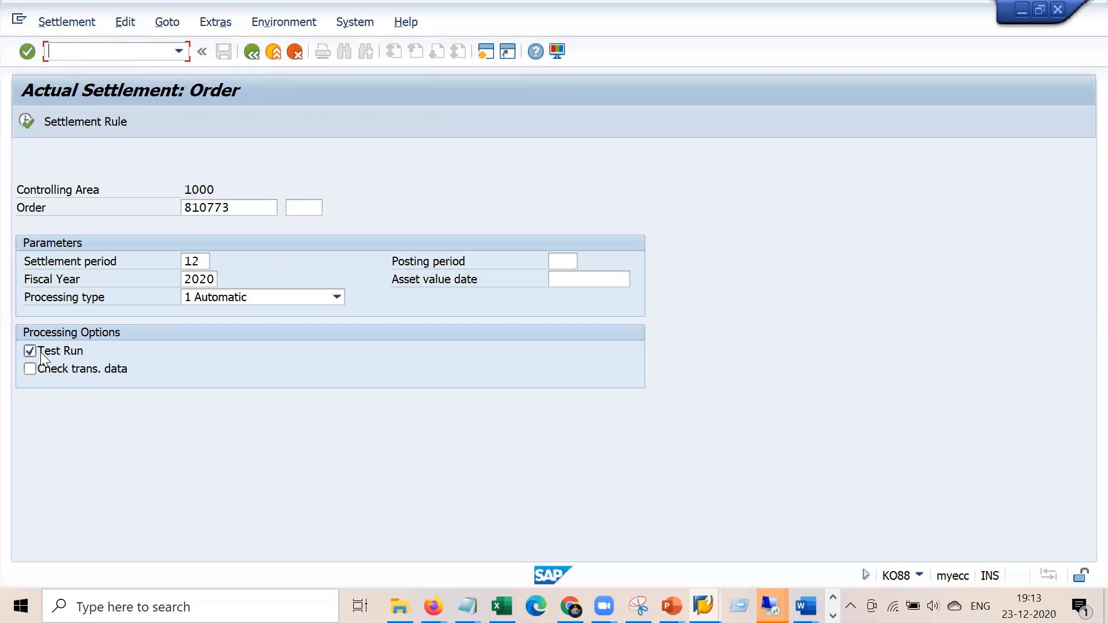
{"action": "left_click", "coordinate": [26, 119]}
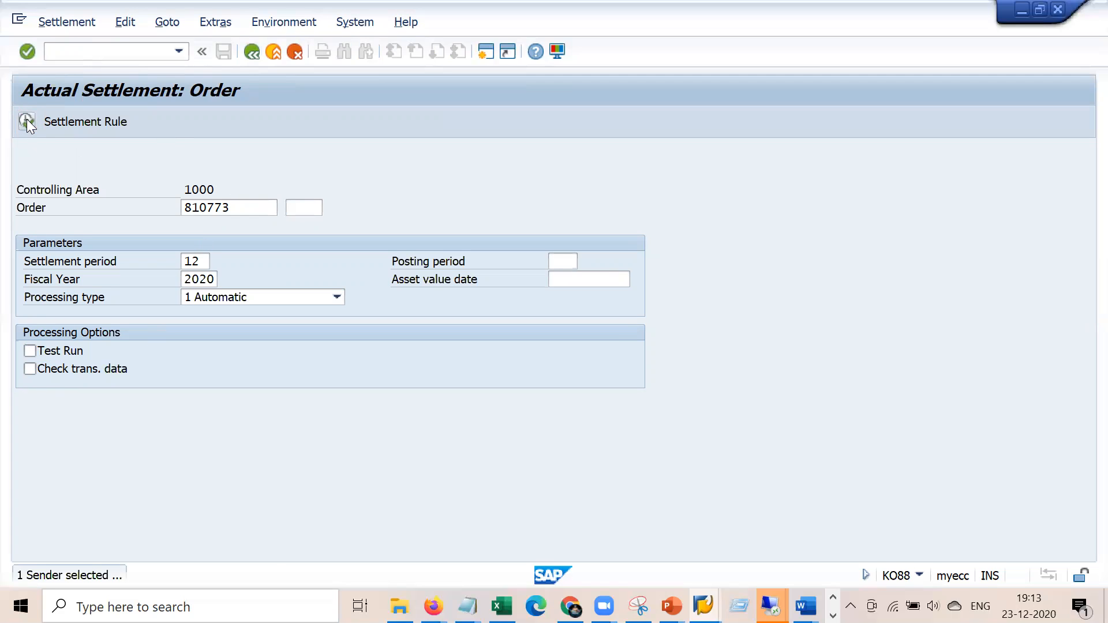
Return to the start screen and reopen order 810773's central header
{"action": "left_click", "coordinate": [144, 57]}
{"action": "type", "text": "/n"}
{"action": "key", "text": "Return"}
{"action": "left_click", "coordinate": [142, 57]}
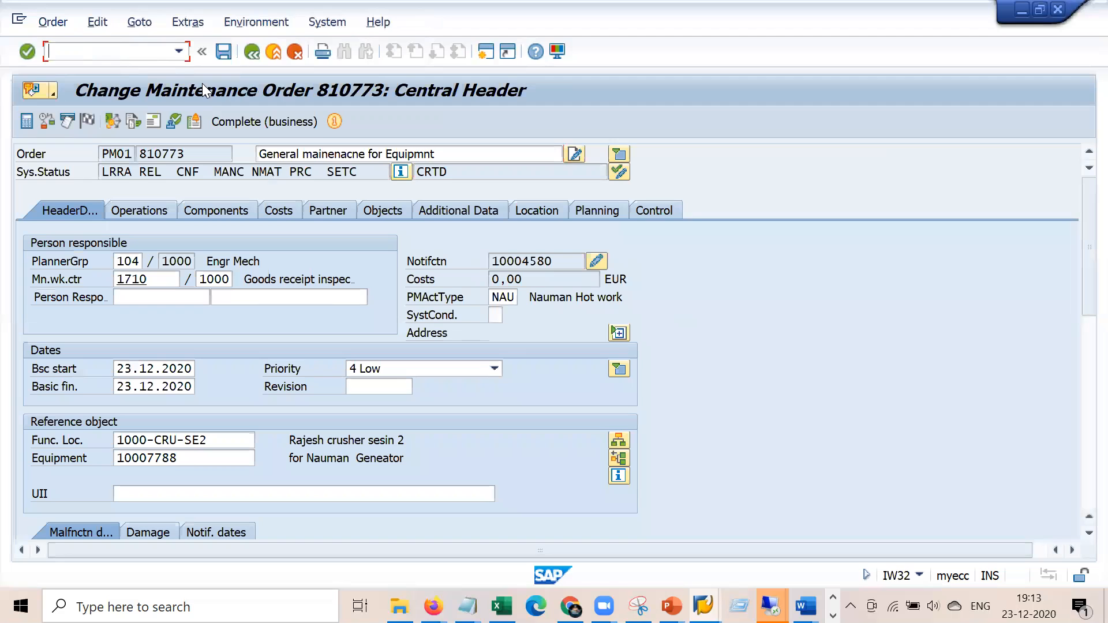
Run order 810773's plan/actual report and compare the 84,00- settlement credit with the earlier capture
{"action": "left_click", "coordinate": [288, 202]}
{"action": "left_click", "coordinate": [135, 282]}
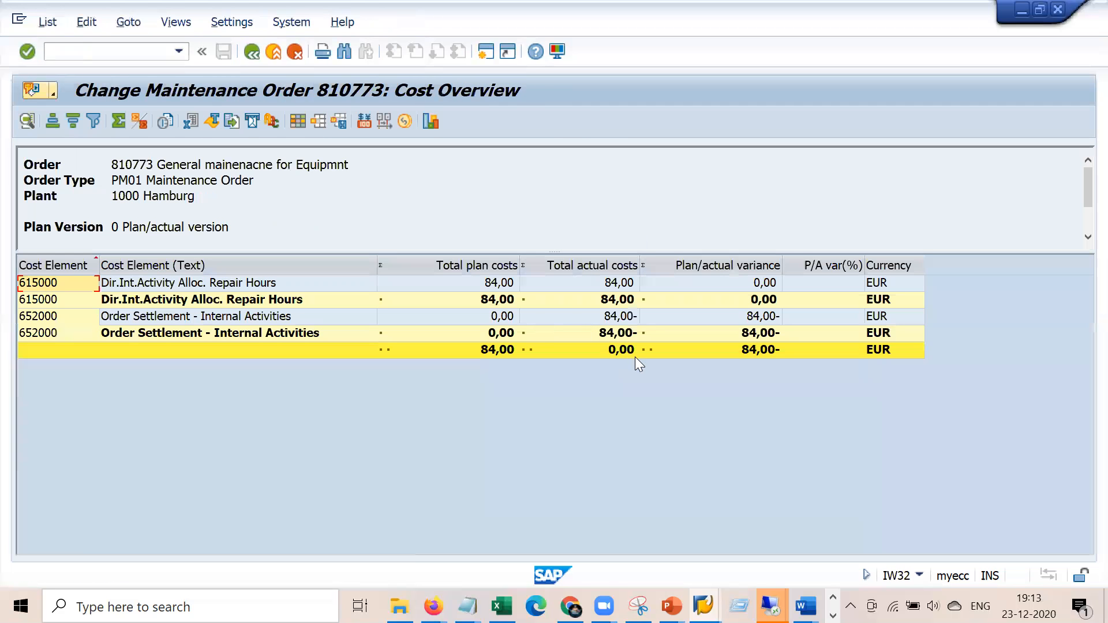
{"action": "left_click", "coordinate": [635, 357]}
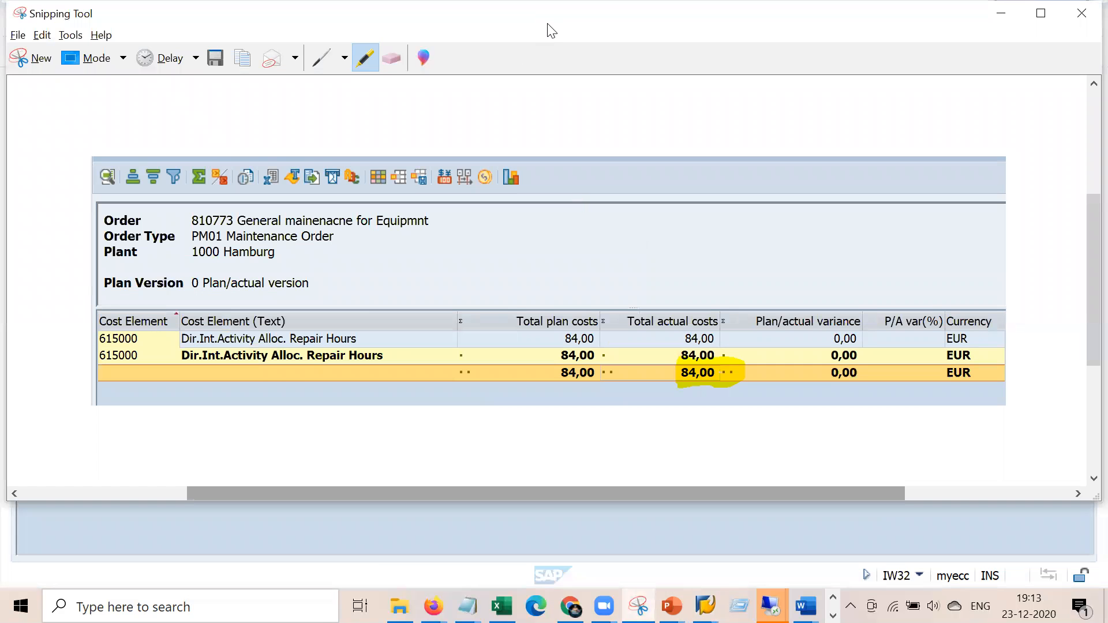
{"action": "left_click_drag", "start_coordinate": [547, 23], "coordinate": [438, 56]}
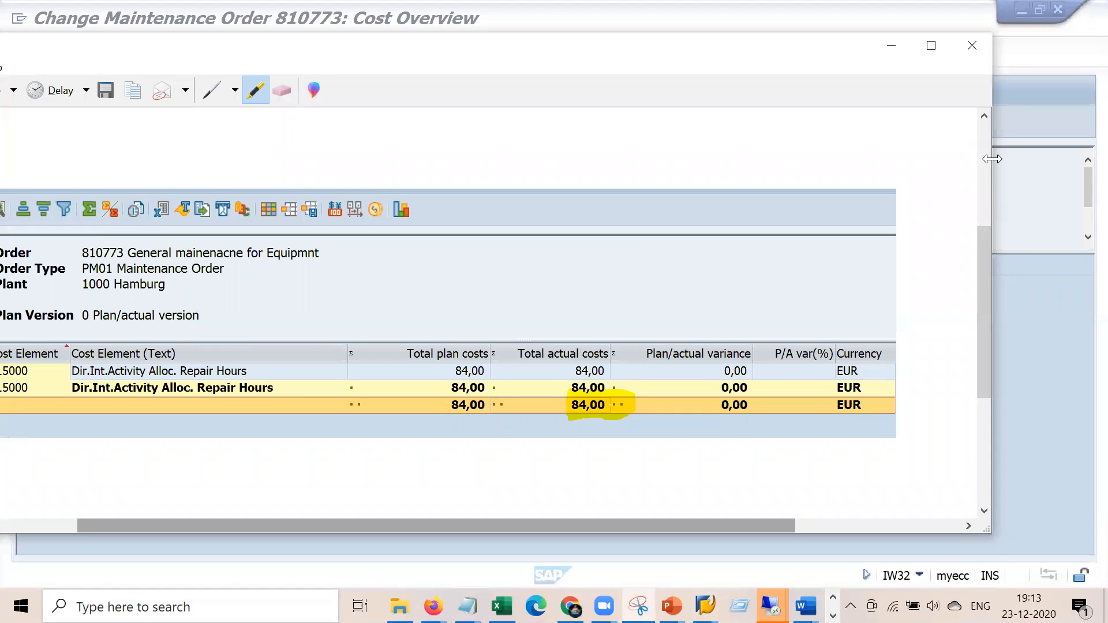
{"action": "left_click_drag", "start_coordinate": [992, 159], "coordinate": [654, 161]}
{"action": "left_click_drag", "start_coordinate": [320, 526], "coordinate": [452, 531]}
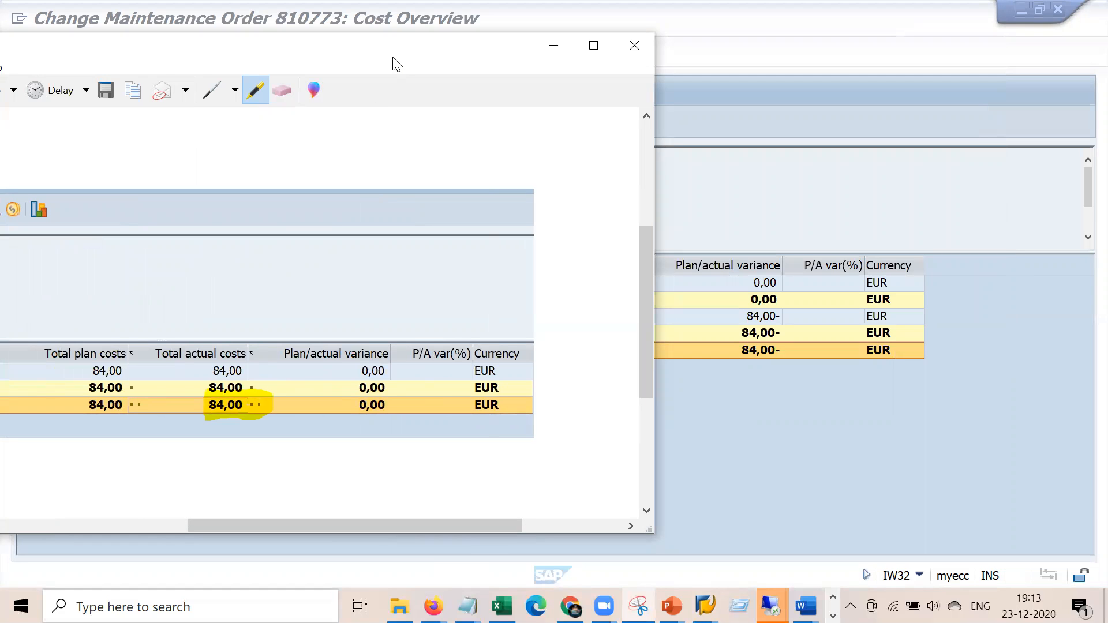
{"action": "left_click_drag", "start_coordinate": [396, 64], "coordinate": [281, 110]}
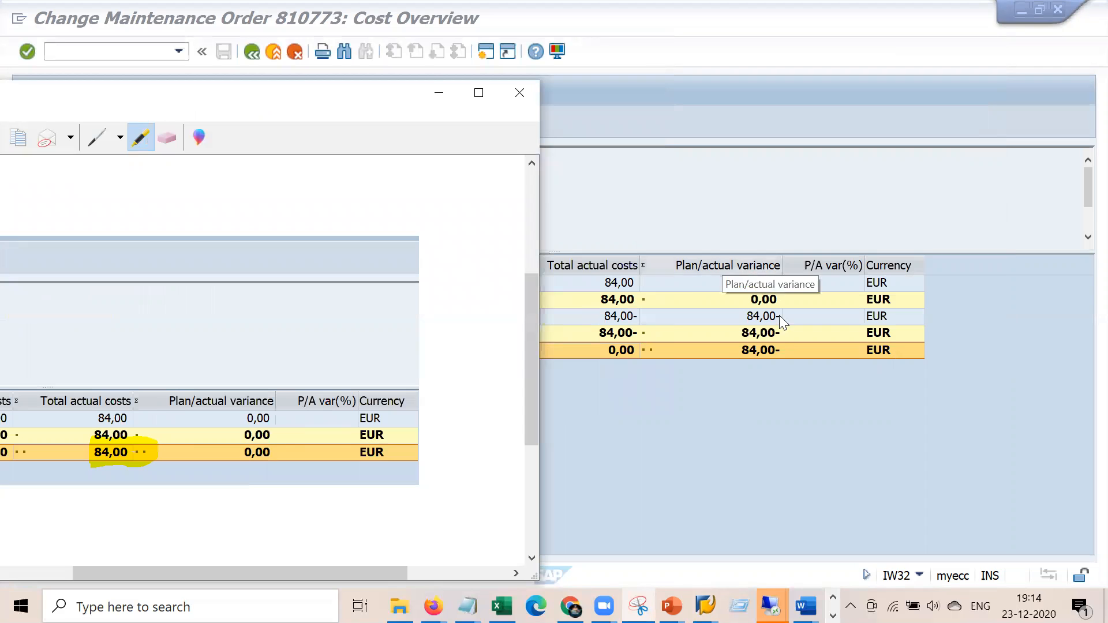
{"action": "left_click", "coordinate": [438, 95]}
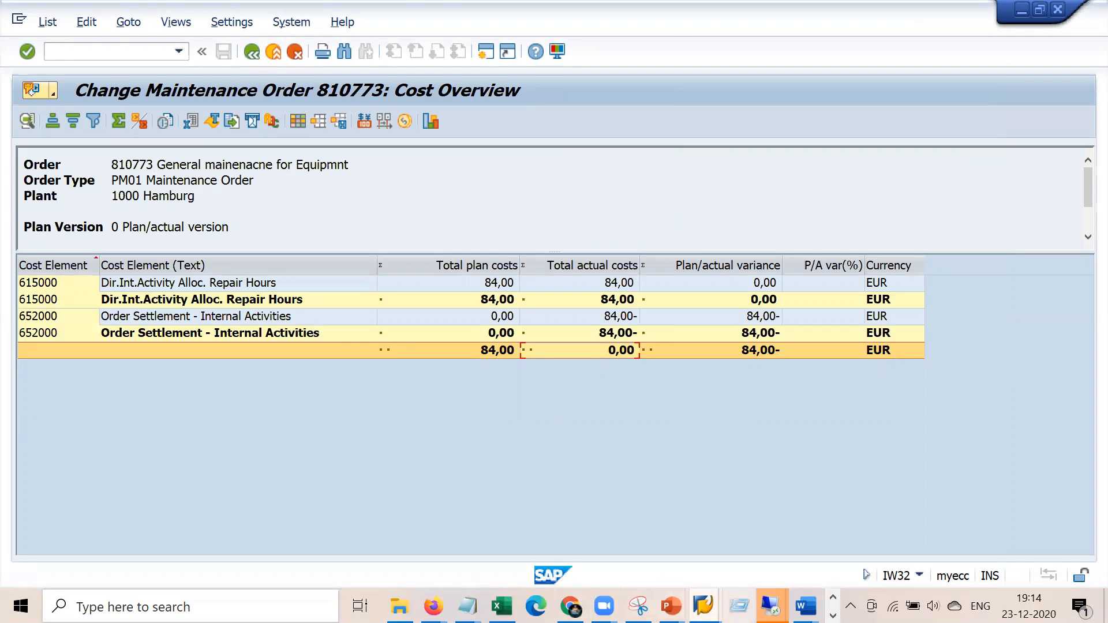
Bring the Blueprint PM Word document to the front
{"action": "left_click", "coordinate": [771, 606]}
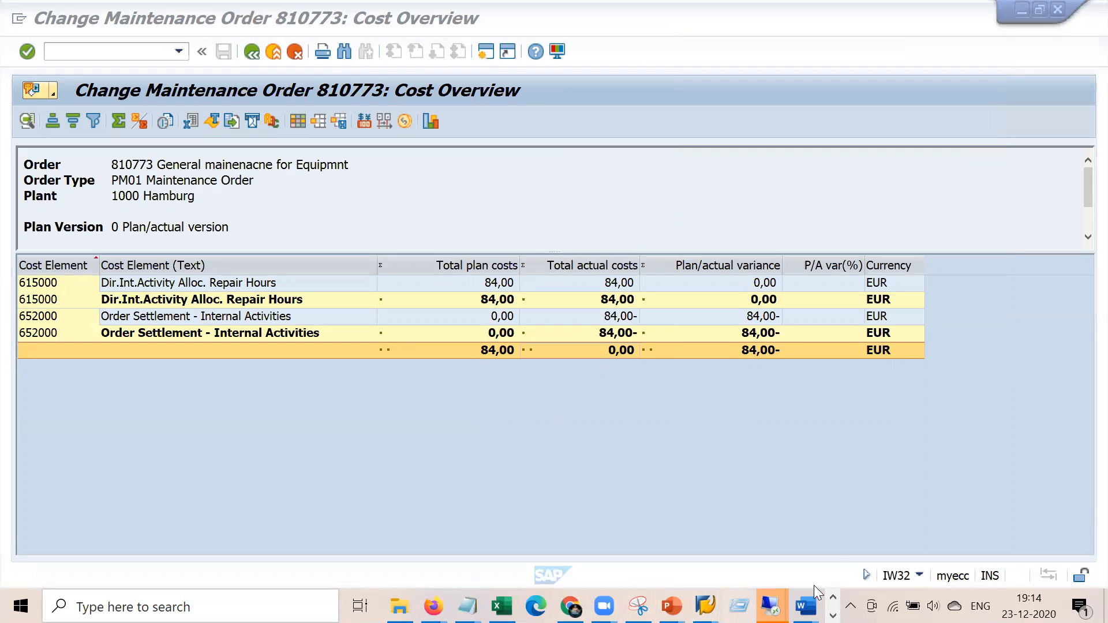
{"action": "key", "text": "super+r"}
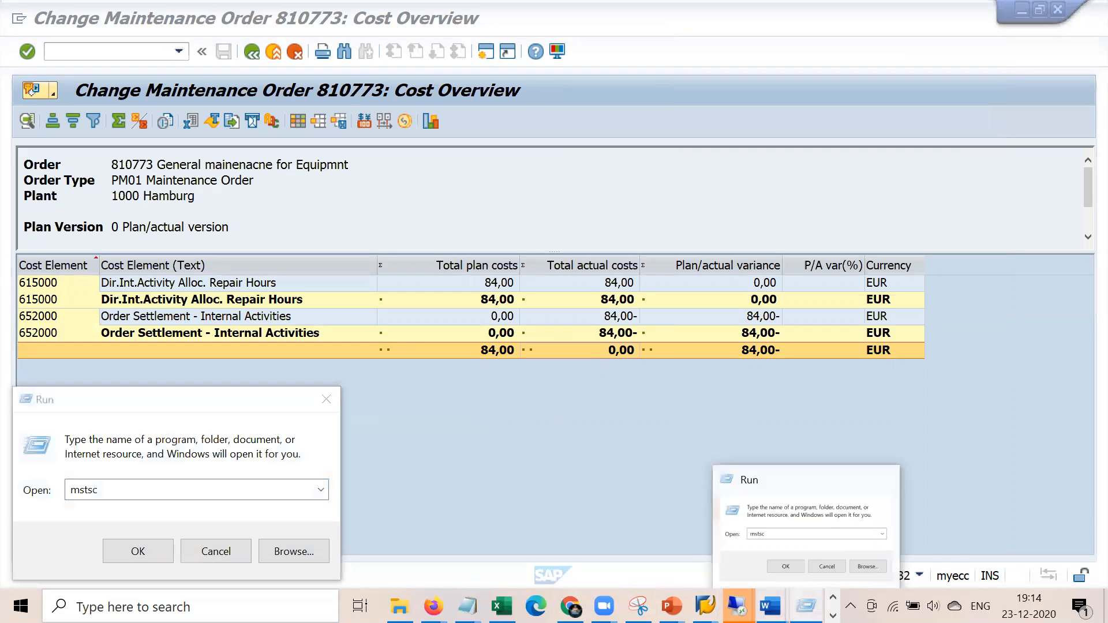
{"action": "left_click", "coordinate": [771, 606]}
{"action": "left_click", "coordinate": [684, 527]}
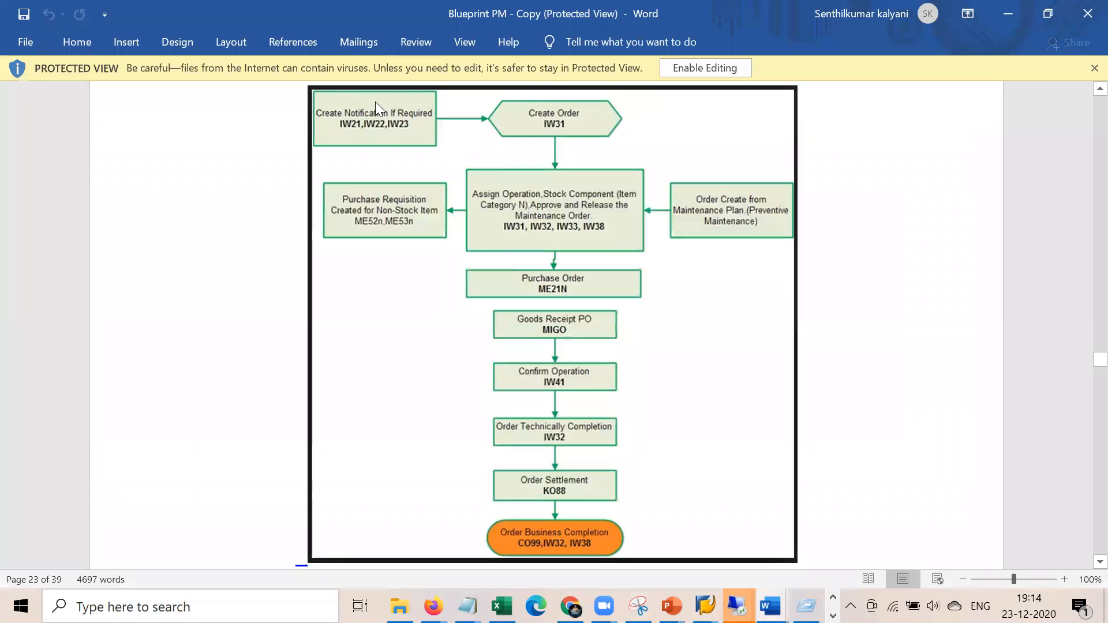
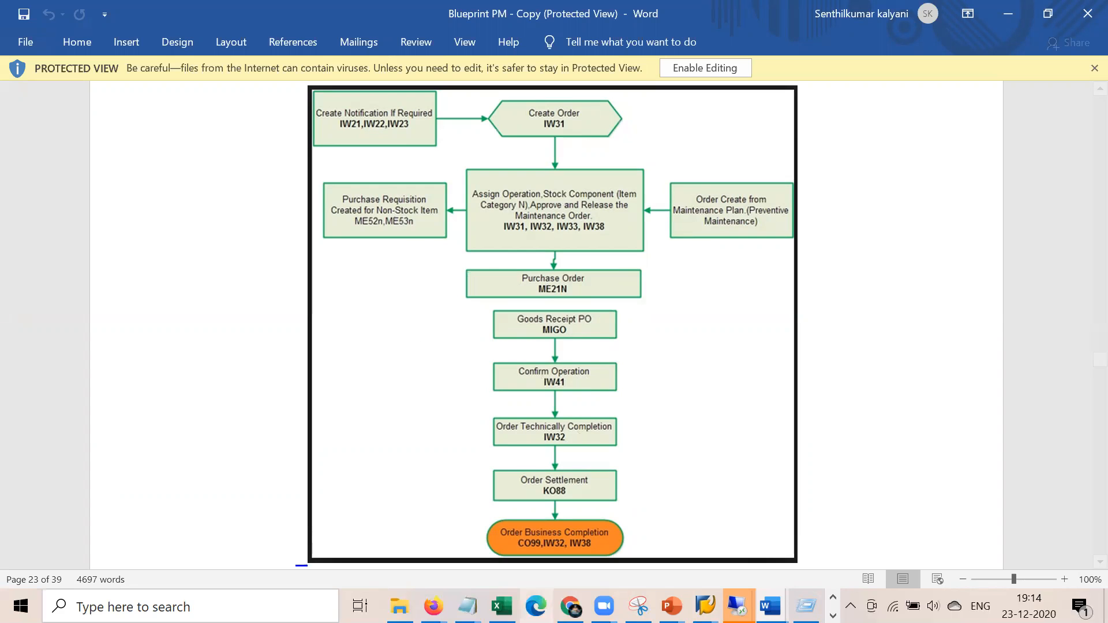
Review the cost type and Priorities lines in the Notepad work-order notes
{"action": "mouse_move", "coordinate": [468, 604]}
{"action": "left_click", "coordinate": [407, 528]}
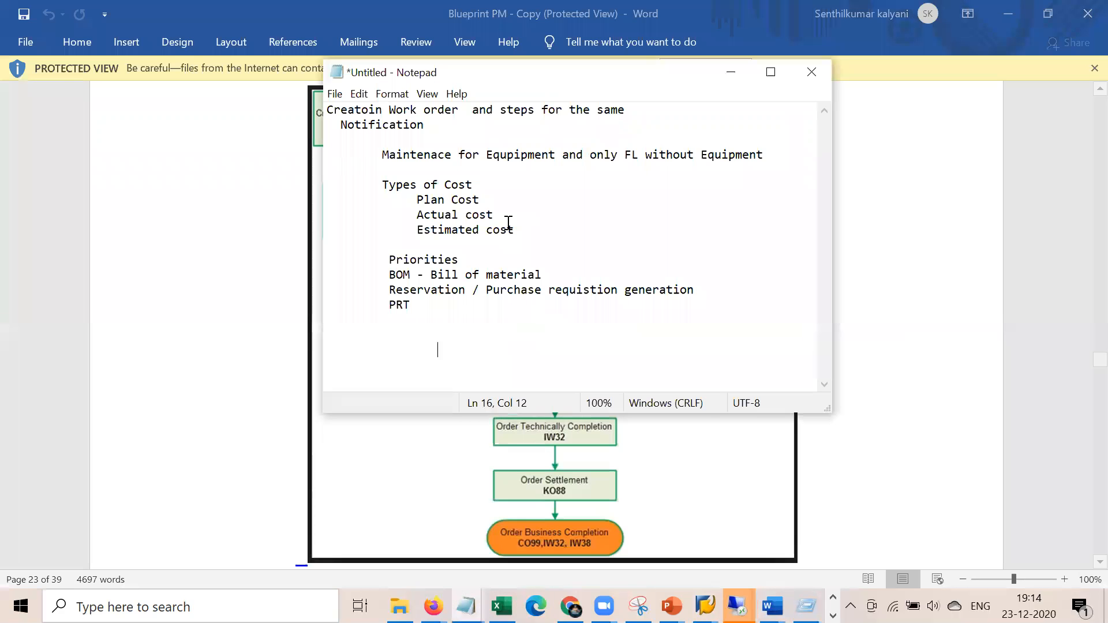
{"action": "left_click_drag", "start_coordinate": [517, 233], "coordinate": [412, 199]}
{"action": "left_click", "coordinate": [445, 354]}
{"action": "left_click_drag", "start_coordinate": [461, 262], "coordinate": [735, 299]}
{"action": "left_click", "coordinate": [453, 346]}
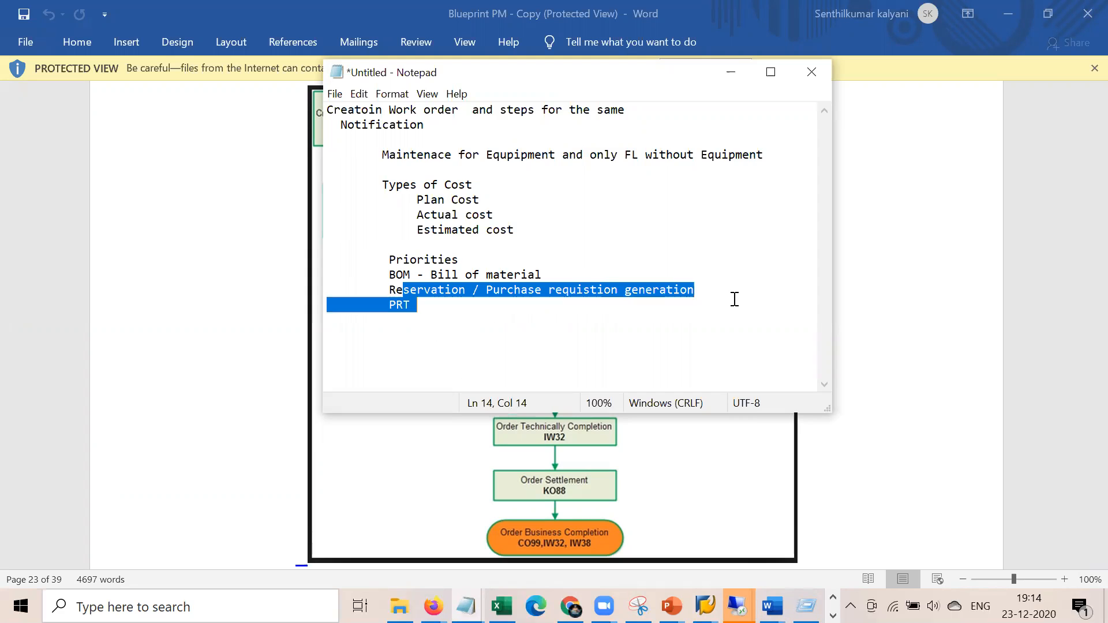
Switch from the Word flowchart back to order 810773's SAP cost overview
{"action": "left_click", "coordinate": [882, 370]}
{"action": "left_click", "coordinate": [737, 606]}
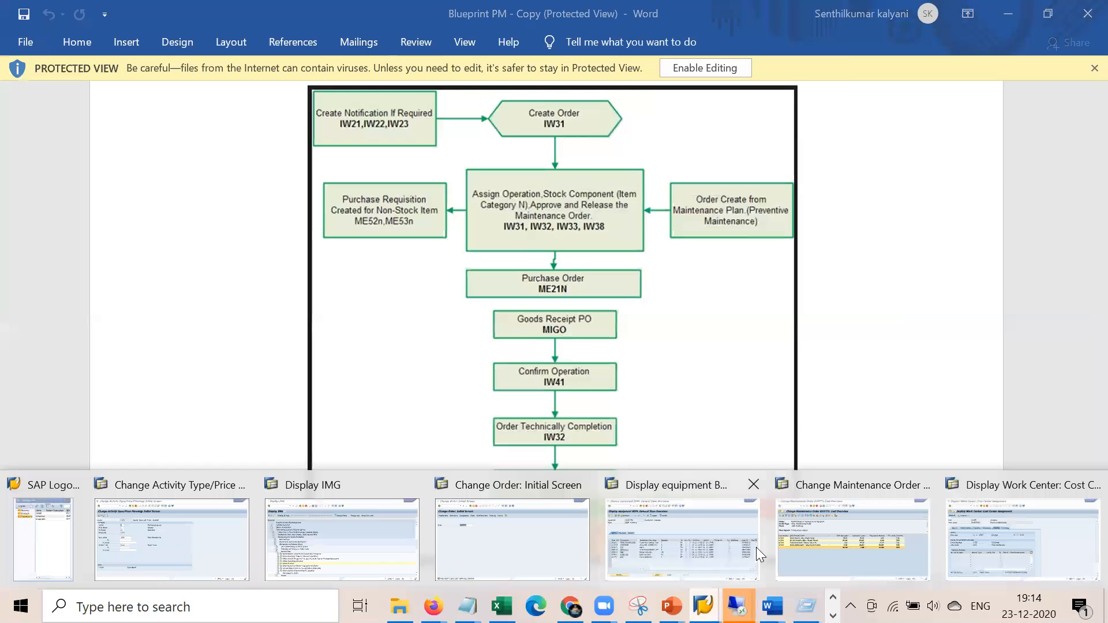
{"action": "left_click", "coordinate": [840, 539]}
In order 810773's operations, try operation 0010's requisition as Never, then From release
{"action": "left_click", "coordinate": [252, 51]}
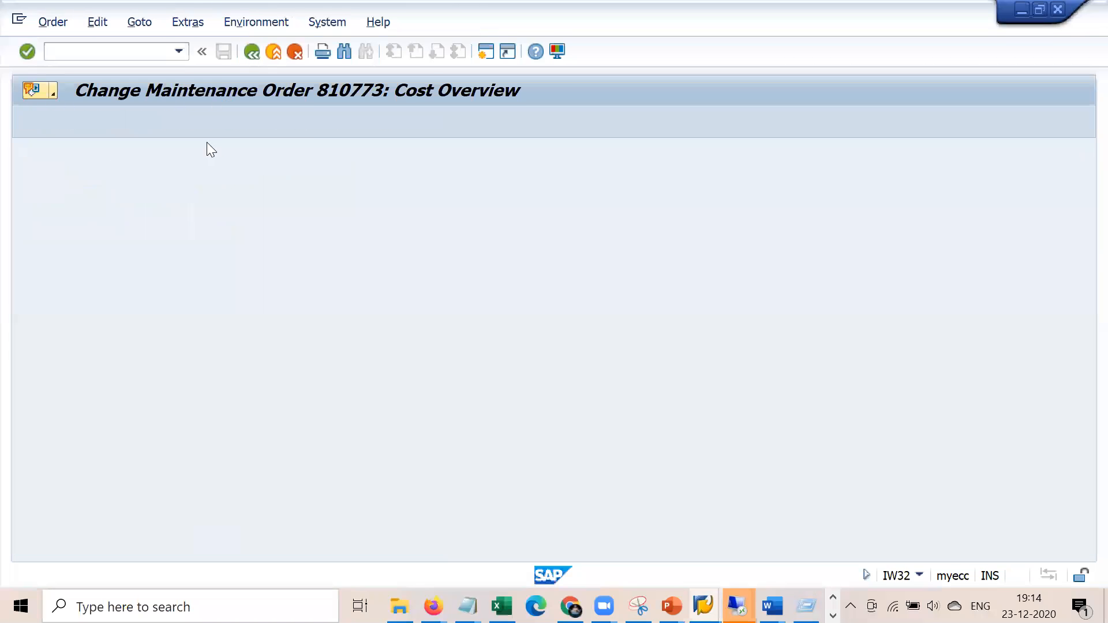
{"action": "left_click", "coordinate": [151, 210]}
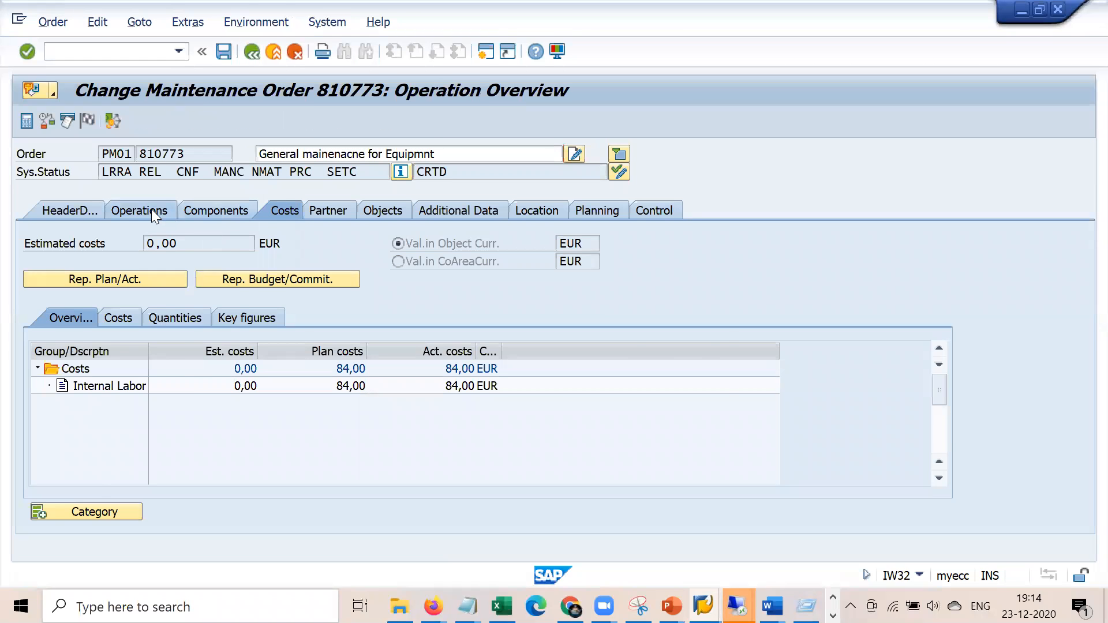
{"action": "mouse_move", "coordinate": [120, 486]}
{"action": "left_mouse_down"}
{"action": "mouse_move", "coordinate": [566, 486]}
{"action": "mouse_move", "coordinate": [490, 486]}
{"action": "left_mouse_up"}
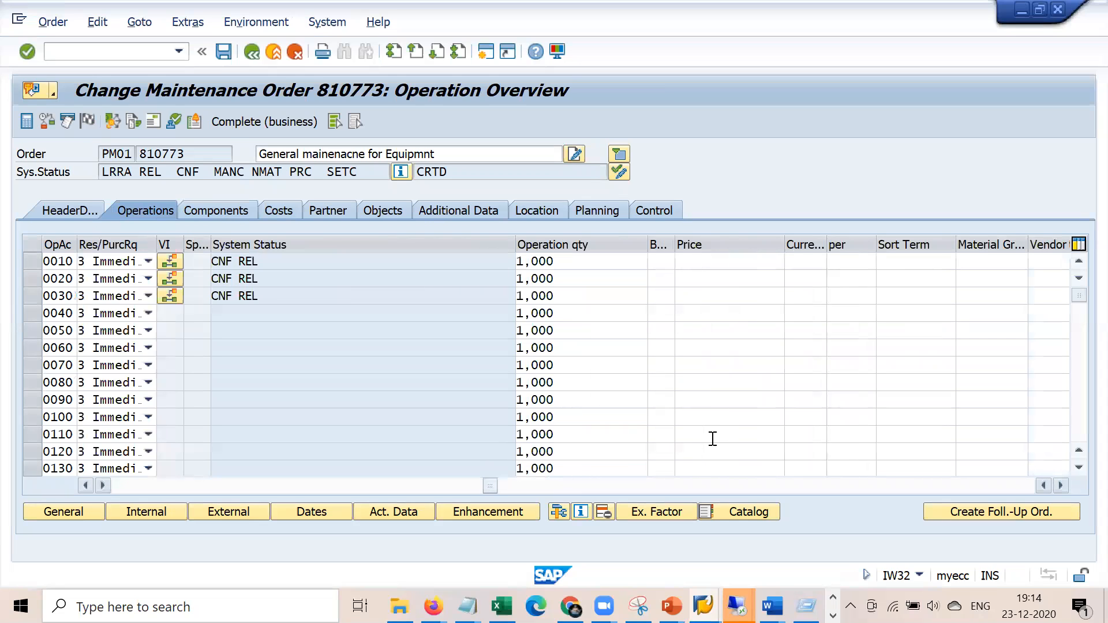
{"action": "left_click", "coordinate": [150, 260]}
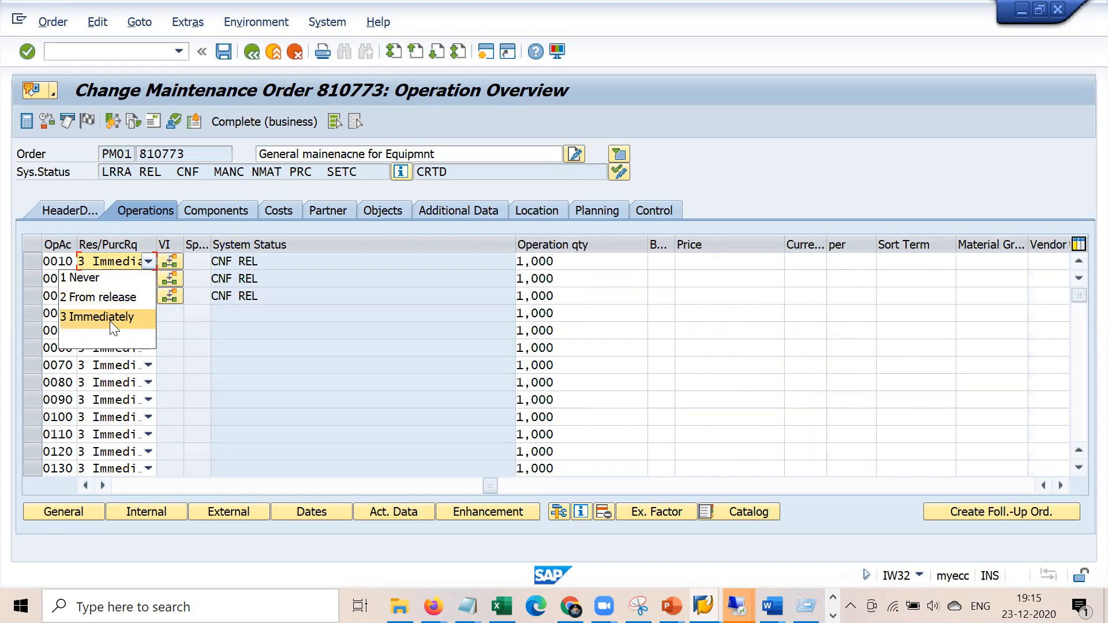
{"action": "left_click", "coordinate": [117, 283]}
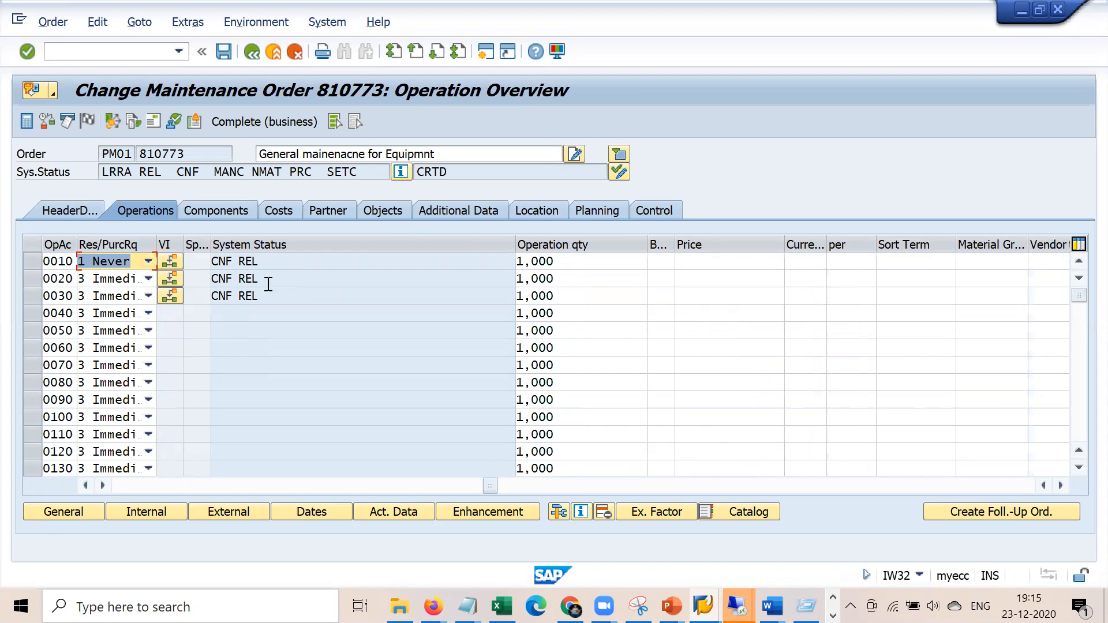
{"action": "left_click", "coordinate": [149, 260]}
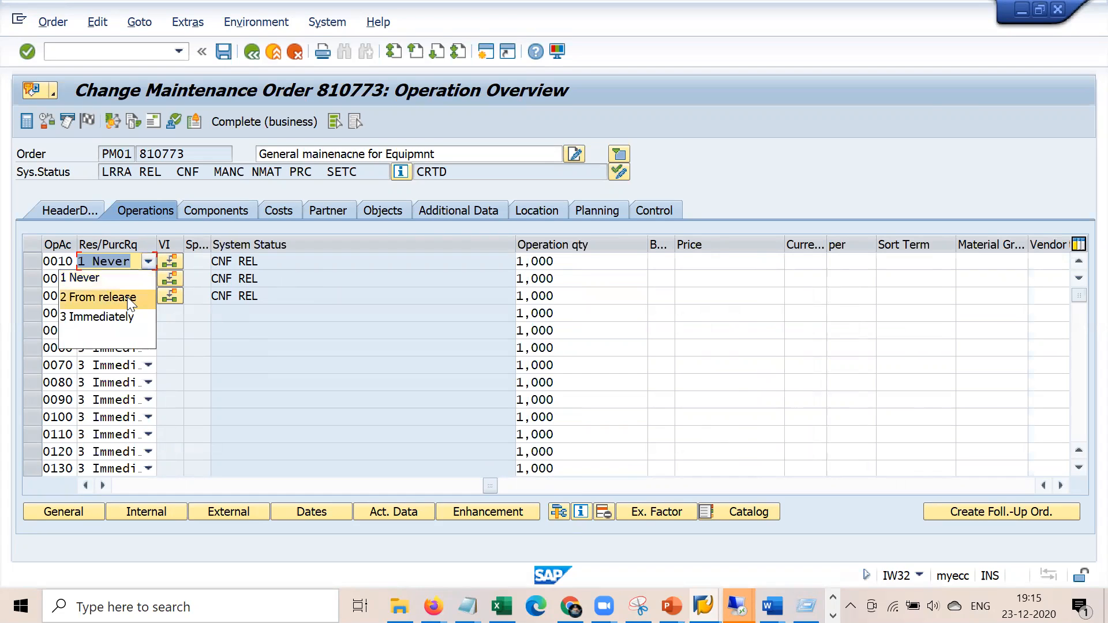
{"action": "left_click", "coordinate": [127, 295]}
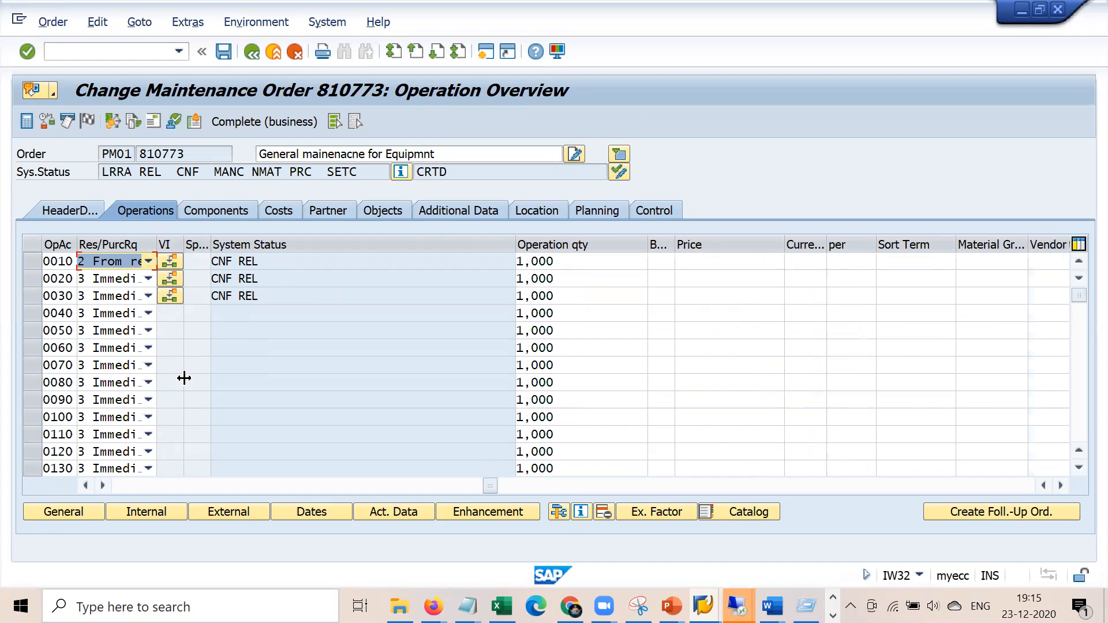
{"action": "left_click", "coordinate": [168, 484]}
{"action": "left_click", "coordinate": [151, 485]}
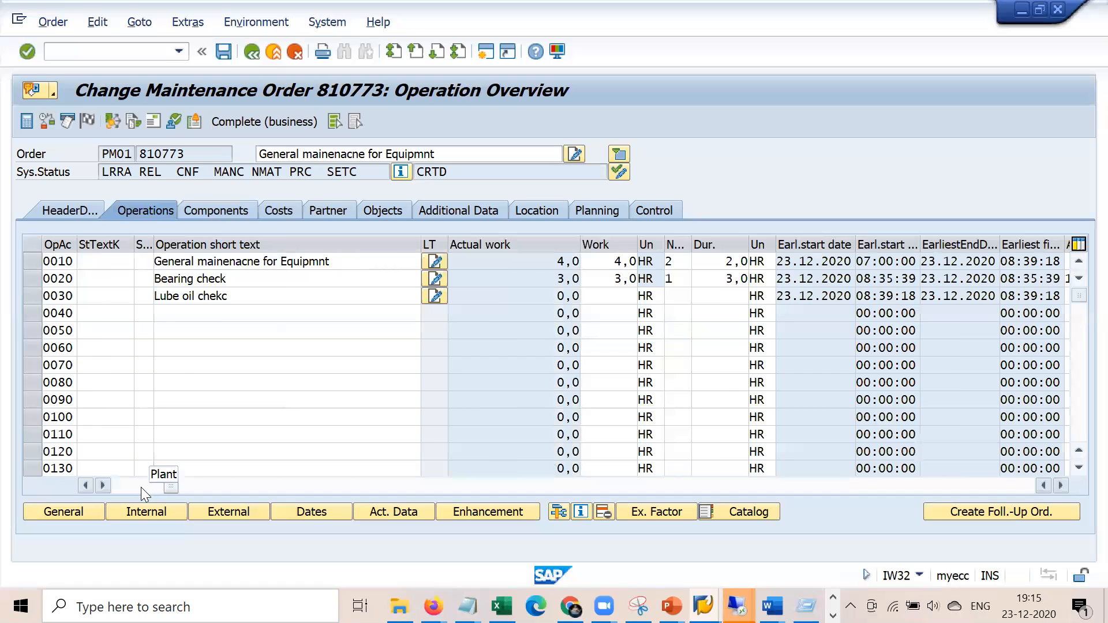
Open operation 0010's details, acknowledge the MRP message, and check its actual data
{"action": "double_click", "coordinate": [60, 264]}
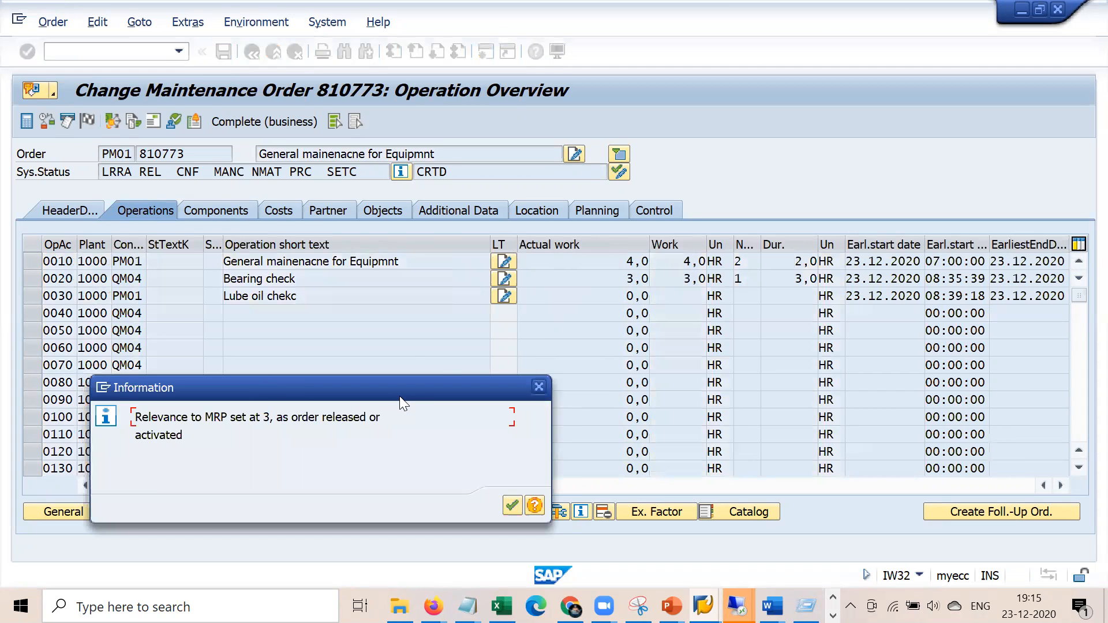
{"action": "left_click_drag", "start_coordinate": [399, 396], "coordinate": [465, 268]}
{"action": "left_click", "coordinate": [576, 373]}
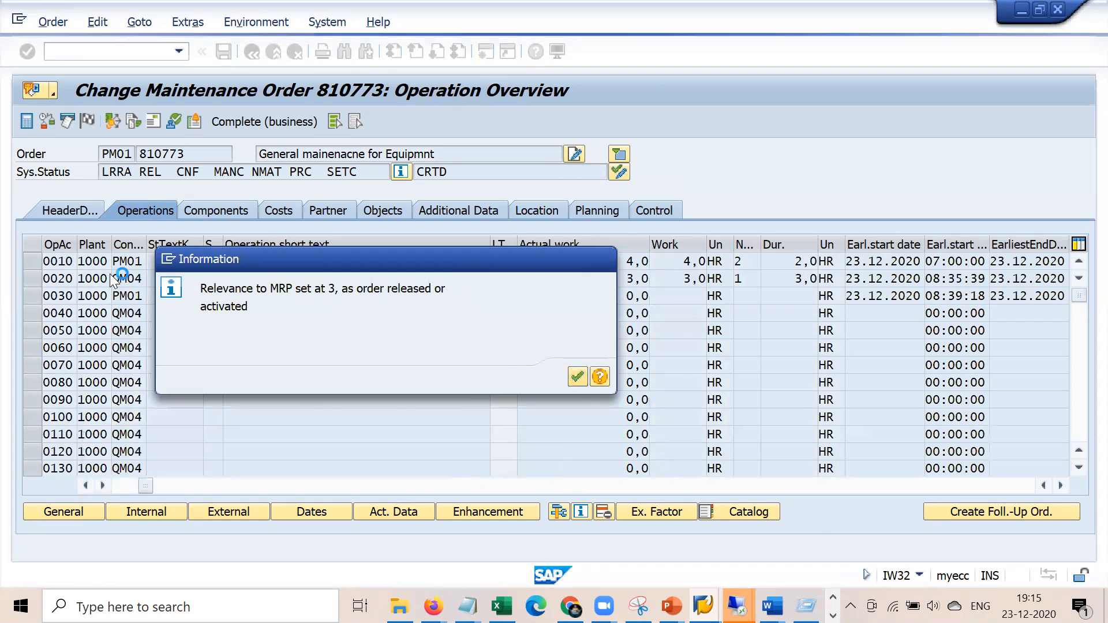
{"action": "left_click", "coordinate": [282, 206]}
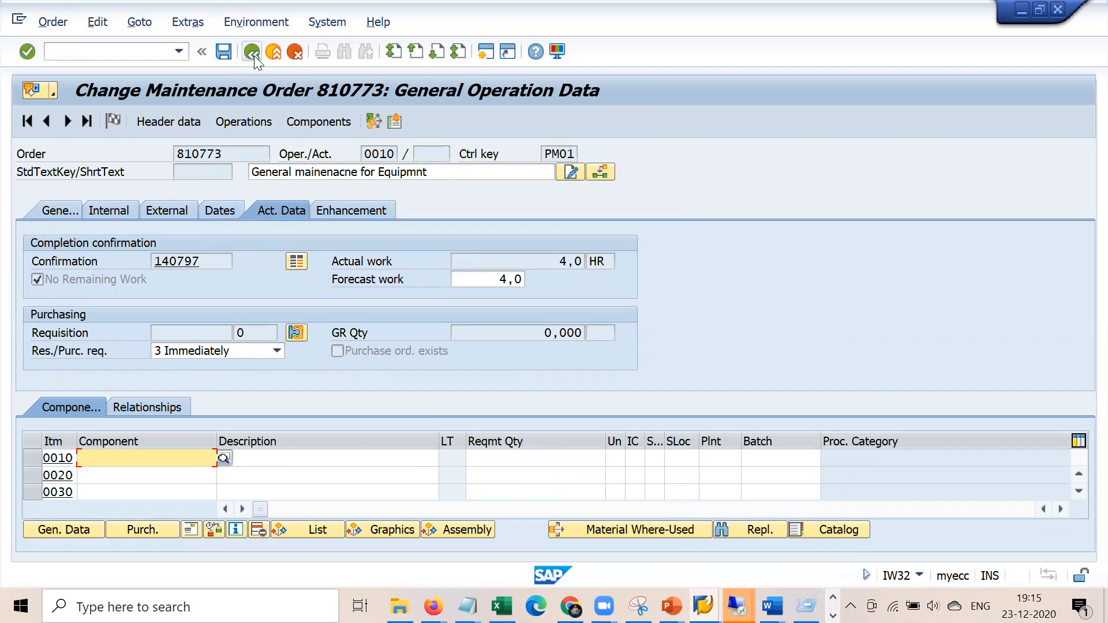
{"action": "left_click", "coordinate": [244, 121]}
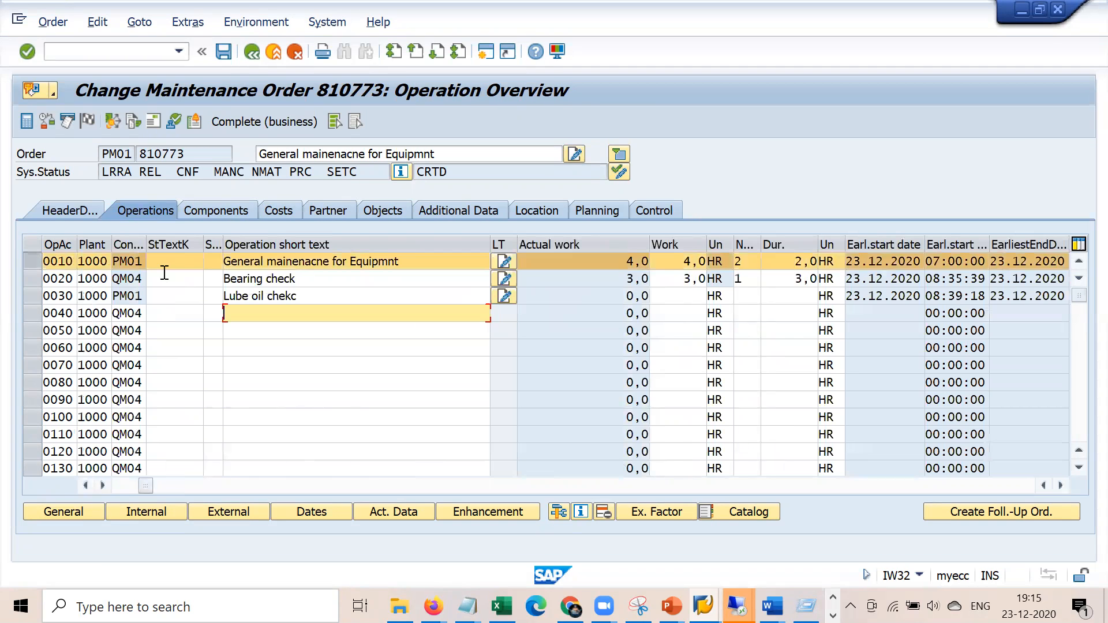
Add component 50065531 to the Components list, assigned to operation 0010
{"action": "left_click", "coordinate": [209, 212]}
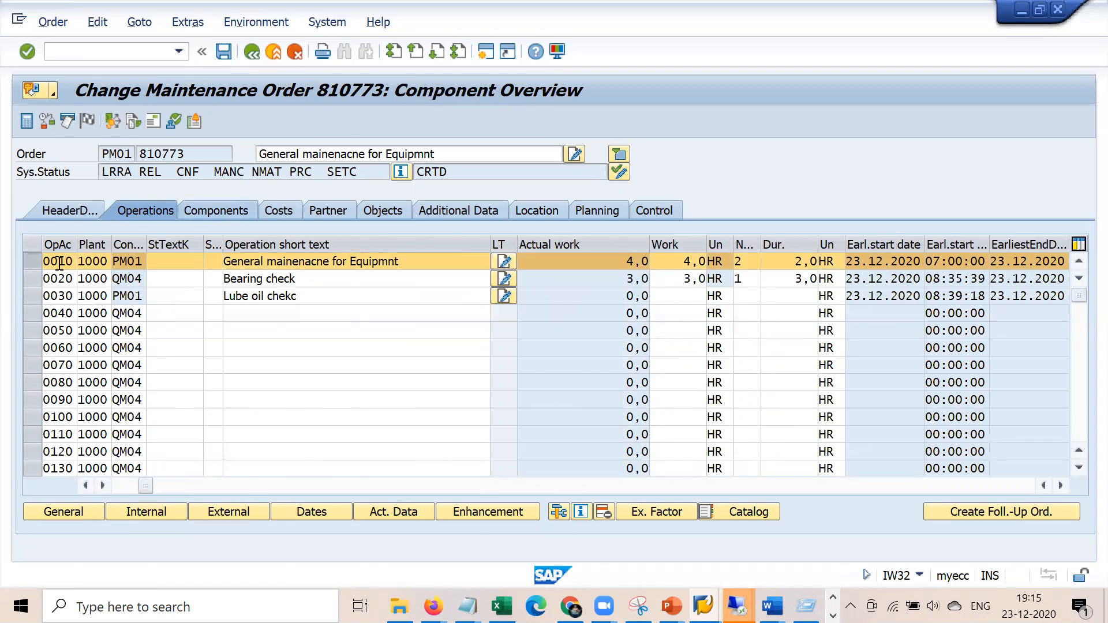
{"action": "key", "text": "space"}
{"action": "key", "text": "Down"}
{"action": "key", "text": "Return"}
{"action": "key", "text": "Return"}
{"action": "key", "text": "space"}
{"action": "key", "text": "Down"}
{"action": "key", "text": "Return"}
{"action": "key", "text": "Return"}
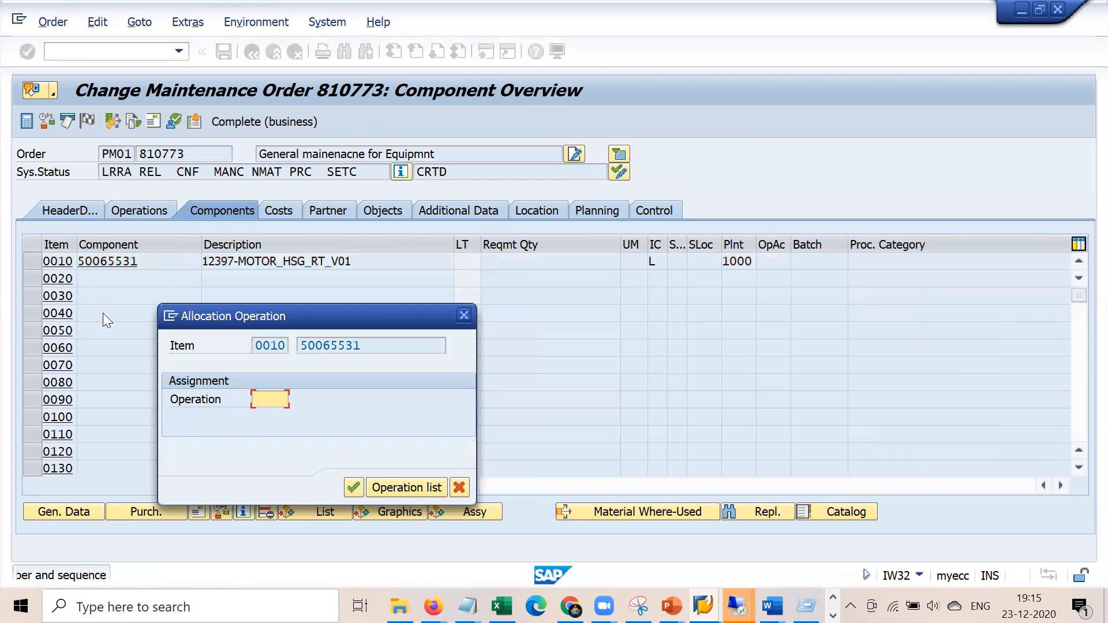
{"action": "key", "text": "space"}
{"action": "key", "text": "Down"}
{"action": "key", "text": "Return"}
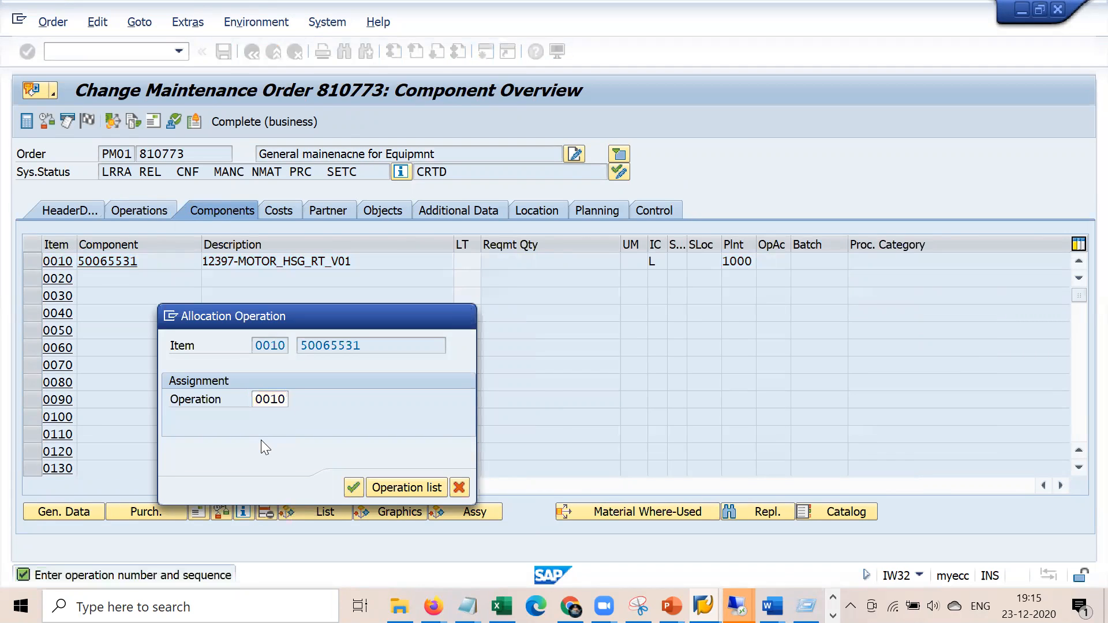
{"action": "key", "text": "Return"}
{"action": "key", "text": "Return"}
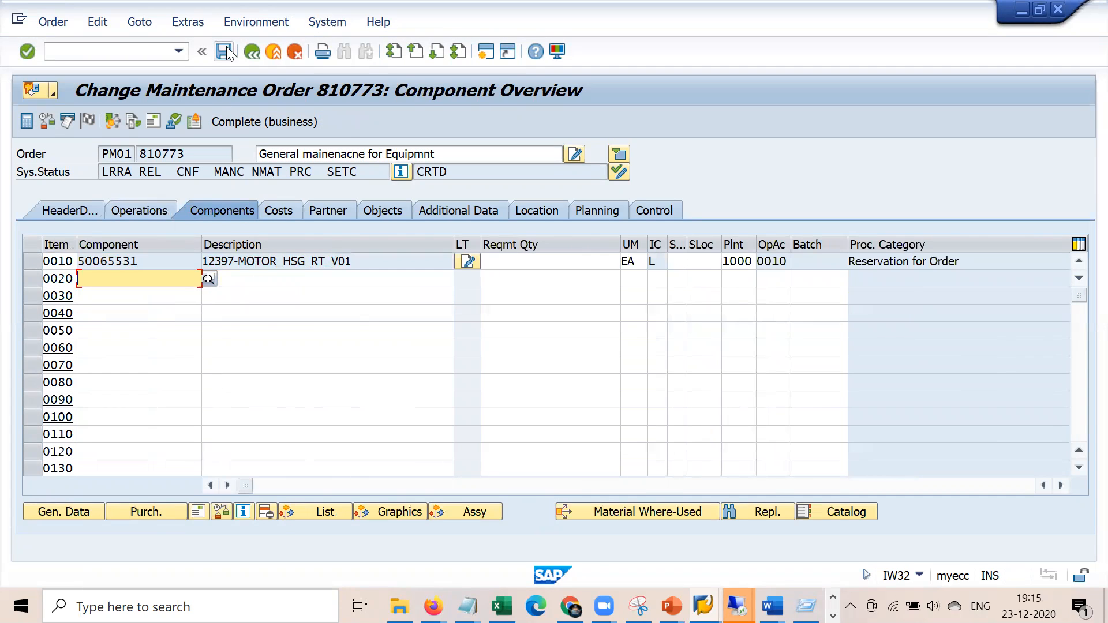
Save the order despite the cost calculation notice, logging on again when prompted
{"action": "left_click", "coordinate": [218, 58]}
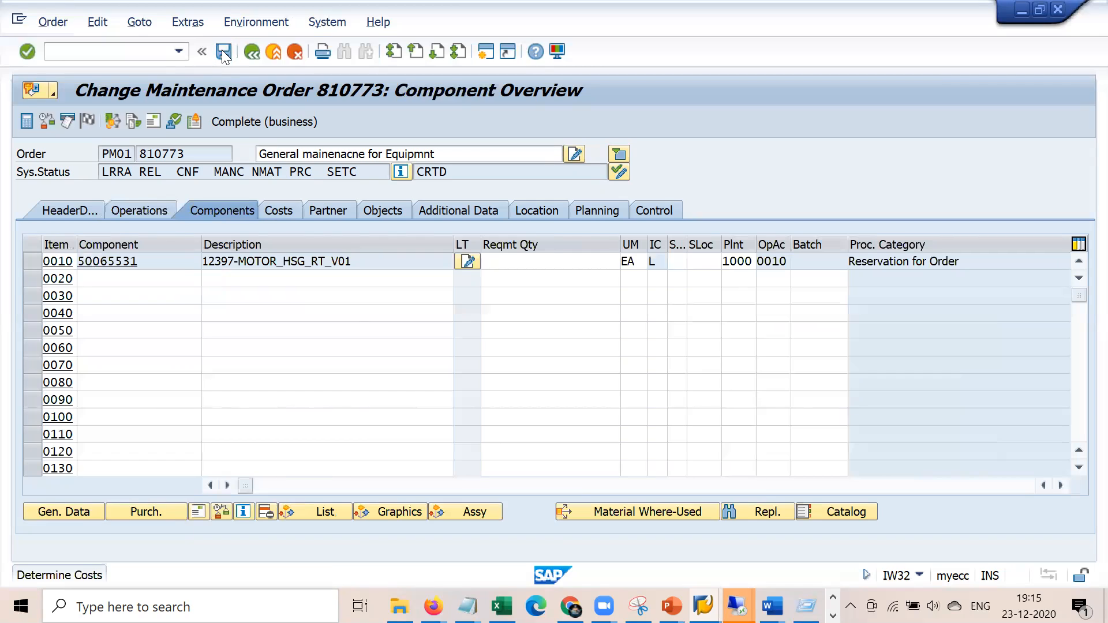
{"action": "left_click", "coordinate": [294, 402]}
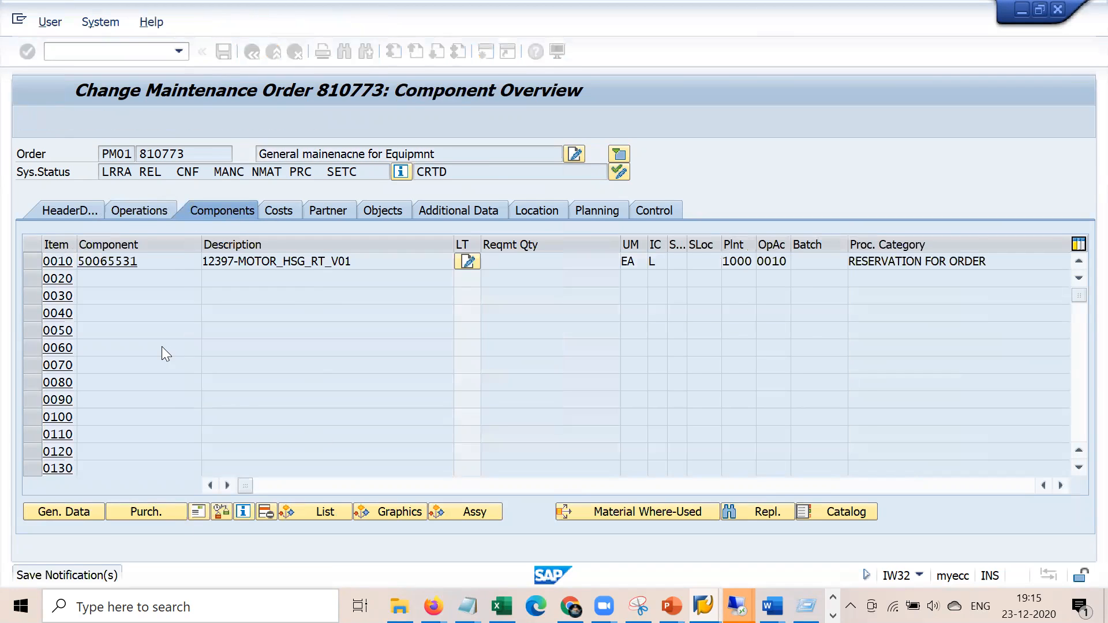
{"action": "key", "text": "Tab"}
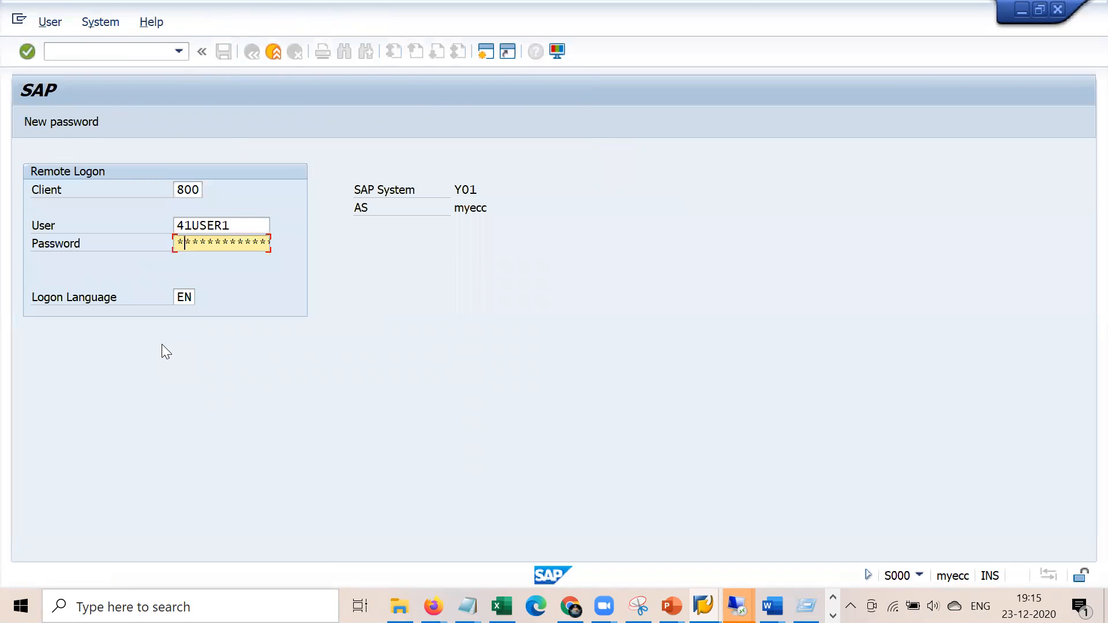
{"action": "key", "text": "Return"}
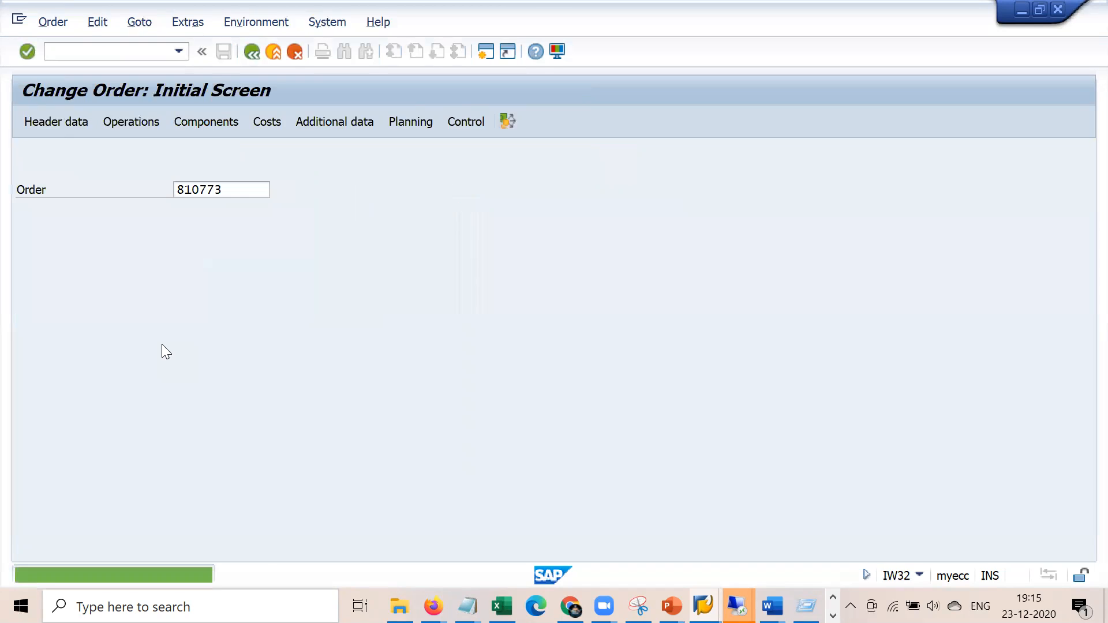
{"action": "key", "text": "Tab"}
{"action": "key", "text": "Return"}
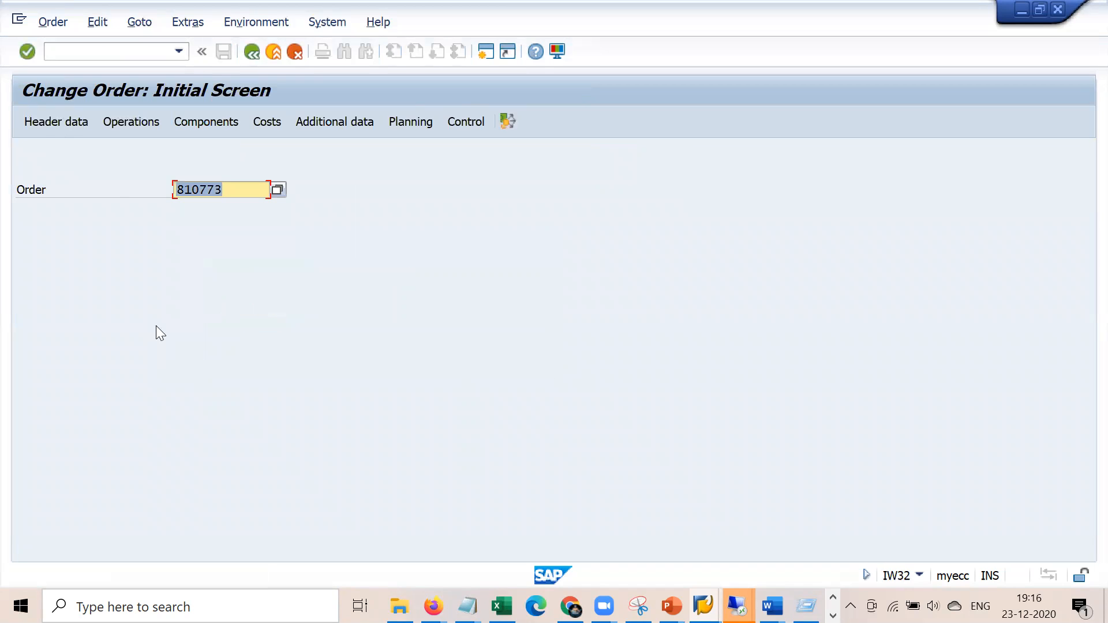
Reopen order 810773 for changing with /niw32
{"action": "left_click", "coordinate": [148, 51]}
{"action": "type", "text": "/niw32"}
{"action": "key", "text": "Return"}
{"action": "key", "text": "Return"}
{"action": "key", "text": "Return"}
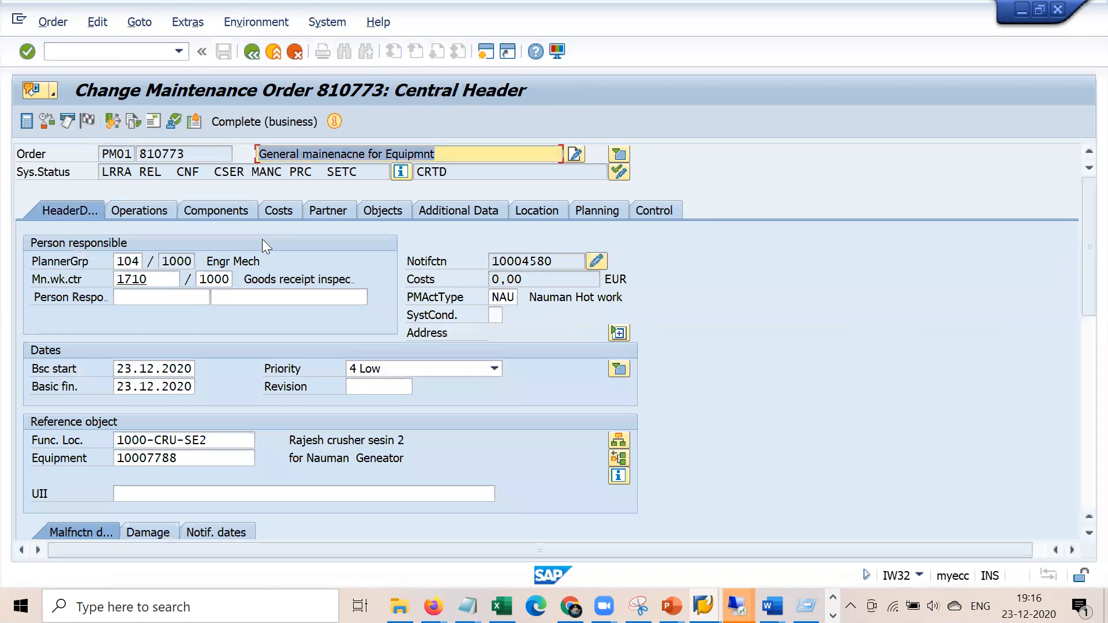
Check component item 0010's reservation 97400 and keep its requisition at 3 Immediately
{"action": "left_click", "coordinate": [237, 214]}
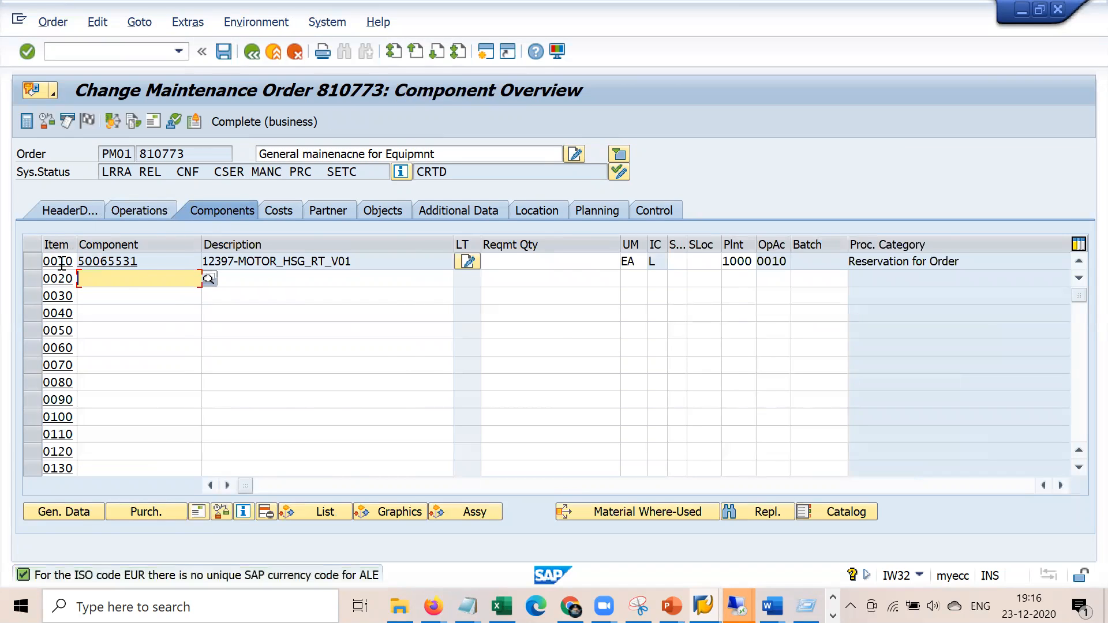
{"action": "double_click", "coordinate": [84, 273]}
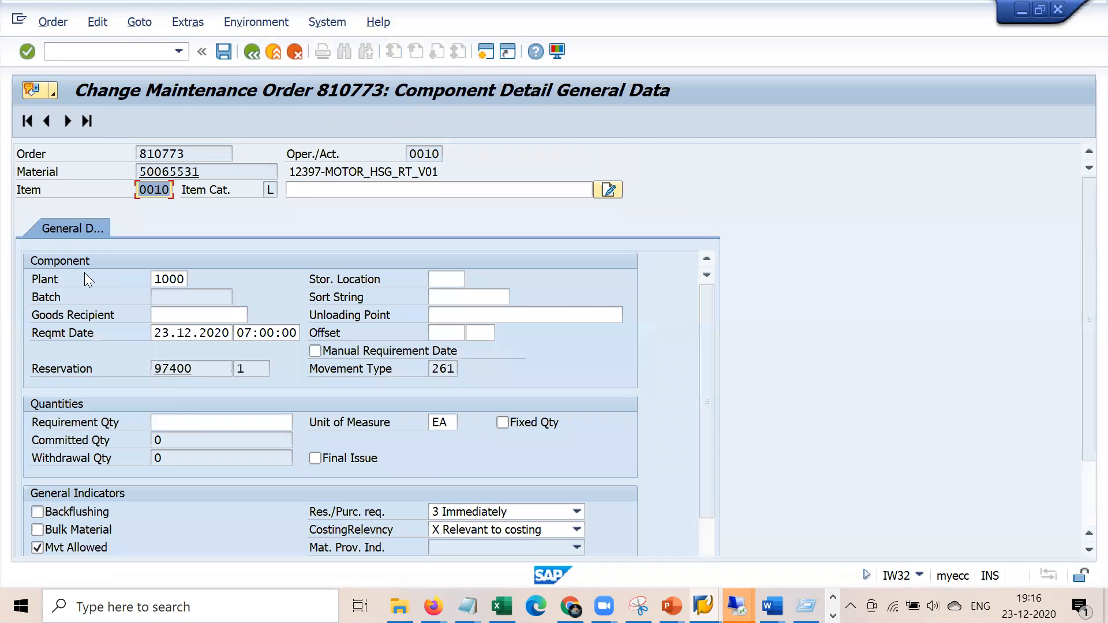
{"action": "left_click_drag", "start_coordinate": [205, 368], "coordinate": [146, 360]}
{"action": "left_click", "coordinate": [200, 370]}
{"action": "left_click", "coordinate": [432, 545]}
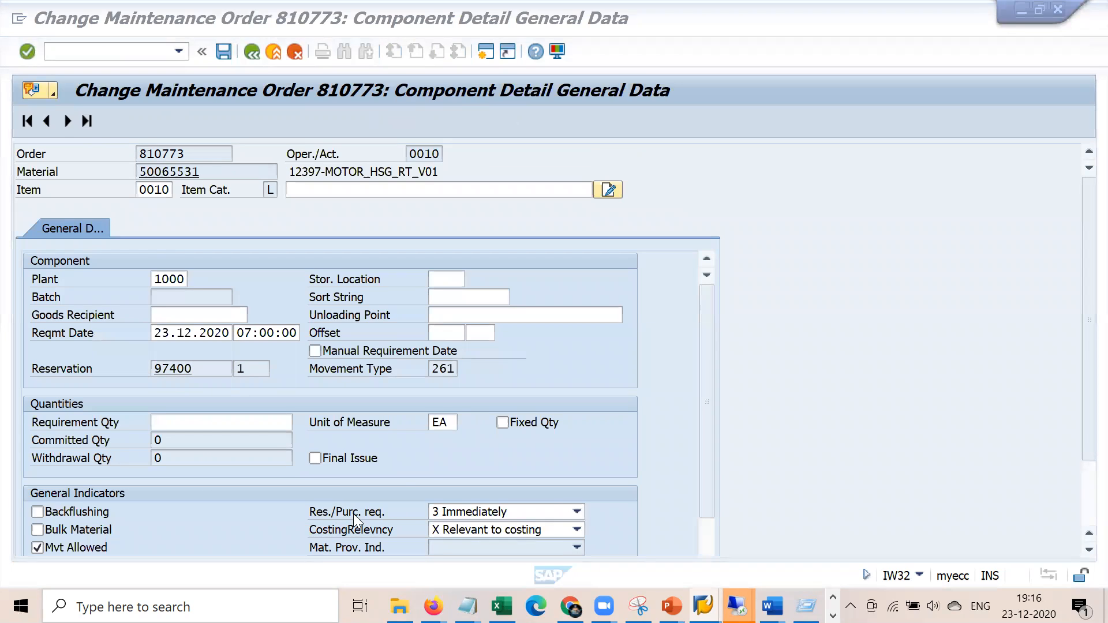
{"action": "left_click", "coordinate": [577, 511]}
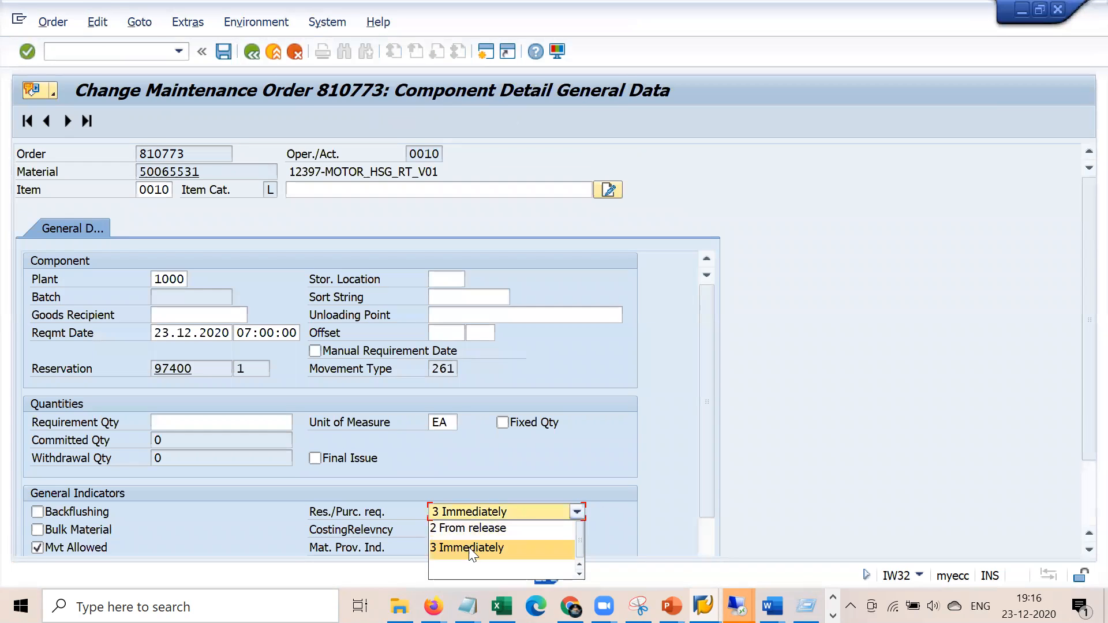
{"action": "left_click", "coordinate": [469, 270]}
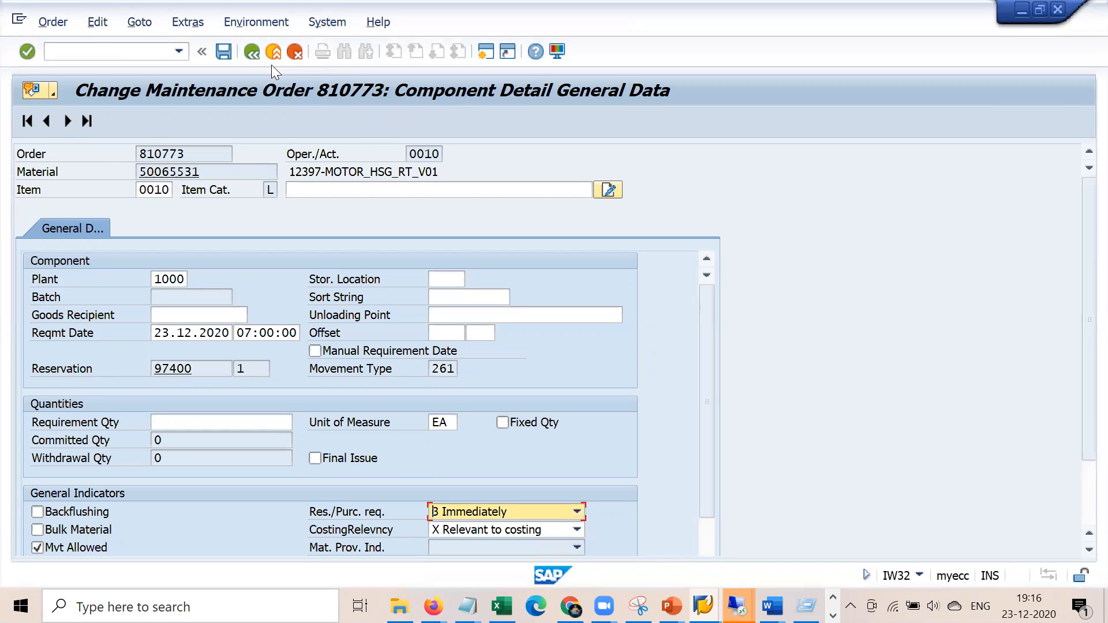
{"action": "left_click", "coordinate": [252, 51]}
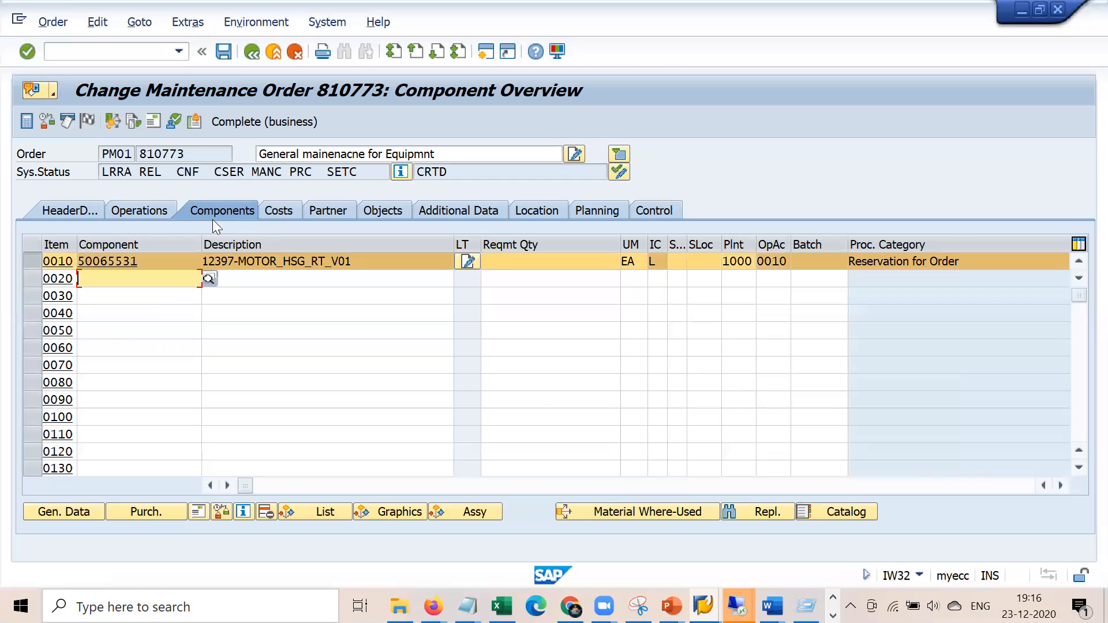
Review the operations columns, then the header's functional location 1000-CRU-SE2 and equipment 10007788
{"action": "left_click", "coordinate": [151, 209]}
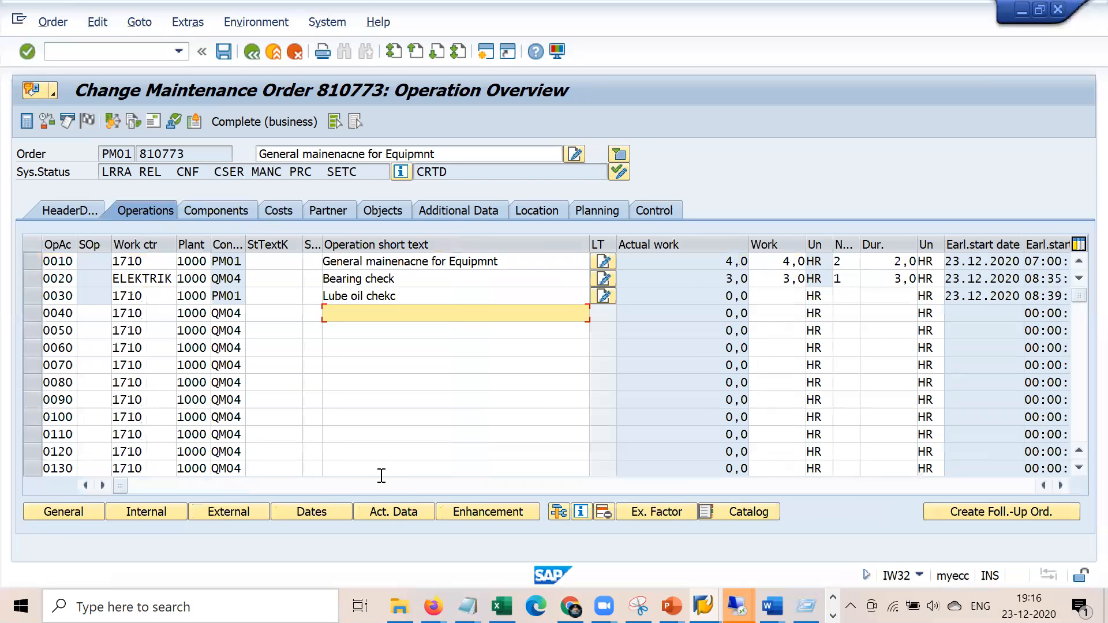
{"action": "left_click", "coordinate": [376, 484]}
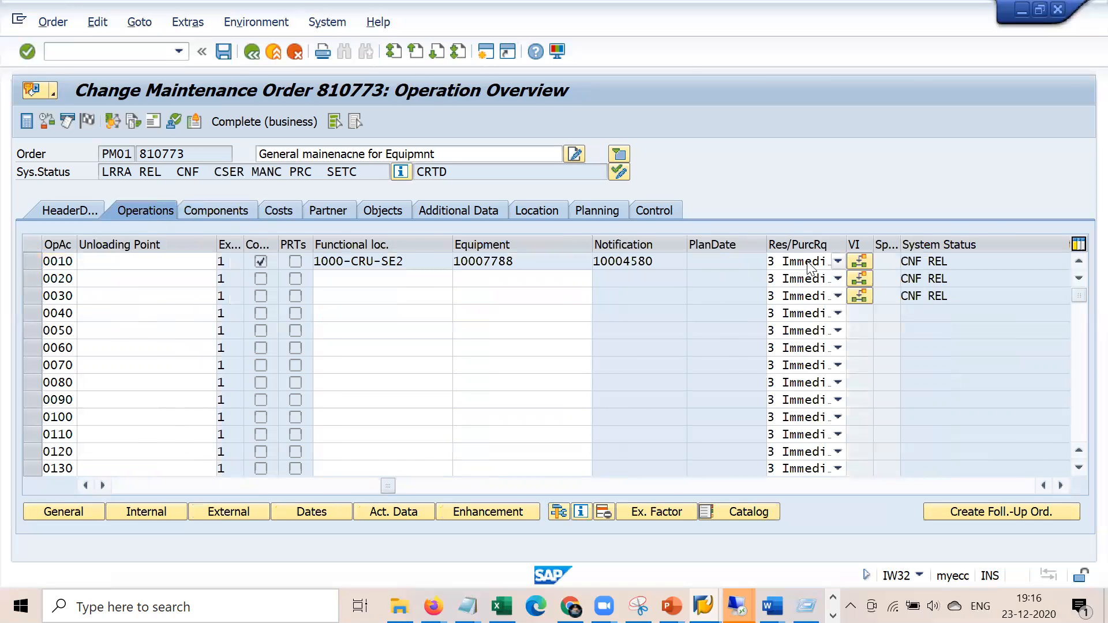
{"action": "left_click", "coordinate": [85, 212]}
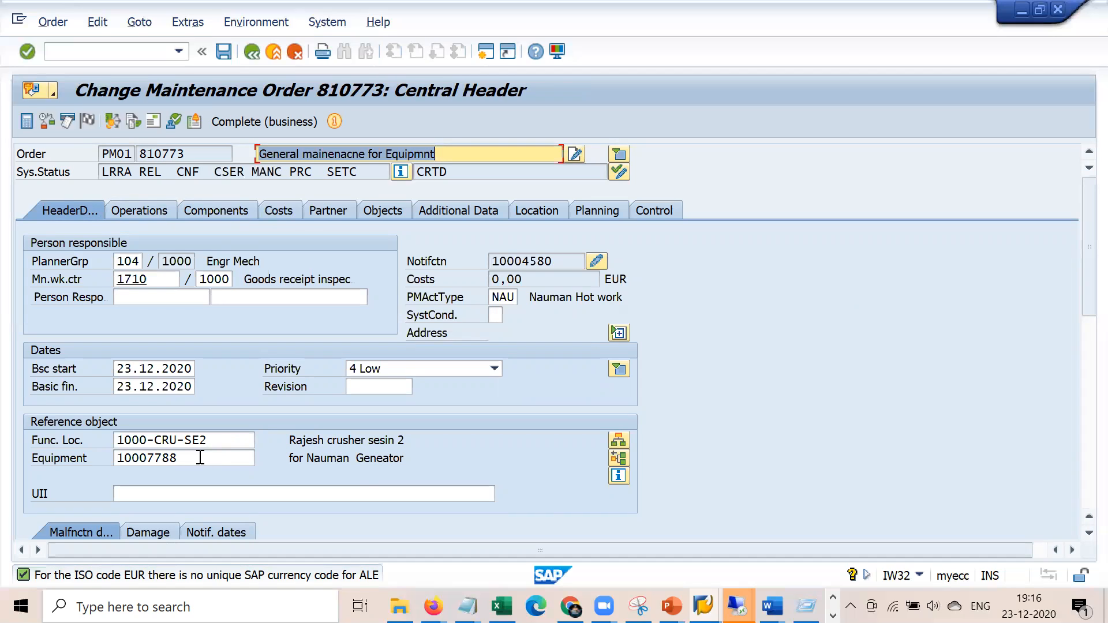
{"action": "left_click_drag", "start_coordinate": [230, 441], "coordinate": [107, 427]}
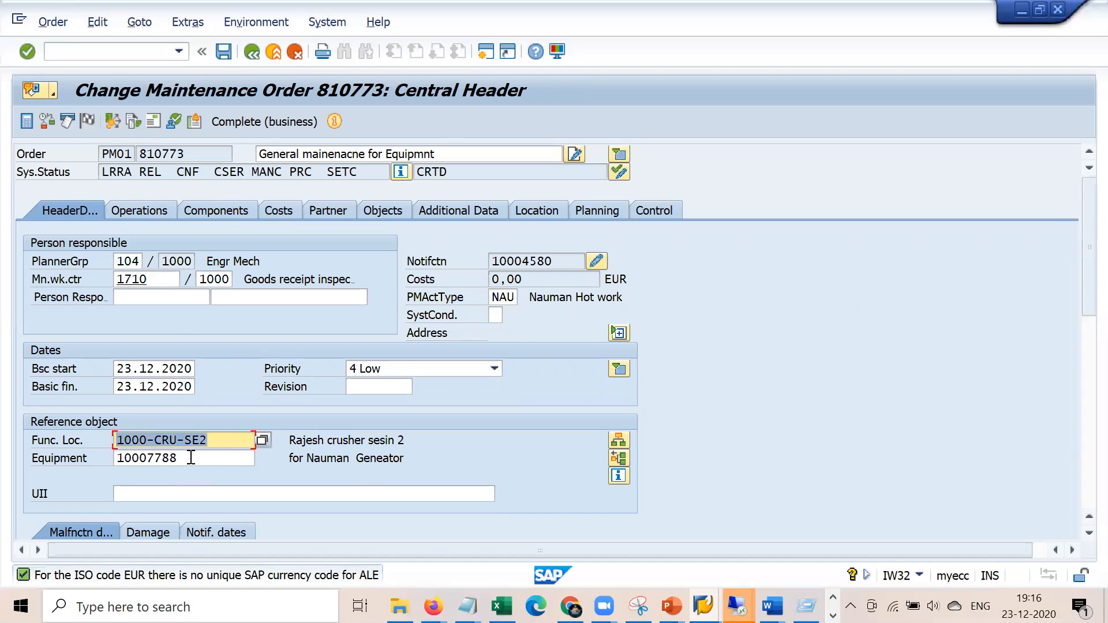
{"action": "left_click_drag", "start_coordinate": [190, 459], "coordinate": [56, 456]}
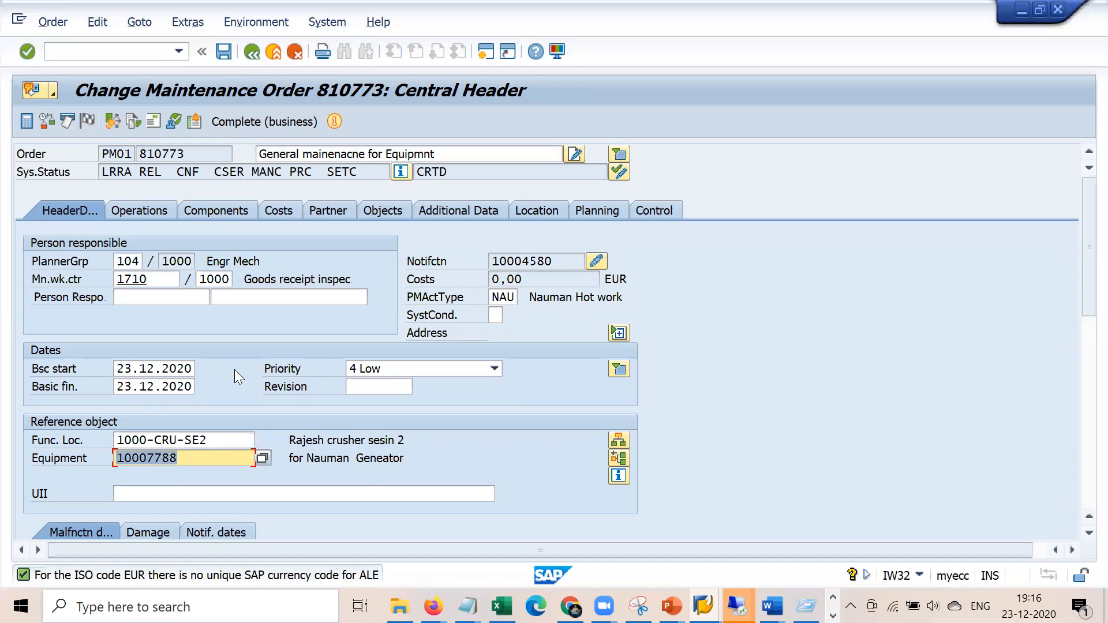
{"action": "left_click", "coordinate": [155, 51]}
Start a new order with /niw31 for functional location 00-B02-2B and planning plant 1000
{"action": "type", "text": "/niw31"}
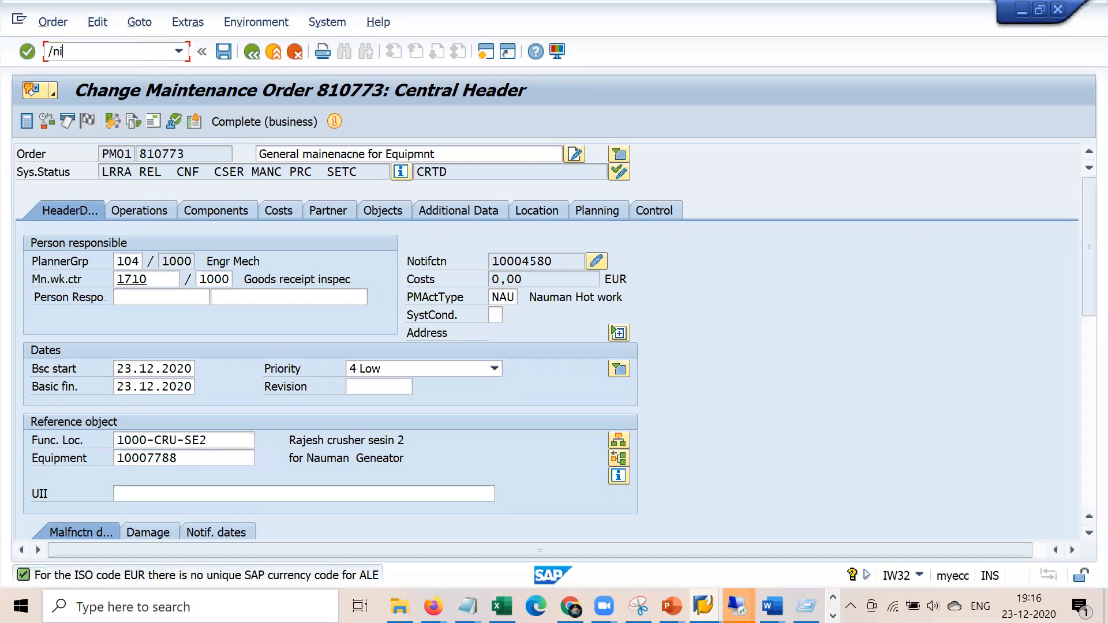
{"action": "key", "text": "Return"}
{"action": "key", "text": "Tab"}
{"action": "key", "text": "Tab"}
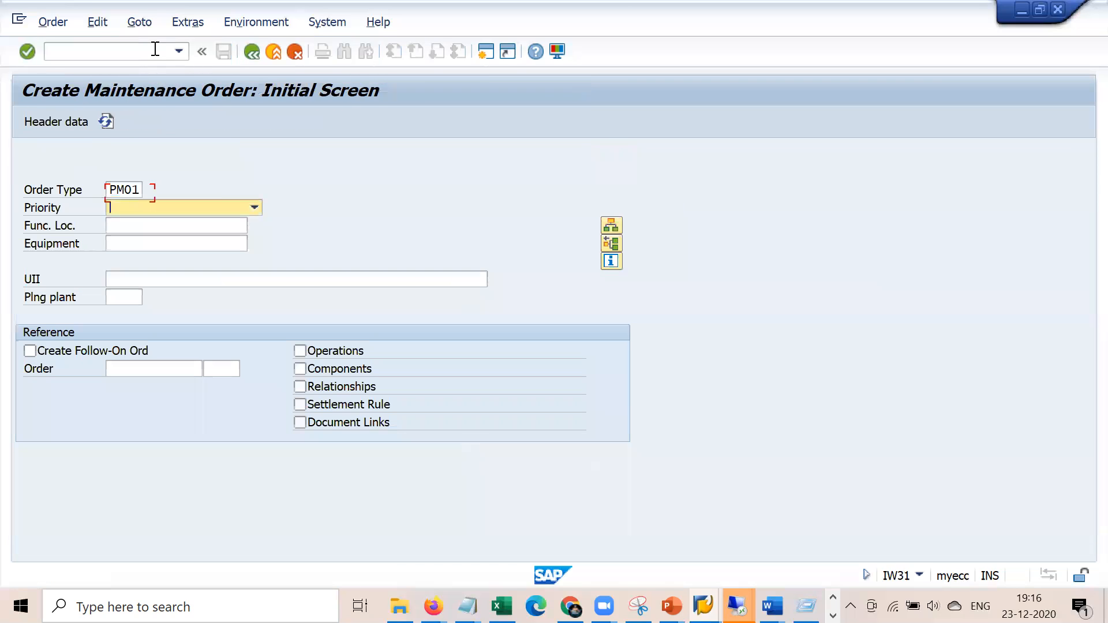
{"action": "key", "text": "Down"}
{"action": "key", "text": "Return"}
{"action": "key", "text": "BackSpace"}
{"action": "key", "text": "BackSpace"}
{"action": "key", "text": "BackSpace"}
{"action": "key", "text": "BackSpace"}
{"action": "key", "text": "BackSpace"}
{"action": "key", "text": "BackSpace"}
{"action": "key", "text": "BackSpace"}
{"action": "key", "text": "BackSpace"}
{"action": "key", "text": "Down"}
{"action": "key", "text": "Down"}
{"action": "key", "text": "Down"}
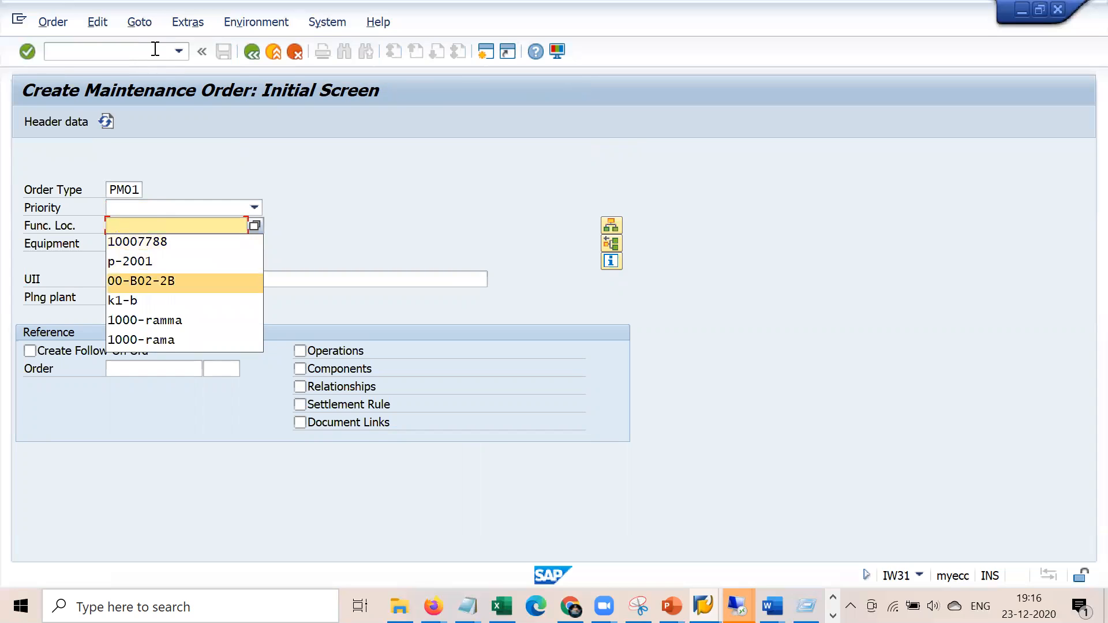
{"action": "key", "text": "Return"}
{"action": "key", "text": "Tab"}
{"action": "key", "text": "Tab"}
{"action": "key", "text": "Tab"}
{"action": "key", "text": "Tab"}
{"action": "key", "text": "Tab"}
{"action": "key", "text": "Down"}
{"action": "key", "text": "Return"}
{"action": "key", "text": "Return"}
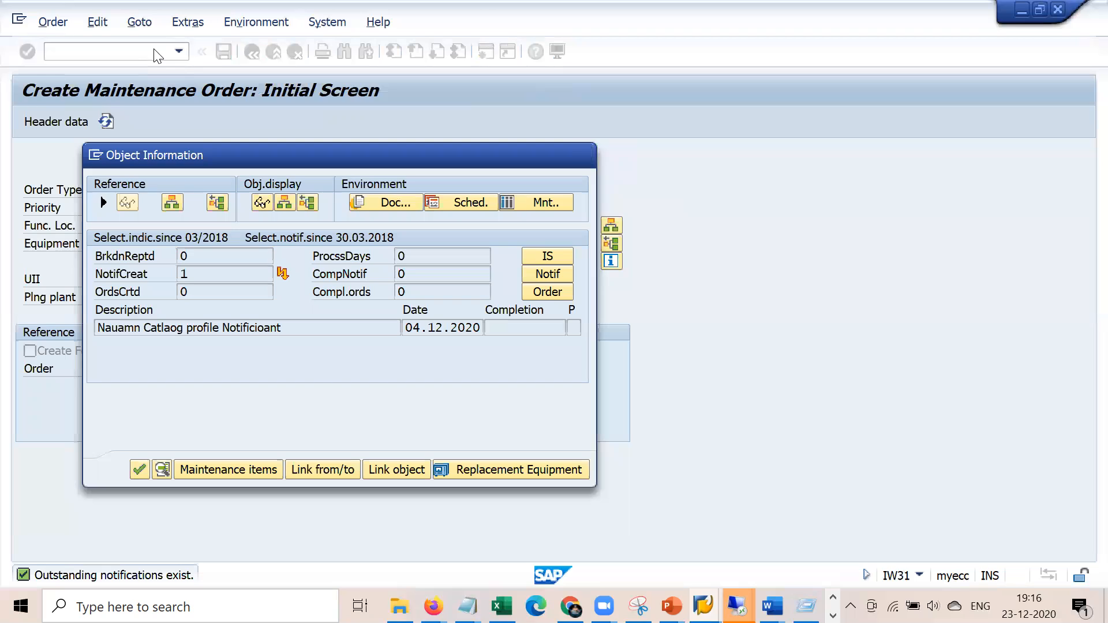
Fill the short text 'General mainenacne for Equipmnt' and review the functional location details
{"action": "key", "text": "Down"}
{"action": "key", "text": "Return"}
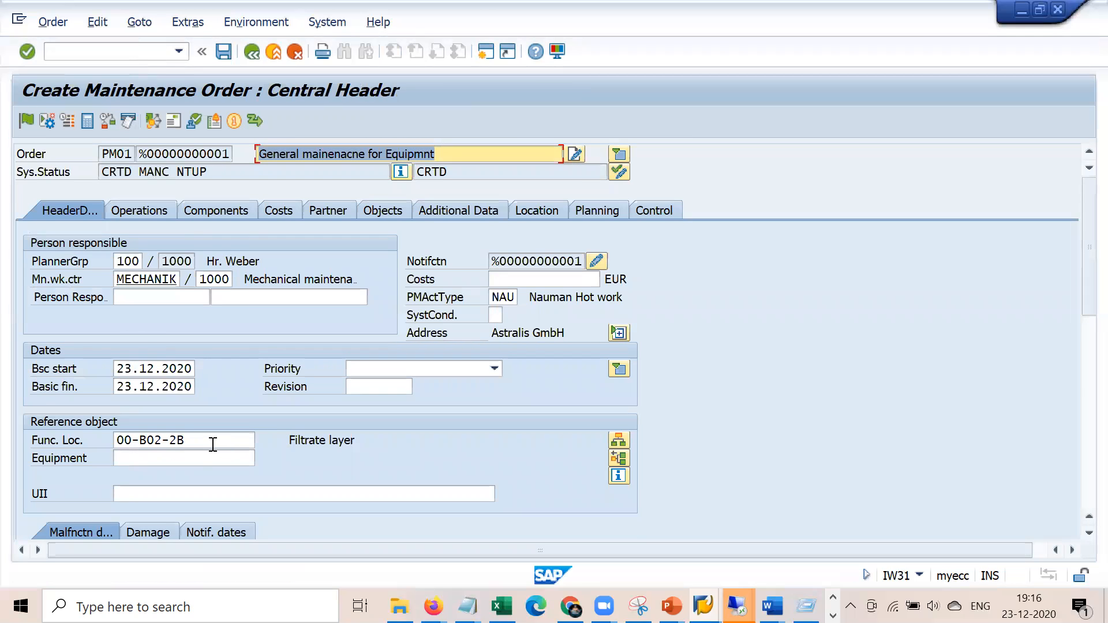
{"action": "left_click_drag", "start_coordinate": [213, 445], "coordinate": [102, 440]}
{"action": "left_click_drag", "start_coordinate": [366, 440], "coordinate": [295, 434]}
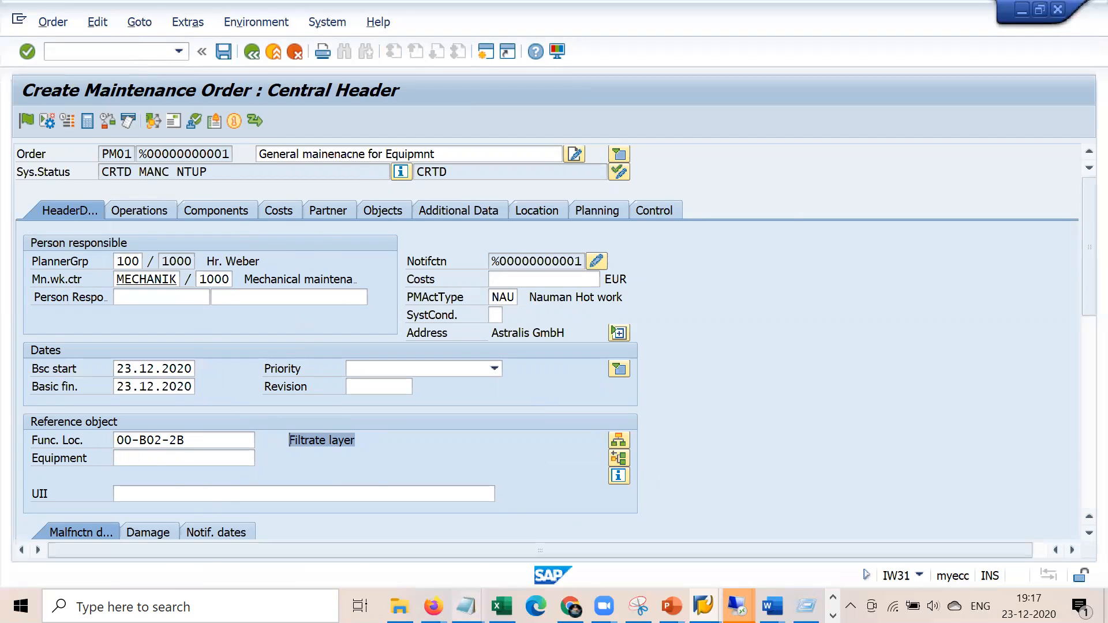
{"action": "left_click", "coordinate": [467, 606]}
{"action": "left_click", "coordinate": [402, 545]}
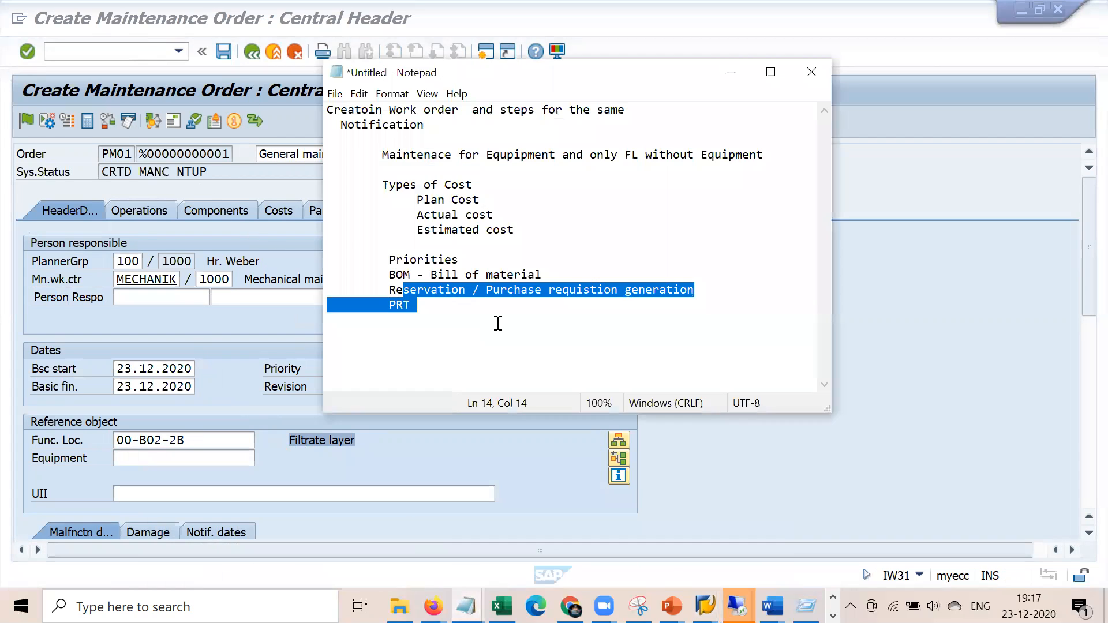
{"action": "left_click", "coordinate": [494, 247]}
{"action": "key", "text": "shift+Left"}
{"action": "key", "text": "shift+Left"}
{"action": "key", "text": "shift+Left"}
{"action": "key", "text": "shift+Left"}
{"action": "key", "text": "shift+Left"}
{"action": "key", "text": "shift+Left"}
{"action": "key", "text": "shift+Left"}
{"action": "key", "text": "shift+Left"}
{"action": "key", "text": "shift+Left"}
{"action": "key", "text": "shift+Left"}
{"action": "key", "text": "shift+Left"}
{"action": "key", "text": "shift+Left"}
{"action": "key", "text": "shift+Left"}
{"action": "key", "text": "shift+Left"}
{"action": "key", "text": "shift+Left"}
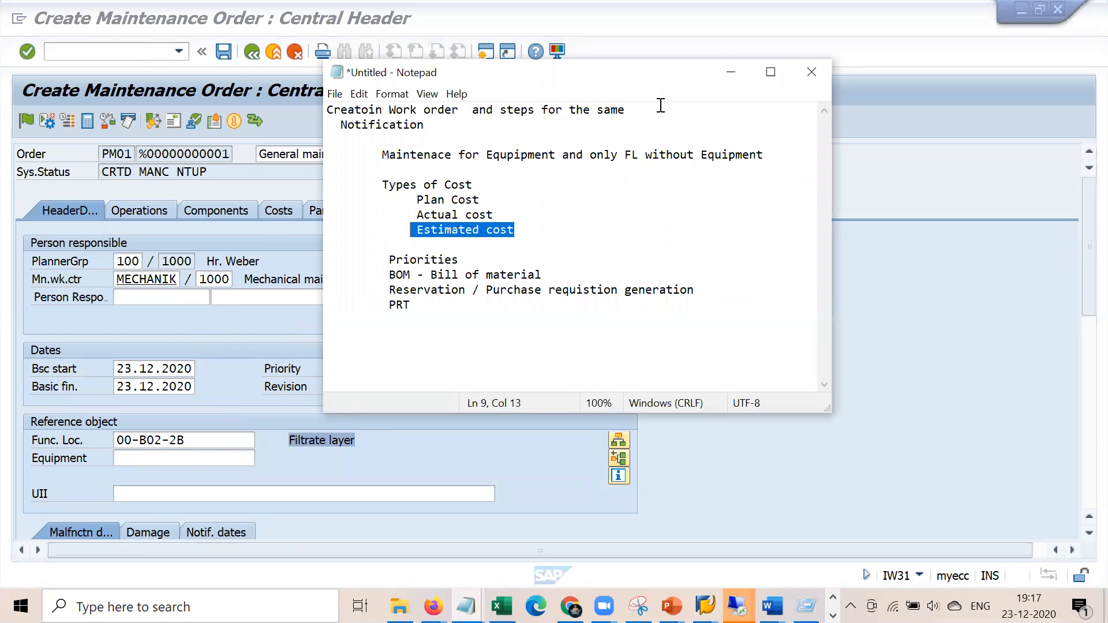
Return to the order and show its costs broken down by value category
{"action": "left_click", "coordinate": [730, 72]}
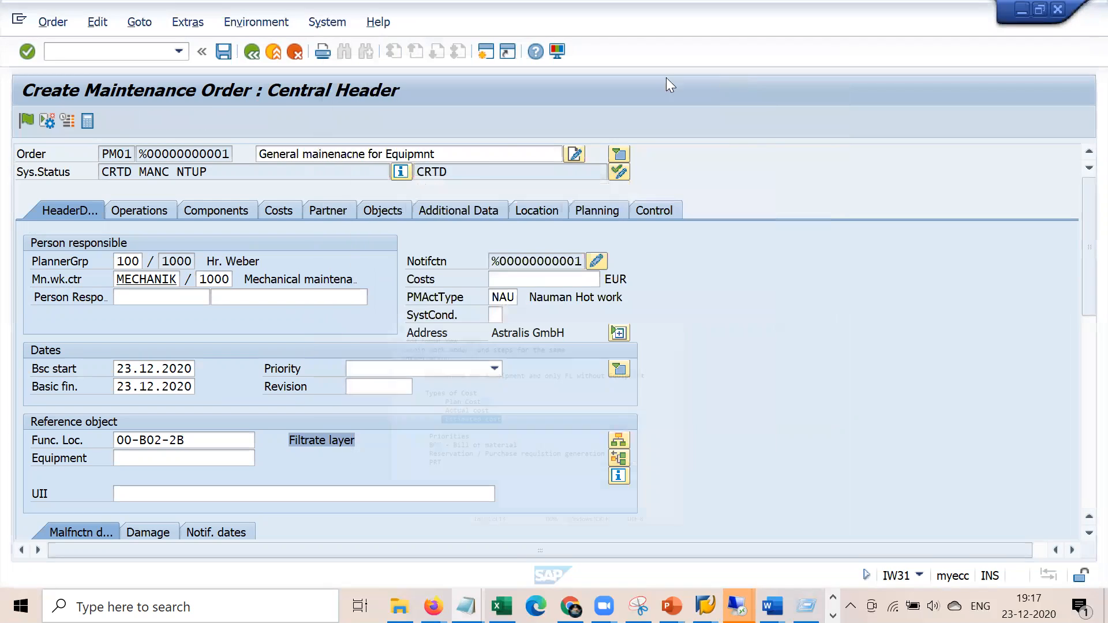
{"action": "left_click", "coordinate": [516, 282]}
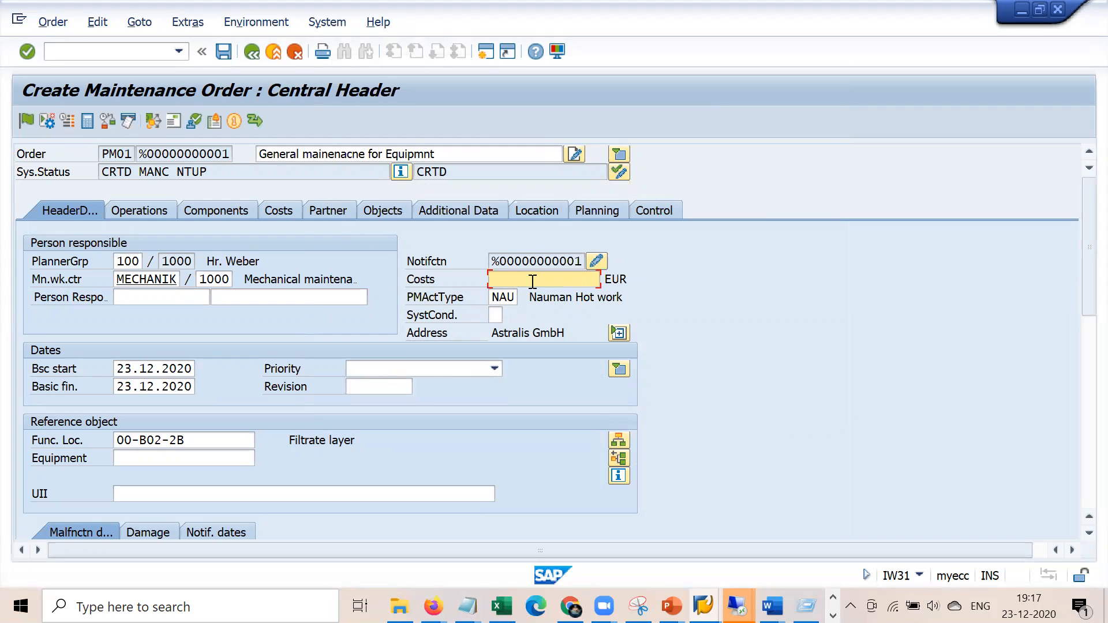
{"action": "left_click", "coordinate": [283, 210]}
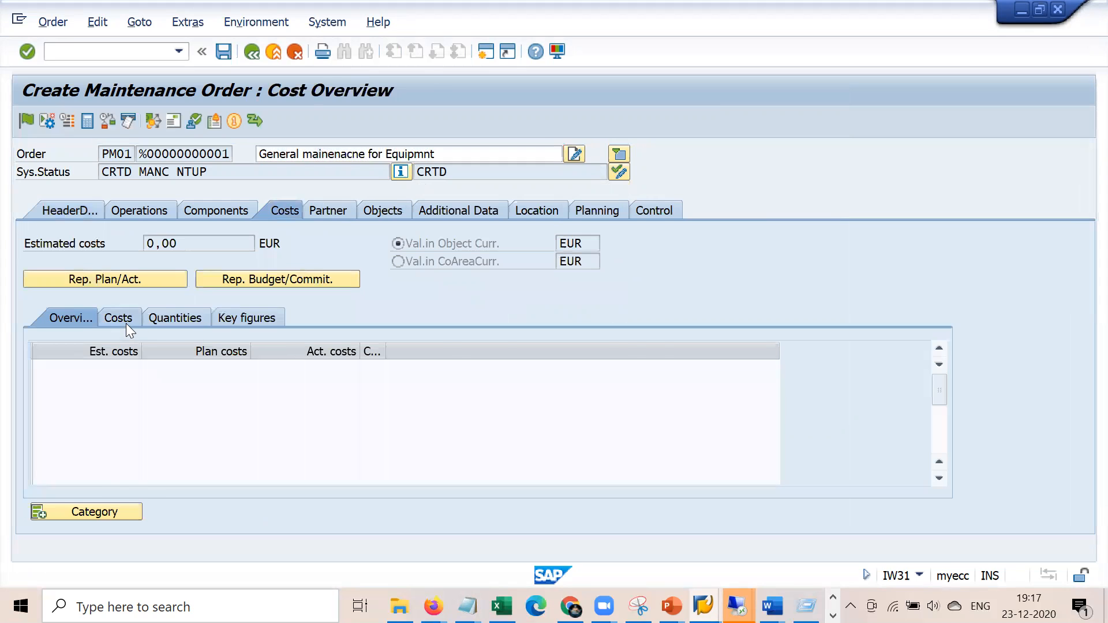
{"action": "left_click", "coordinate": [126, 323]}
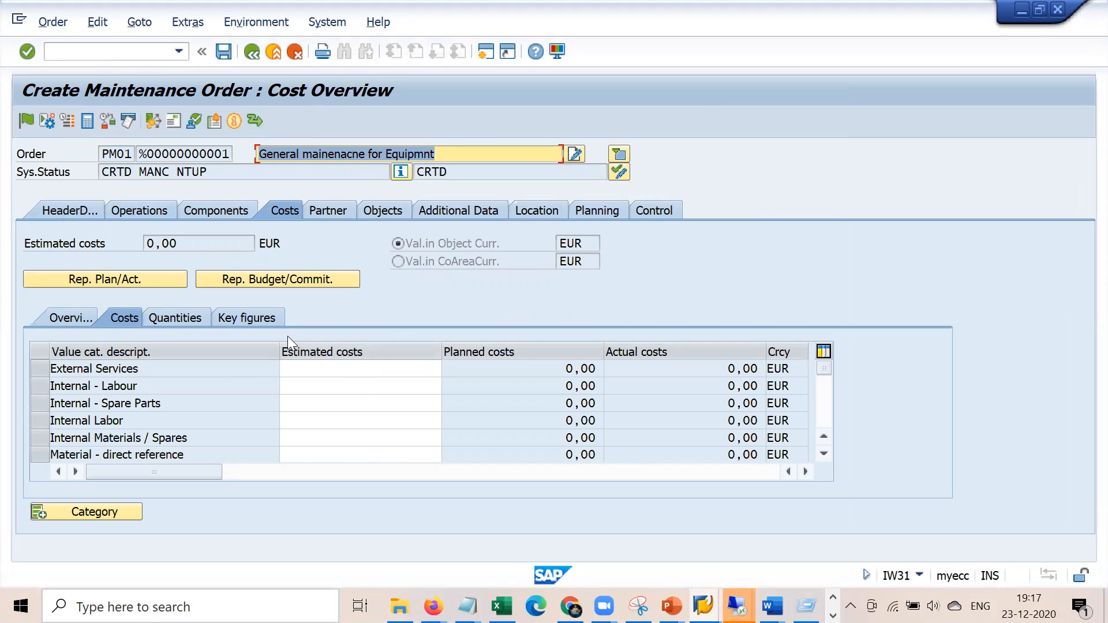
Enter estimated costs of 100,00 for External Services and 20,00 for Internal - Labour
{"action": "left_click", "coordinate": [337, 370]}
{"action": "type", "text": "100"}
{"action": "key", "text": "Return"}
{"action": "left_click", "coordinate": [369, 388]}
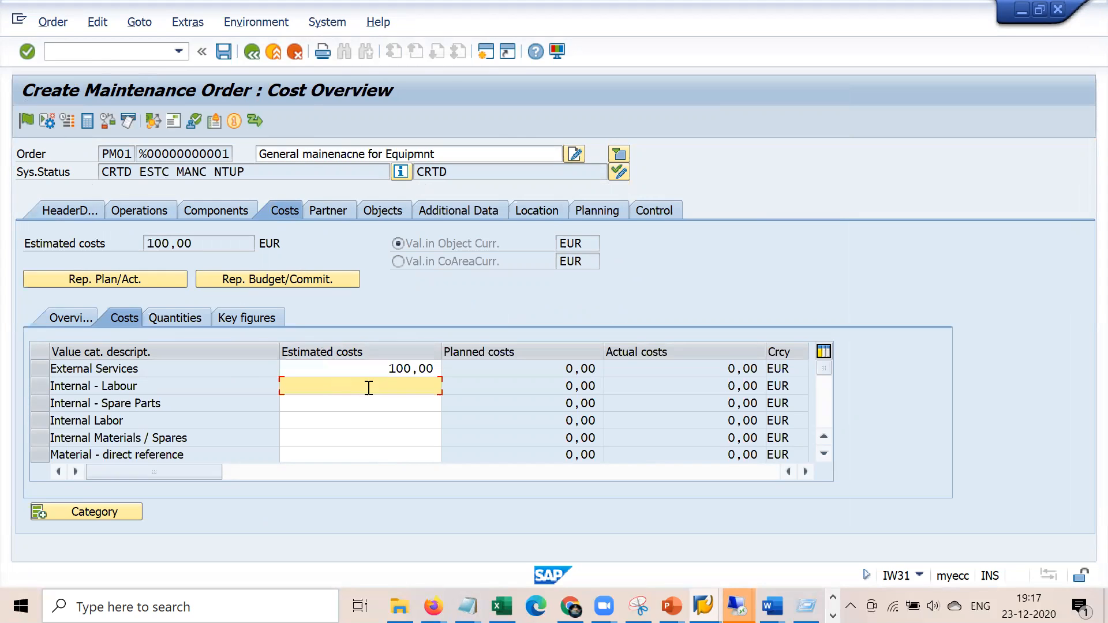
{"action": "type", "text": "20"}
{"action": "key", "text": "Return"}
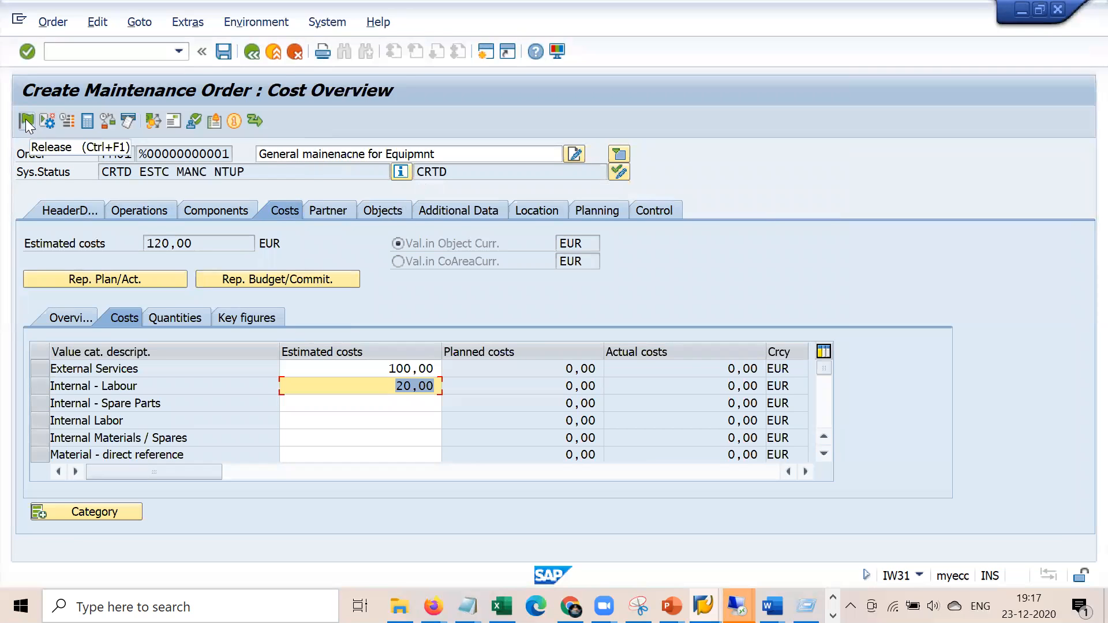
{"action": "left_click", "coordinate": [59, 206]}
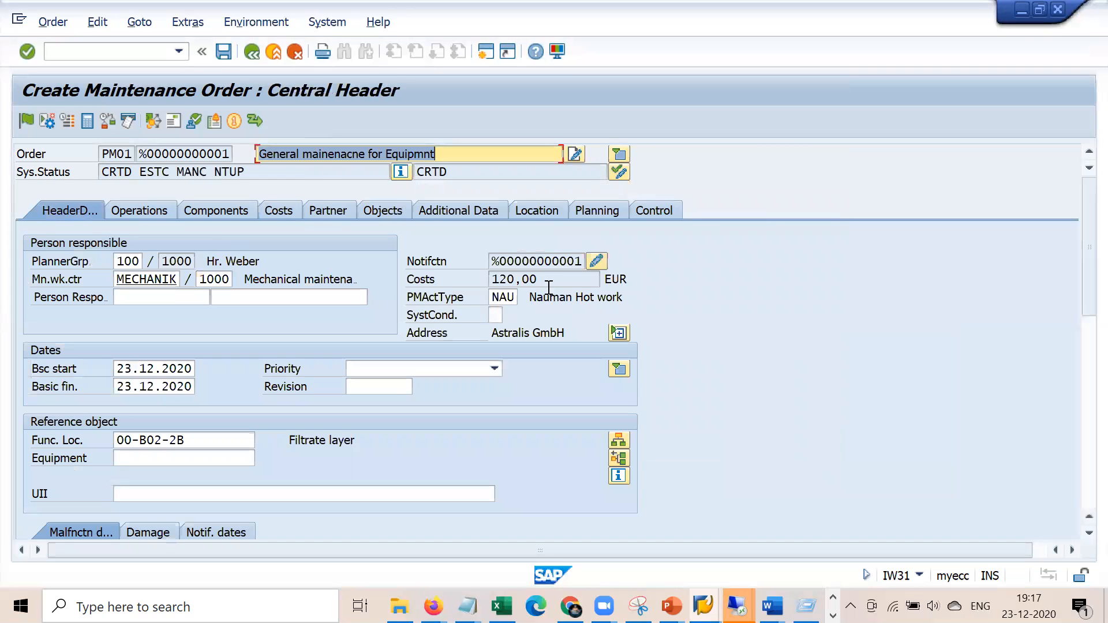
{"action": "left_click", "coordinate": [270, 209]}
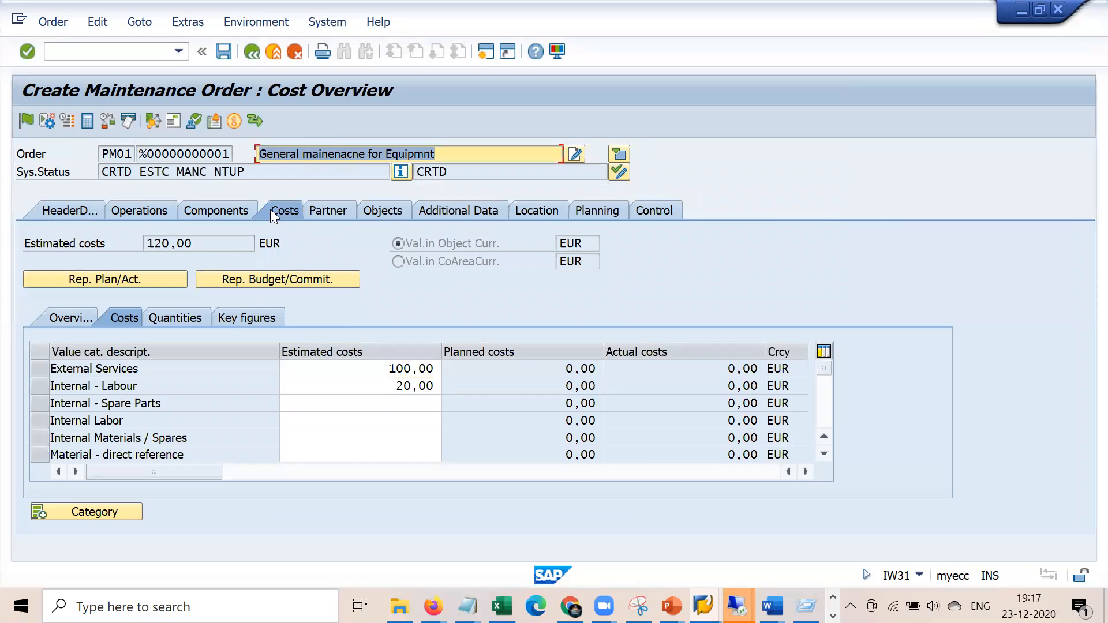
{"action": "left_click", "coordinate": [396, 403]}
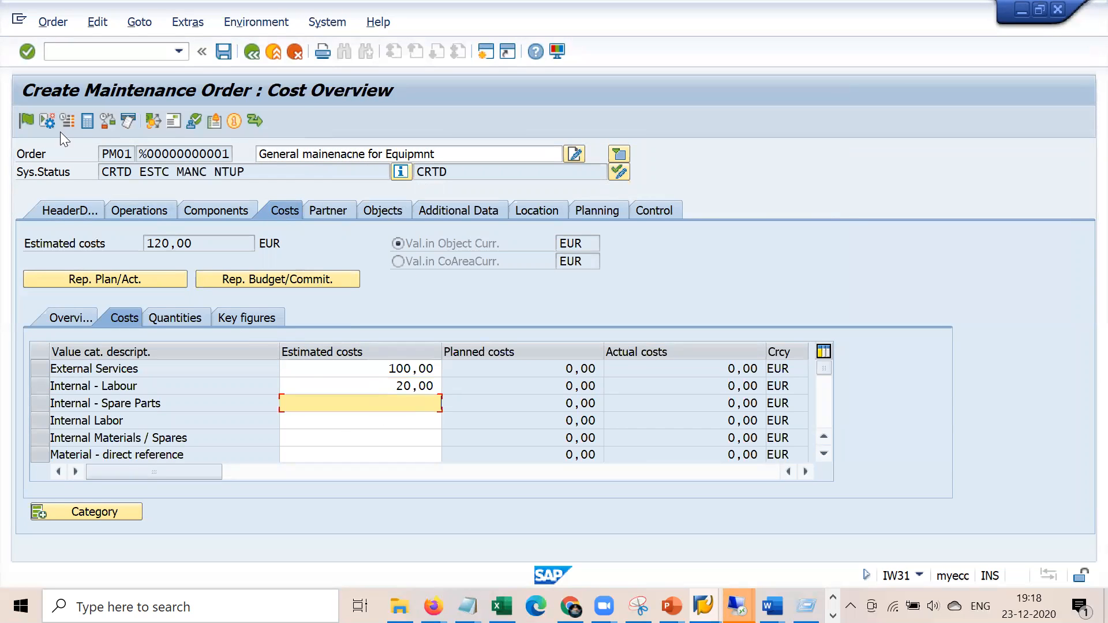
Release the maintenance order
{"action": "left_click", "coordinate": [27, 120]}
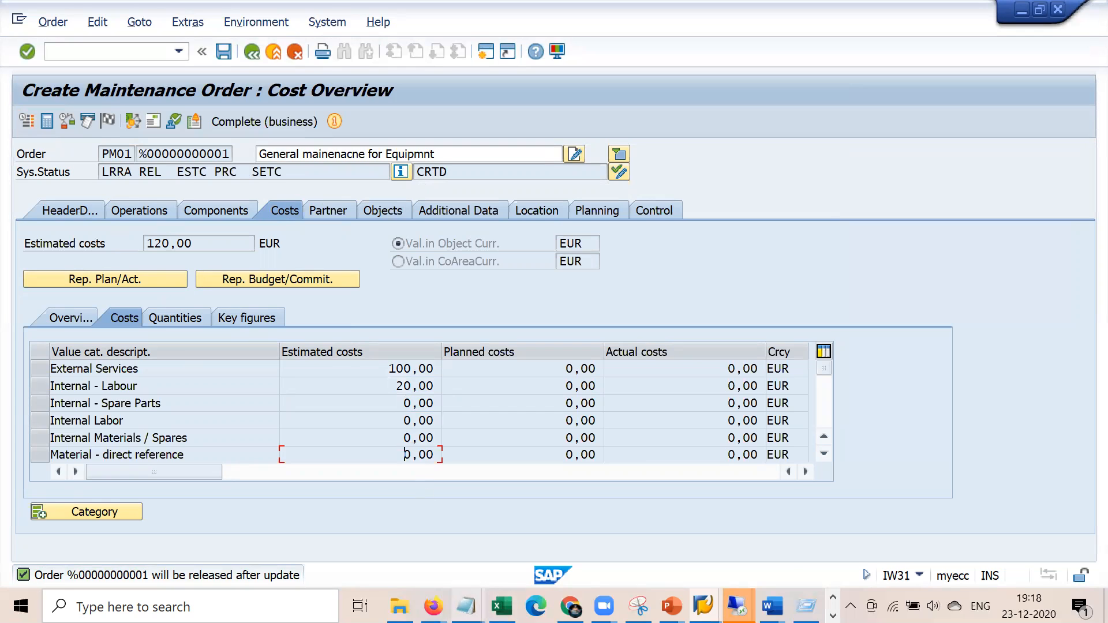
{"action": "left_click", "coordinate": [467, 606]}
{"action": "left_click", "coordinate": [428, 515]}
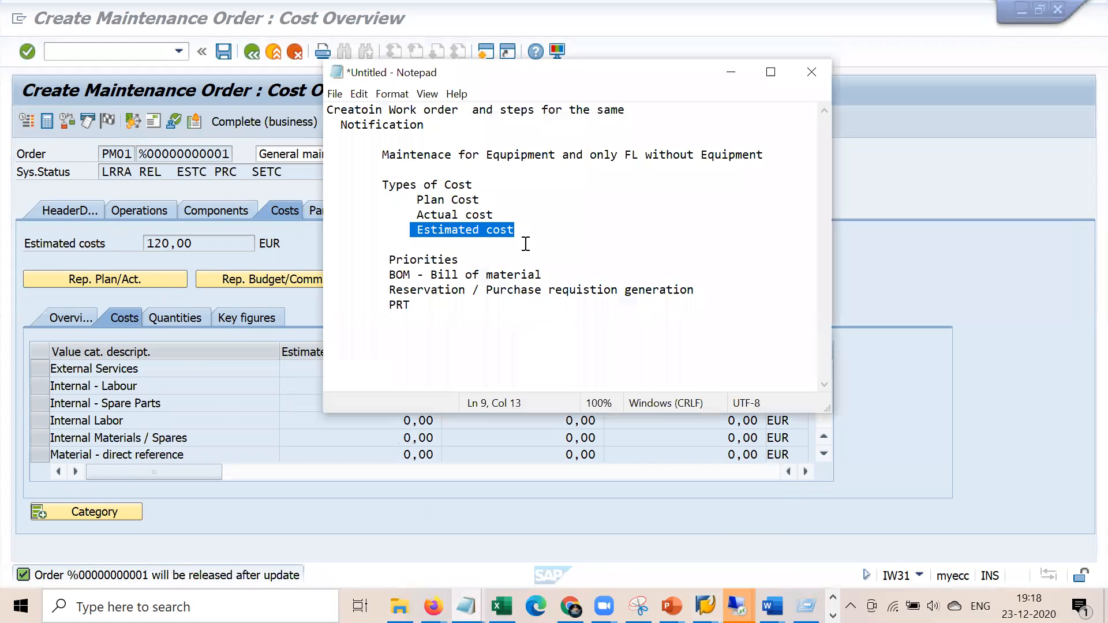
Append '- After release it is not editable' to the Estimated cost line in Notepad
{"action": "key", "text": "Right"}
{"action": "left_click", "coordinate": [678, 64]}
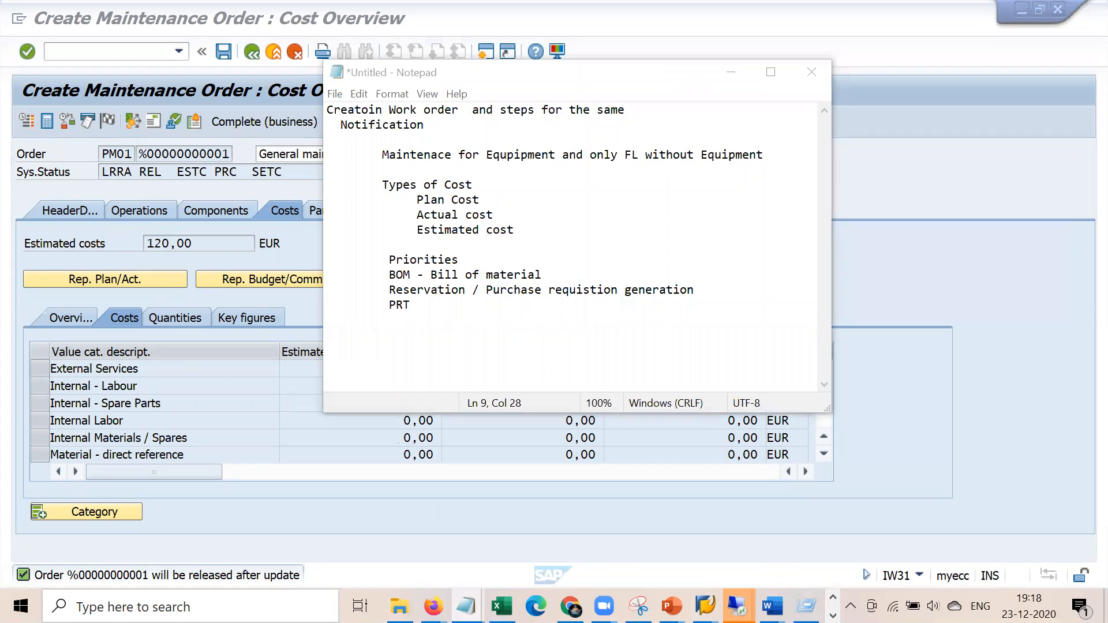
{"action": "type", "text": "- After rel"}
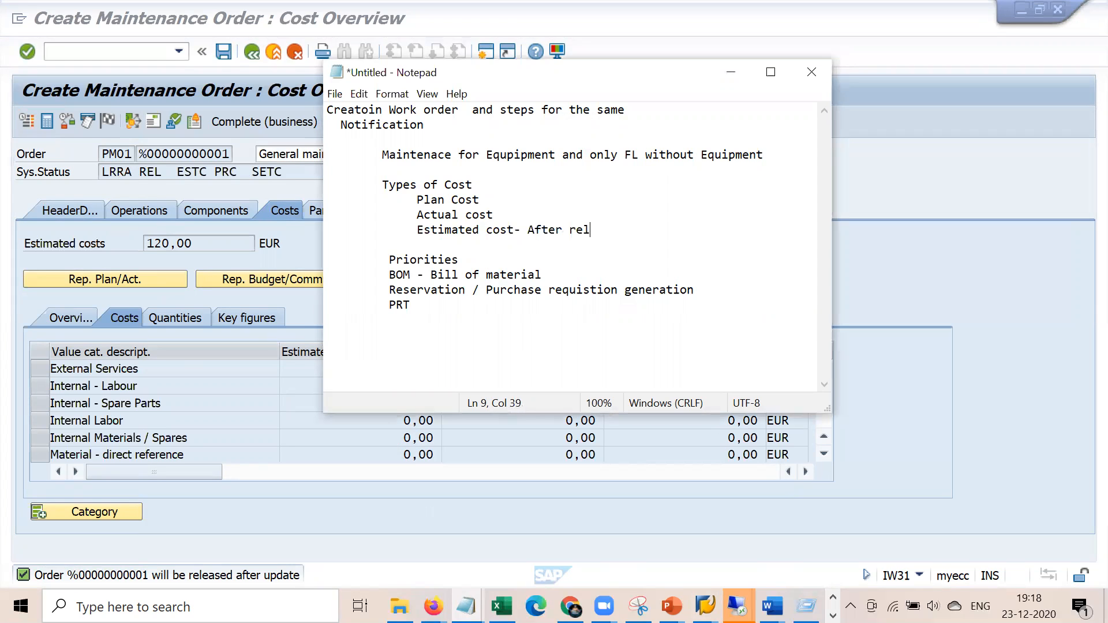
{"action": "type", "text": "ease it is not er"}
{"action": "key", "text": "BackSpace"}
{"action": "type", "text": "ditable"}
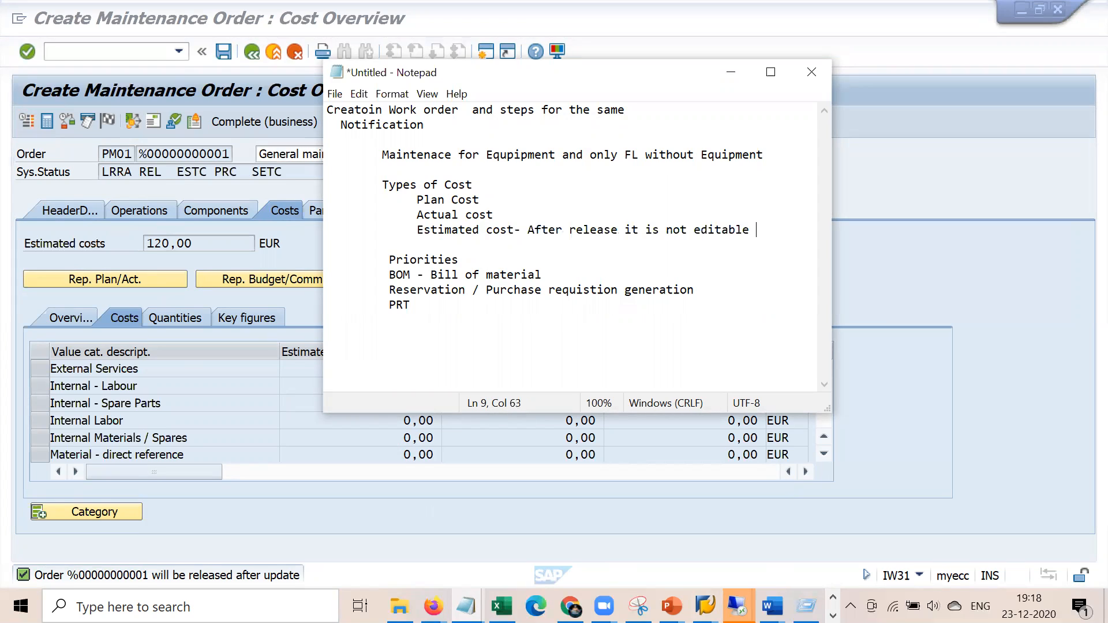
{"action": "left_click_drag", "start_coordinate": [424, 230], "coordinate": [750, 230]}
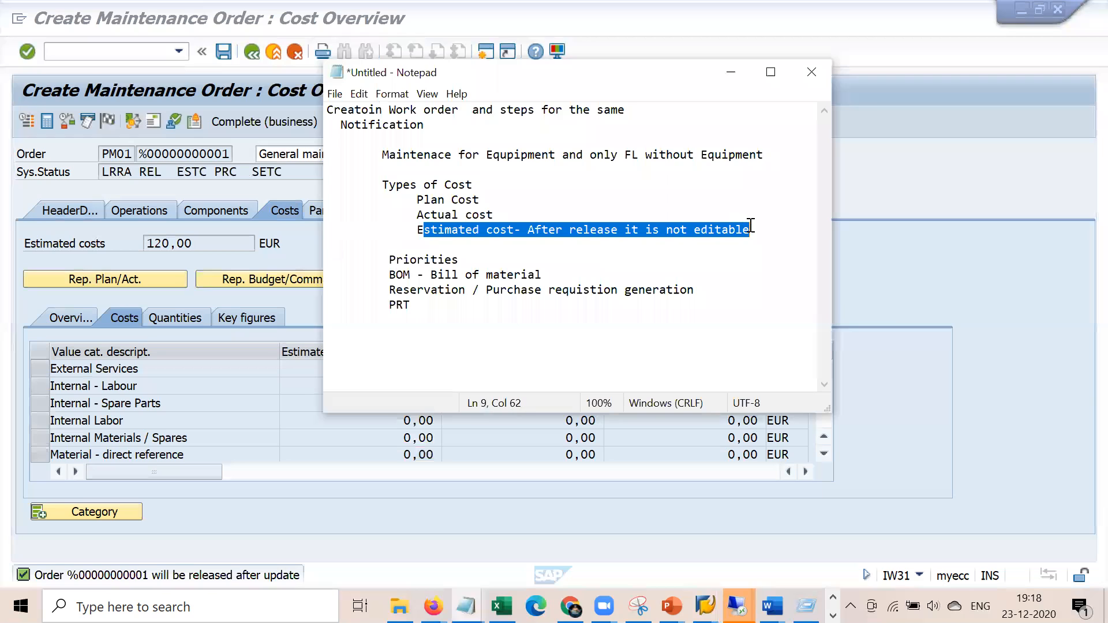
{"action": "left_click", "coordinate": [664, 247]}
Attempt to save the new order and dismiss the missing Reported by notice
{"action": "left_click", "coordinate": [301, 177]}
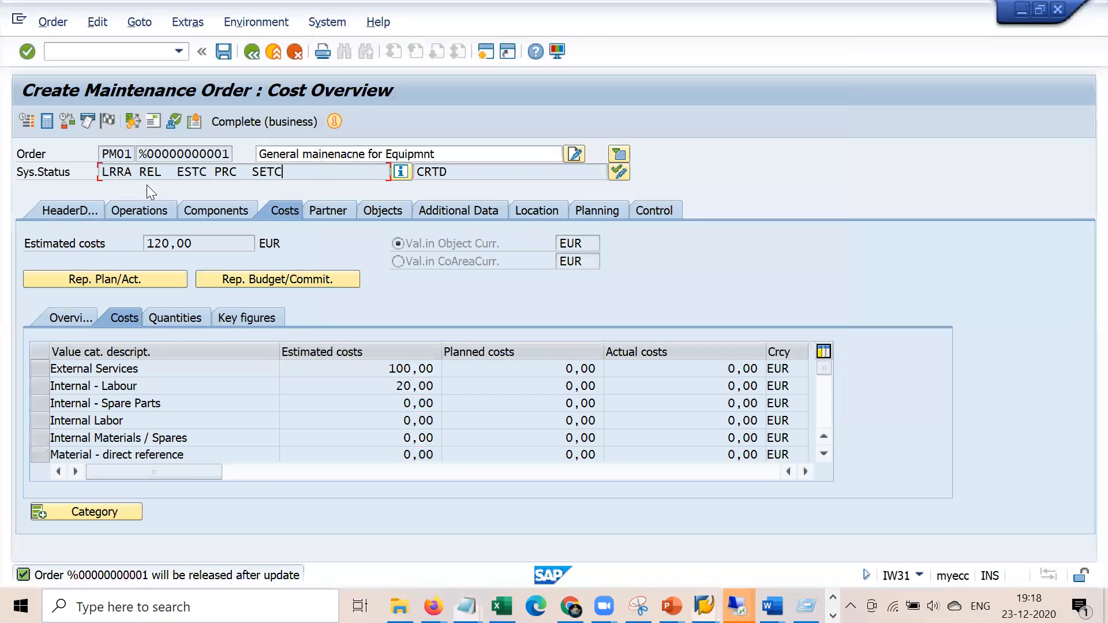
{"action": "left_click", "coordinate": [161, 172]}
{"action": "left_click", "coordinate": [223, 52]}
{"action": "left_click", "coordinate": [512, 488]}
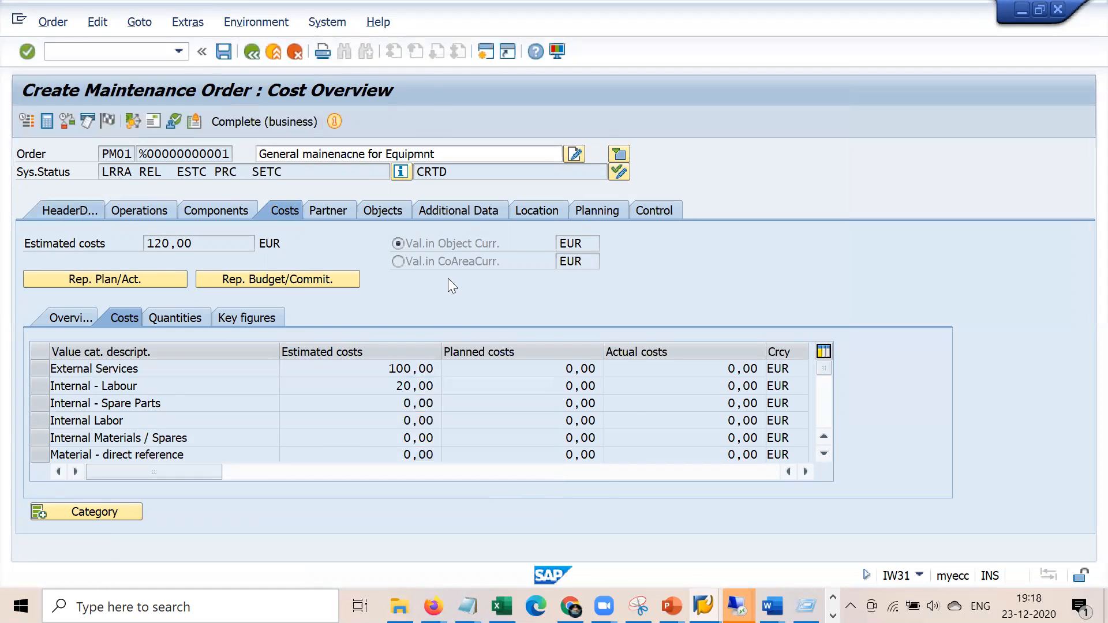
Enter Ram as the notification's reporter and save the order from its header
{"action": "left_click", "coordinate": [219, 431]}
{"action": "left_click", "coordinate": [203, 440]}
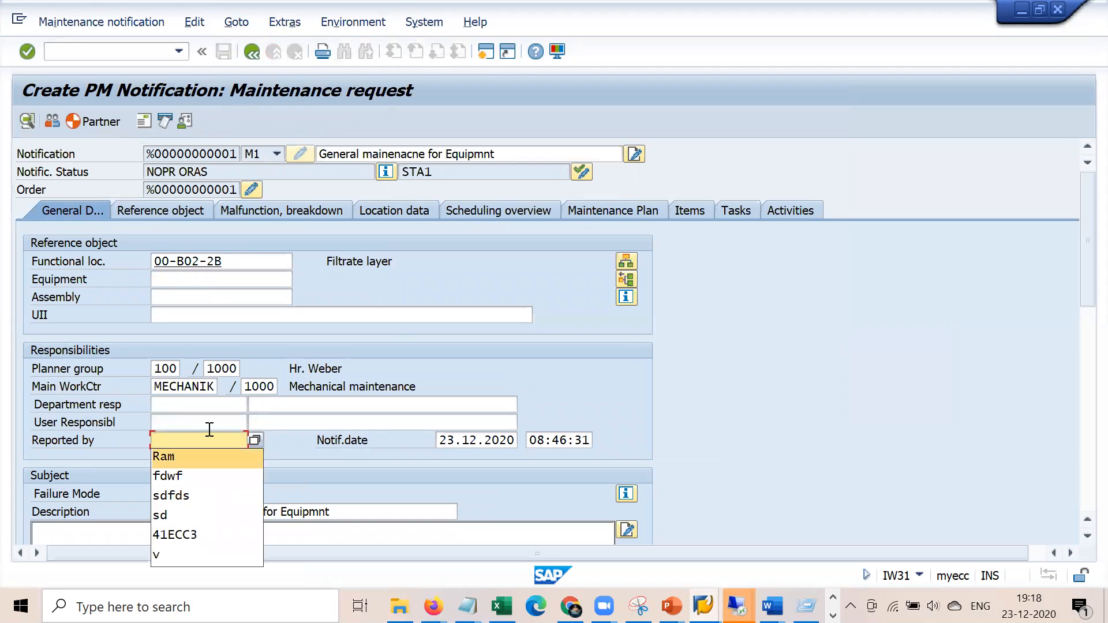
{"action": "key", "text": "Return"}
{"action": "key", "text": "Return"}
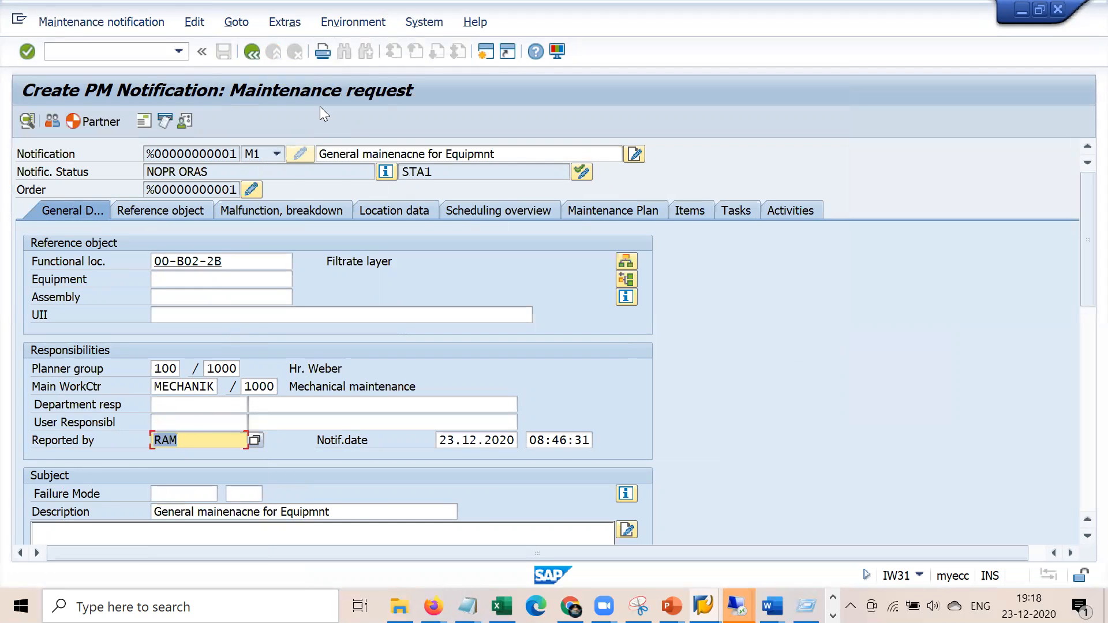
{"action": "key", "text": "Return"}
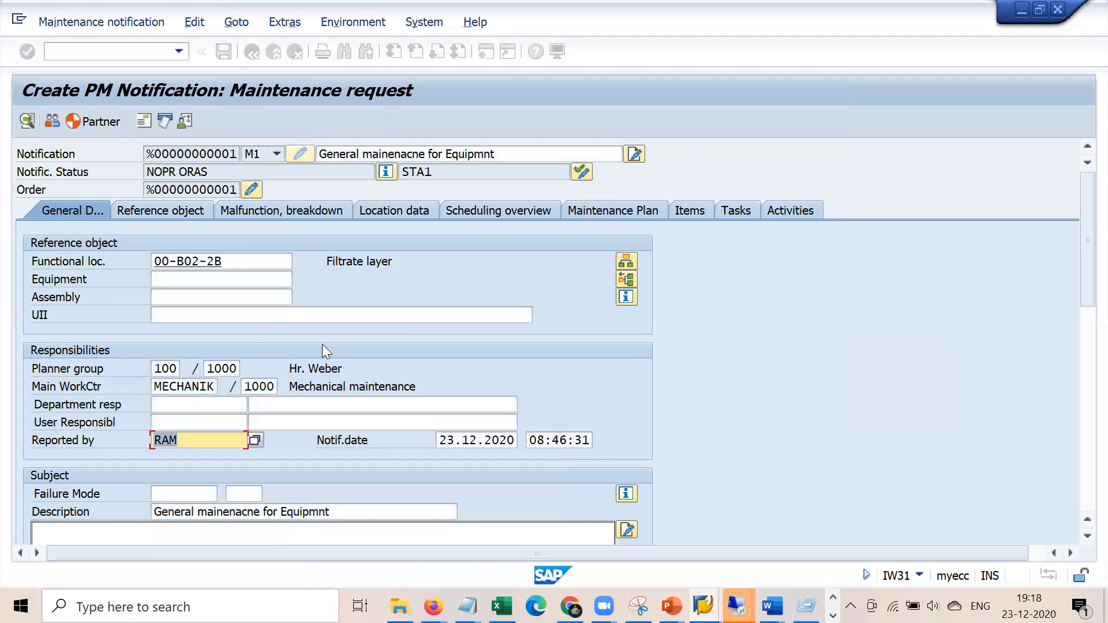
{"action": "left_click", "coordinate": [251, 50]}
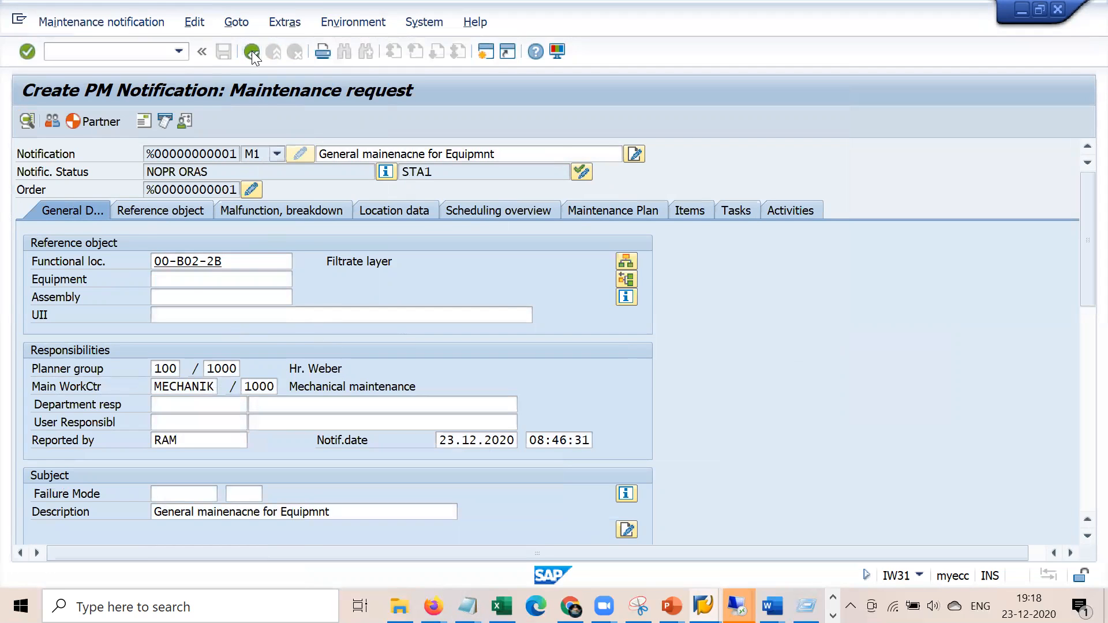
{"action": "left_click", "coordinate": [223, 52]}
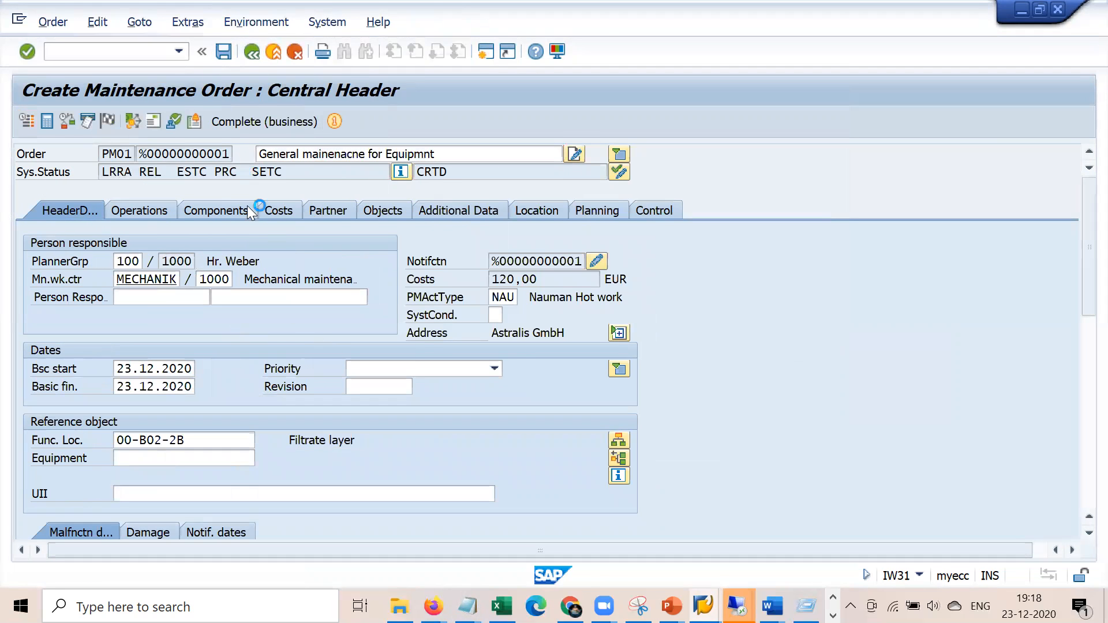
Review the Bill of material and PRT lines in the Notepad notes
{"action": "mouse_move", "coordinate": [467, 606]}
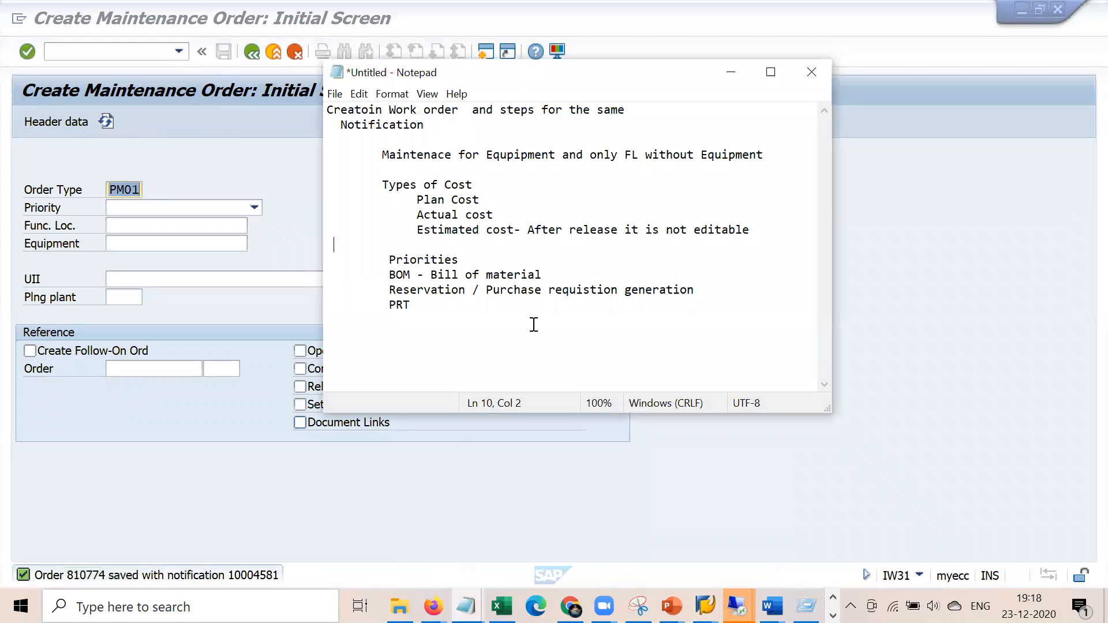
{"action": "left_click", "coordinate": [416, 536]}
{"action": "left_click_drag", "start_coordinate": [394, 276], "coordinate": [542, 275]}
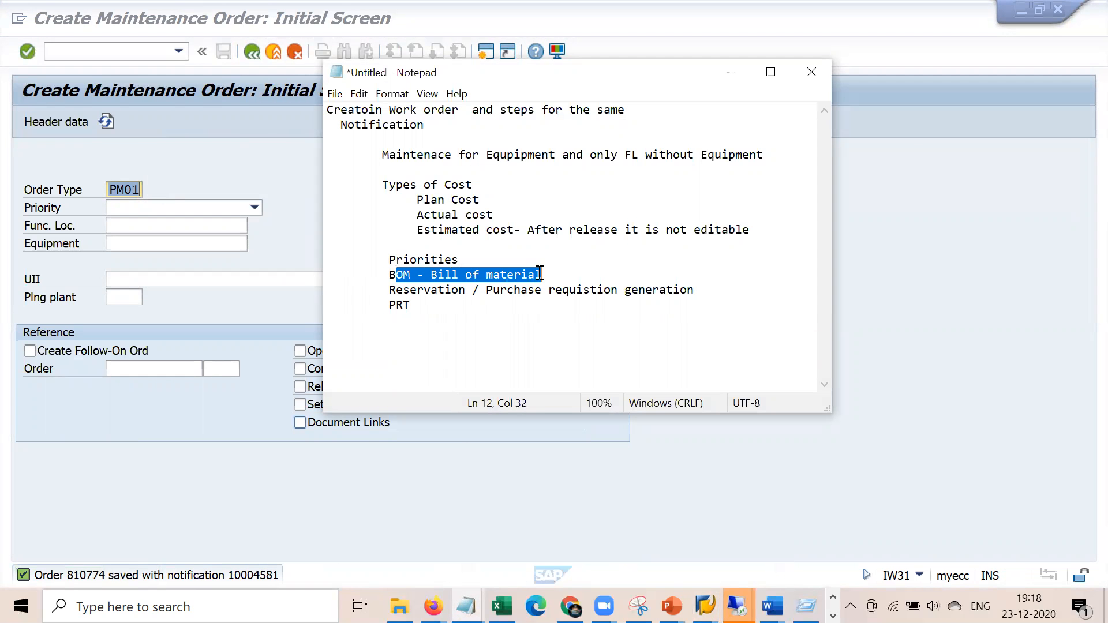
{"action": "left_click_drag", "start_coordinate": [427, 304], "coordinate": [375, 307]}
{"action": "left_click", "coordinate": [450, 318]}
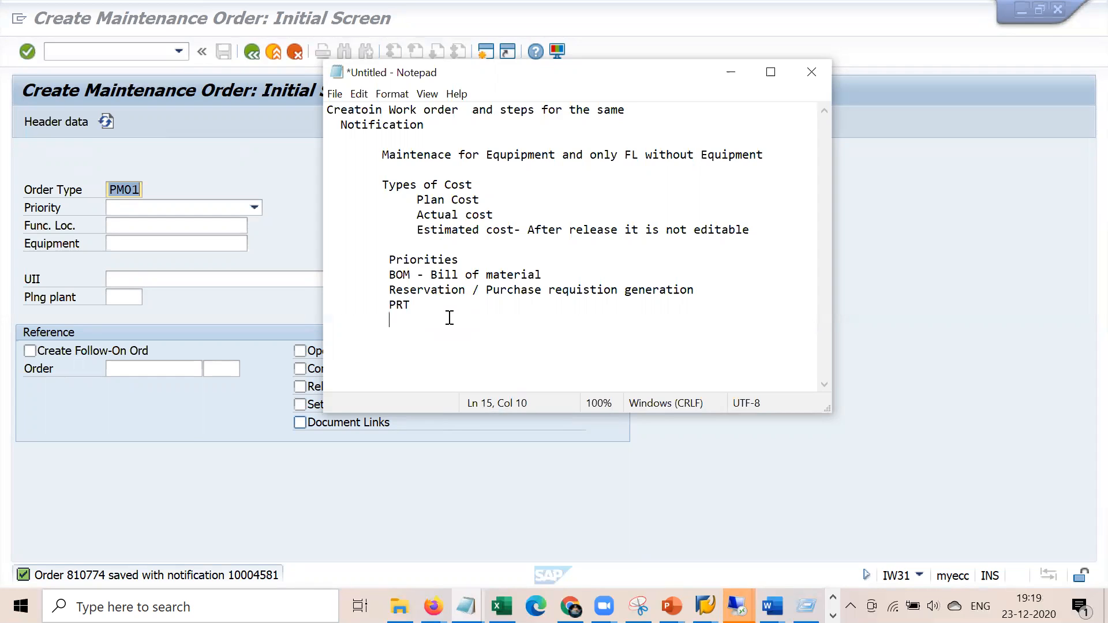
Append '- EQP / FL and materail BOM' to the Bill of material line
{"action": "left_click", "coordinate": [553, 275]}
{"action": "type", "text": "- EQP / FL and mateila"}
{"action": "key", "text": "BackSpace"}
{"action": "key", "text": "BackSpace"}
{"action": "key", "text": "BackSpace"}
{"action": "key", "text": "BackSpace"}
{"action": "type", "text": "rail BOM"}
{"action": "key", "text": "Return"}
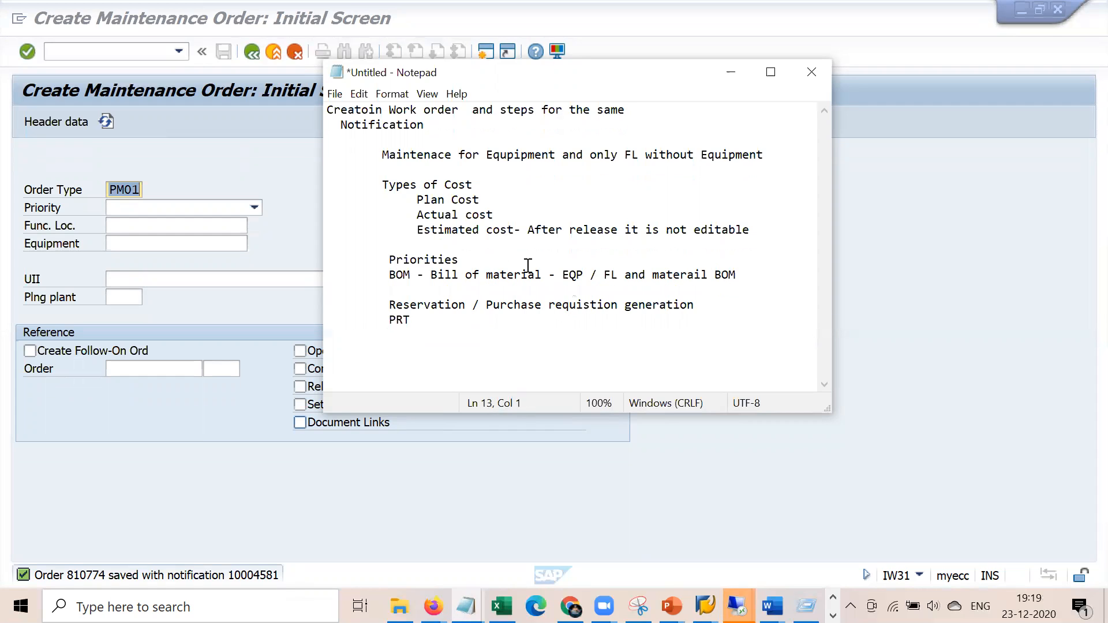
{"action": "left_click", "coordinate": [299, 186]}
Run transaction /nib01 to create an equipment BOM
{"action": "left_click", "coordinate": [139, 56]}
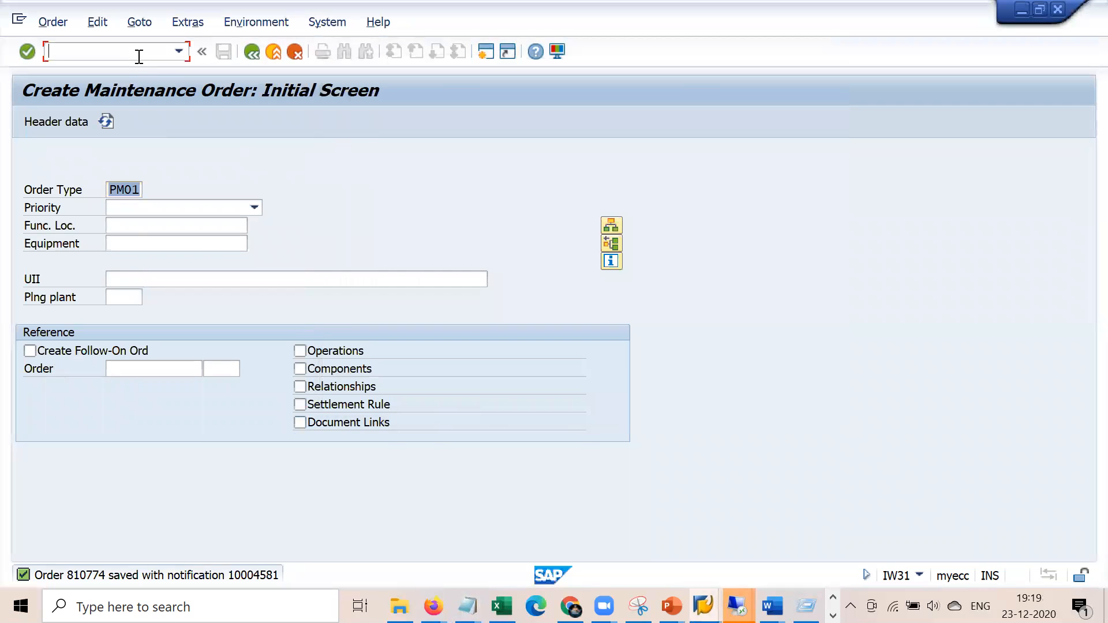
{"action": "type", "text": "/nib01"}
{"action": "key", "text": "Return"}
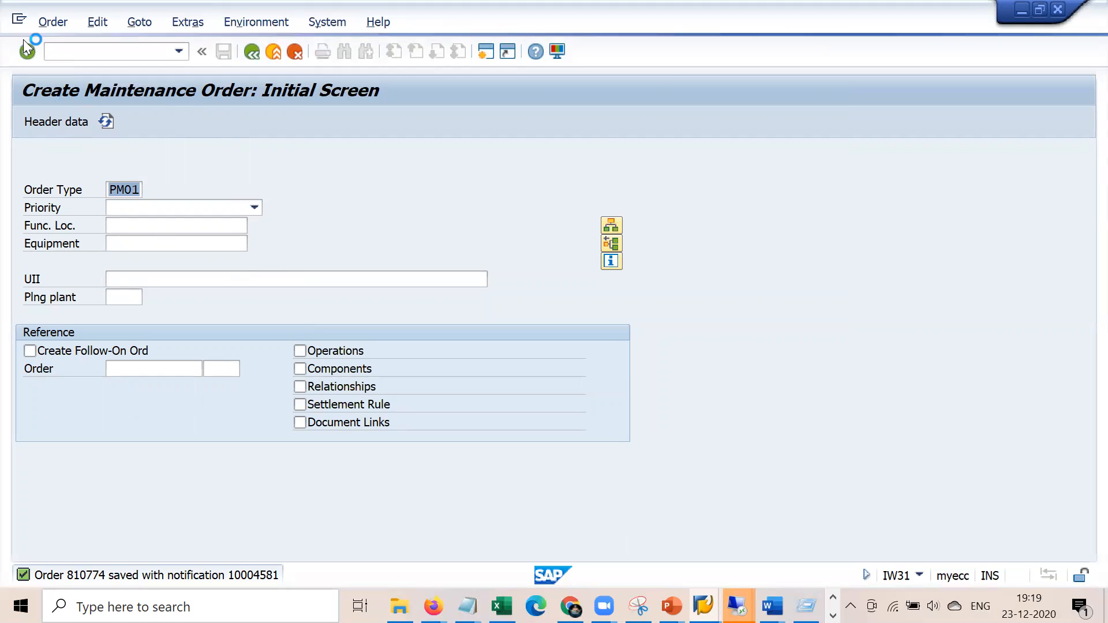
Try a new SAP session, dismiss the session-limit error, and switch to the Change Order window
{"action": "left_click", "coordinate": [19, 23]}
{"action": "left_click", "coordinate": [64, 170]}
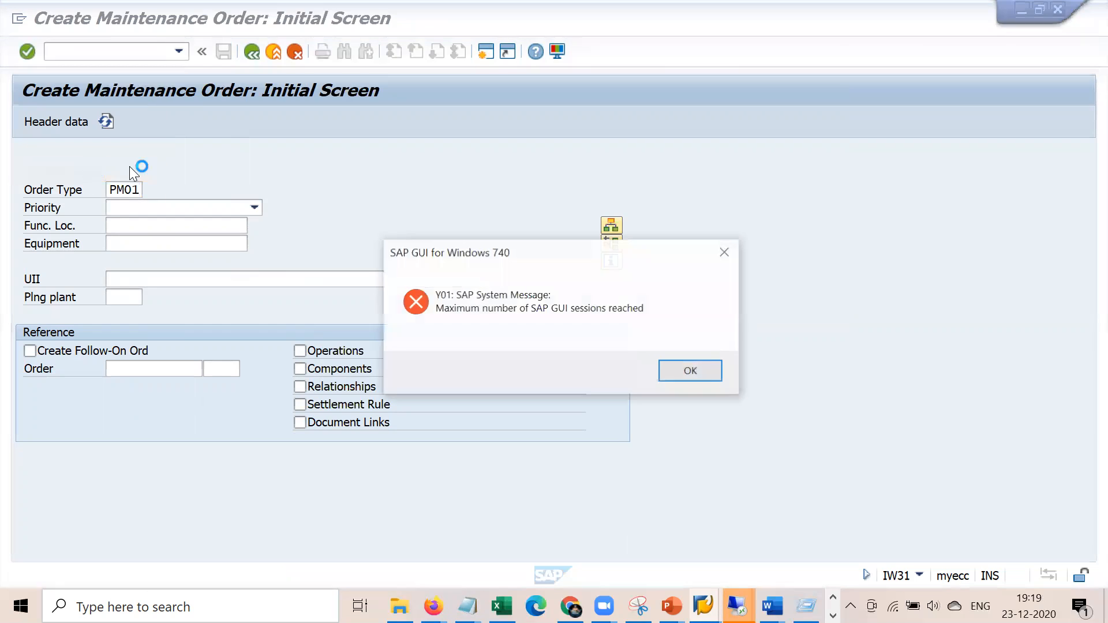
{"action": "left_click", "coordinate": [686, 367]}
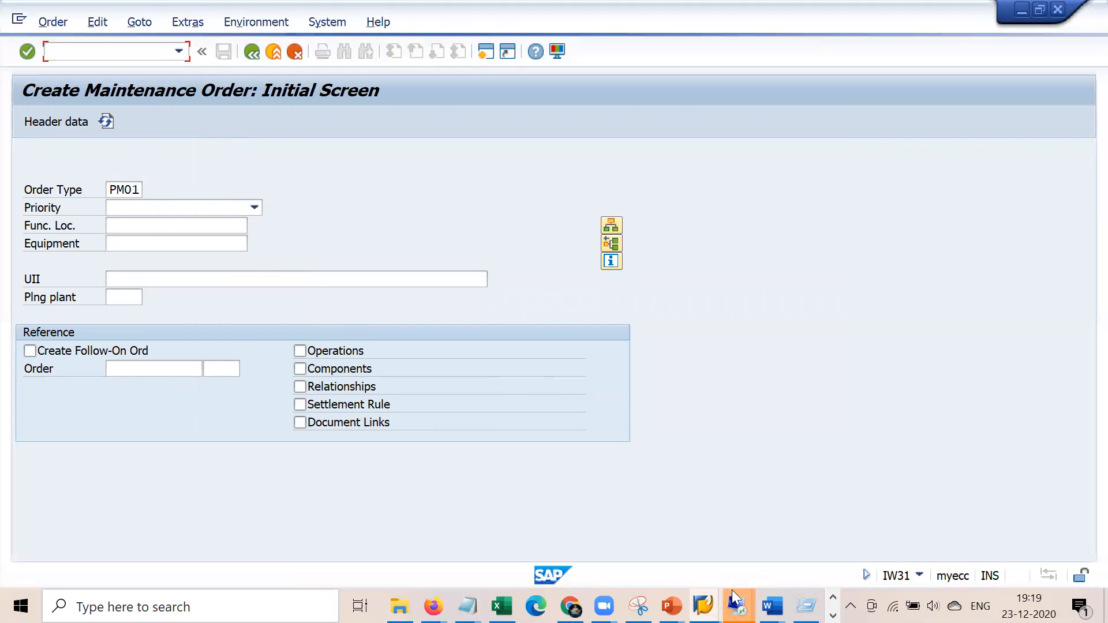
{"action": "mouse_move", "coordinate": [738, 606]}
{"action": "left_click", "coordinate": [532, 527]}
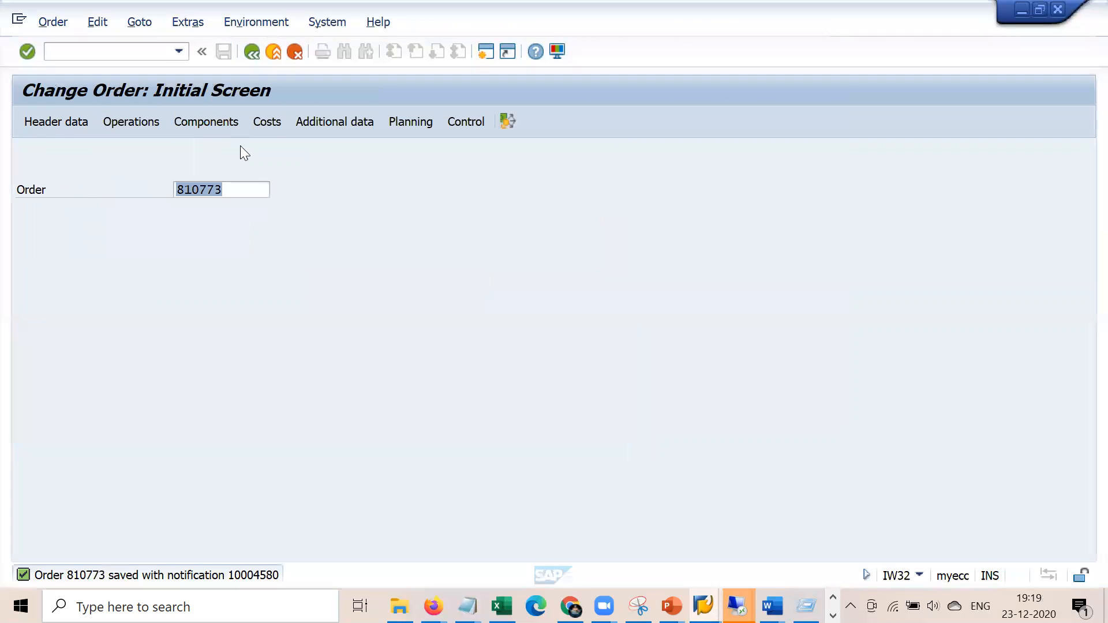
Request a new equipment BOM via /nib01 for equipment 10007788, plant 1000, BOM usage 4 Plant maintenance
{"action": "left_click", "coordinate": [151, 49]}
{"action": "type", "text": "/nib01"}
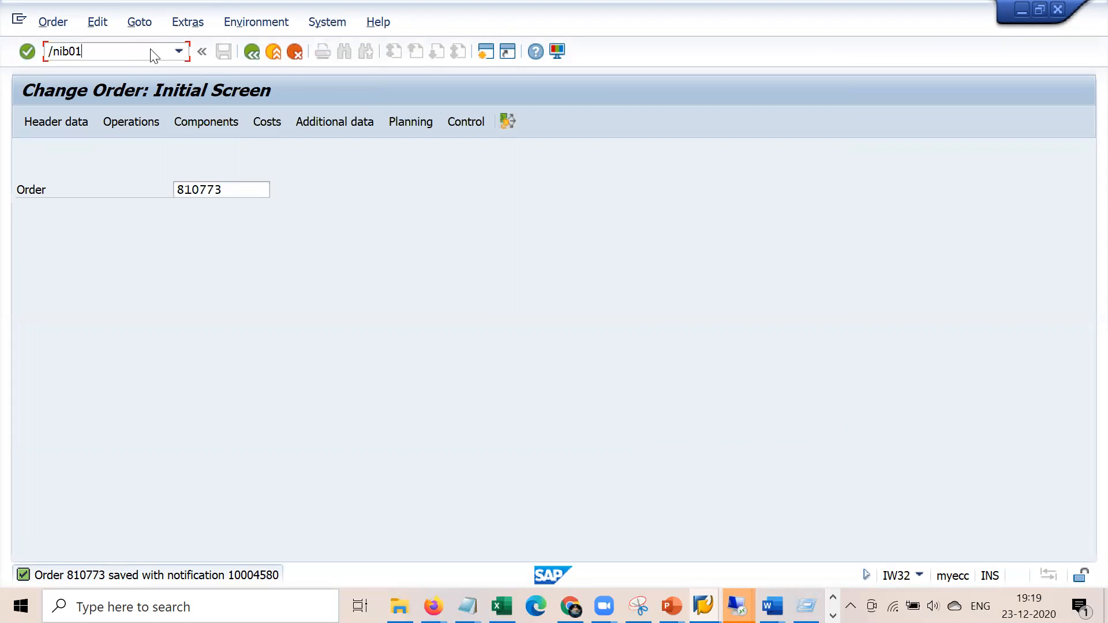
{"action": "key", "text": "Return"}
{"action": "key", "text": "space"}
{"action": "key", "text": "Down"}
{"action": "key", "text": "Return"}
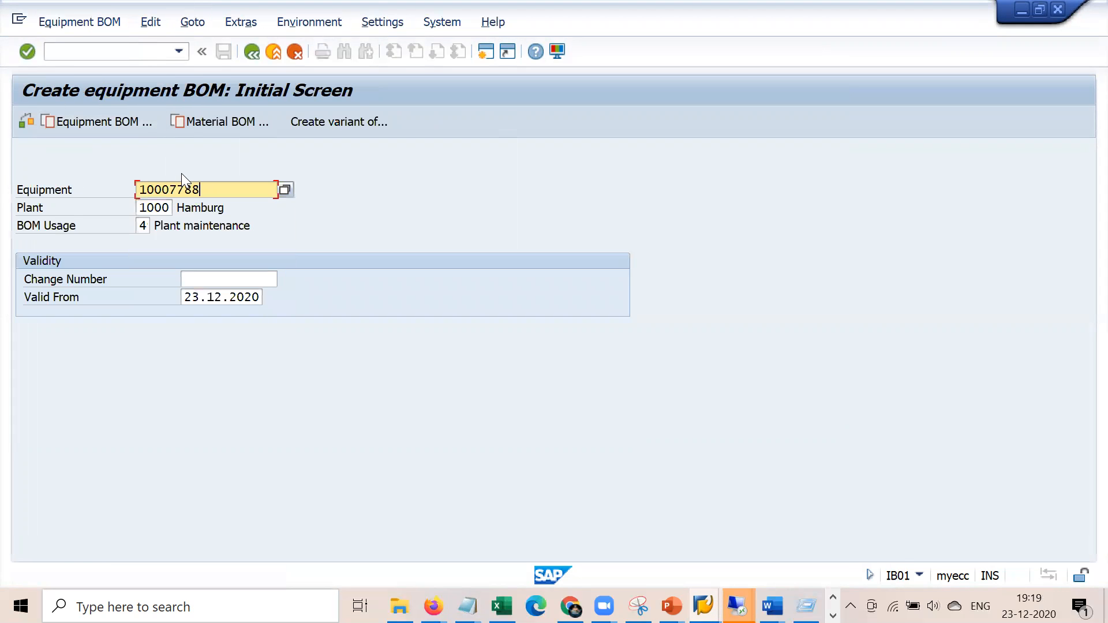
{"action": "left_click", "coordinate": [141, 226]}
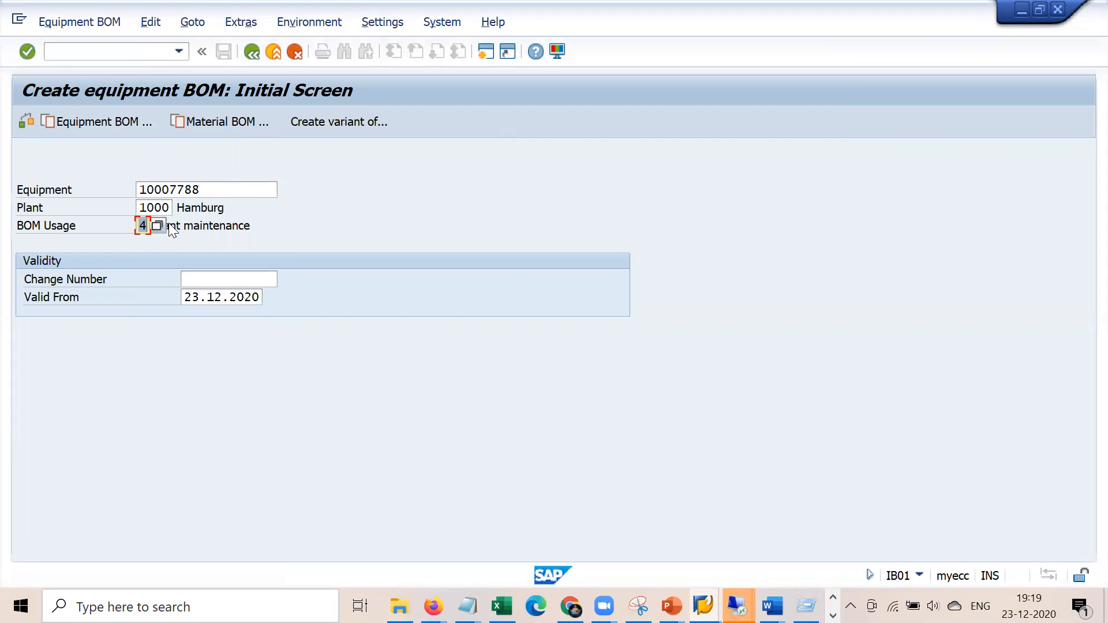
{"action": "left_click", "coordinate": [157, 226]}
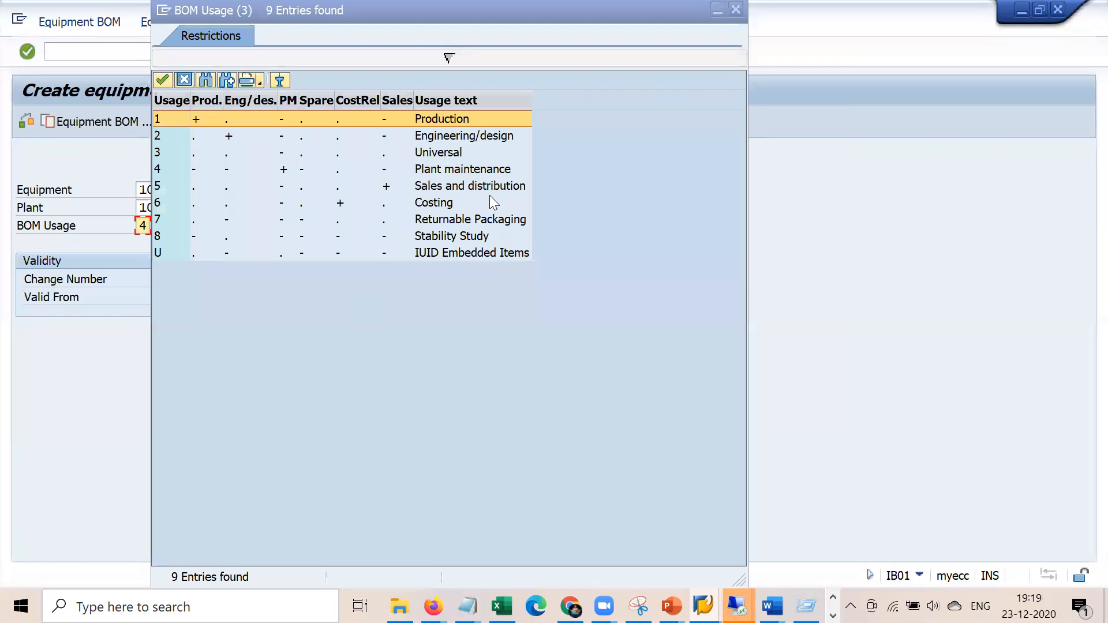
{"action": "left_click", "coordinate": [475, 172]}
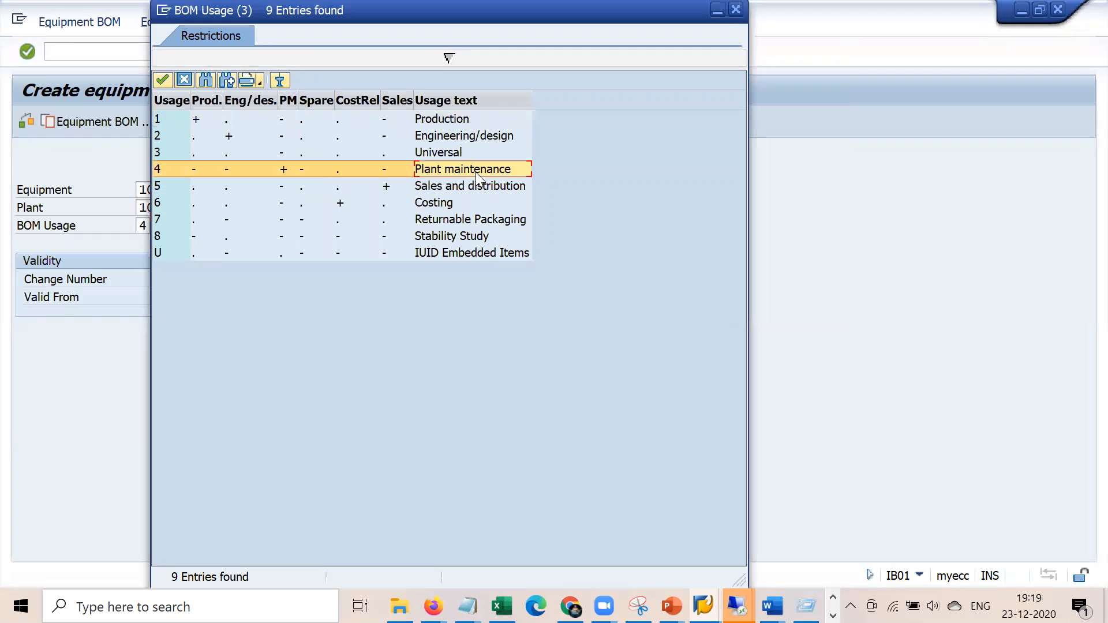
{"action": "double_click", "coordinate": [459, 171]}
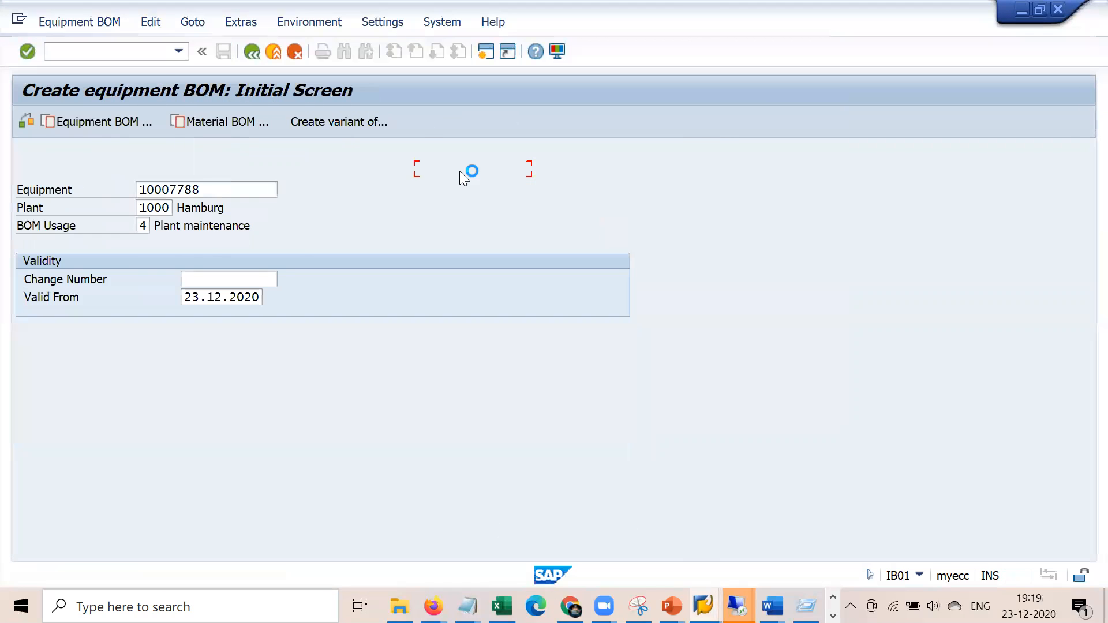
{"action": "key", "text": "Return"}
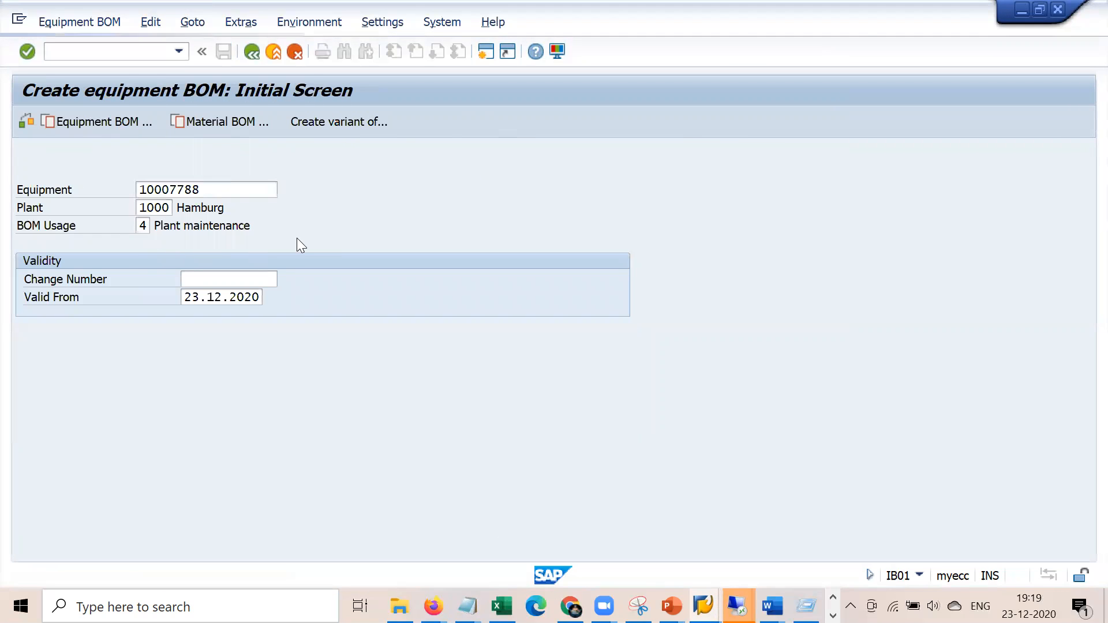
Display the existing seven-item BOM of equipment 10007788 and select its equipment number for copying
{"action": "left_click", "coordinate": [74, 25]}
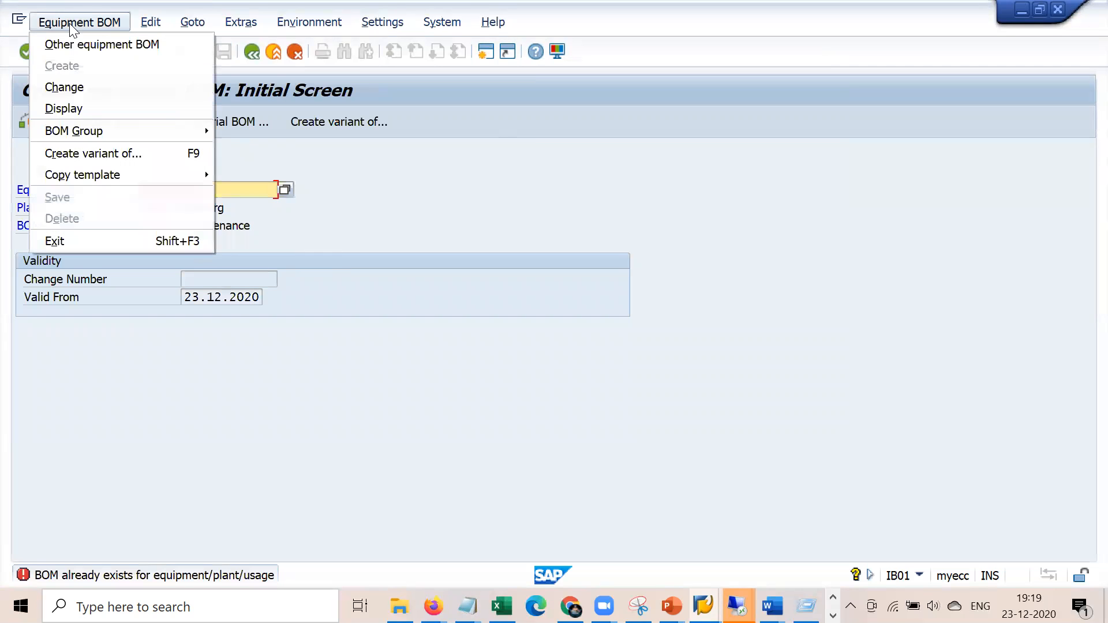
{"action": "left_click", "coordinate": [88, 110]}
{"action": "key", "text": "Return"}
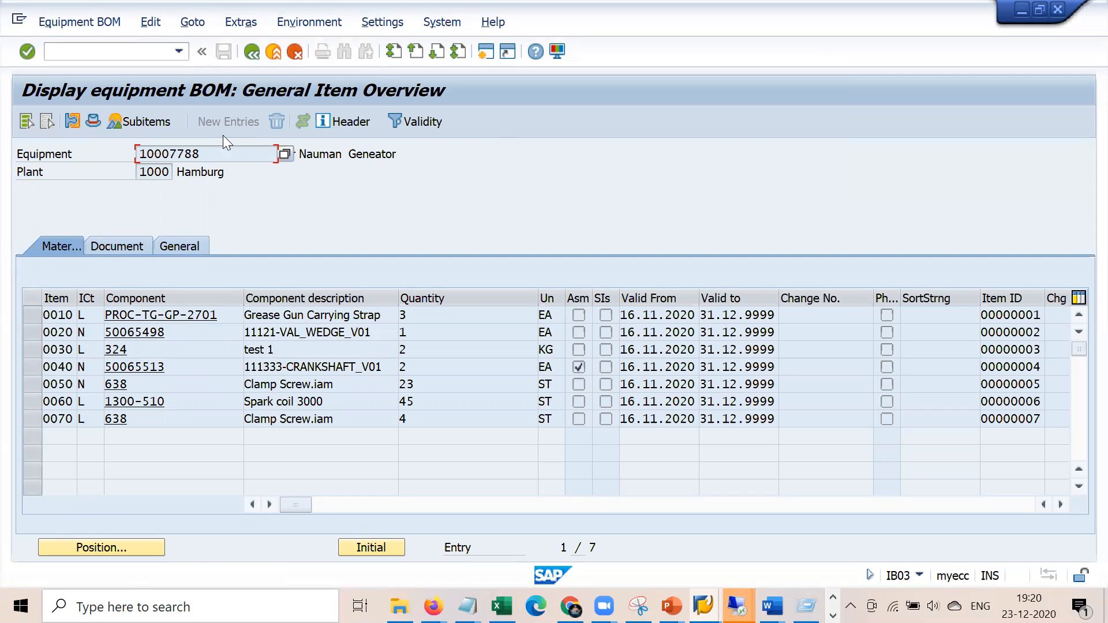
{"action": "left_click_drag", "start_coordinate": [206, 154], "coordinate": [113, 155]}
{"action": "key", "text": "ctrl+c"}
Start a PM01 order via /niw31 with pasted equipment 10007788, viewing its object information summary
{"action": "left_click", "coordinate": [149, 44]}
{"action": "type", "text": "/niw31"}
{"action": "key", "text": "Tab"}
{"action": "key", "text": "Tab"}
{"action": "key", "text": "Tab"}
{"action": "key", "text": "ctrl+v"}
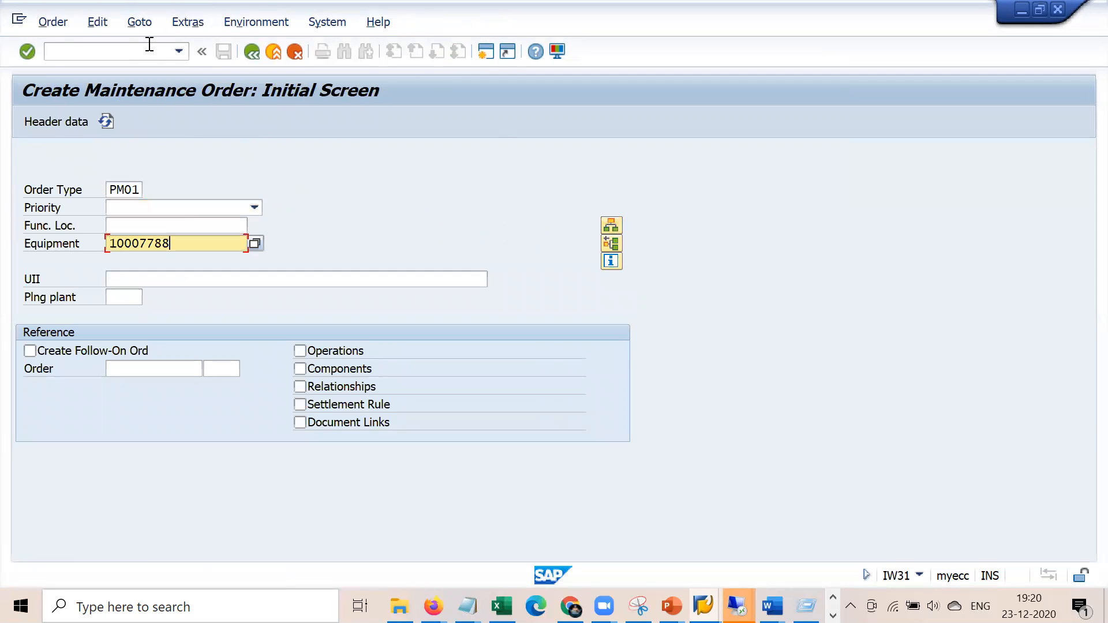
{"action": "key", "text": "Return"}
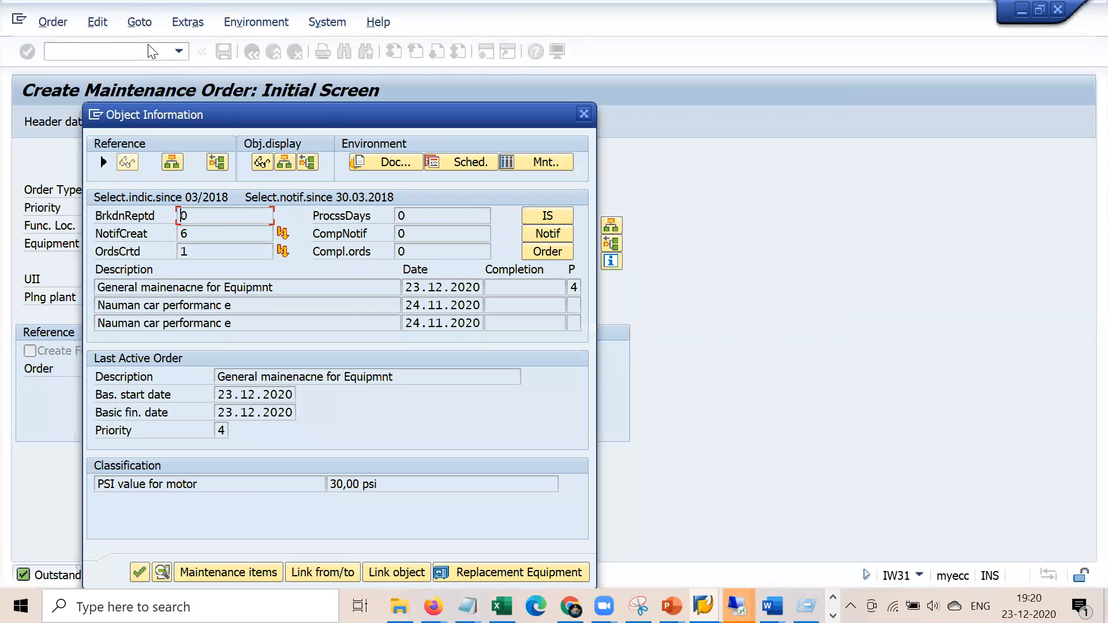
{"action": "key", "text": "Return"}
Fill the order description from history and set main work centre 1710 in plant 1000
{"action": "key", "text": "Return"}
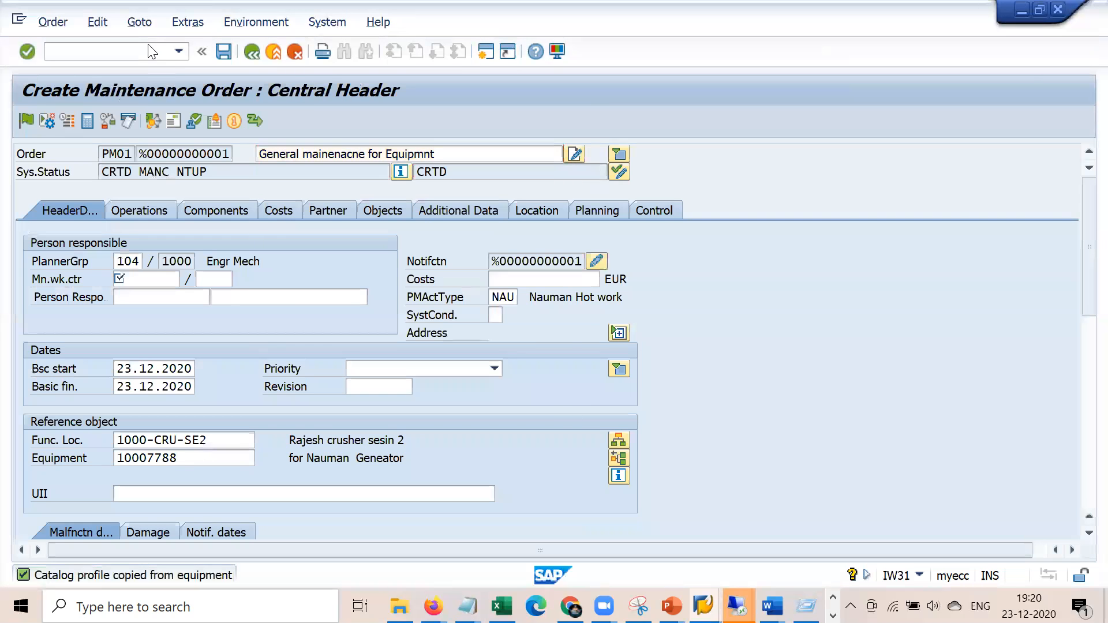
{"action": "key", "text": "Return"}
{"action": "key", "text": "Tab"}
{"action": "key", "text": "Down"}
{"action": "key", "text": "Return"}
{"action": "key", "text": "Tab"}
{"action": "key", "text": "Tab"}
{"action": "key", "text": "Down"}
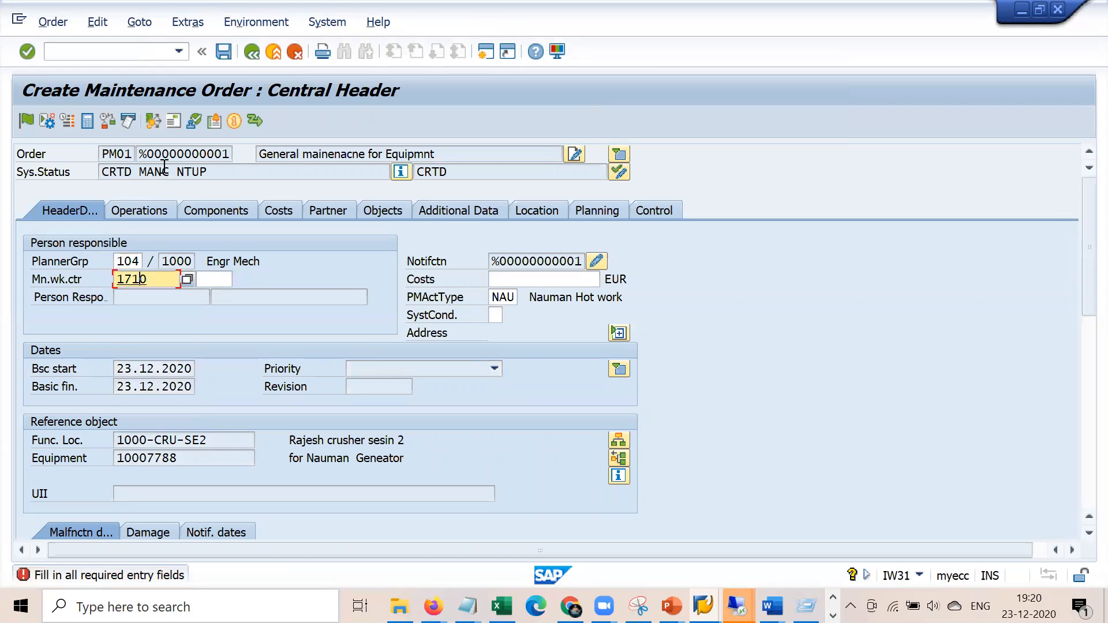
{"action": "key", "text": "Tab"}
{"action": "key", "text": "Down"}
{"action": "key", "text": "Return"}
Highlight the order's equipment number and move through Operations to the empty Component Overview
{"action": "left_click_drag", "start_coordinate": [162, 458], "coordinate": [101, 454]}
{"action": "left_click", "coordinate": [148, 213]}
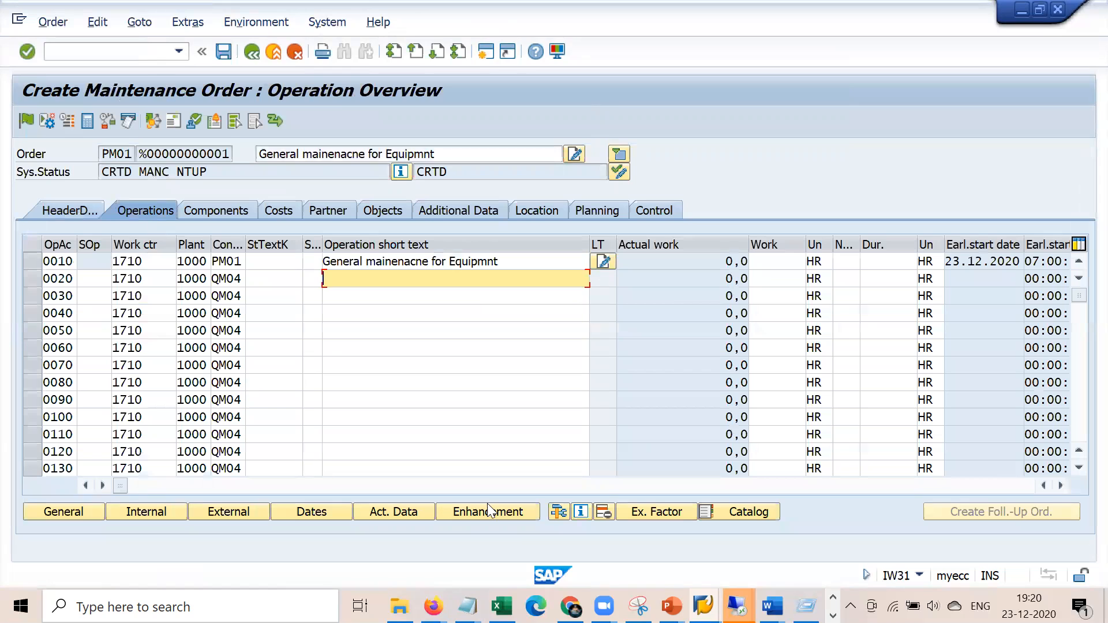
{"action": "left_click", "coordinate": [228, 208]}
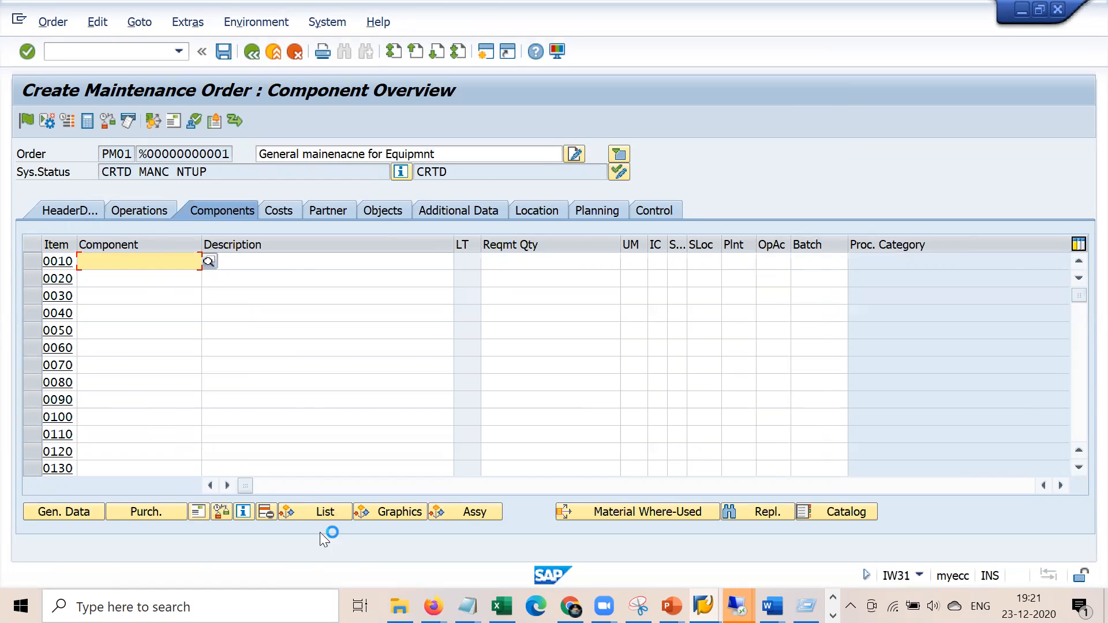
Add component 638 Clamp Screw.iam, quantity 4 ST, from the equipment's structure list
{"action": "left_click", "coordinate": [319, 514]}
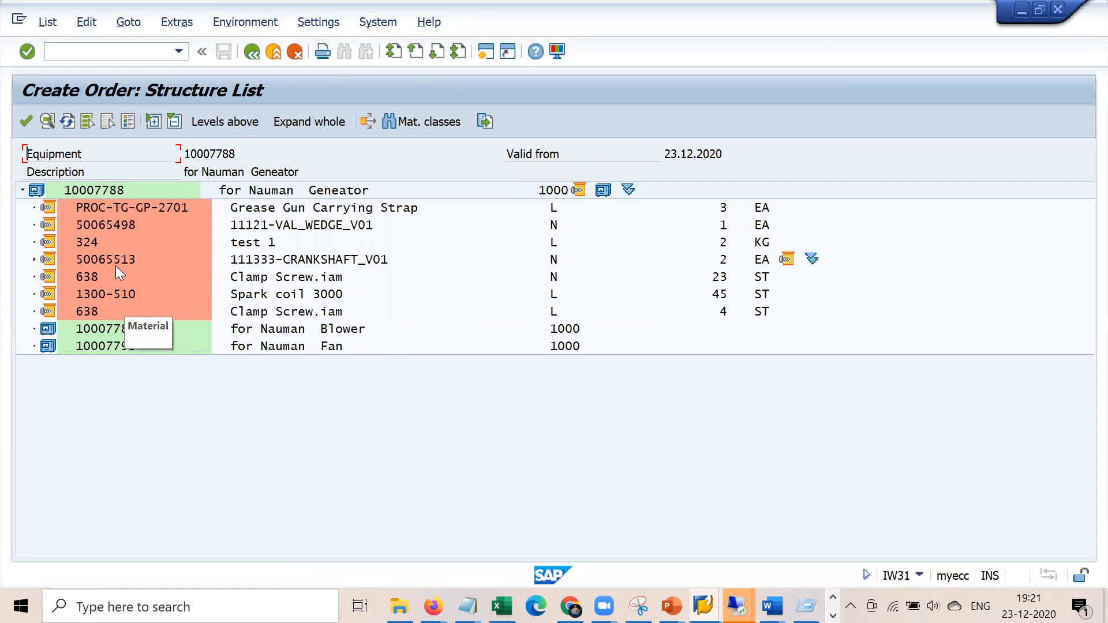
{"action": "double_click", "coordinate": [83, 260]}
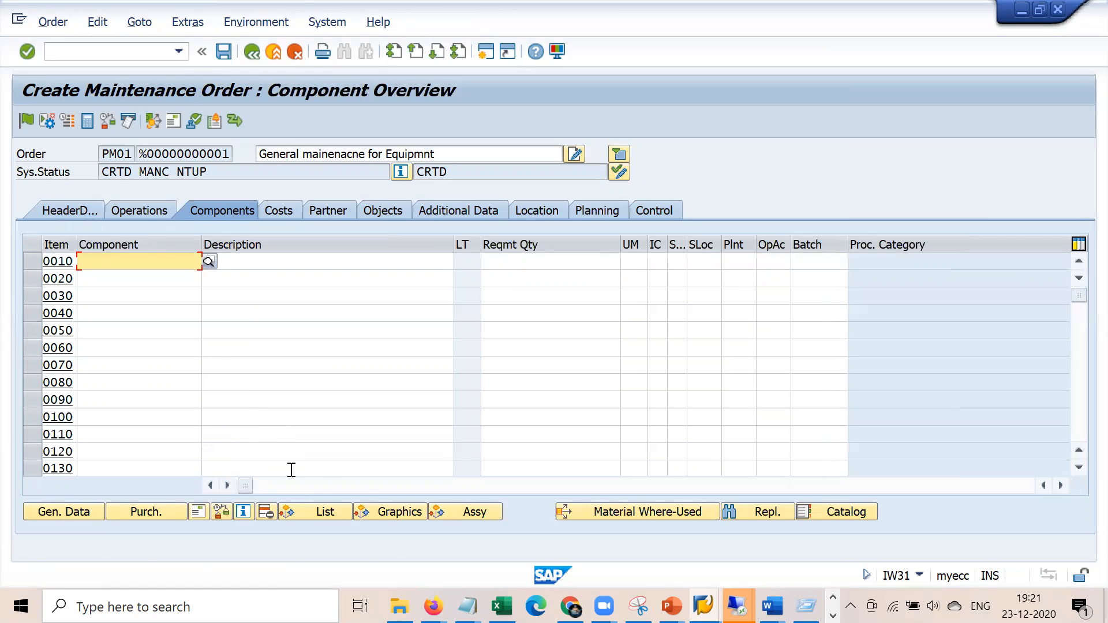
{"action": "left_click", "coordinate": [340, 510]}
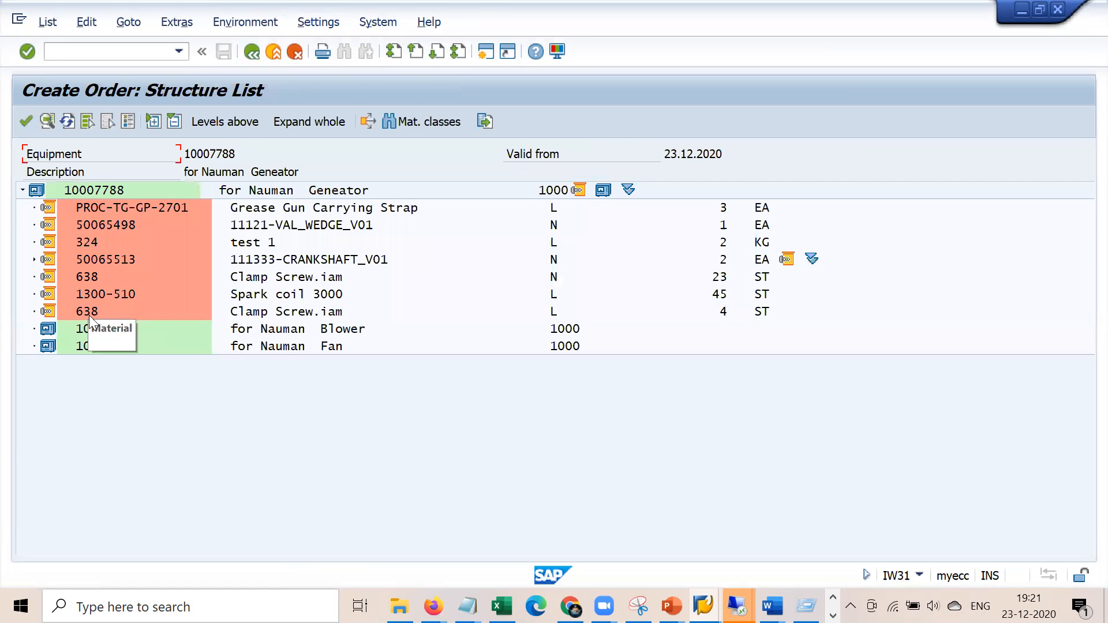
{"action": "double_click", "coordinate": [89, 315]}
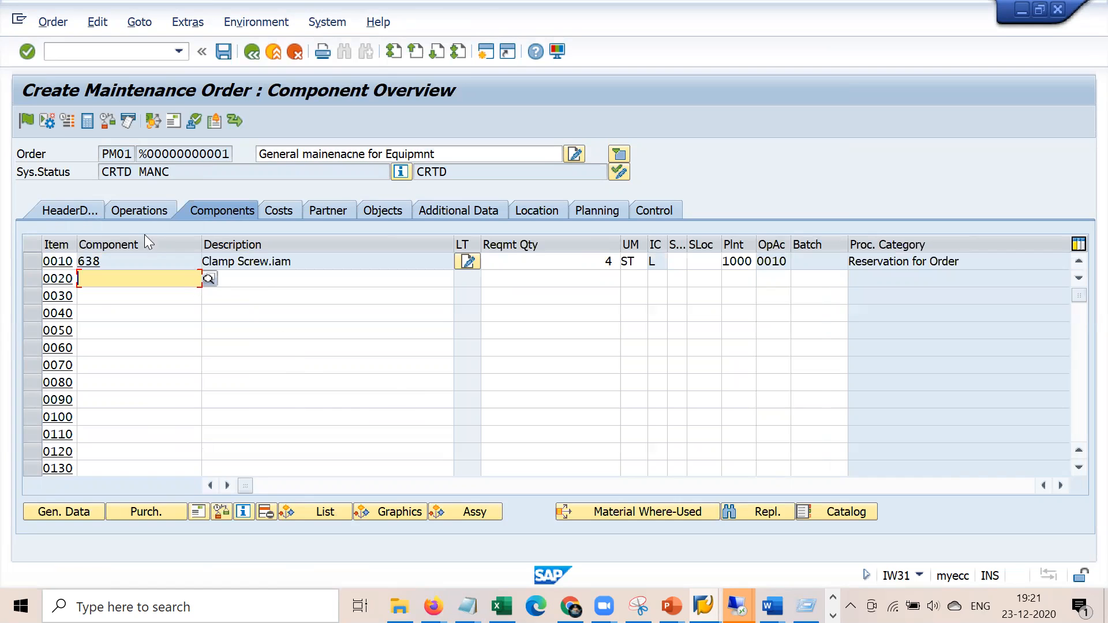
Check the order's operations and header tabs, then bring the Notepad work-order notes forward
{"action": "left_click", "coordinate": [147, 211]}
{"action": "left_click", "coordinate": [76, 211]}
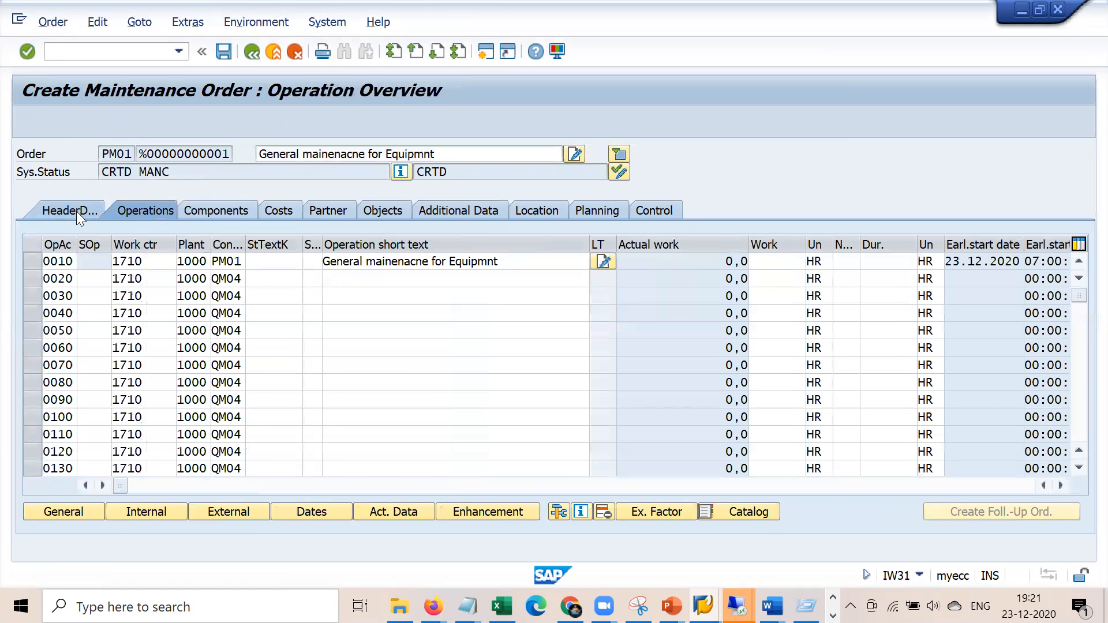
{"action": "left_click", "coordinate": [226, 211]}
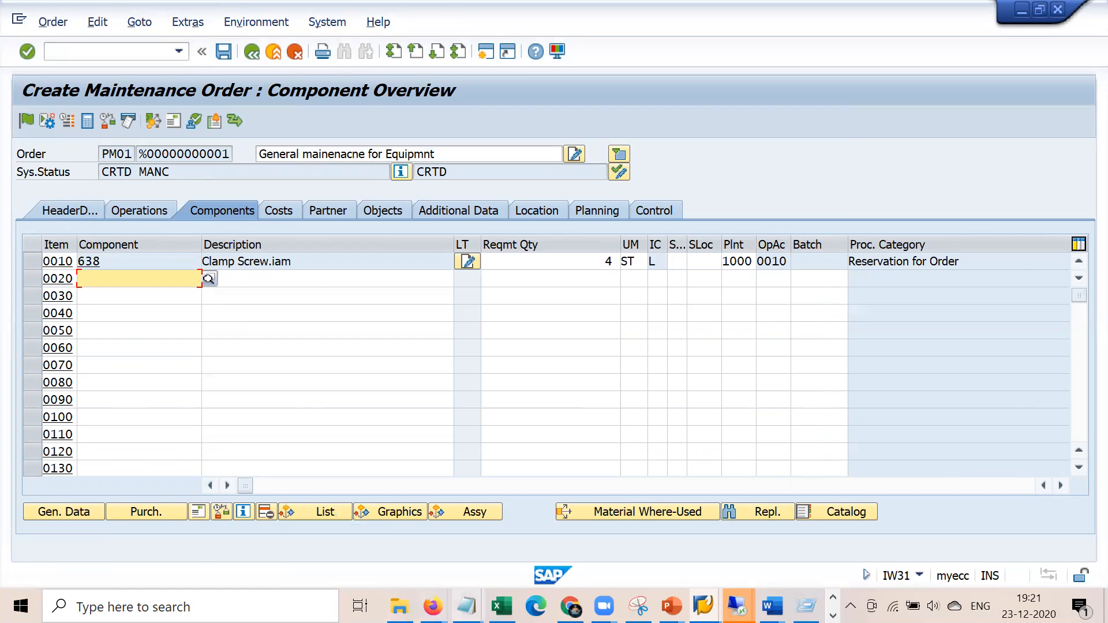
{"action": "left_click", "coordinate": [466, 606]}
{"action": "left_click", "coordinate": [419, 514]}
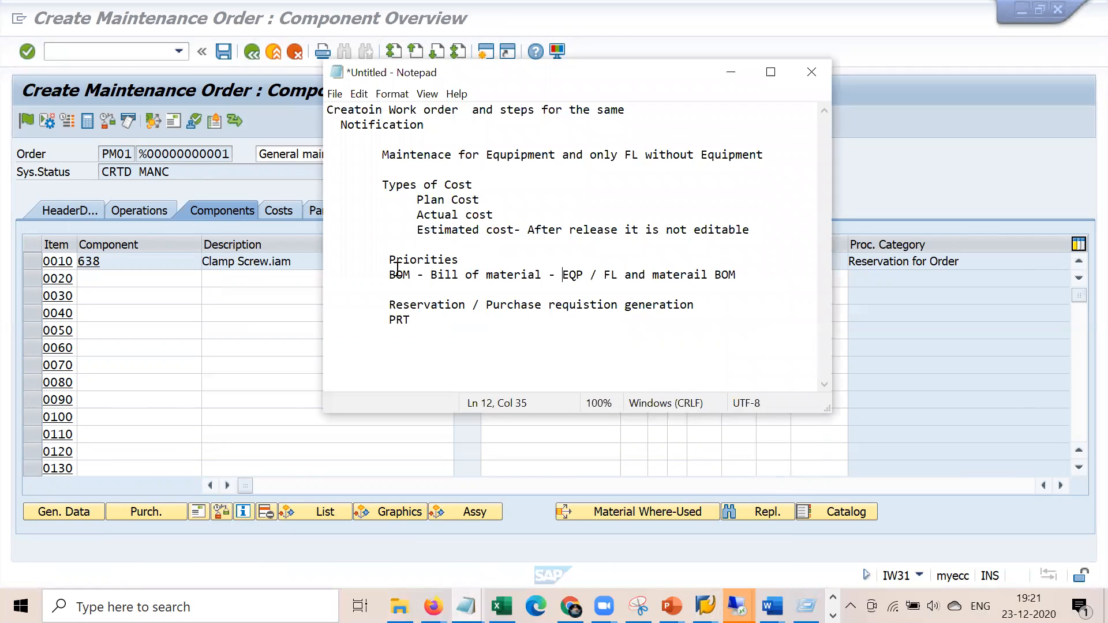
Look over the PRT line in the notes, then return to SAP and attempt to save the order
{"action": "left_click_drag", "start_coordinate": [388, 320], "coordinate": [417, 321]}
{"action": "left_click", "coordinate": [440, 342]}
{"action": "left_click", "coordinate": [262, 172]}
{"action": "left_click", "coordinate": [223, 52]}
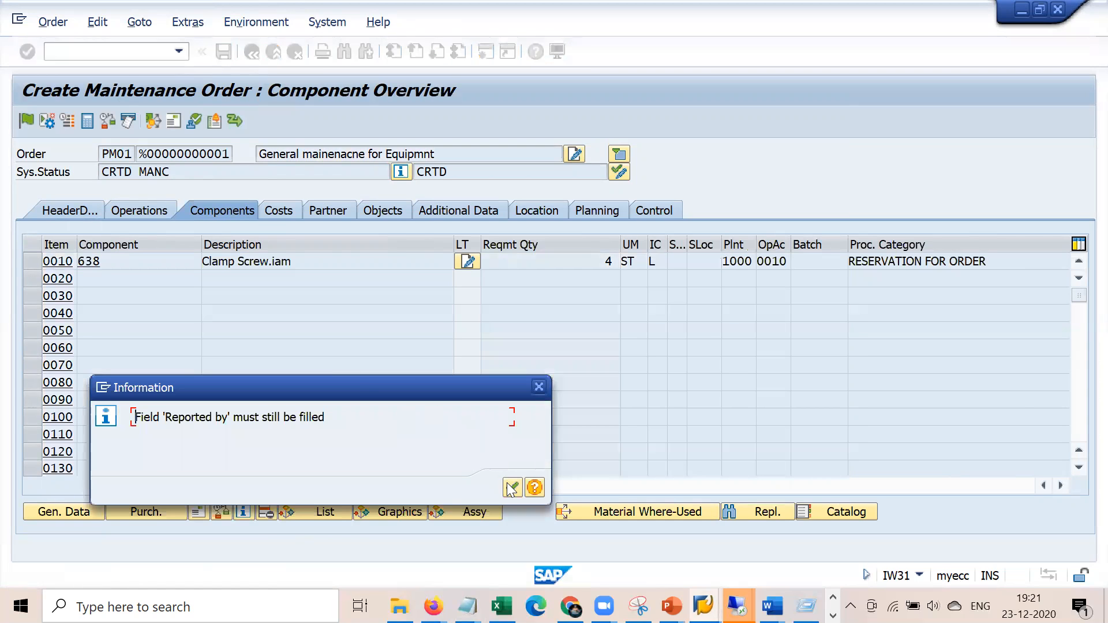
Fill Reported by from history and save order 810775 with notification 10004582 despite the warnings
{"action": "left_click", "coordinate": [512, 488]}
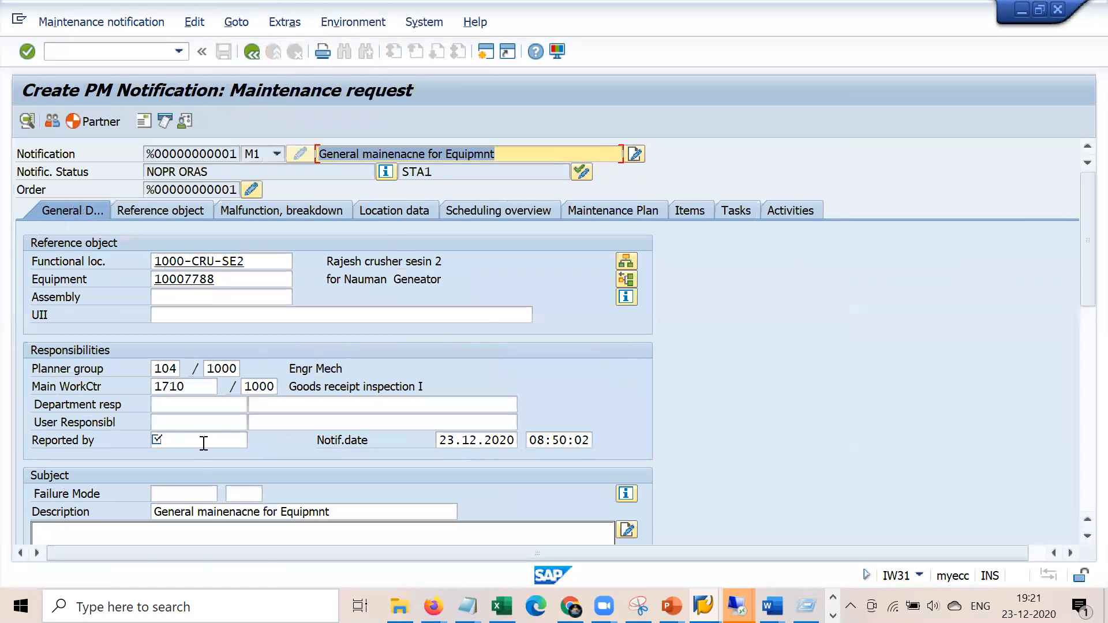
{"action": "left_click", "coordinate": [204, 443]}
{"action": "key", "text": "Down"}
{"action": "key", "text": "Return"}
{"action": "key", "text": "Return"}
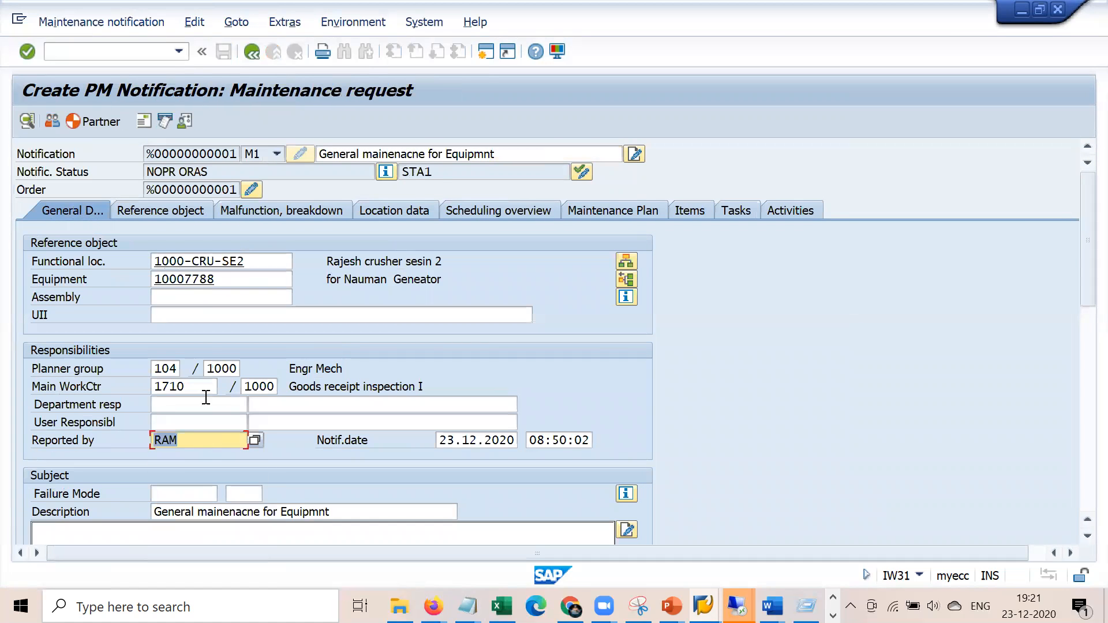
{"action": "left_click", "coordinate": [257, 54]}
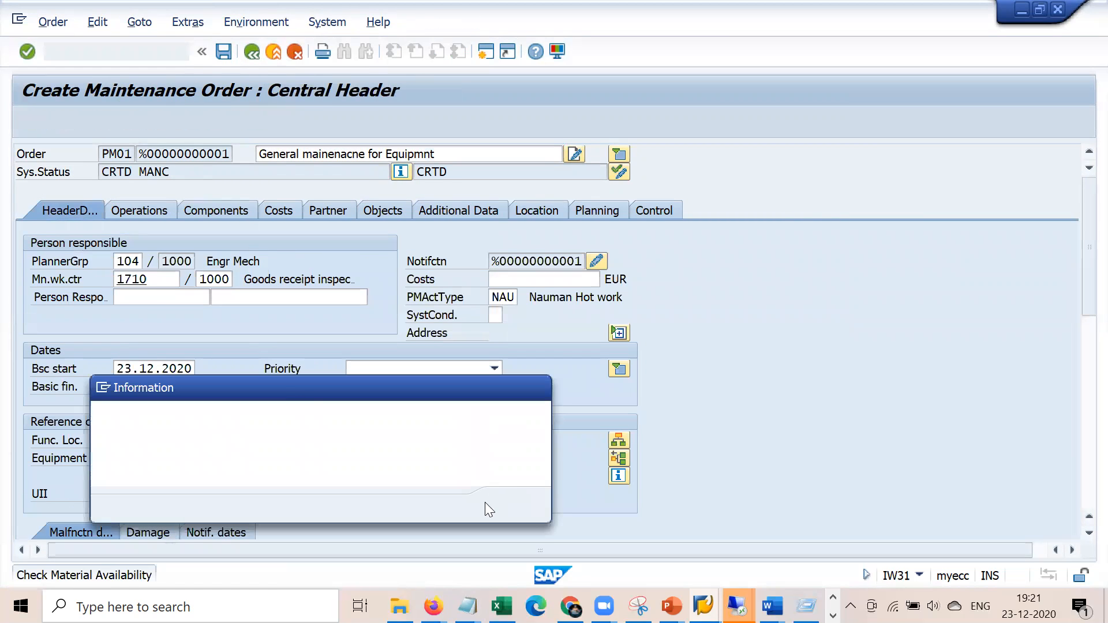
{"action": "left_click", "coordinate": [513, 508]}
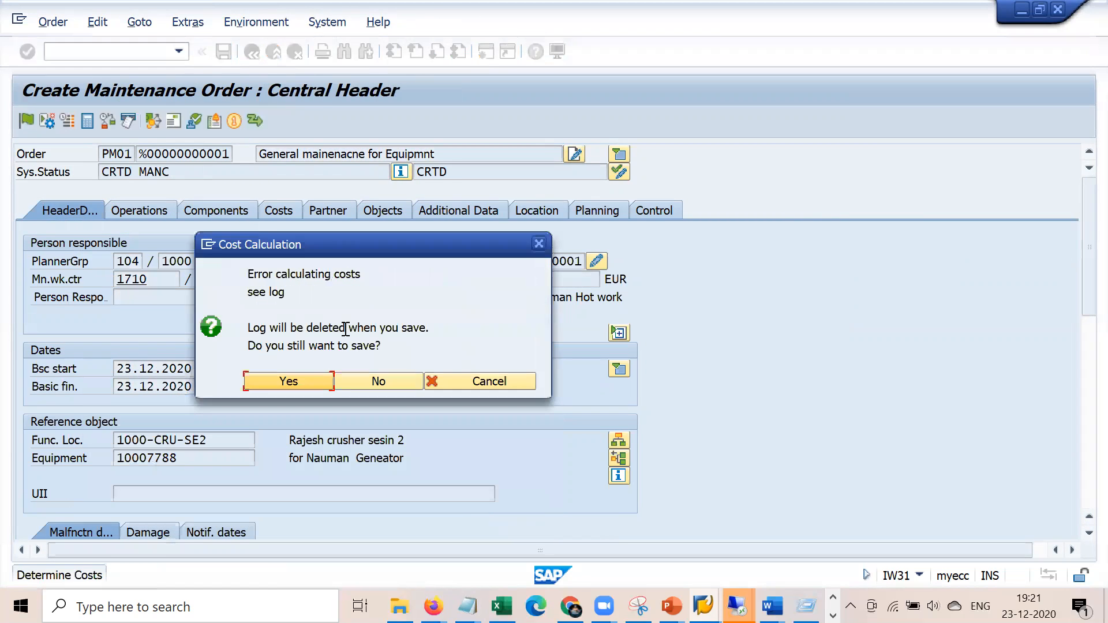
{"action": "left_click", "coordinate": [255, 382]}
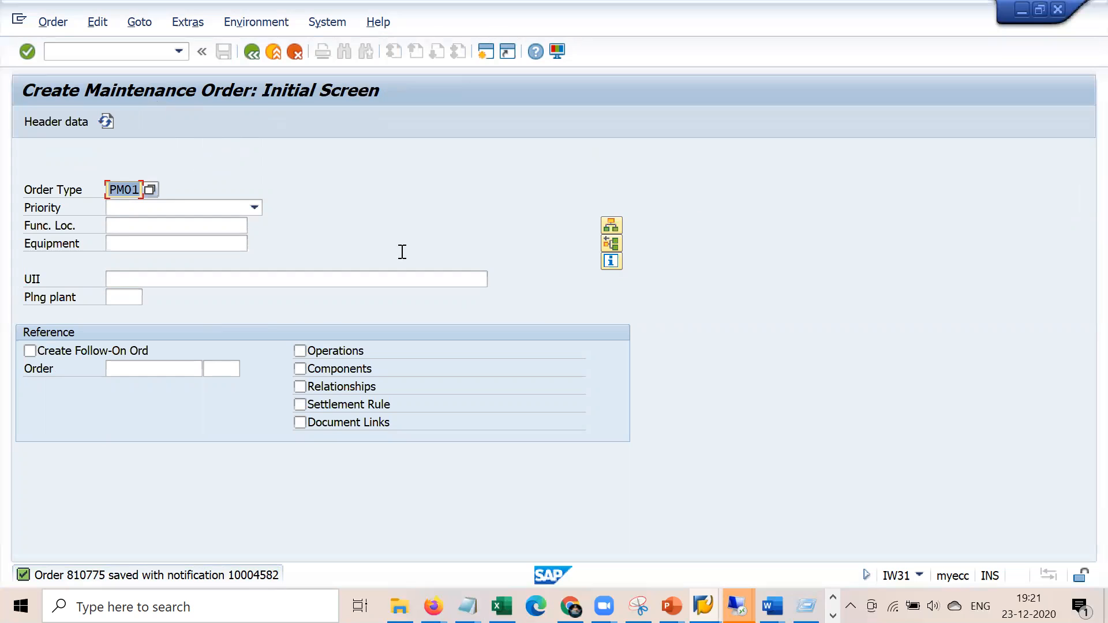
Extend the Notepad note to read 'PRT - Production resource tool' and start a new line
{"action": "left_click", "coordinate": [467, 606]}
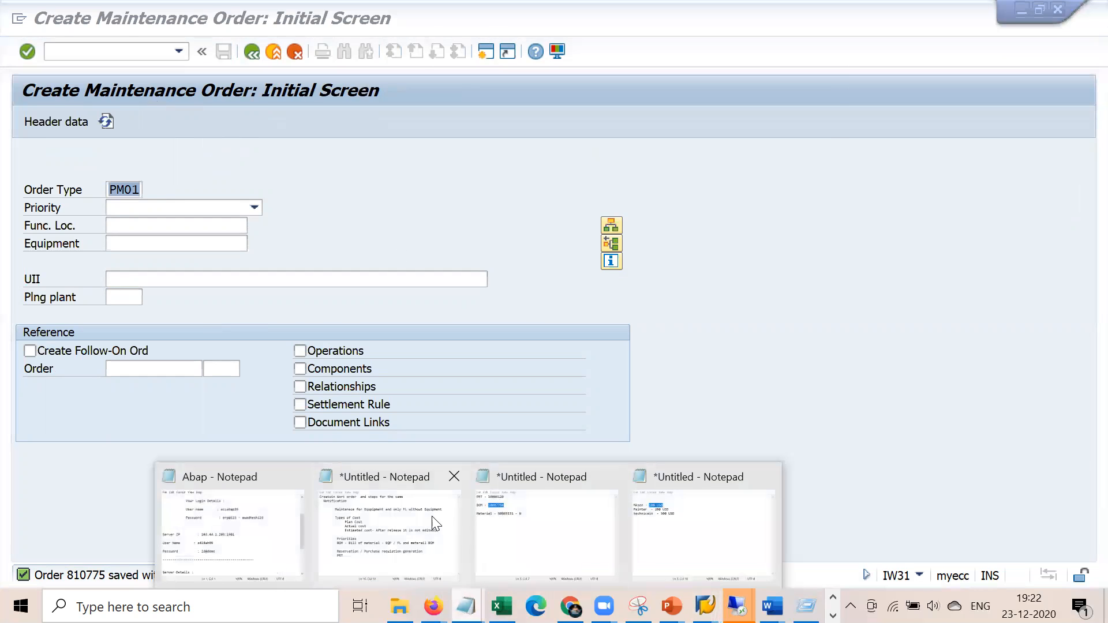
{"action": "left_click", "coordinate": [435, 523]}
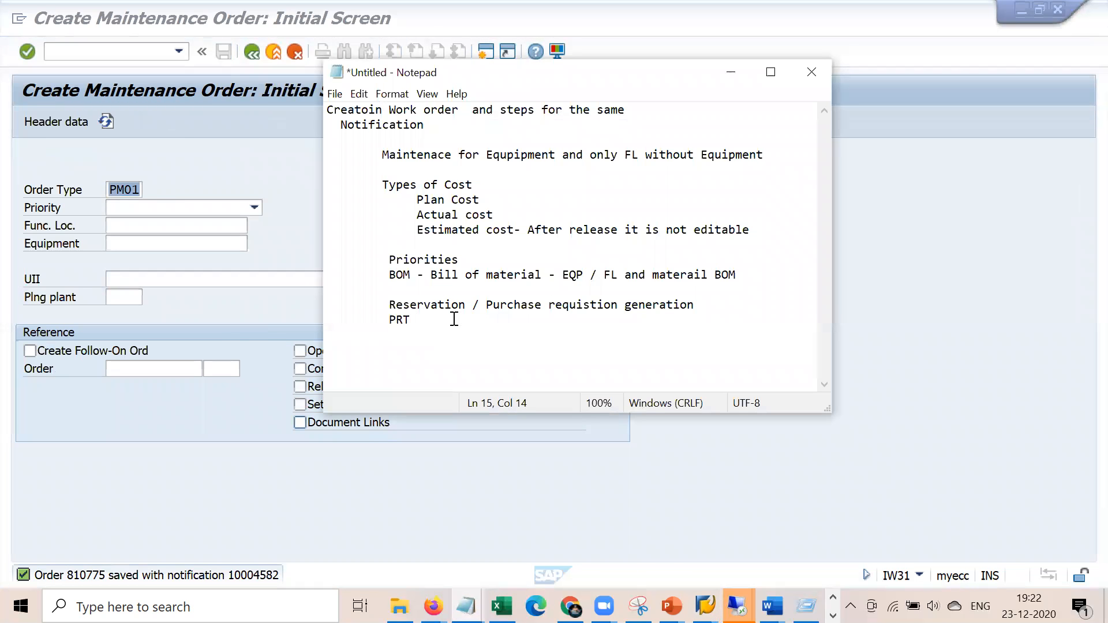
{"action": "type", "text": "- Producottion resource tool"}
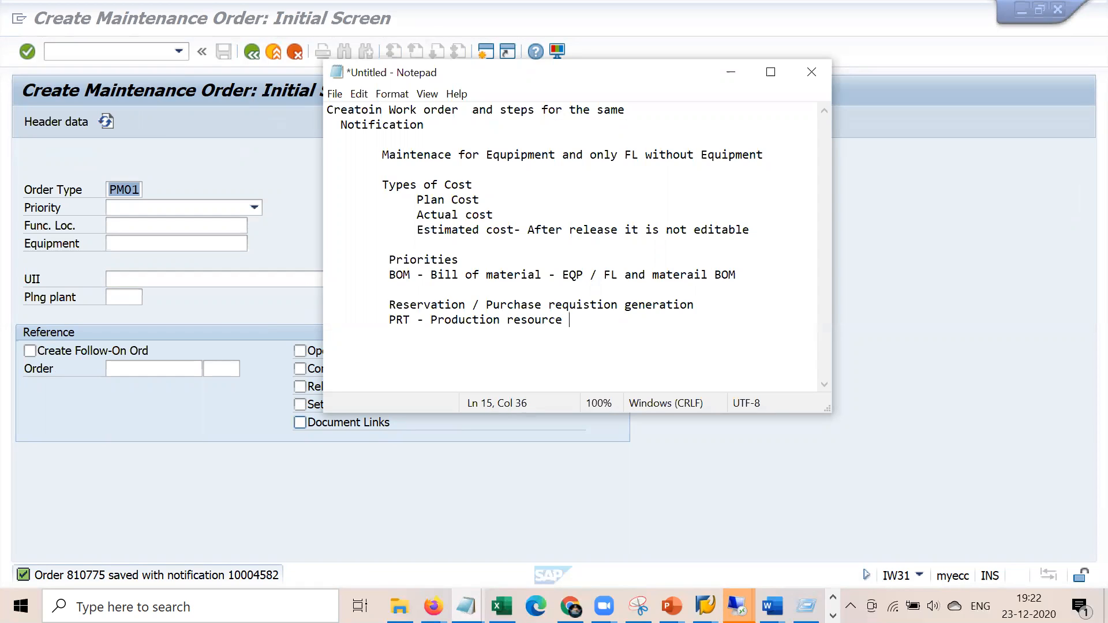
{"action": "key", "text": "Return"}
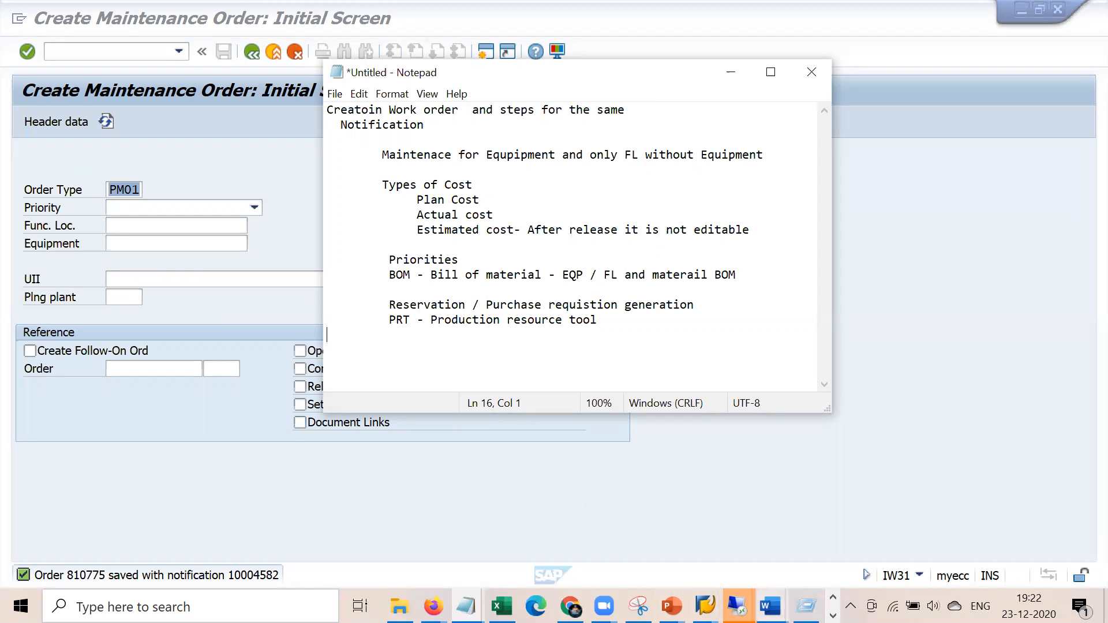
Bring up the Blueprint PM document in Word and skim it briefly before dropping to the desktop
{"action": "mouse_move", "coordinate": [772, 606]}
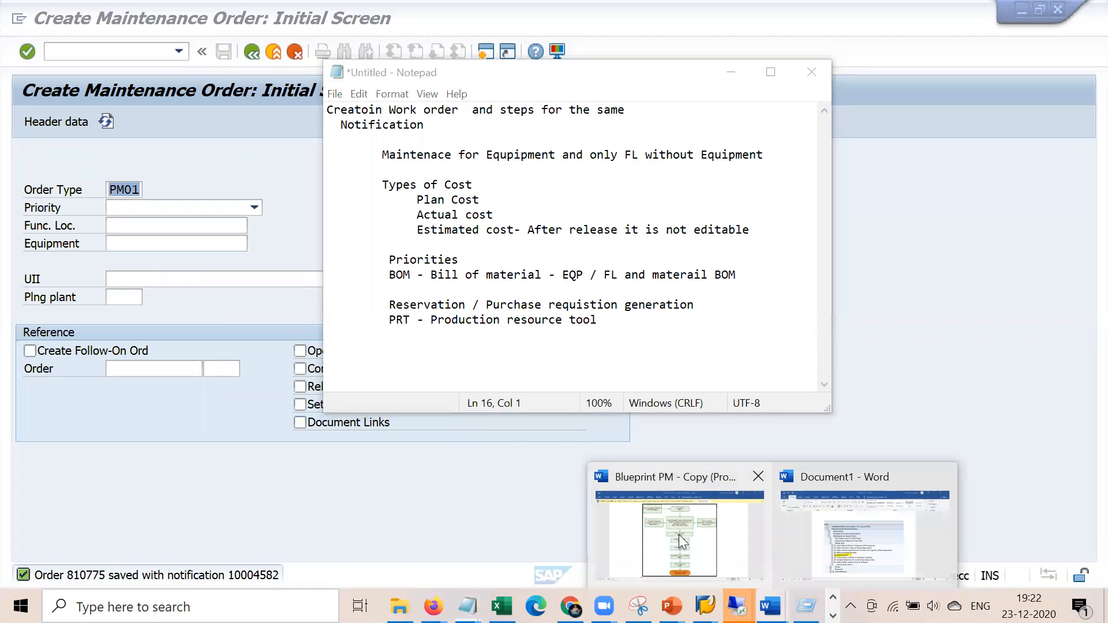
{"action": "left_click", "coordinate": [624, 479]}
{"action": "scroll", "coordinate": [583, 470], "scroll_direction": "down", "scroll_amount": 10}
{"action": "scroll", "coordinate": [583, 470], "scroll_direction": "up", "scroll_amount": 20}
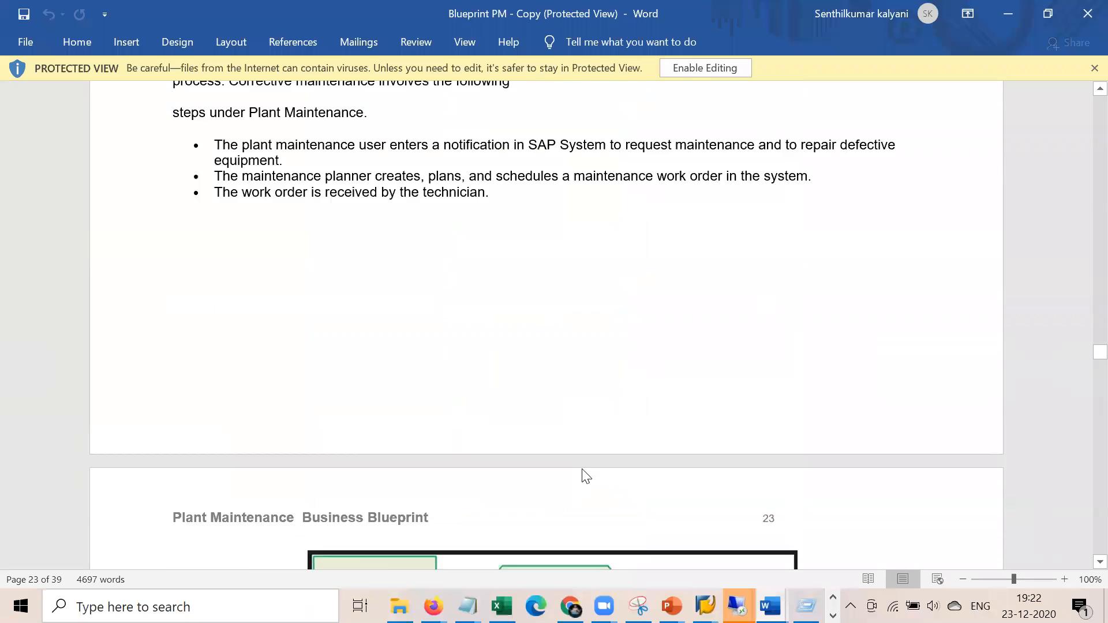
{"action": "scroll", "coordinate": [583, 471], "scroll_direction": "up", "scroll_amount": 15}
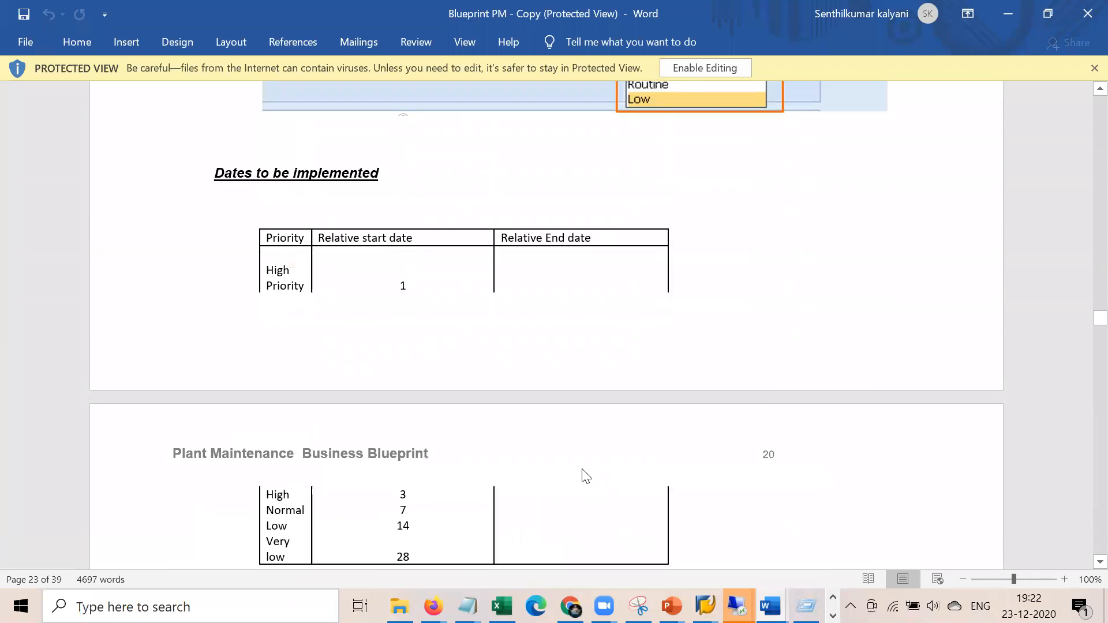
{"action": "key", "text": "alt+Tab"}
{"action": "key", "text": "super+d"}
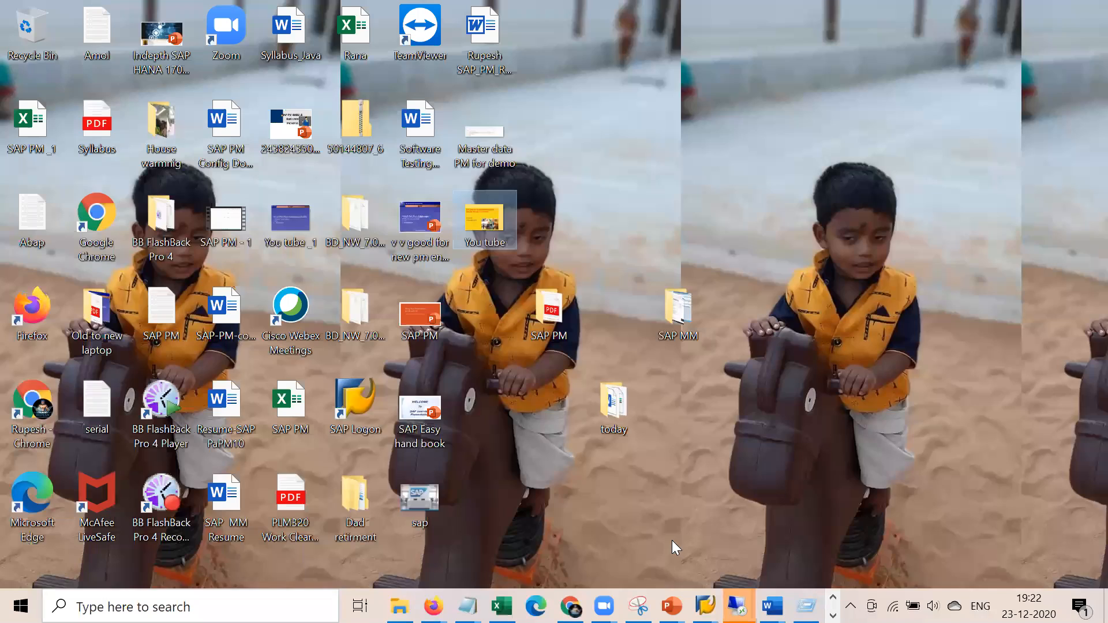
Reopen Blueprint PM and scroll up to section 5.1.1 Production Resources & Tools
{"action": "mouse_move", "coordinate": [770, 606]}
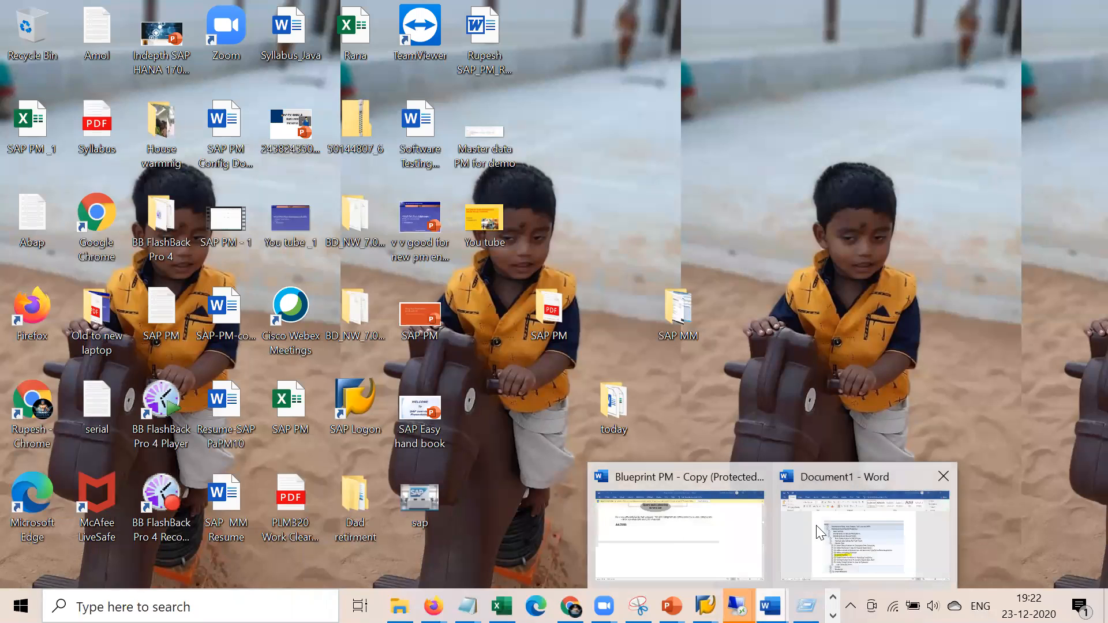
{"action": "left_click", "coordinate": [693, 527]}
{"action": "scroll", "coordinate": [564, 416], "scroll_direction": "up", "scroll_amount": 10}
{"action": "scroll", "coordinate": [564, 416], "scroll_direction": "up", "scroll_amount": 10}
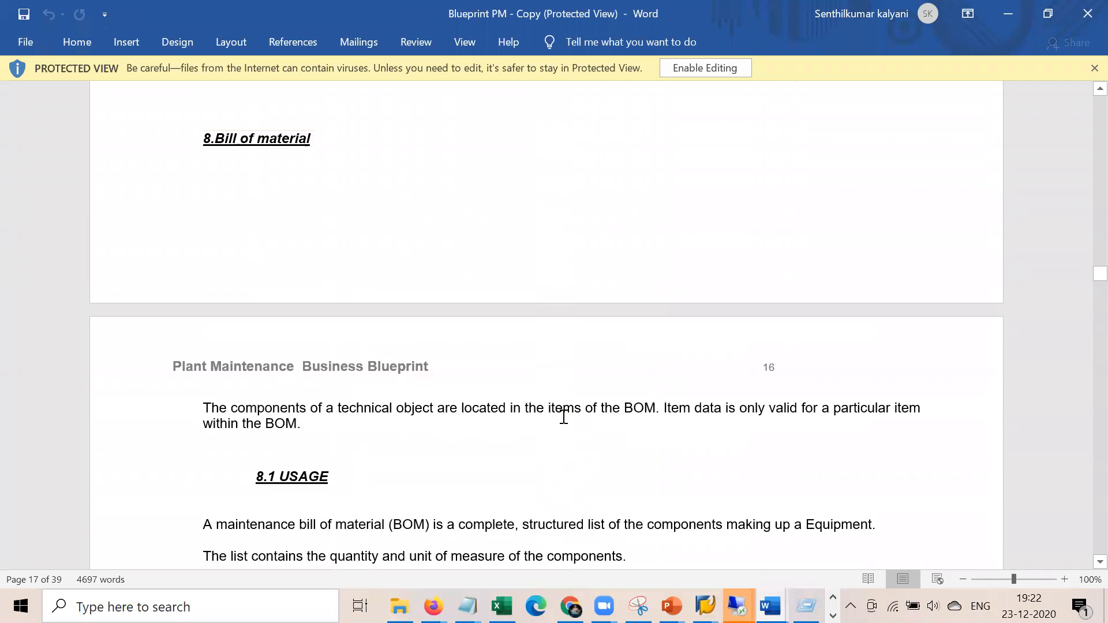
{"action": "scroll", "coordinate": [564, 416], "scroll_direction": "up", "scroll_amount": 20}
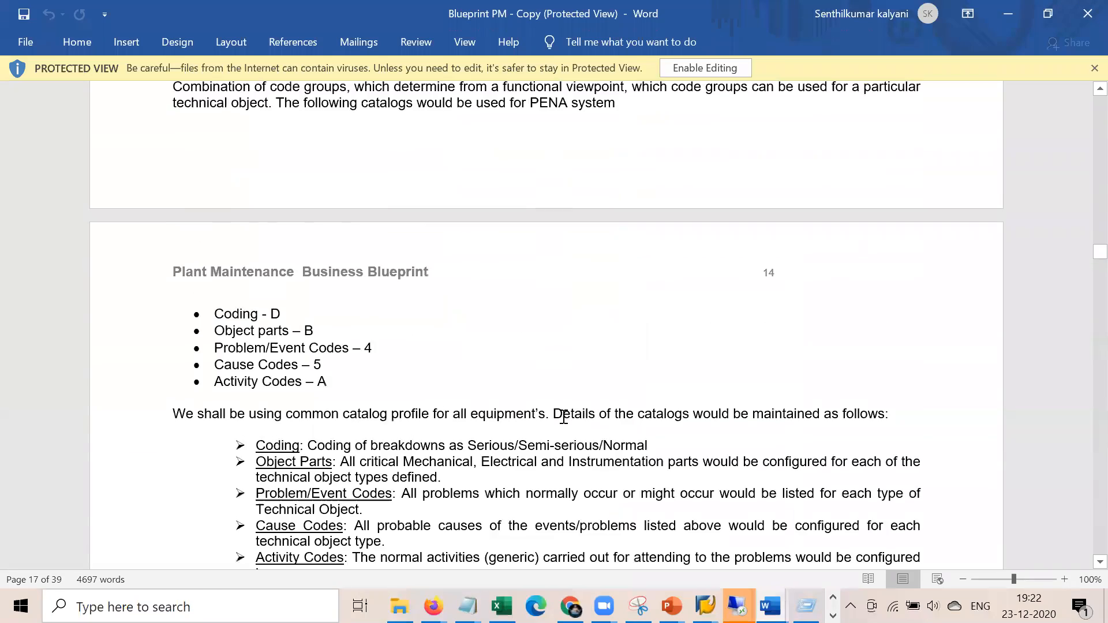
{"action": "scroll", "coordinate": [564, 416], "scroll_direction": "up", "scroll_amount": 20}
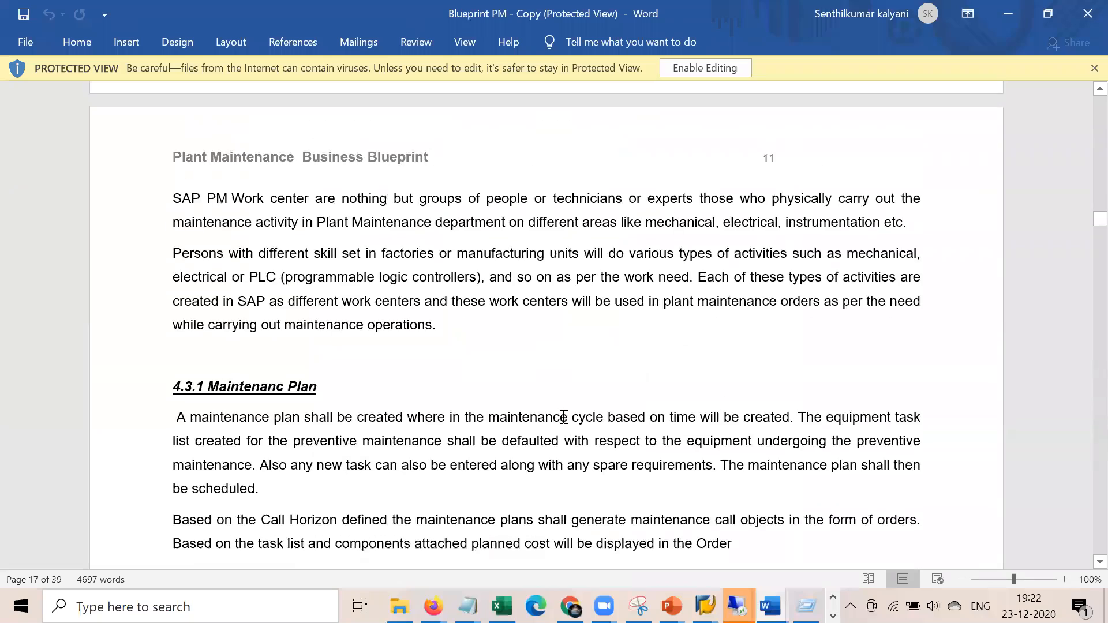
{"action": "scroll", "coordinate": [564, 417], "scroll_direction": "up", "scroll_amount": 9}
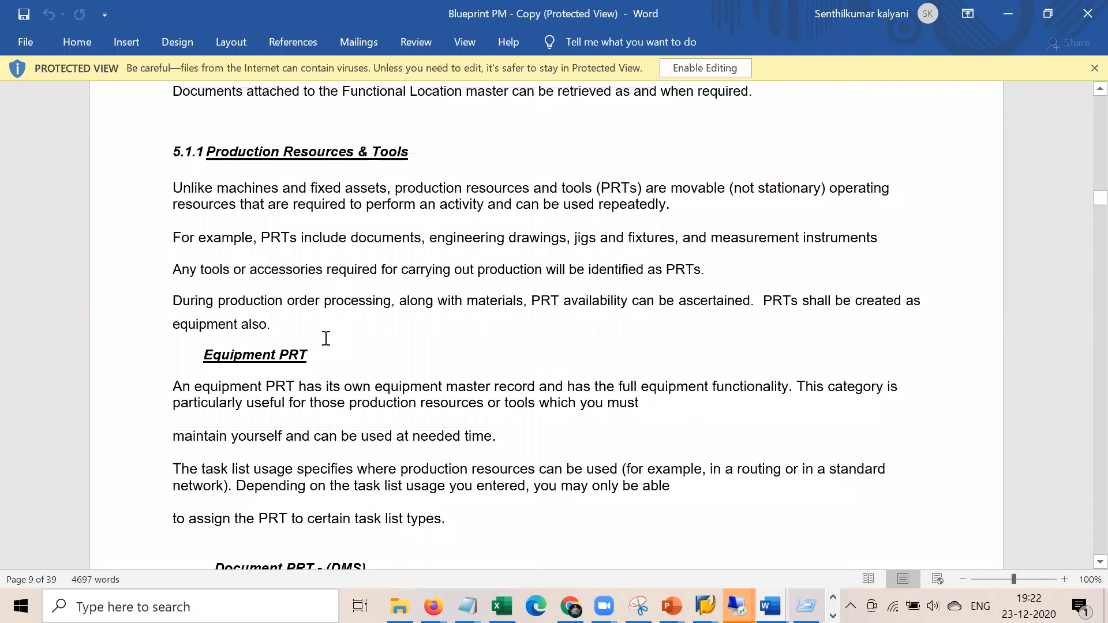
Highlight the Equipment PRT and Document PRT - (DMS) headings, then switch away from Word
{"action": "triple_click", "coordinate": [277, 354]}
{"action": "scroll", "coordinate": [337, 357], "scroll_direction": "down", "scroll_amount": 2}
{"action": "scroll", "coordinate": [338, 358], "scroll_direction": "down", "scroll_amount": 2}
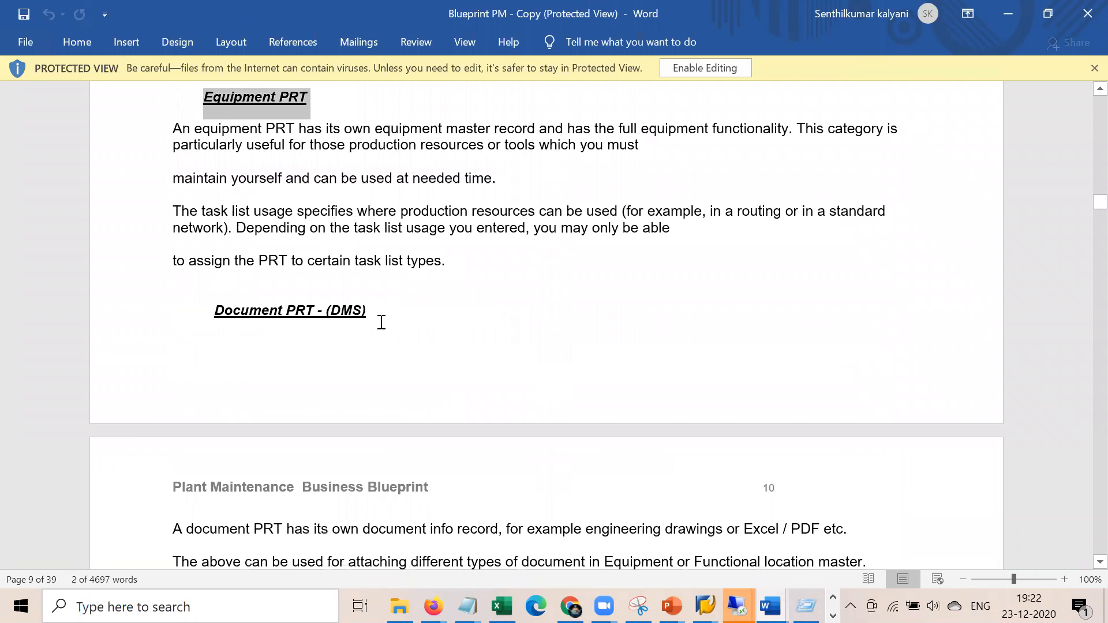
{"action": "triple_click", "coordinate": [209, 309]}
{"action": "left_click", "coordinate": [423, 388]}
{"action": "key", "text": "alt+Tab"}
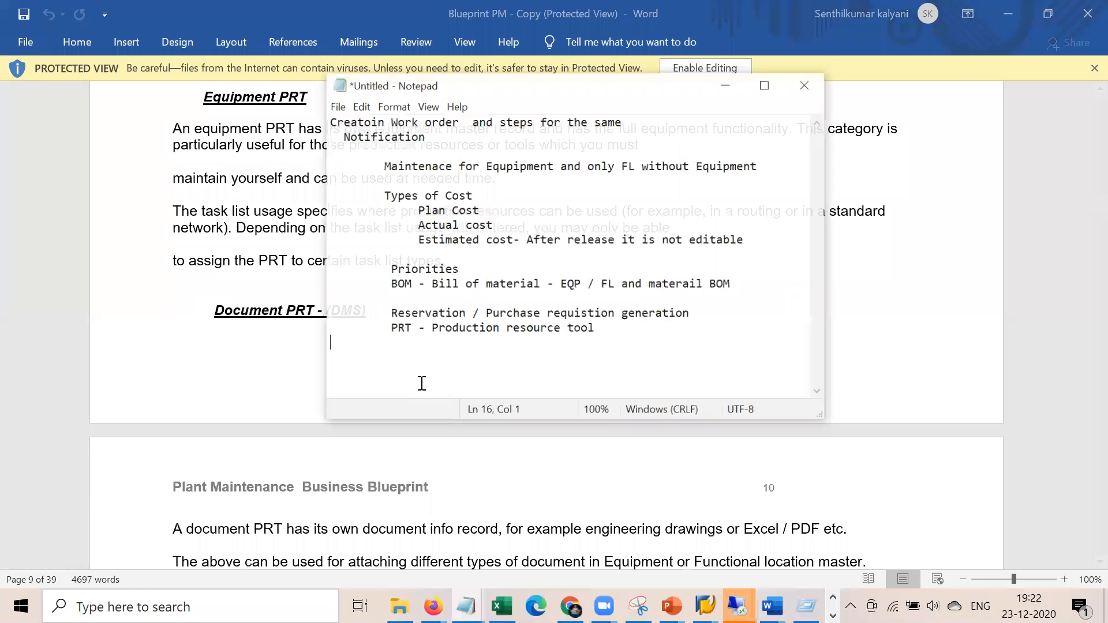
{"action": "key", "text": "alt+Tab"}
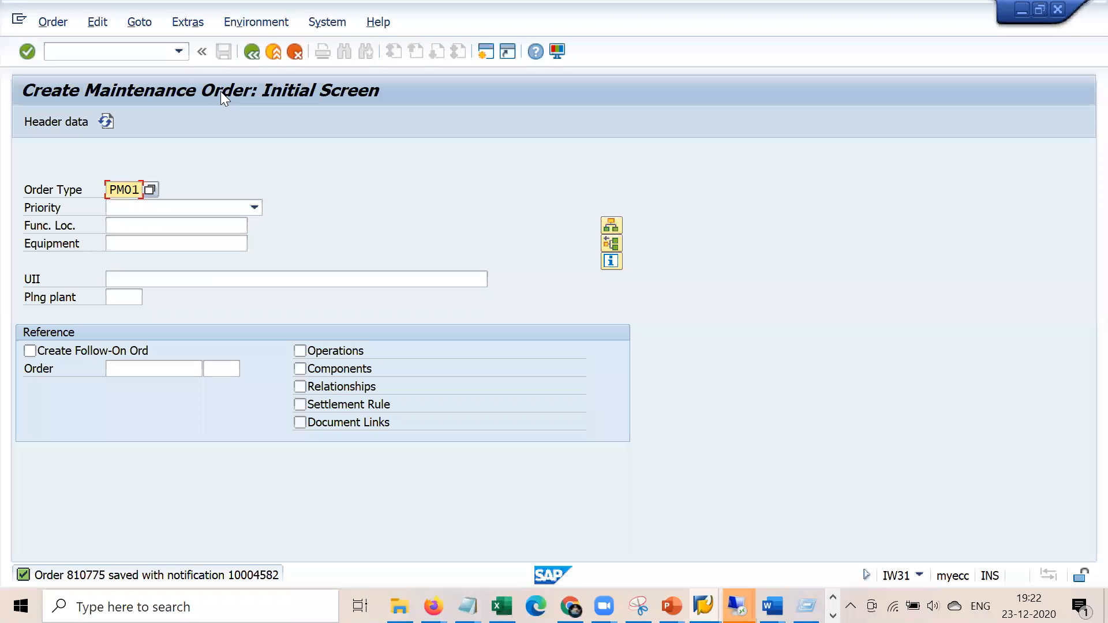
Start creating an equipment via /nie01 with equipment category P instead of M
{"action": "left_click", "coordinate": [151, 50]}
{"action": "type", "text": "/nie01"}
{"action": "key", "text": "Return"}
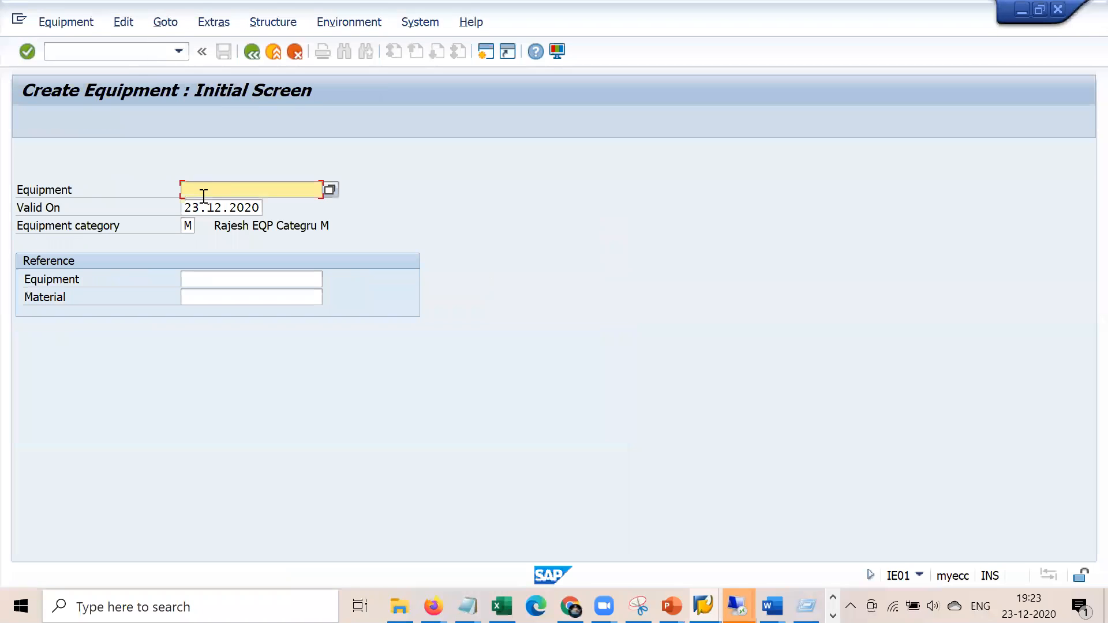
{"action": "left_click", "coordinate": [188, 226]}
{"action": "key", "text": "BackSpace"}
{"action": "type", "text": "p"}
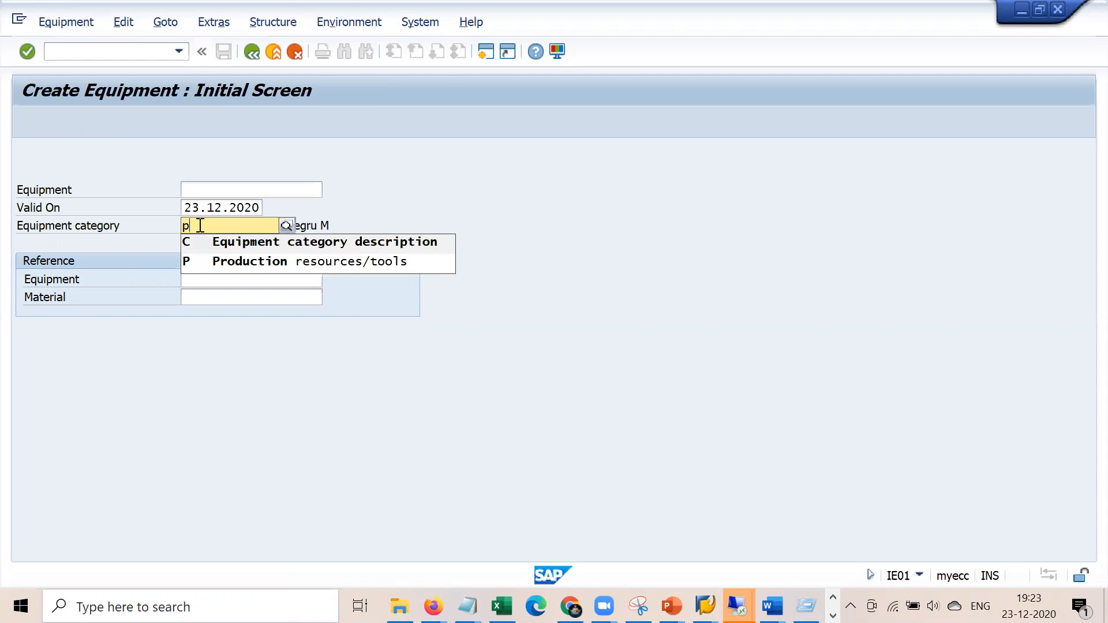
{"action": "key", "text": "Return"}
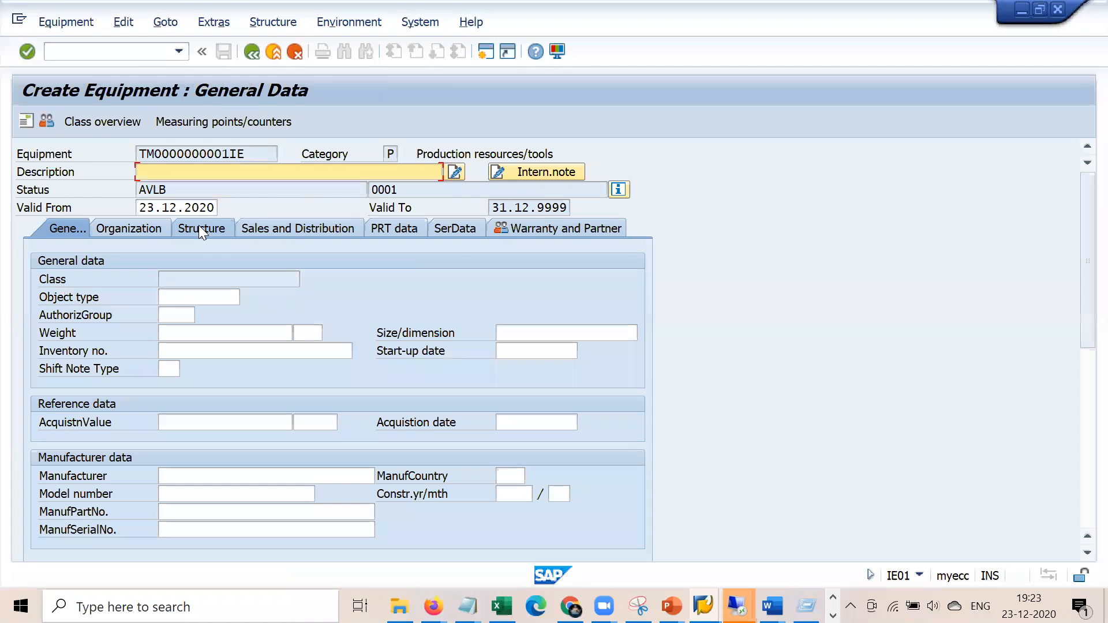
Give the PRT equipment description 'Vibraition meter' and task list usage 009 for all task list types
{"action": "left_click", "coordinate": [259, 174]}
{"action": "key", "text": "Down"}
{"action": "key", "text": "Down"}
{"action": "key", "text": "Down"}
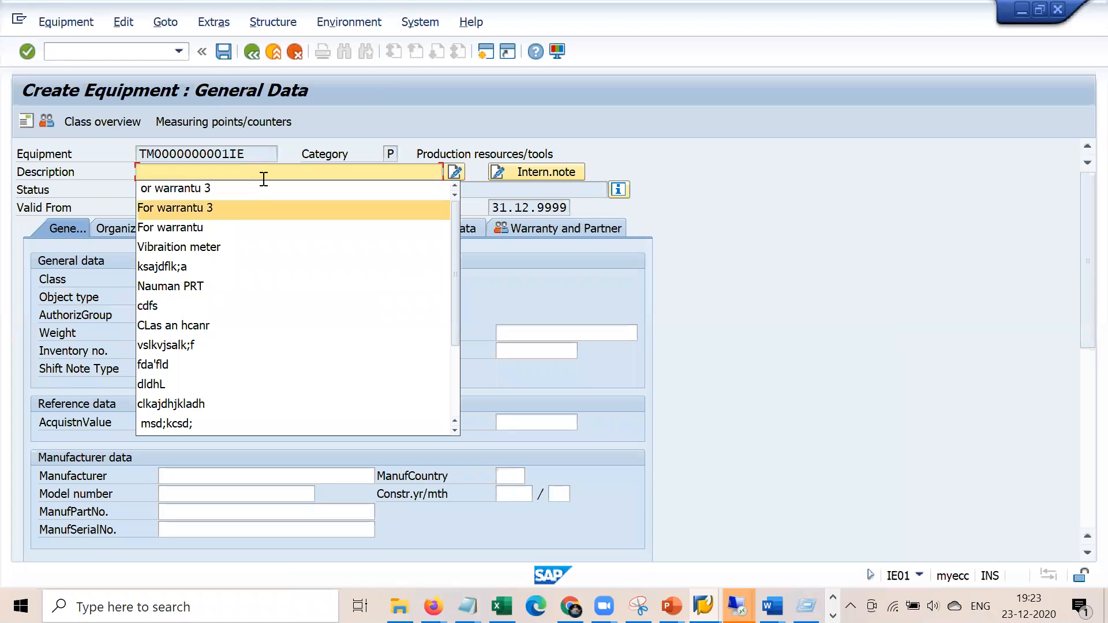
{"action": "key", "text": "Return"}
{"action": "key", "text": "Return"}
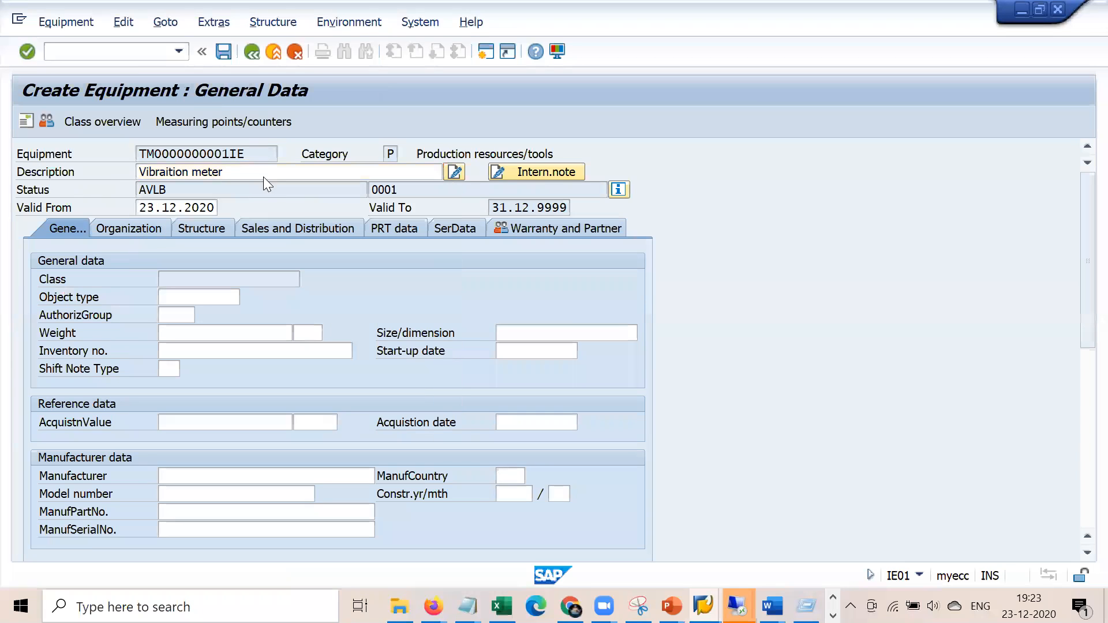
{"action": "left_click", "coordinate": [389, 154]}
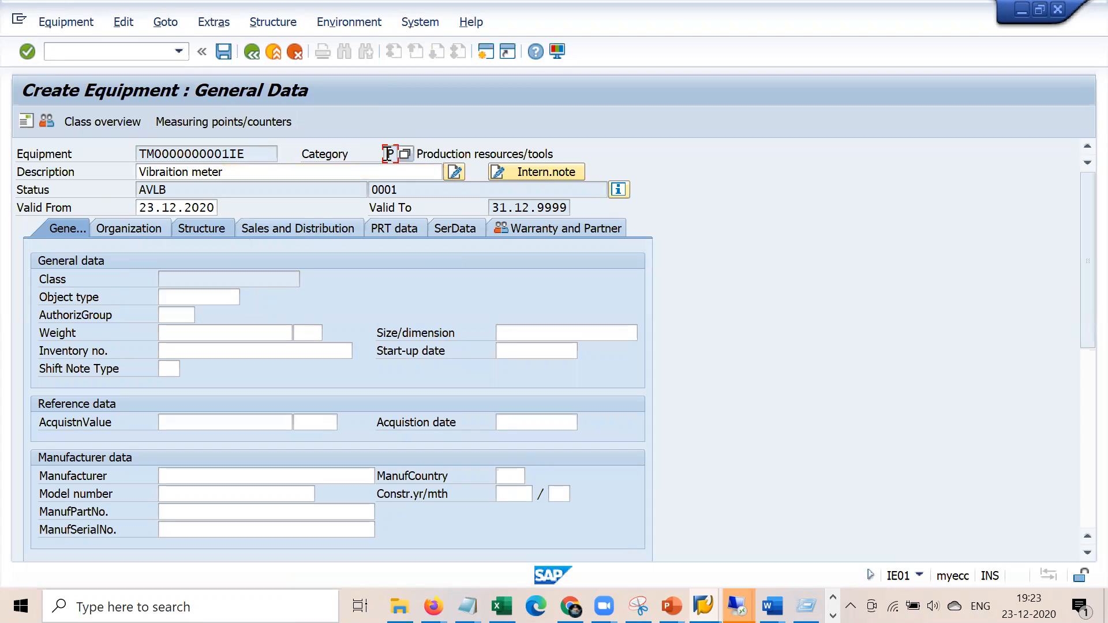
{"action": "left_click", "coordinate": [407, 229]}
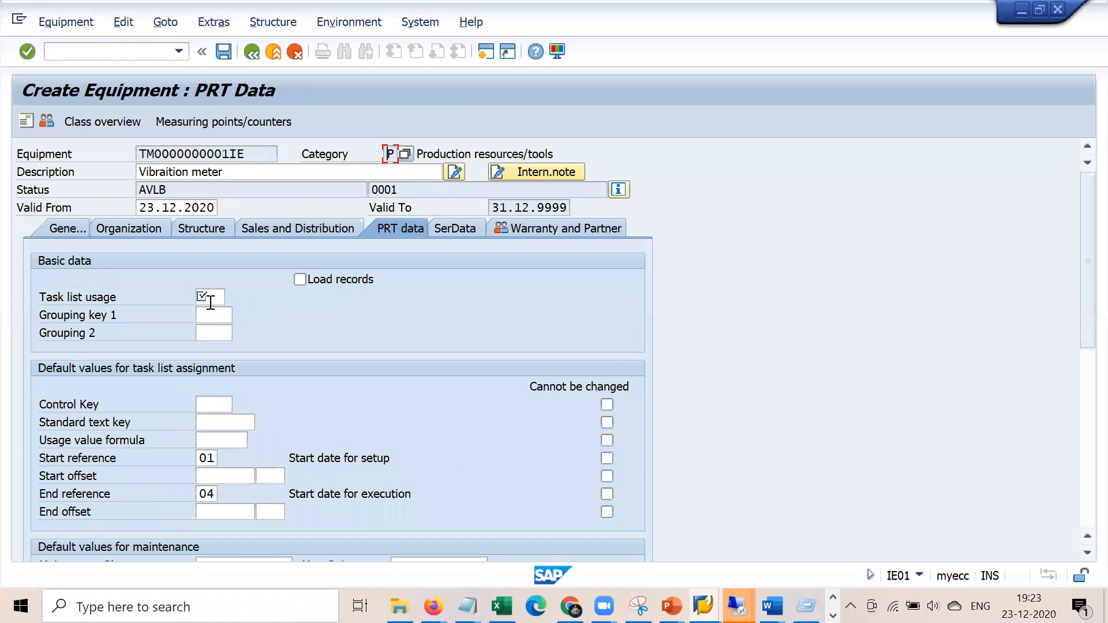
{"action": "left_click", "coordinate": [211, 301]}
{"action": "key", "text": "F4"}
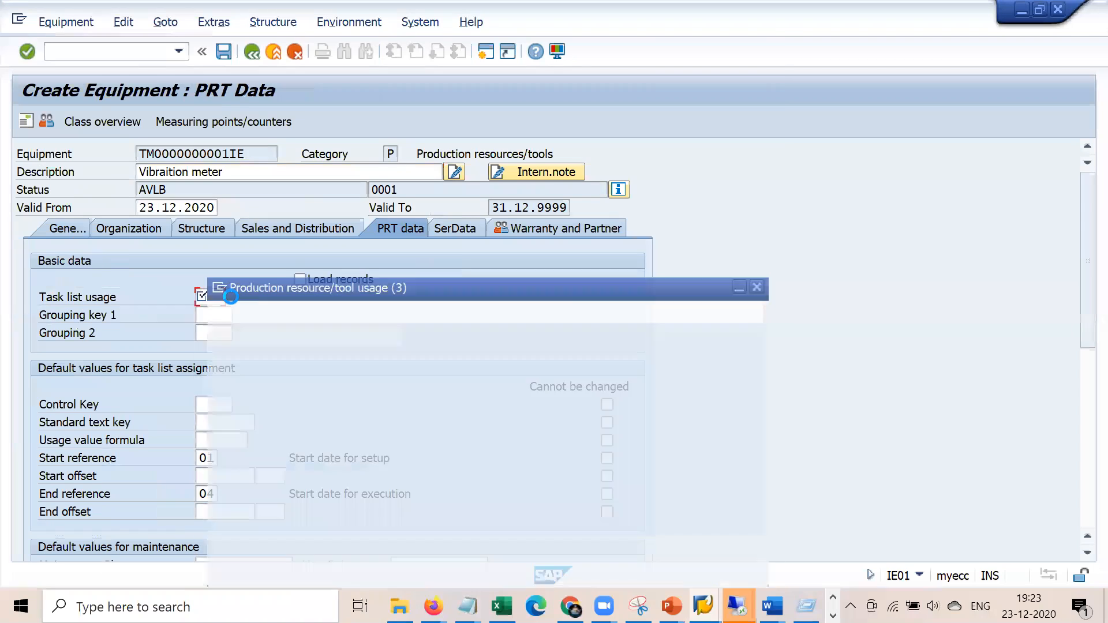
{"action": "double_click", "coordinate": [281, 281]}
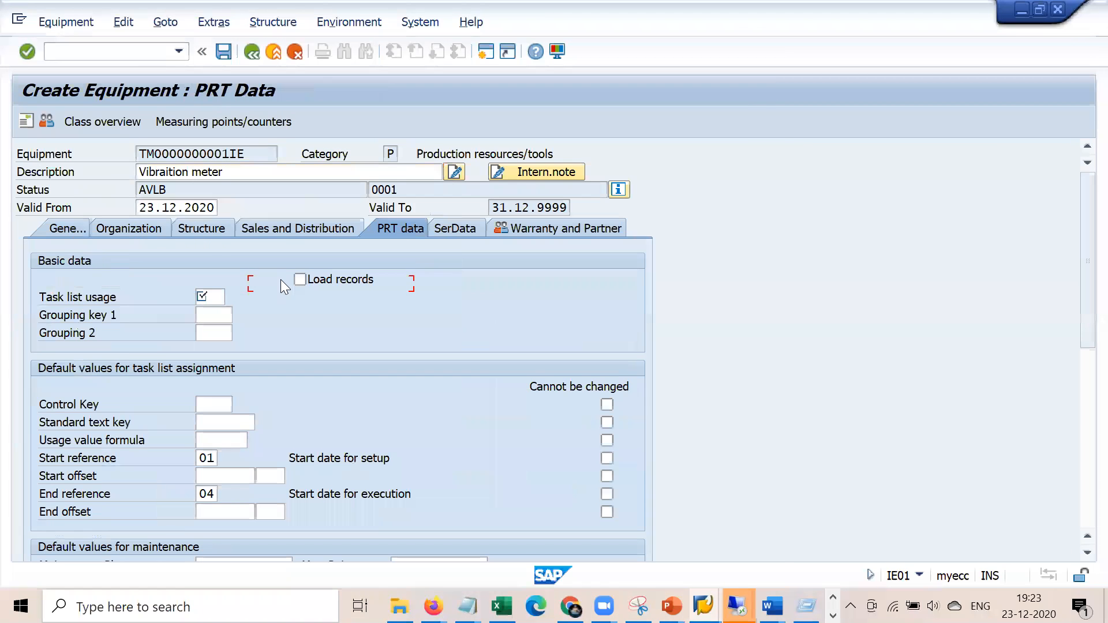
Set the equipment's maintenance plant to 1000 Hamburg on the Structure data
{"action": "left_click", "coordinate": [62, 227]}
{"action": "left_click", "coordinate": [131, 231]}
{"action": "left_click", "coordinate": [179, 284]}
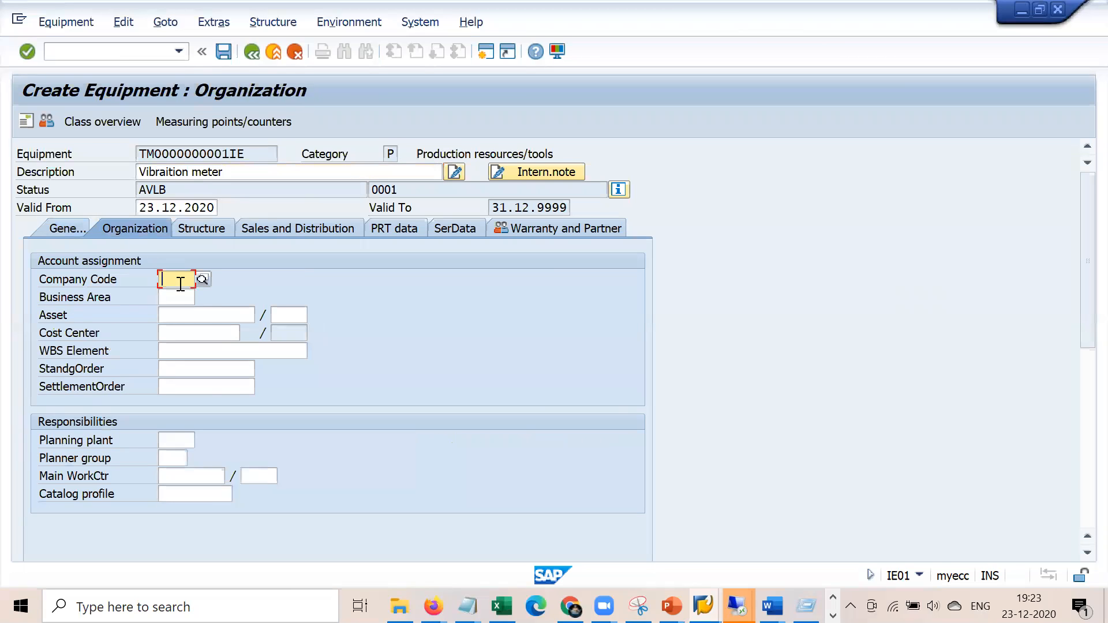
{"action": "left_click", "coordinate": [212, 229]}
{"action": "left_click", "coordinate": [167, 440]}
{"action": "key", "text": "Down"}
{"action": "key", "text": "Down"}
{"action": "key", "text": "Return"}
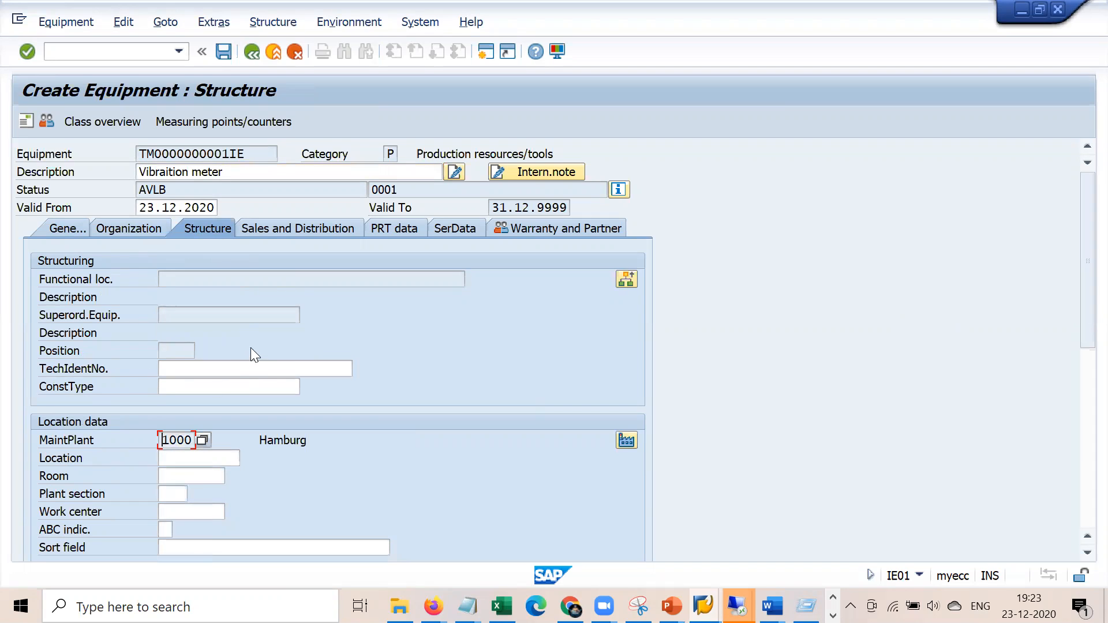
Save the Vibraition meter equipment and read its new number, 10007837, from the status message
{"action": "left_click", "coordinate": [73, 234]}
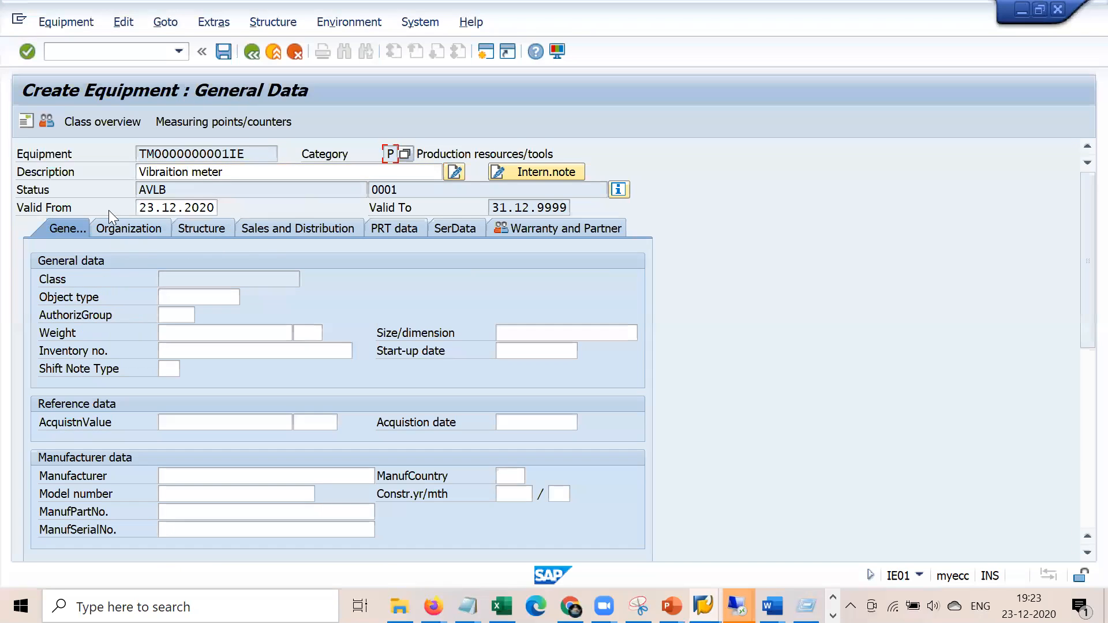
{"action": "left_click", "coordinate": [225, 54]}
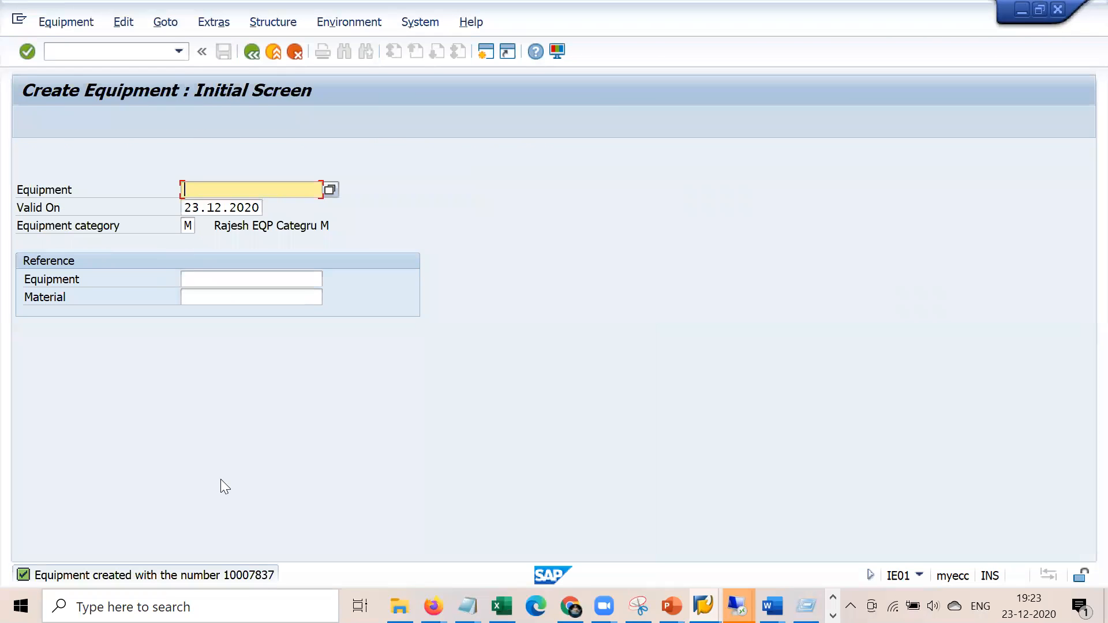
{"action": "double_click", "coordinate": [250, 578]}
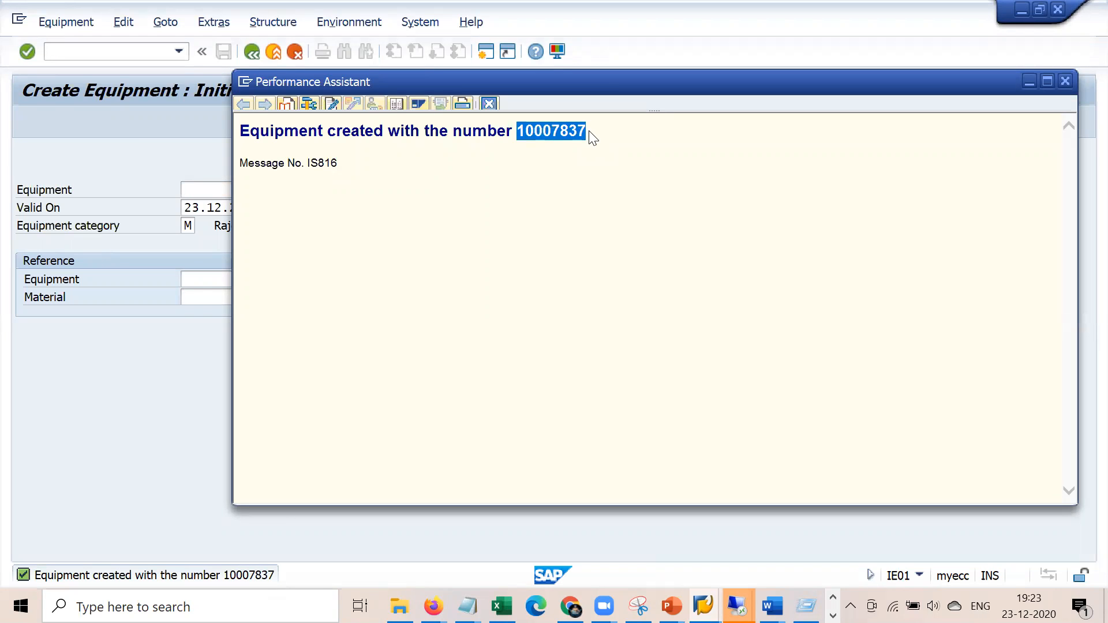
Paste 10007837 after the PRT number in the Notepad notes, then return to SAP
{"action": "left_click", "coordinate": [467, 606]}
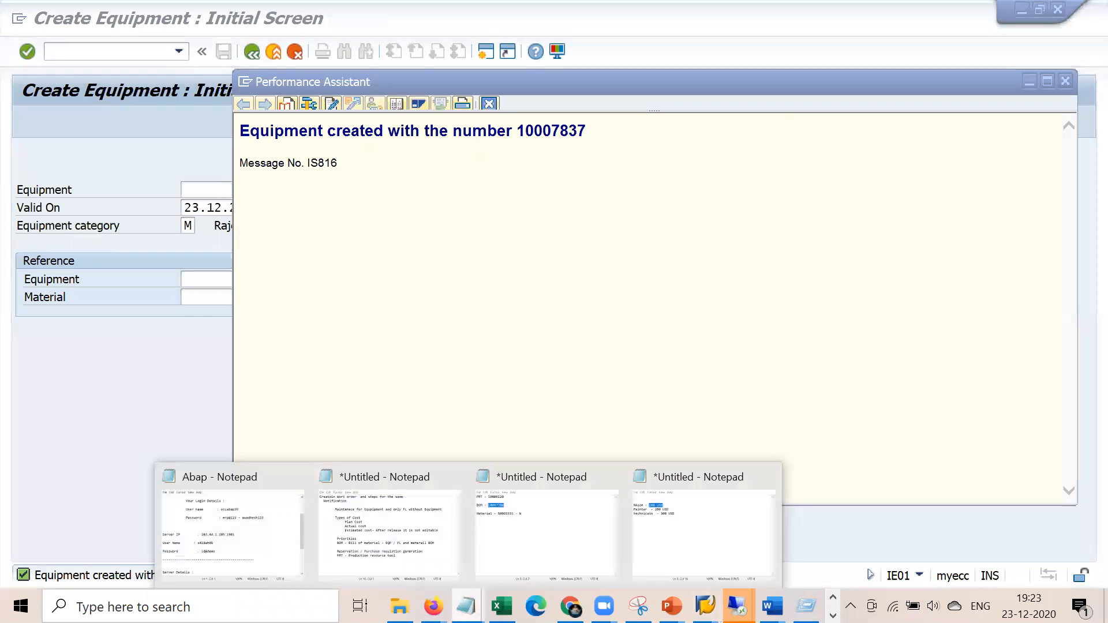
{"action": "left_click", "coordinate": [672, 523]}
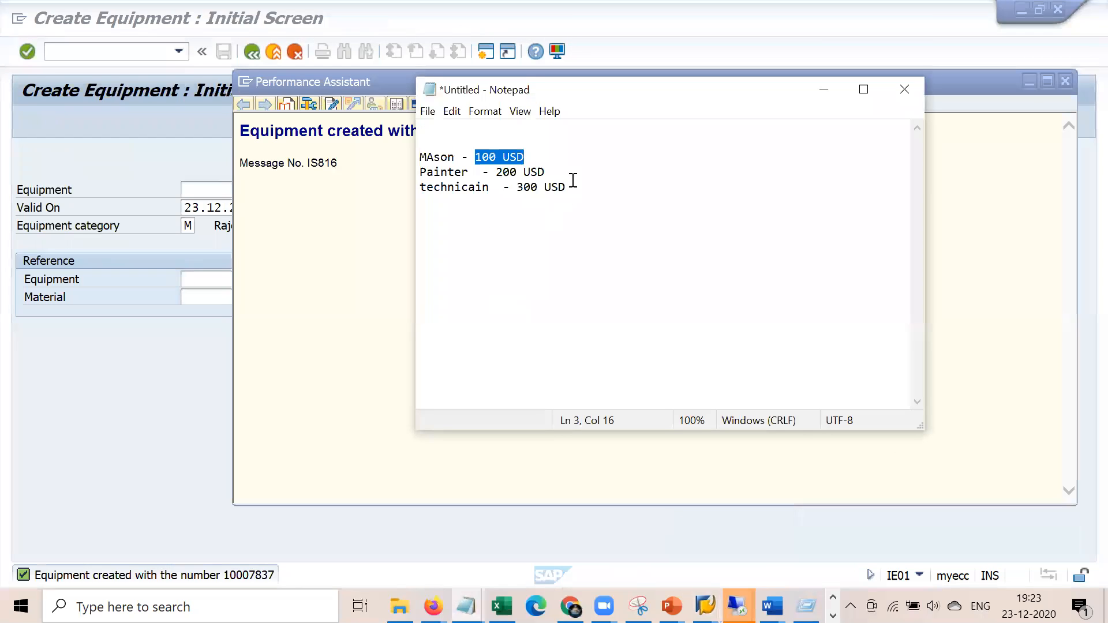
{"action": "left_click", "coordinate": [434, 606]}
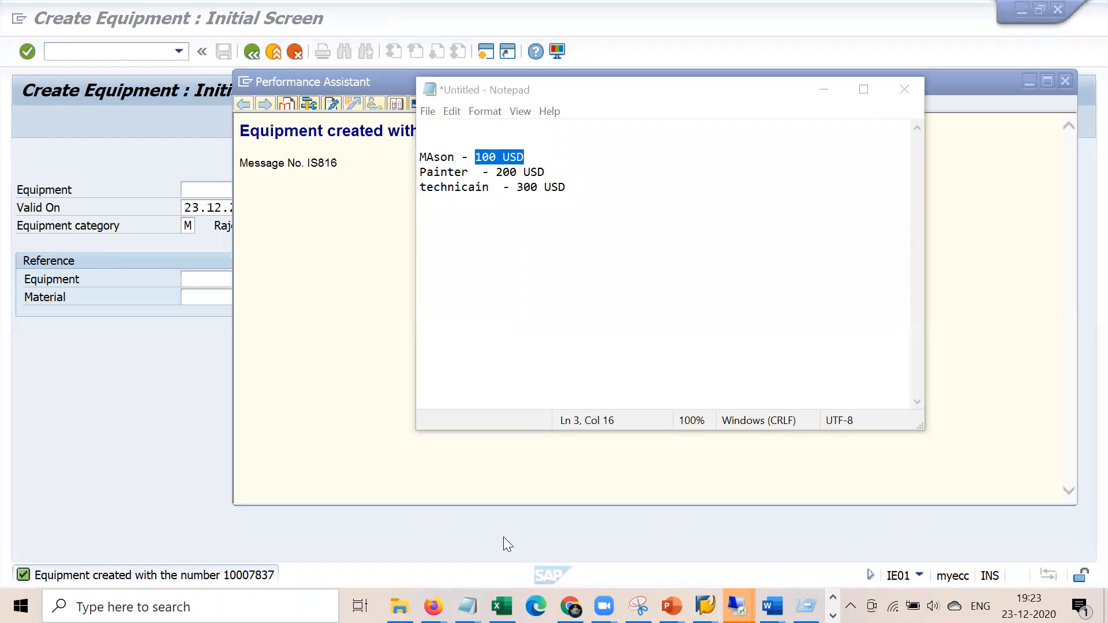
{"action": "left_click", "coordinate": [522, 541]}
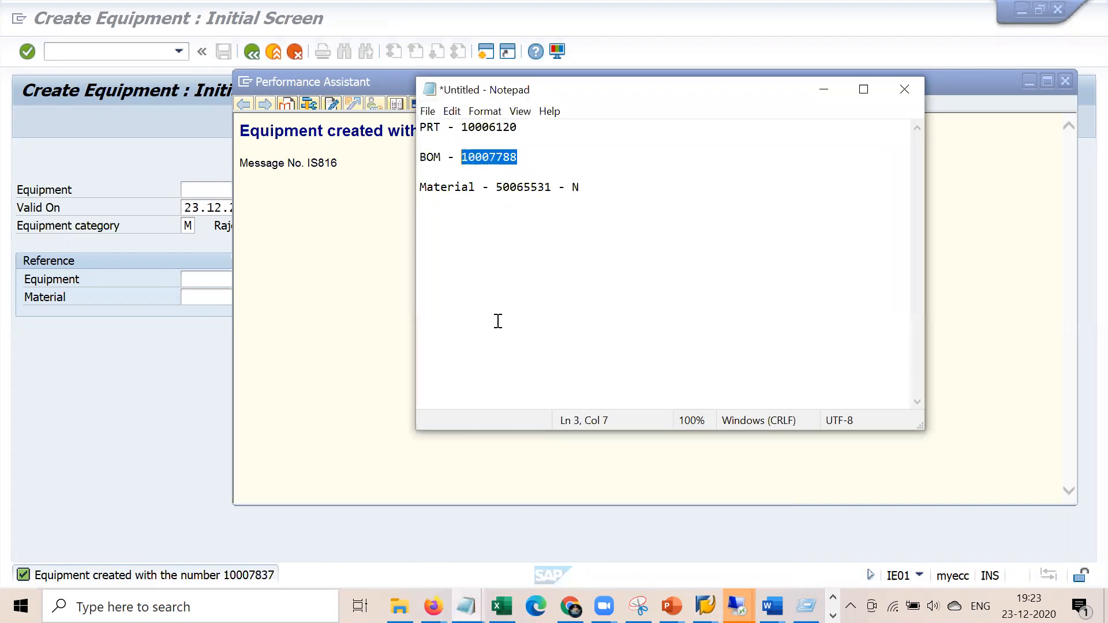
{"action": "left_click", "coordinate": [536, 124]}
{"action": "type", "text": "/"}
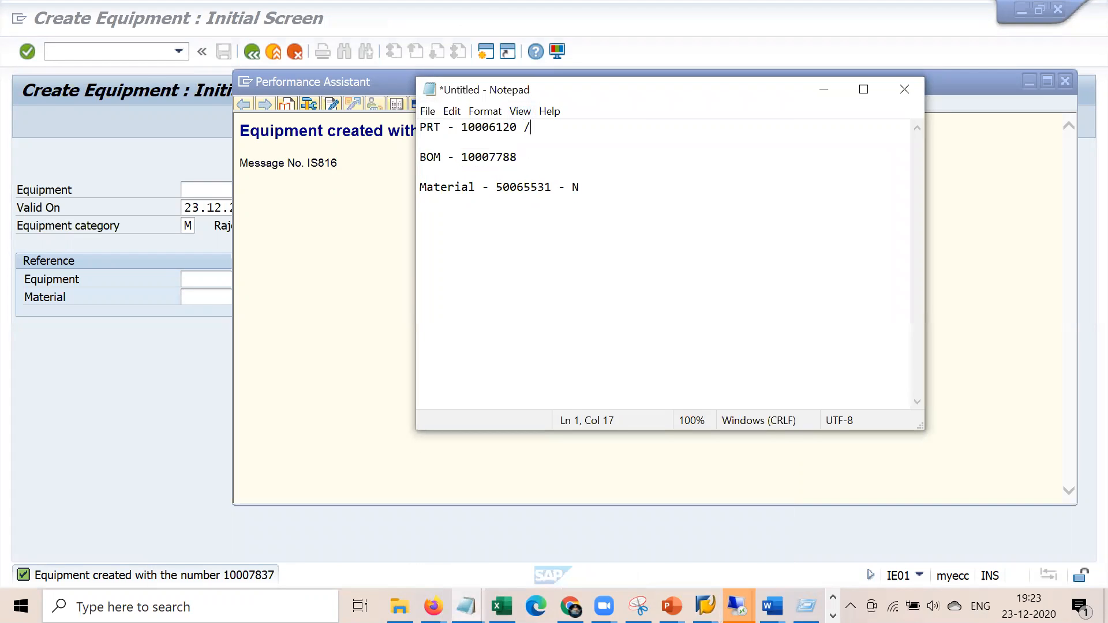
{"action": "type", "text": "10007837"}
{"action": "key", "text": "Return"}
{"action": "left_click_drag", "start_coordinate": [615, 126], "coordinate": [535, 126]}
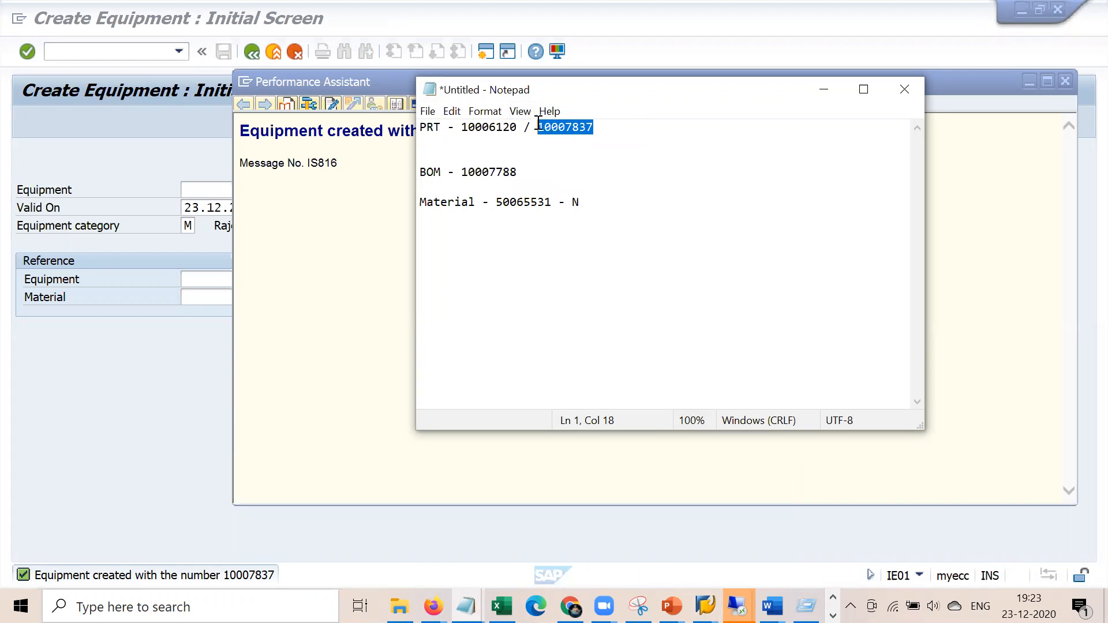
{"action": "left_click", "coordinate": [201, 343]}
{"action": "left_click", "coordinate": [141, 56]}
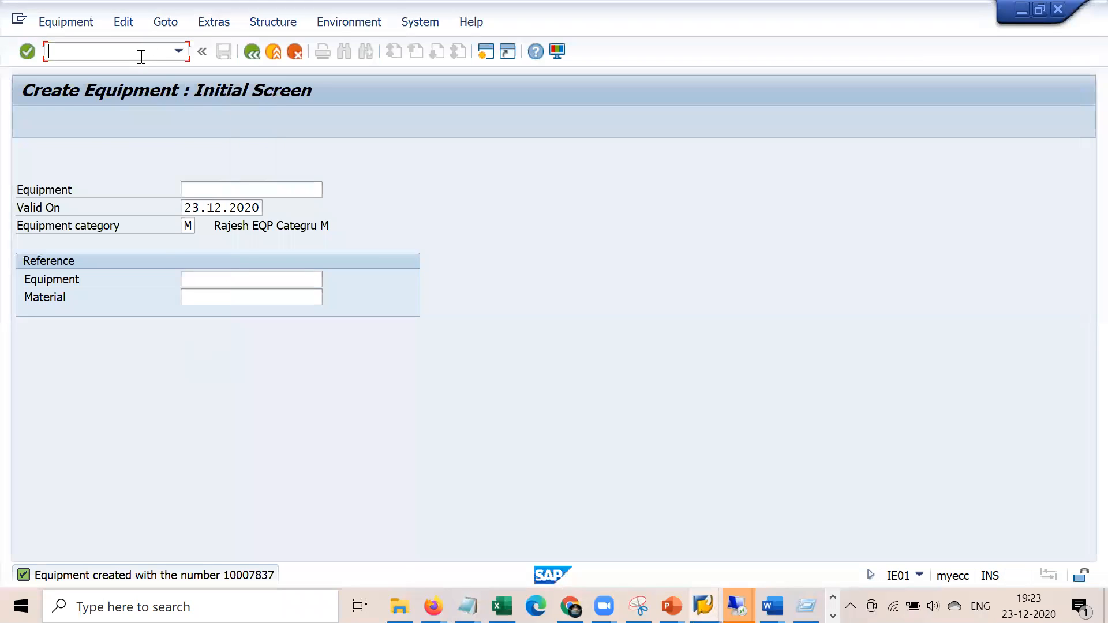
Open maintenance order 810775 in IW32 and show its operations list
{"action": "type", "text": "/n"}
{"action": "key", "text": "Return"}
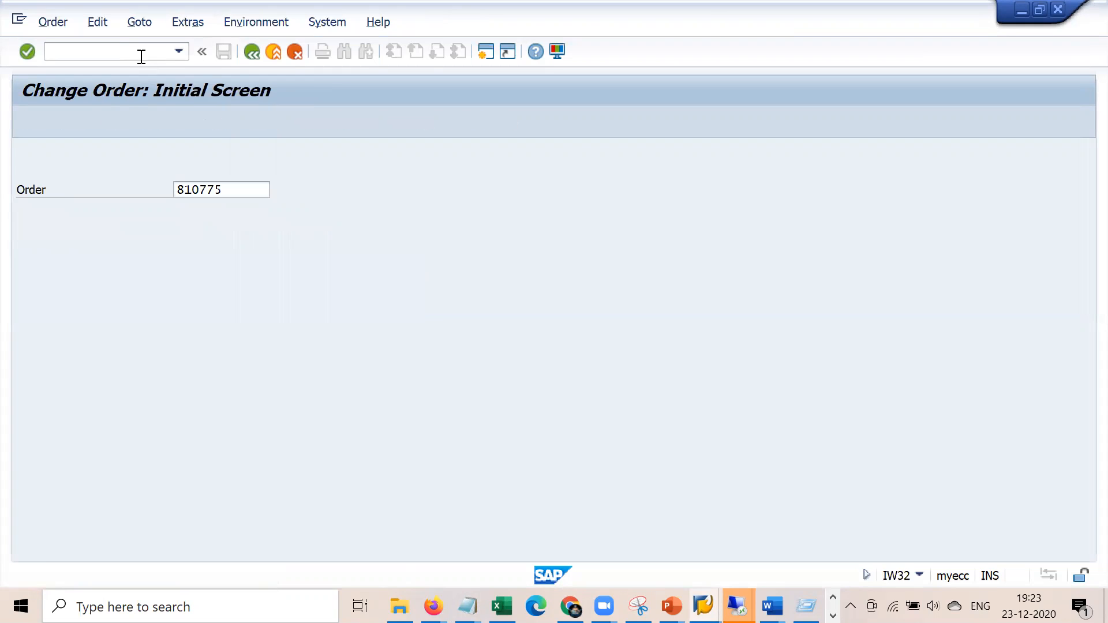
{"action": "key", "text": "Return"}
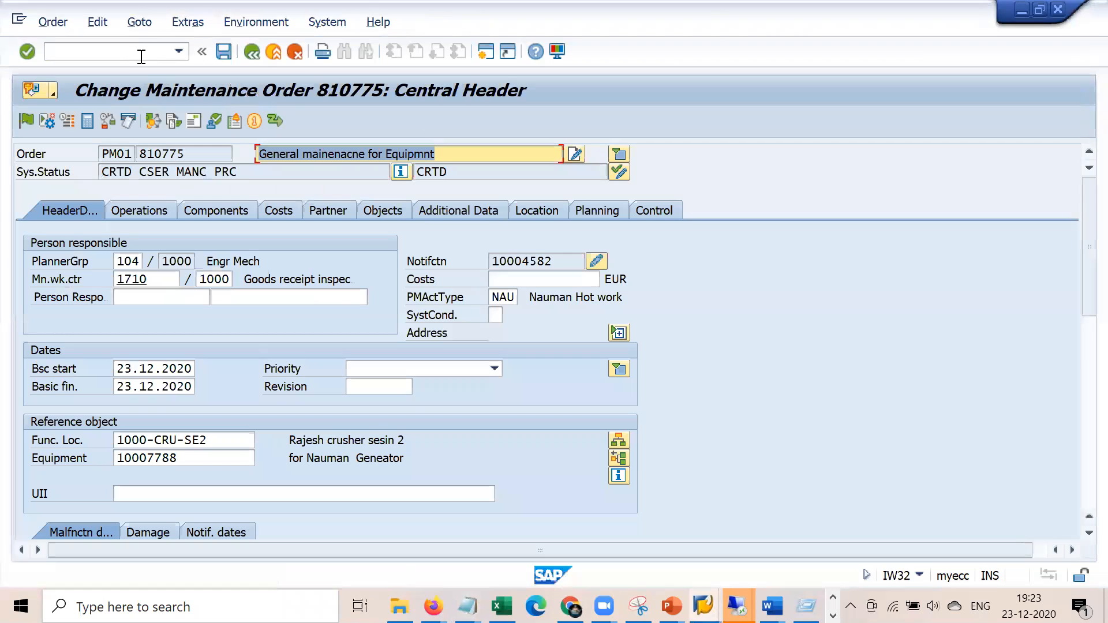
{"action": "left_click", "coordinate": [144, 217]}
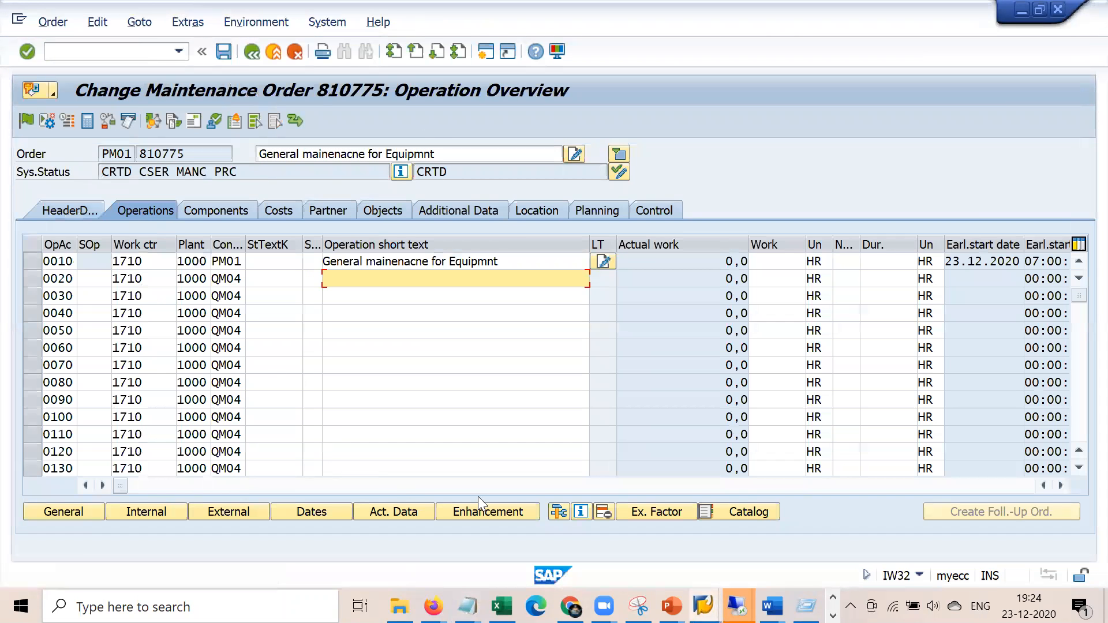
Add PRT equipment 10007837, copied from Notepad, to operation 0010
{"action": "left_click", "coordinate": [558, 513]}
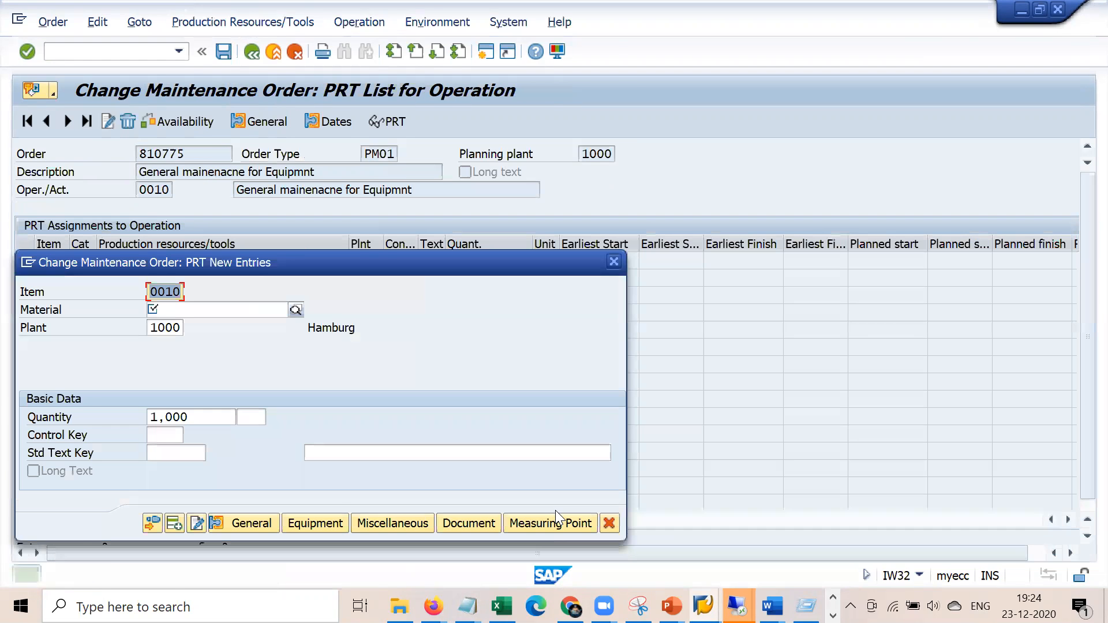
{"action": "left_click", "coordinate": [329, 521]}
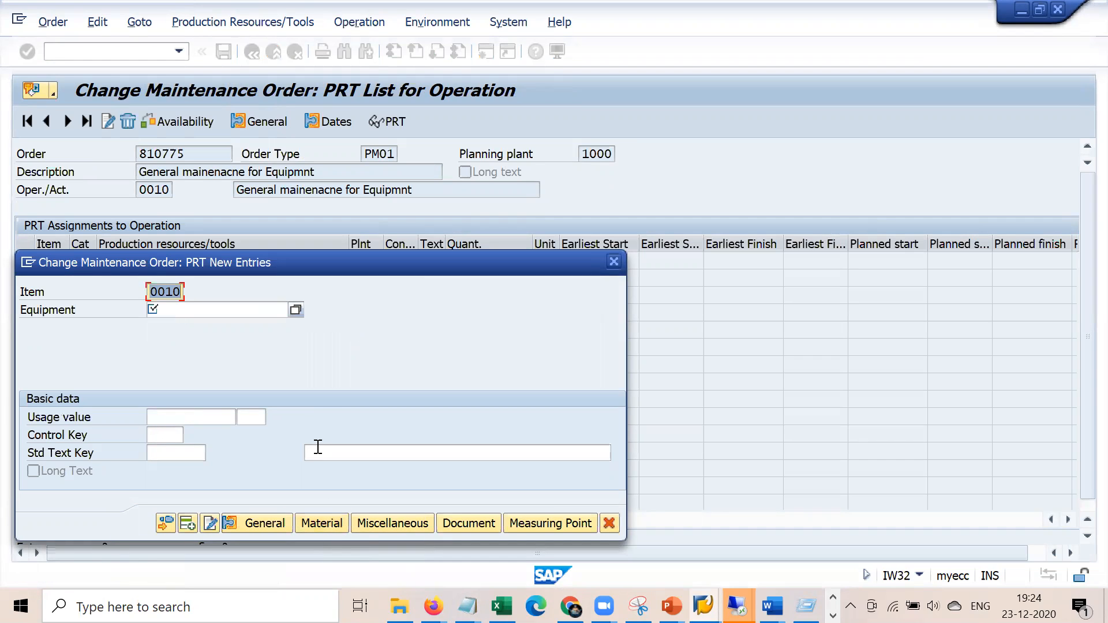
{"action": "mouse_move", "coordinate": [467, 606]}
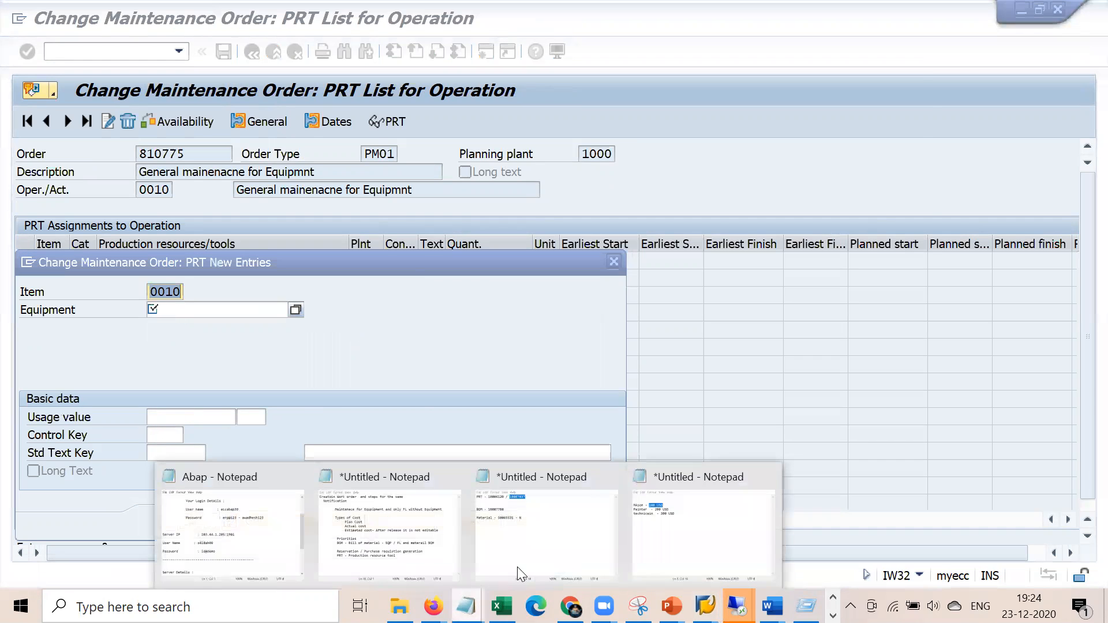
{"action": "left_click", "coordinate": [569, 546]}
{"action": "double_click", "coordinate": [563, 127]}
{"action": "key", "text": "ctrl+c"}
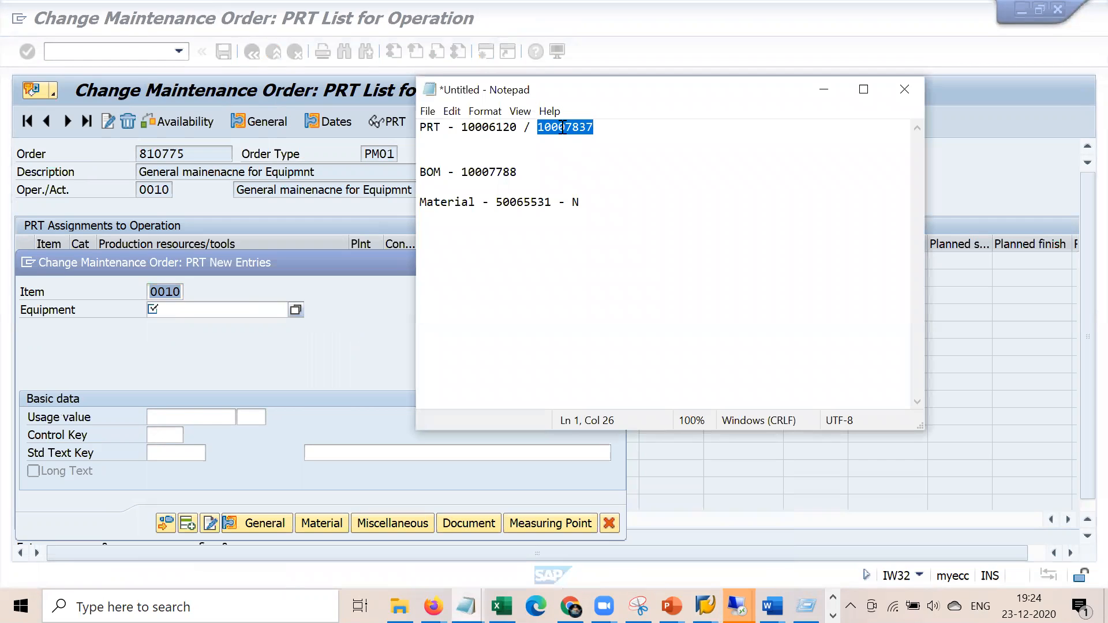
{"action": "left_click", "coordinate": [201, 312]}
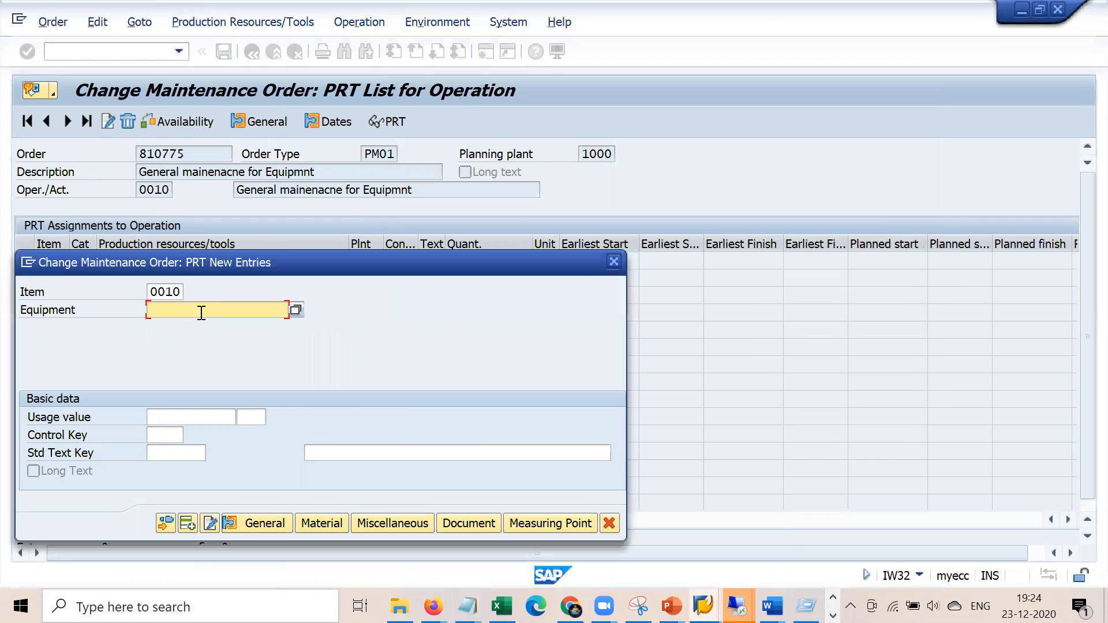
{"action": "key", "text": "ctrl+v"}
Give the PRT entry control key 1 and return to the operation overview
{"action": "left_click", "coordinate": [201, 418]}
{"action": "key", "text": "Return"}
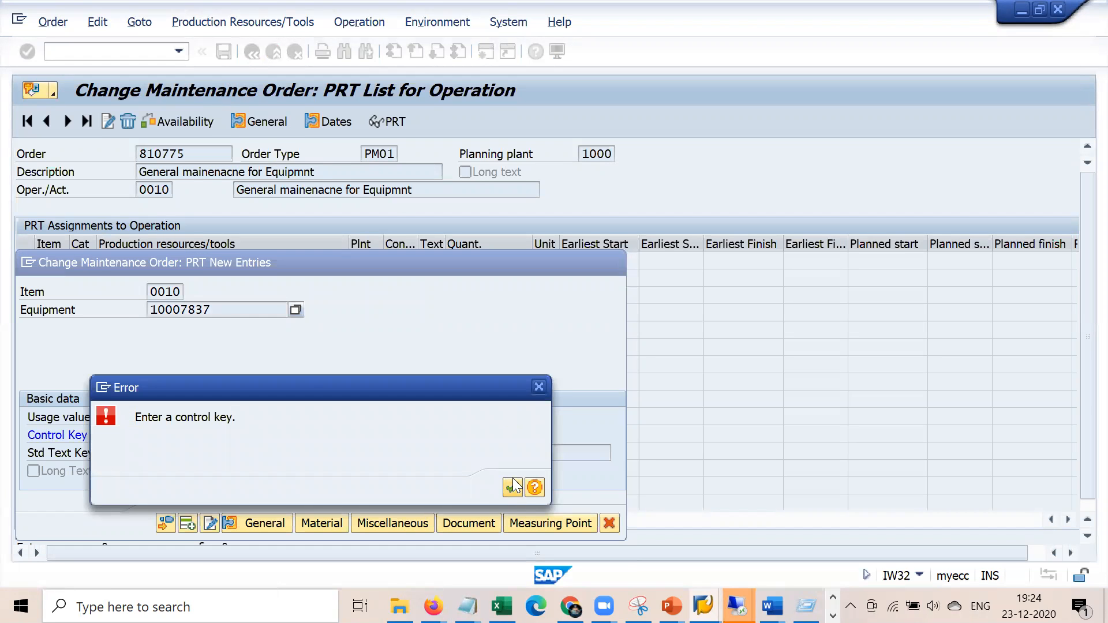
{"action": "left_click", "coordinate": [513, 488]}
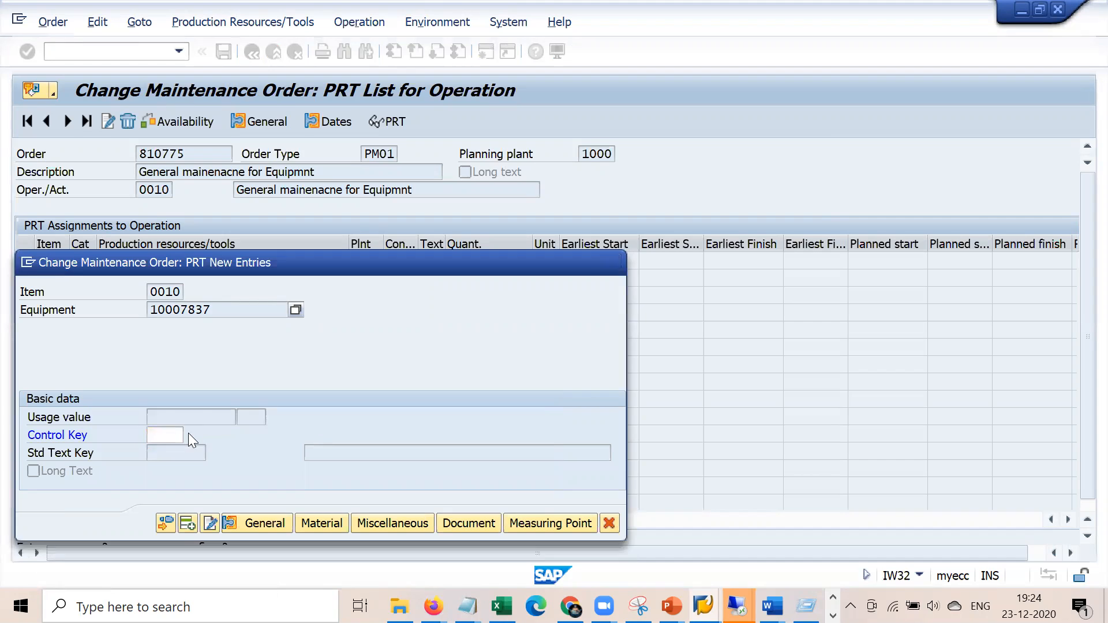
{"action": "left_click", "coordinate": [188, 434]}
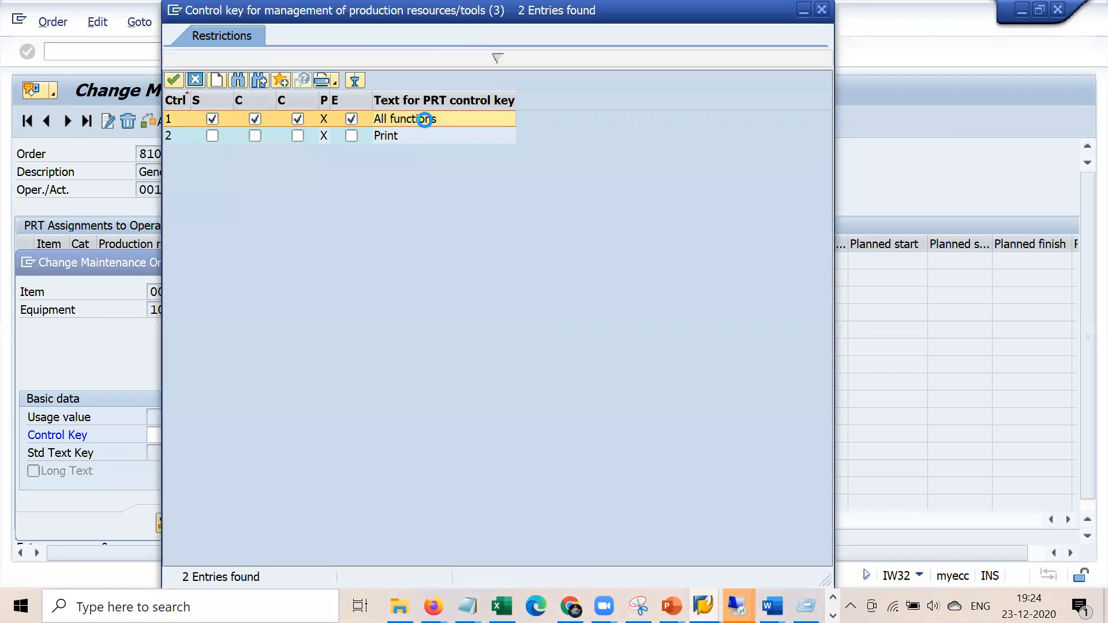
{"action": "double_click", "coordinate": [425, 119]}
{"action": "key", "text": "Return"}
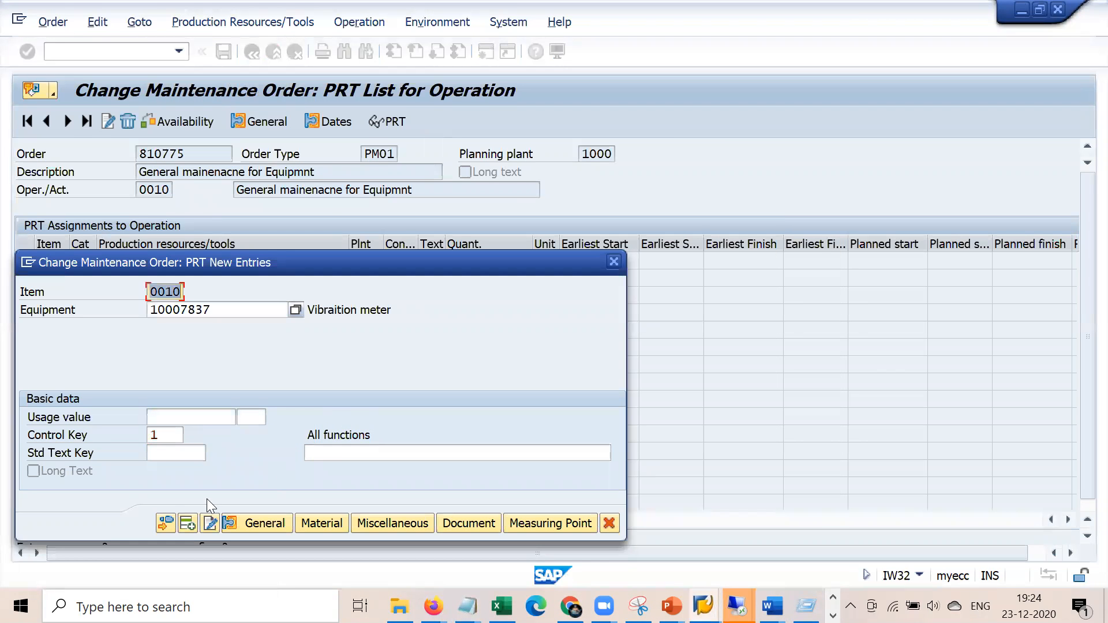
{"action": "left_click", "coordinate": [165, 522]}
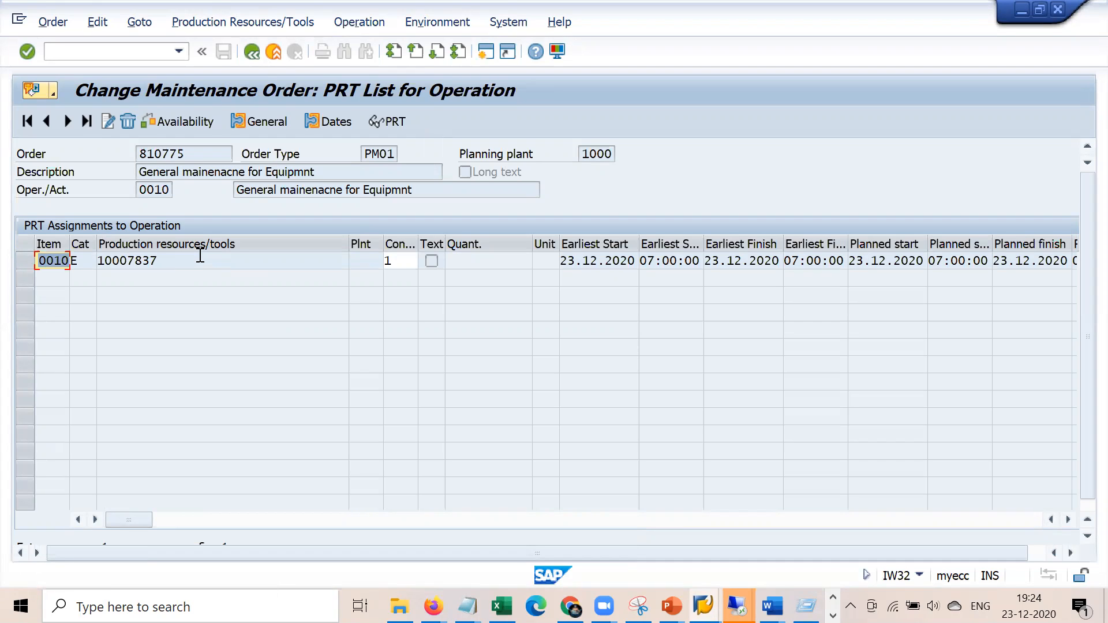
{"action": "left_click", "coordinate": [252, 50]}
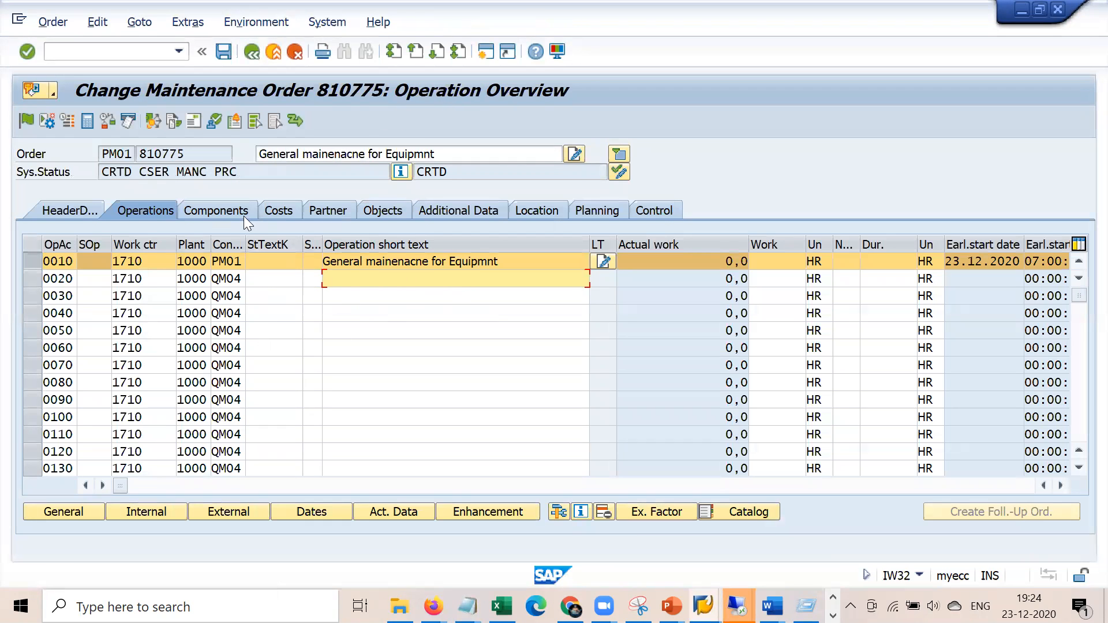
Check order 810775's header notification, then review the lines of the Notepad notes
{"action": "left_click", "coordinate": [85, 207]}
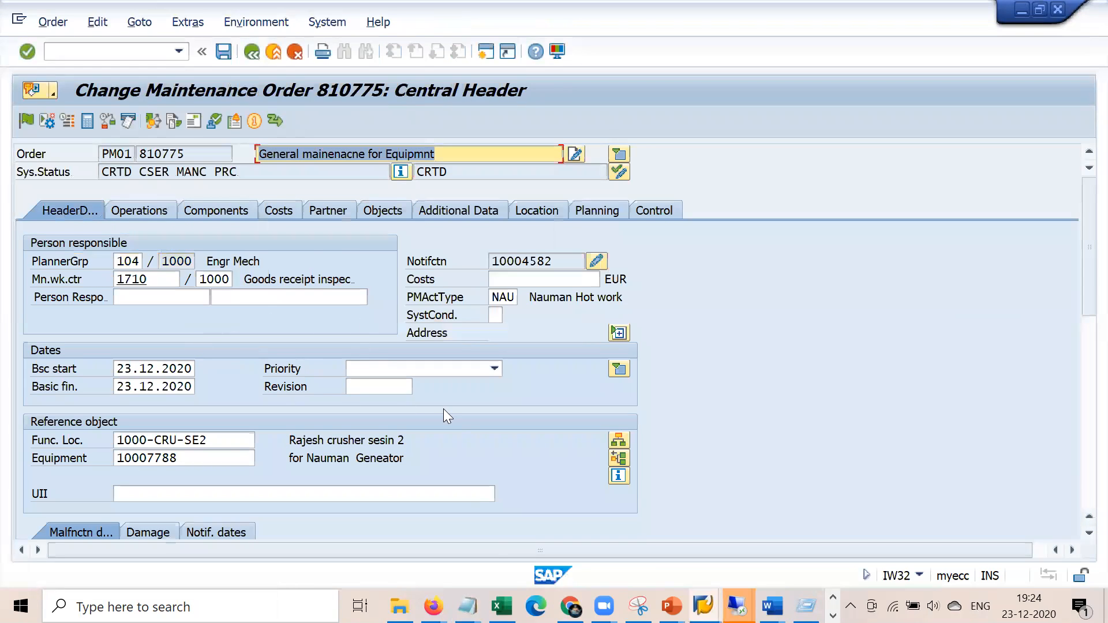
{"action": "left_click", "coordinate": [468, 606]}
{"action": "left_click", "coordinate": [426, 524]}
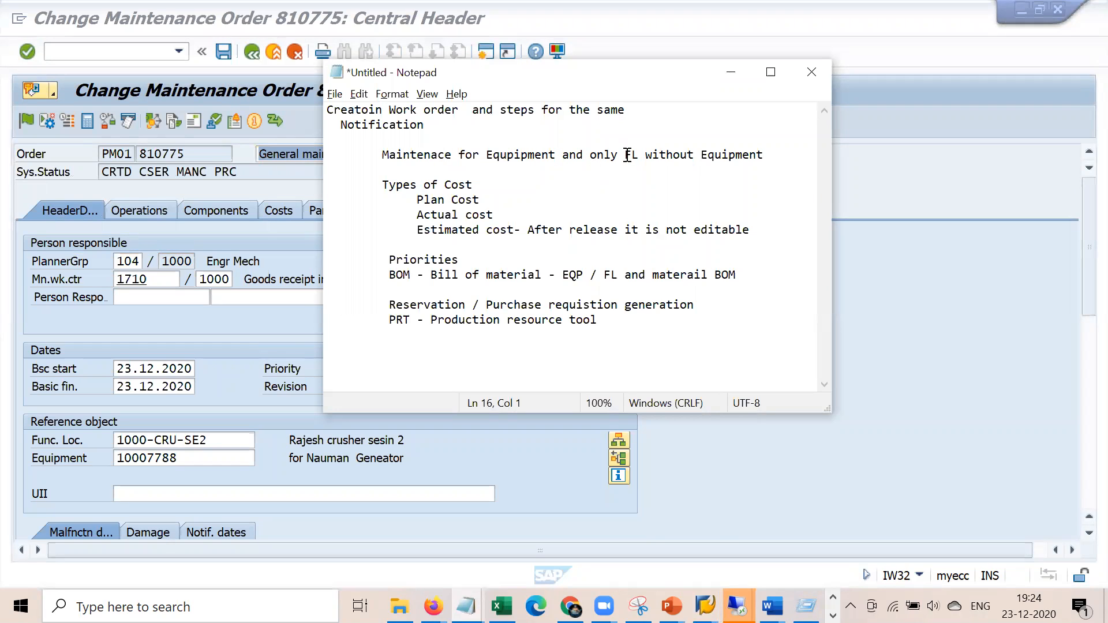
{"action": "left_click_drag", "start_coordinate": [631, 156], "coordinate": [774, 157]}
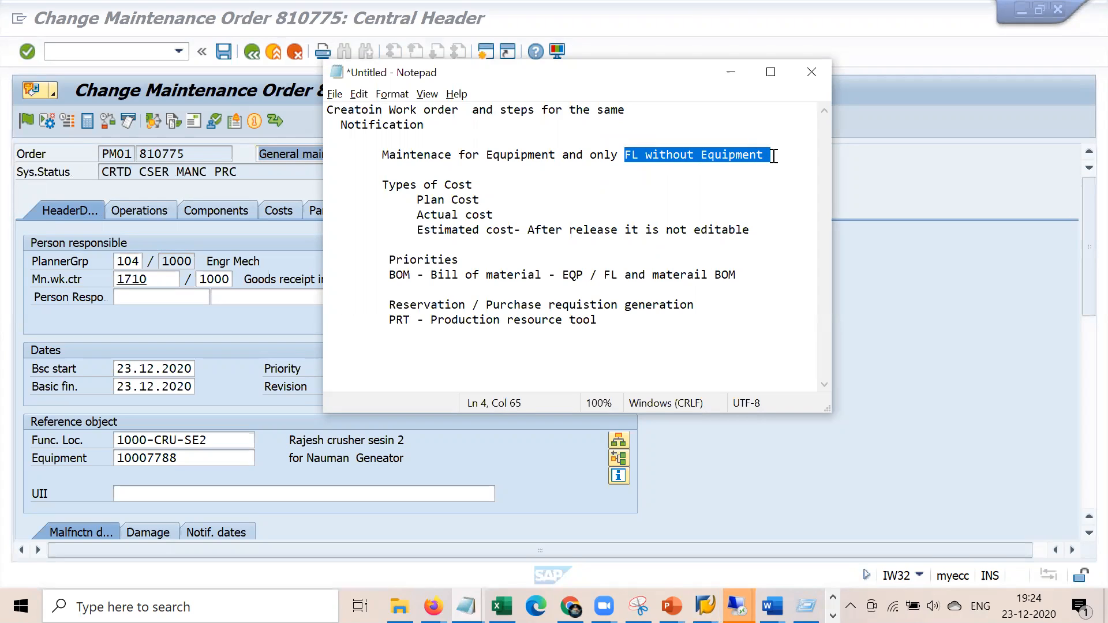
{"action": "left_click", "coordinate": [418, 201]}
{"action": "left_click_drag", "start_coordinate": [430, 203], "coordinate": [639, 230]}
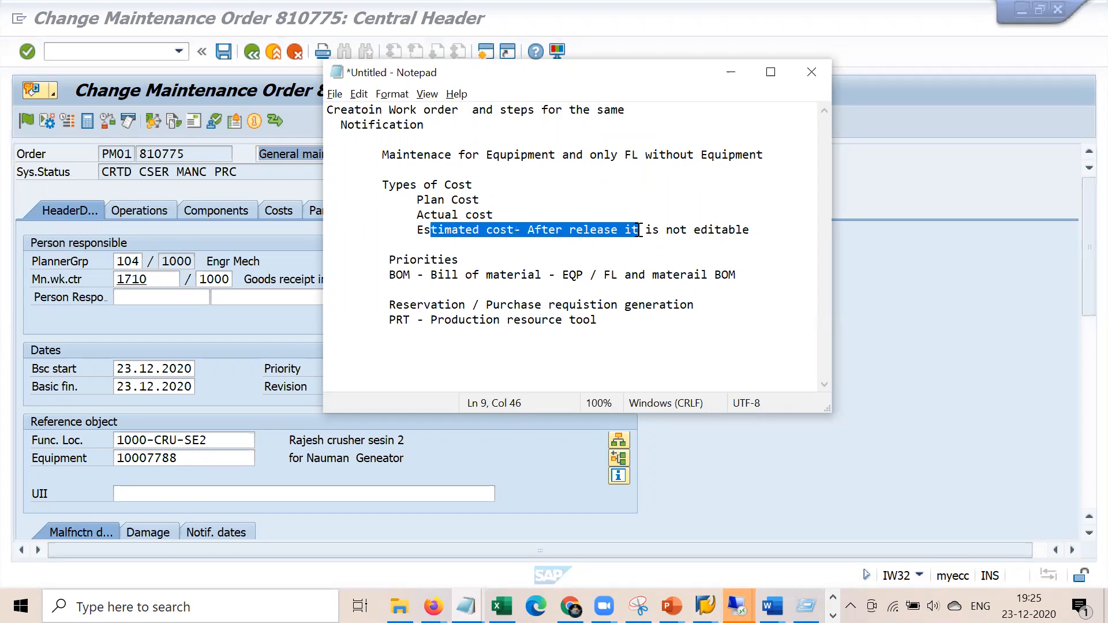
{"action": "left_click_drag", "start_coordinate": [459, 260], "coordinate": [375, 260]}
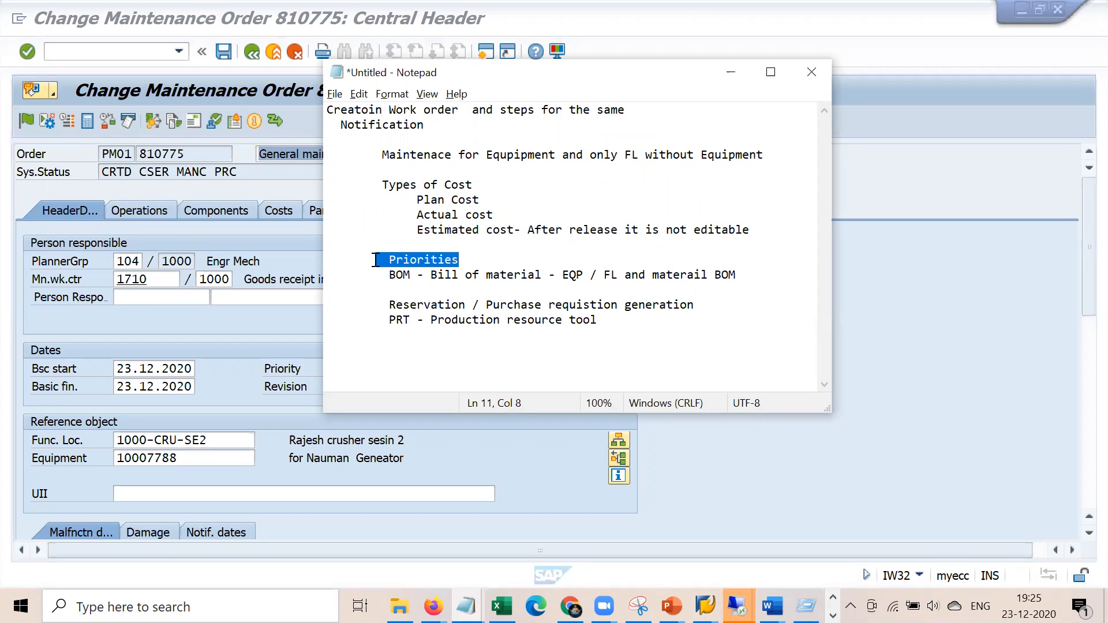
{"action": "left_click_drag", "start_coordinate": [396, 276], "coordinate": [730, 281]}
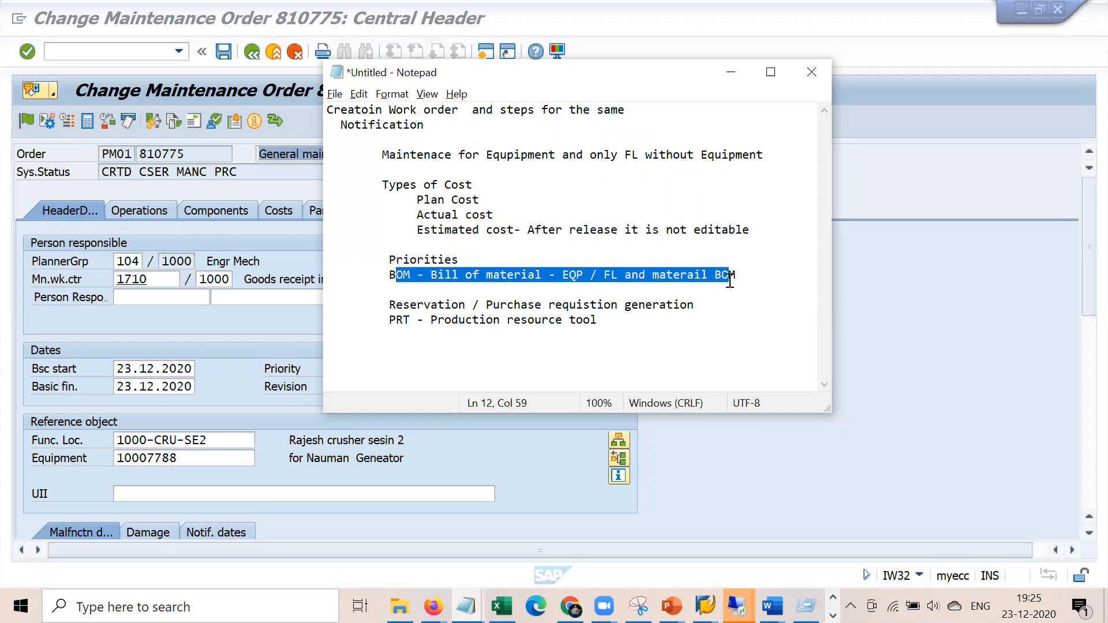
{"action": "left_click", "coordinate": [496, 359]}
{"action": "left_click_drag", "start_coordinate": [392, 305], "coordinate": [699, 310]}
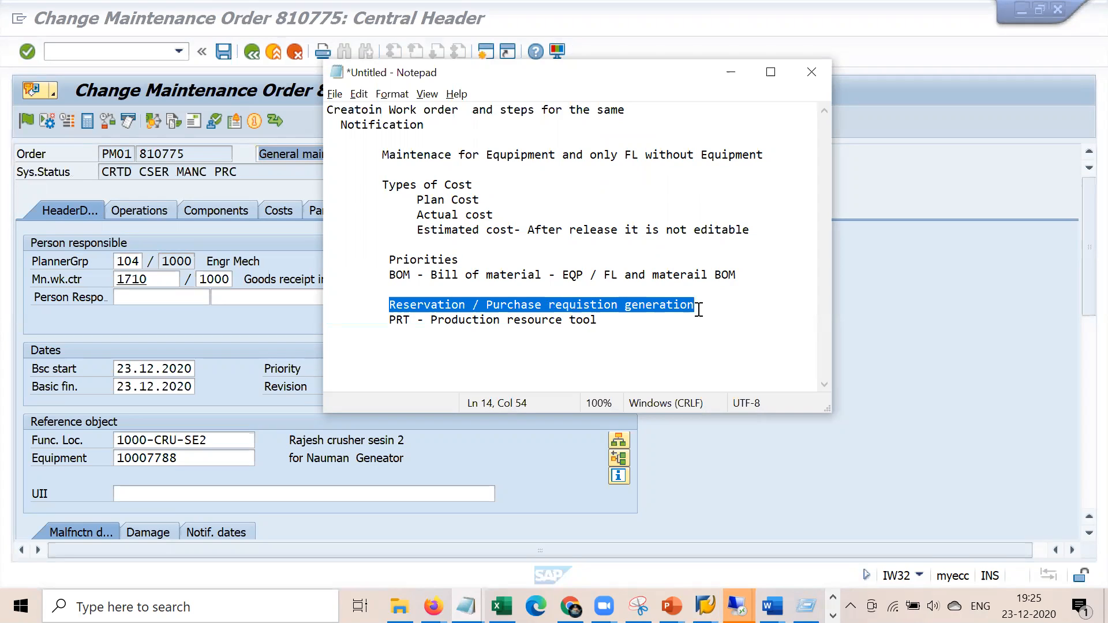
{"action": "left_click", "coordinate": [557, 356]}
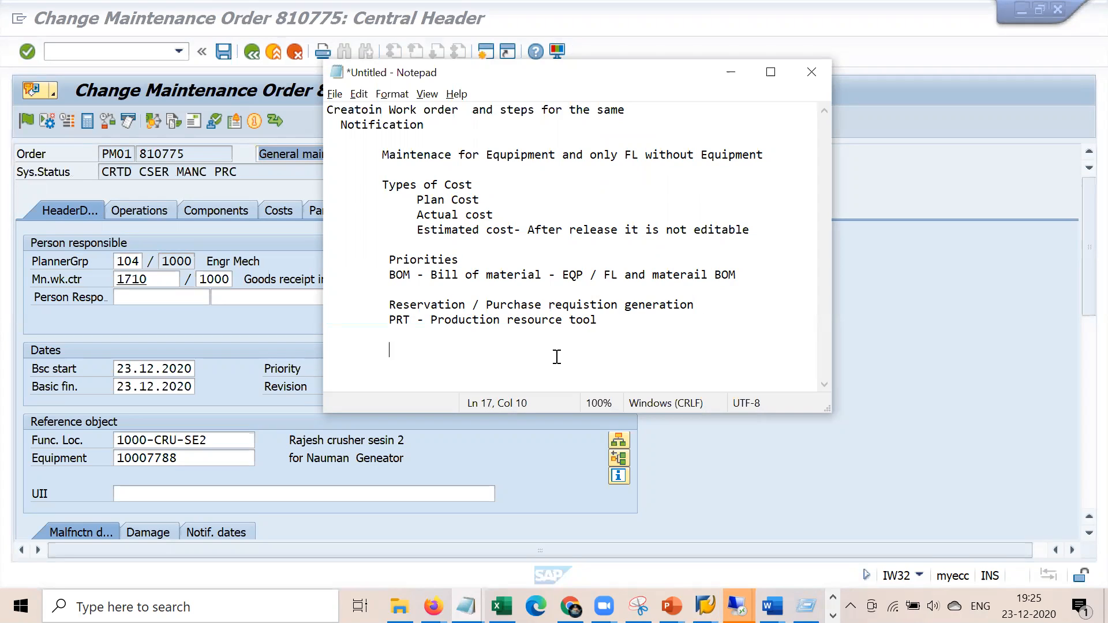
Insert a blank line before the PRT line in the notes
{"action": "left_click", "coordinate": [604, 318]}
{"action": "left_click", "coordinate": [383, 321], "text": "shift"}
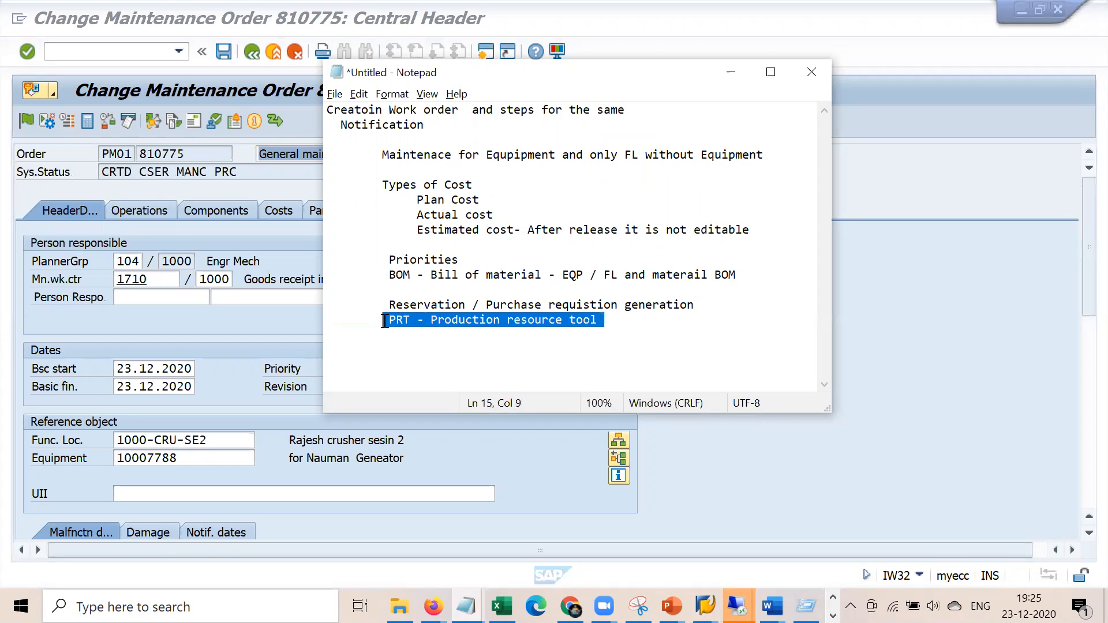
{"action": "left_click", "coordinate": [698, 308]}
{"action": "key", "text": "Return"}
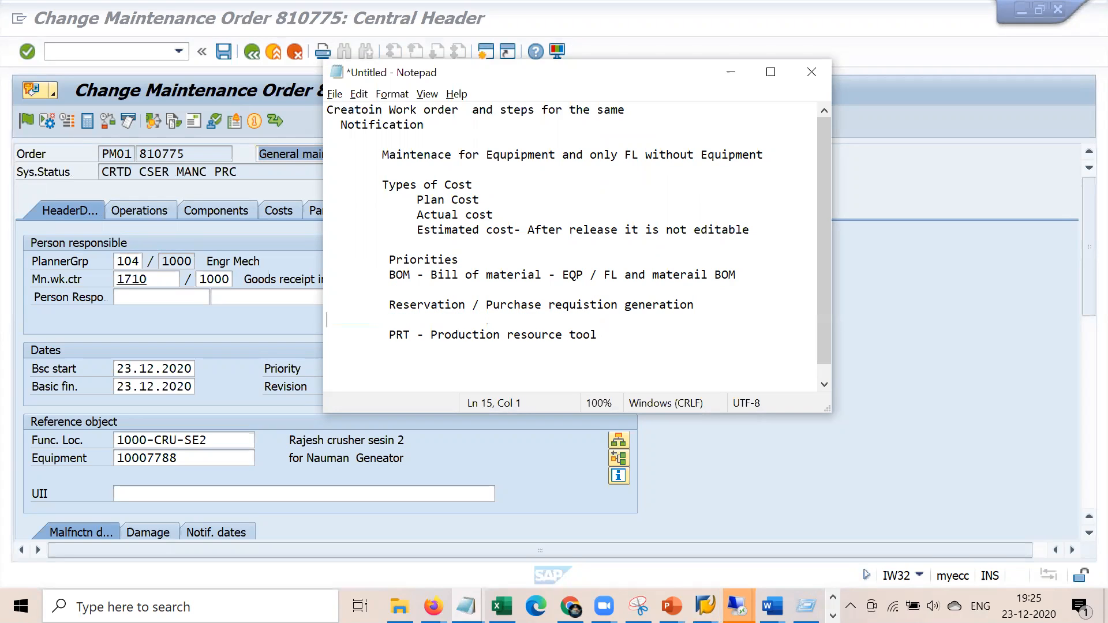
{"action": "left_click_drag", "start_coordinate": [391, 304], "coordinate": [702, 319]}
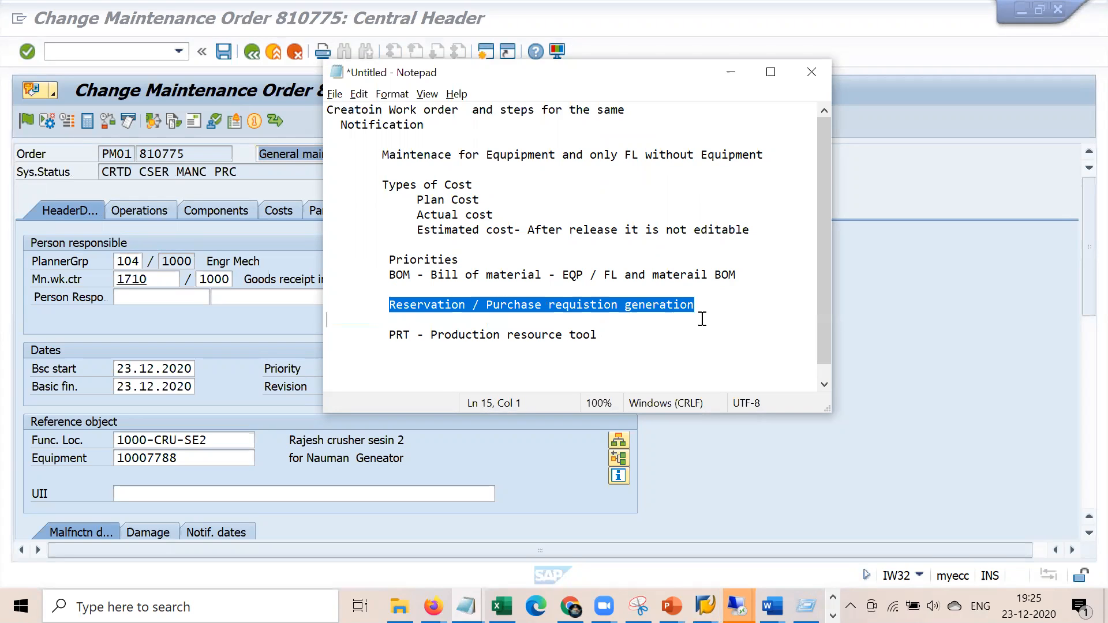
Show order 810775's operations list with its equipment and notification columns
{"action": "left_click", "coordinate": [889, 444]}
{"action": "left_click", "coordinate": [163, 215]}
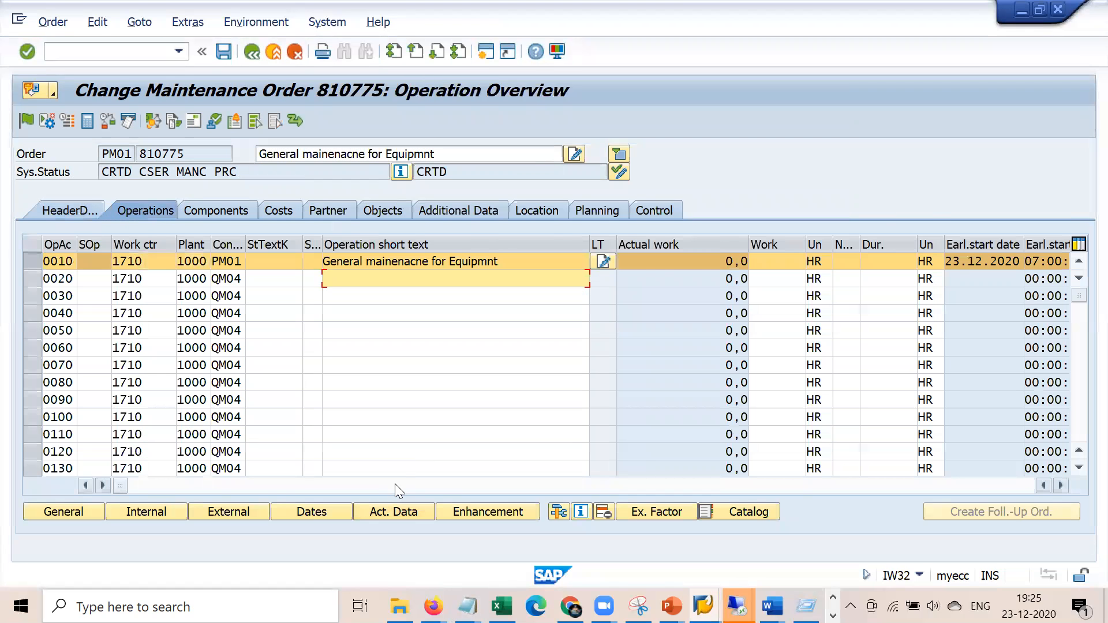
{"action": "left_click", "coordinate": [395, 484]}
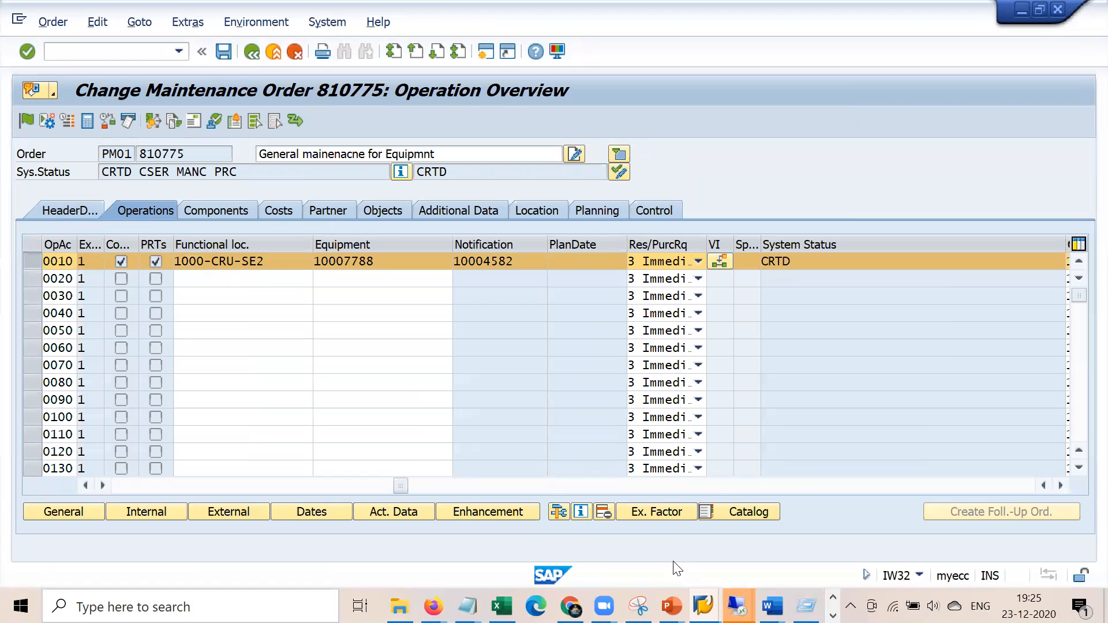
In Display IMG, navigate Maintenance and Service Orders down to Functions and Settings for Order Types
{"action": "mouse_move", "coordinate": [738, 606]}
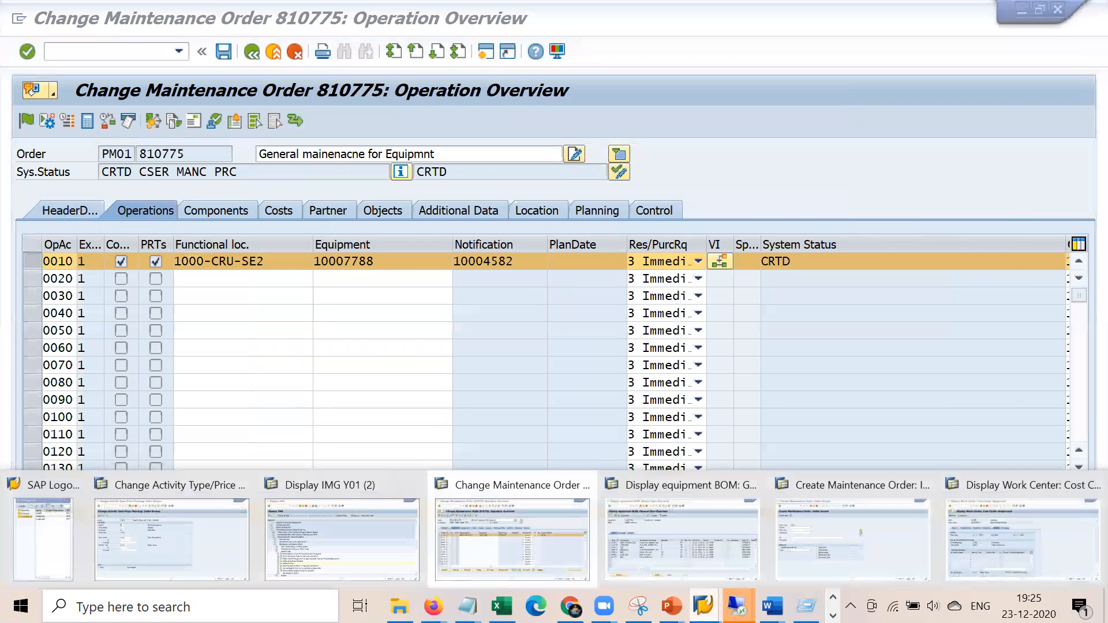
{"action": "left_click", "coordinate": [307, 539]}
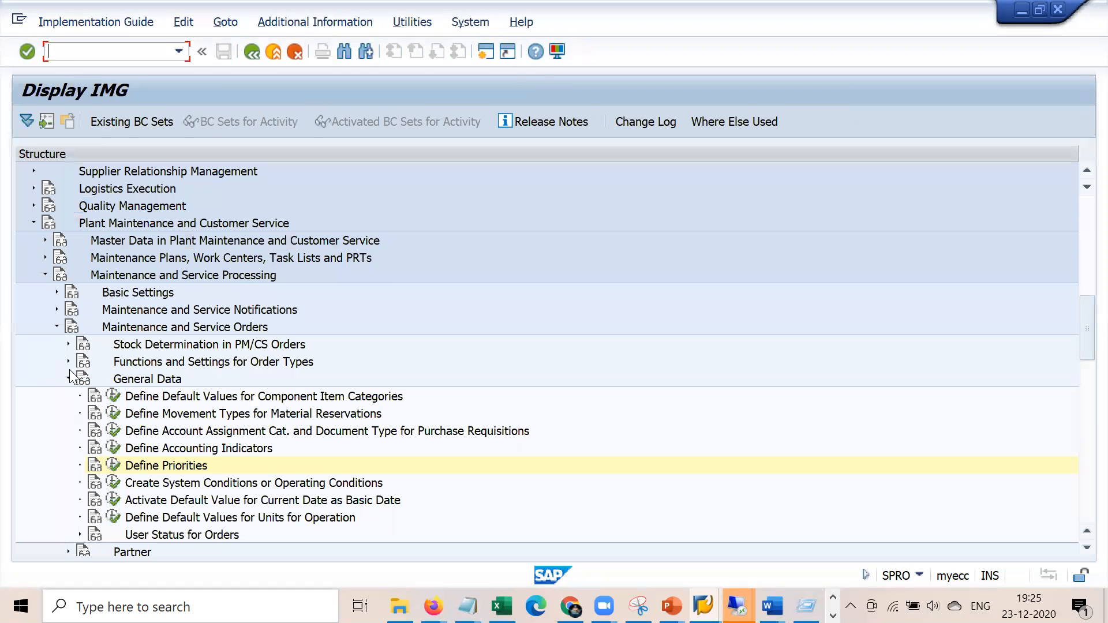
{"action": "scroll", "coordinate": [67, 380], "scroll_direction": "down", "scroll_amount": 4}
{"action": "scroll", "coordinate": [67, 381], "scroll_direction": "up", "scroll_amount": 4}
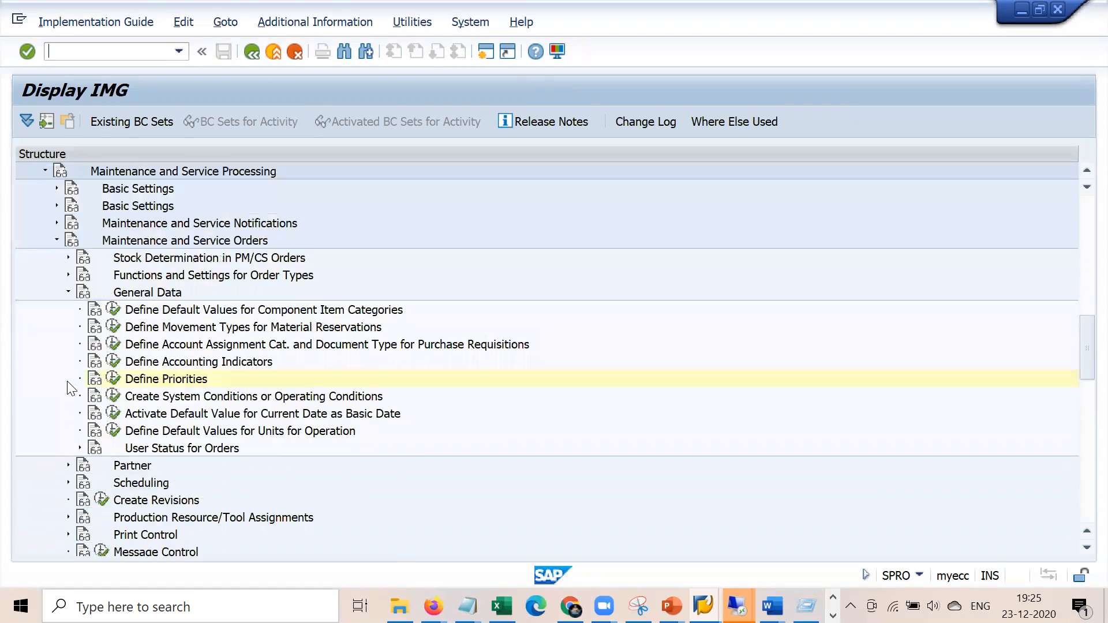
{"action": "left_click", "coordinate": [69, 396]}
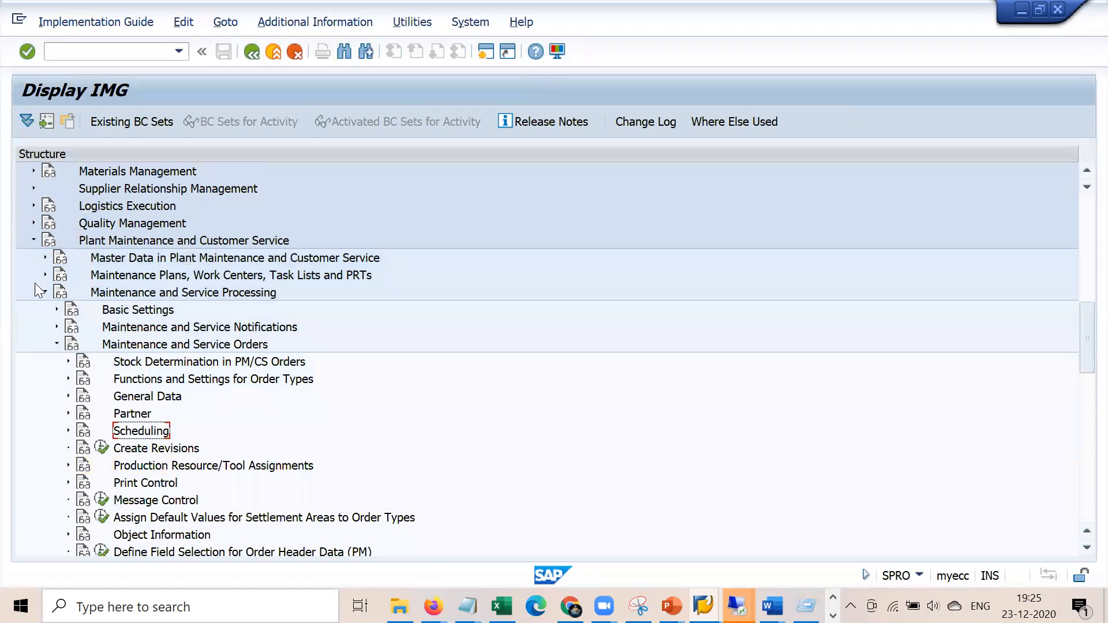
{"action": "left_click", "coordinate": [169, 238]}
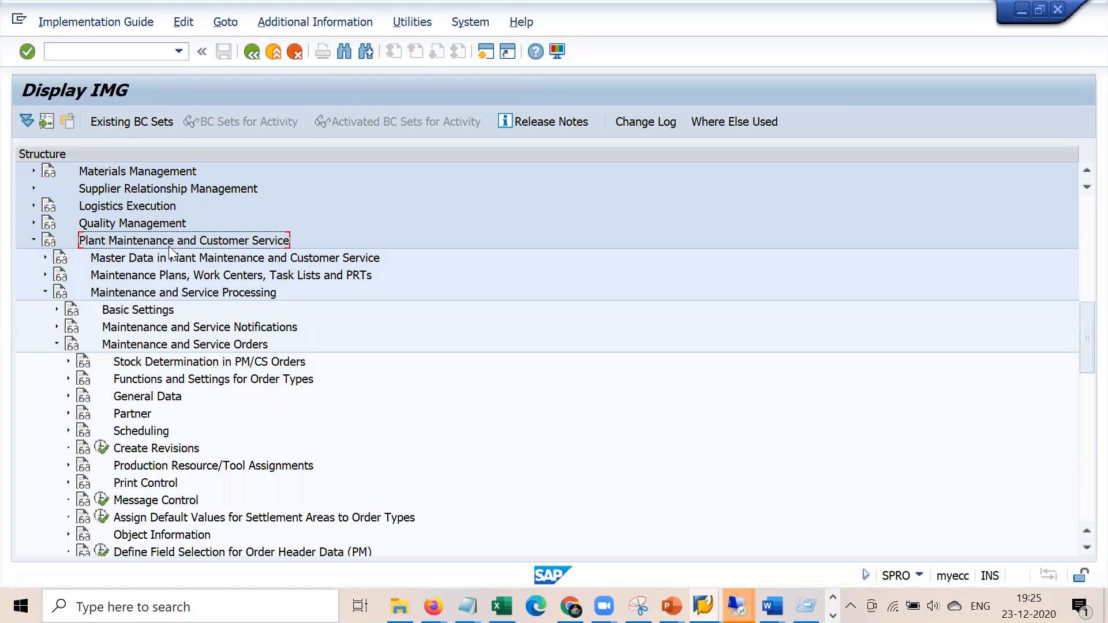
{"action": "left_click", "coordinate": [171, 293]}
{"action": "key", "text": "Down"}
{"action": "key", "text": "Down"}
{"action": "key", "text": "Down"}
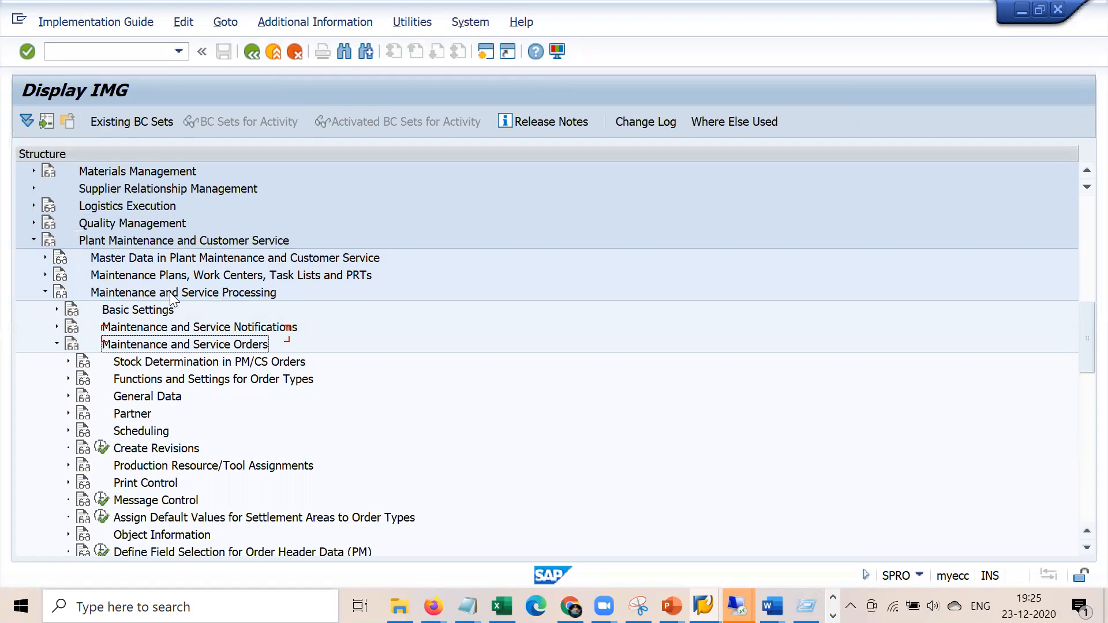
{"action": "key", "text": "Down"}
{"action": "key", "text": "Down"}
{"action": "key", "text": "Right"}
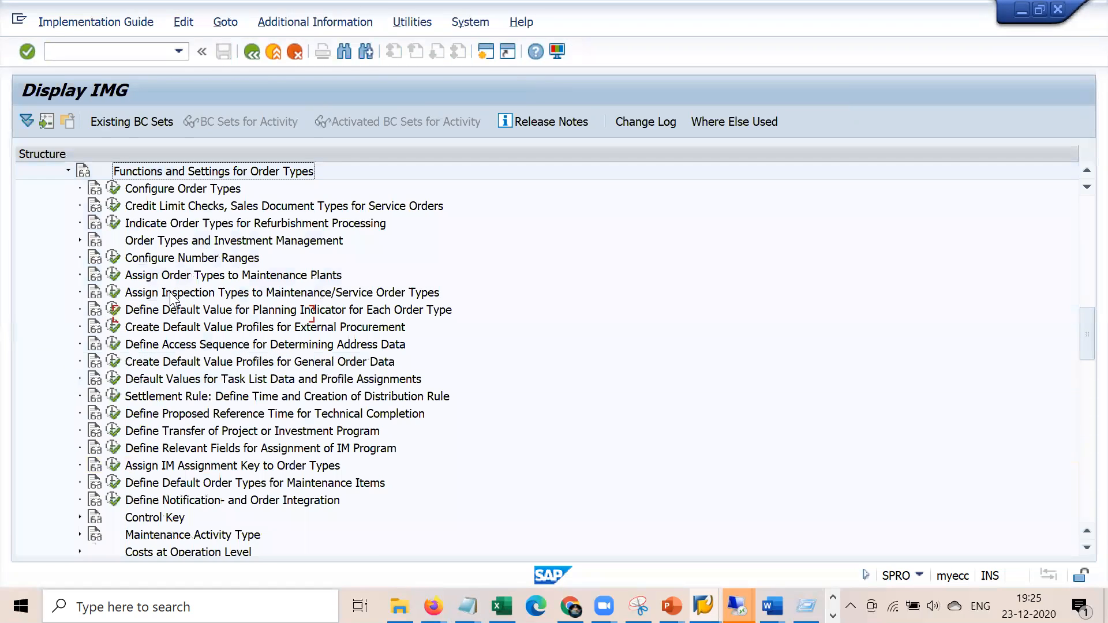
{"action": "key", "text": "Down"}
{"action": "key", "text": "Down"}
{"action": "key", "text": "Down"}
{"action": "key", "text": "Down"}
{"action": "key", "text": "Down"}
{"action": "key", "text": "Down"}
{"action": "key", "text": "Down"}
{"action": "key", "text": "Down"}
{"action": "key", "text": "Down"}
{"action": "key", "text": "Down"}
{"action": "key", "text": "Down"}
{"action": "key", "text": "Down"}
{"action": "key", "text": "Down"}
{"action": "key", "text": "Down"}
{"action": "key", "text": "Down"}
{"action": "key", "text": "Down"}
{"action": "key", "text": "Down"}
{"action": "key", "text": "Down"}
{"action": "key", "text": "Down"}
{"action": "key", "text": "Down"}
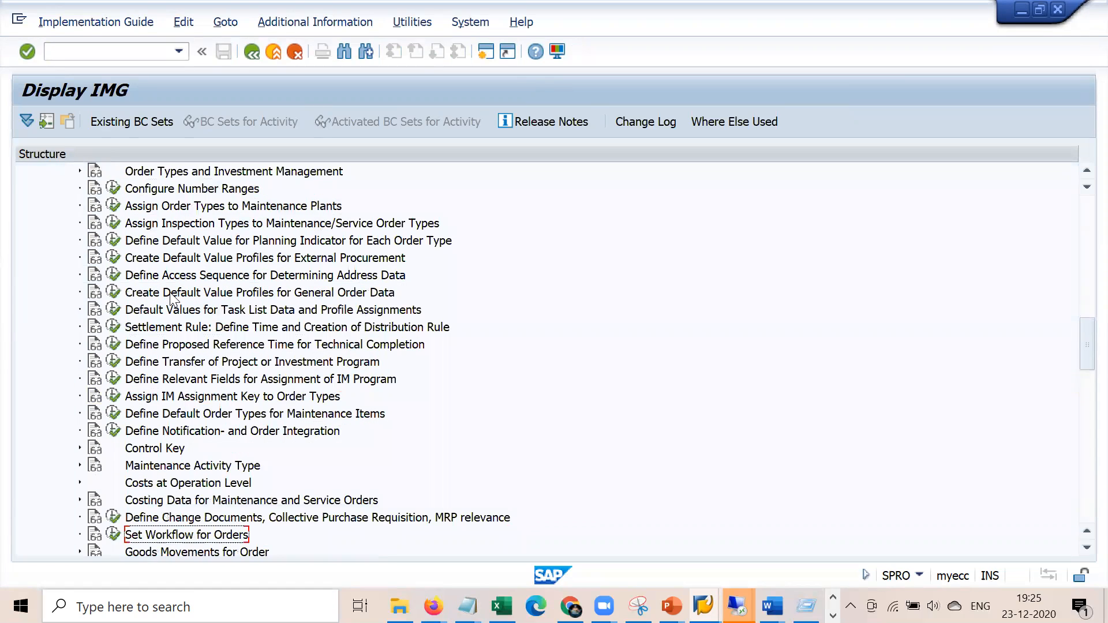
{"action": "key", "text": "Up"}
{"action": "key", "text": "Up"}
{"action": "key", "text": "Up"}
{"action": "key", "text": "Up"}
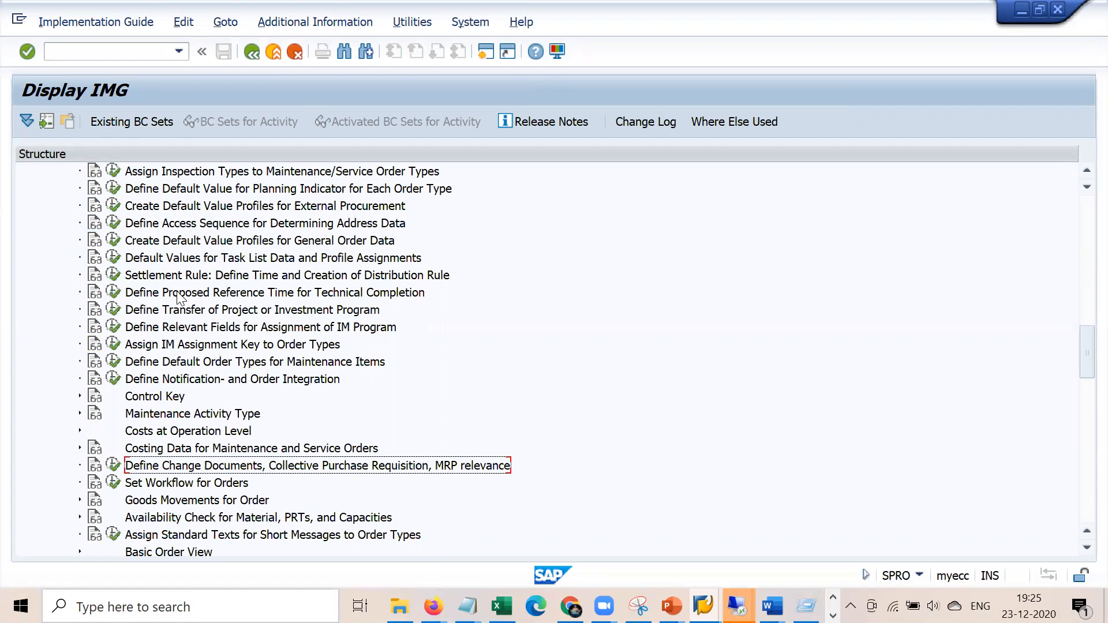
{"action": "left_click", "coordinate": [110, 461]}
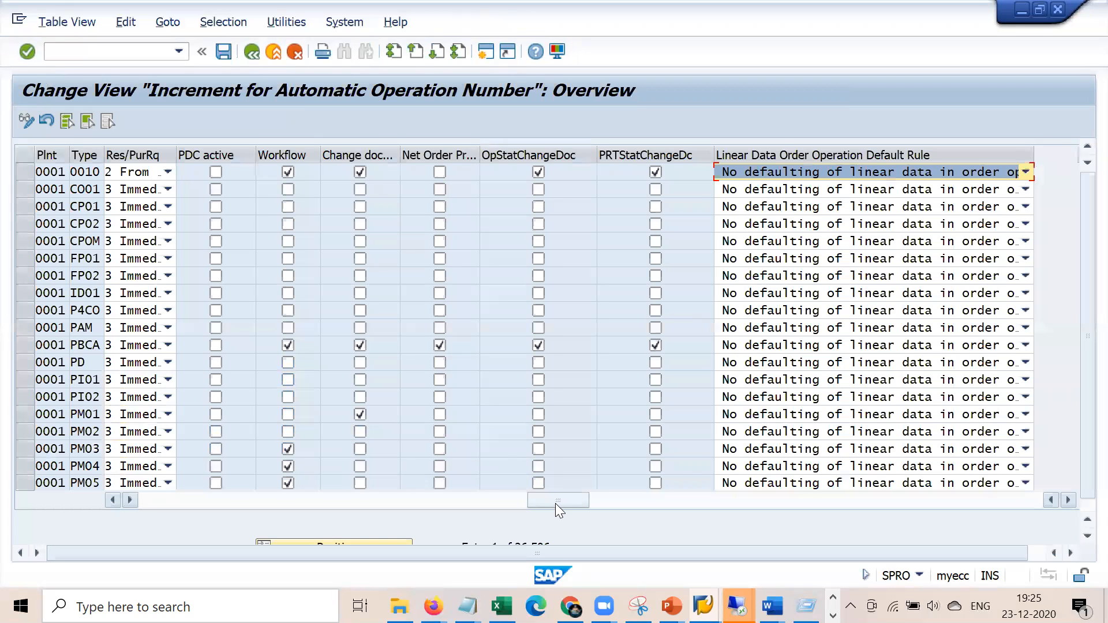
{"action": "left_click", "coordinate": [167, 172]}
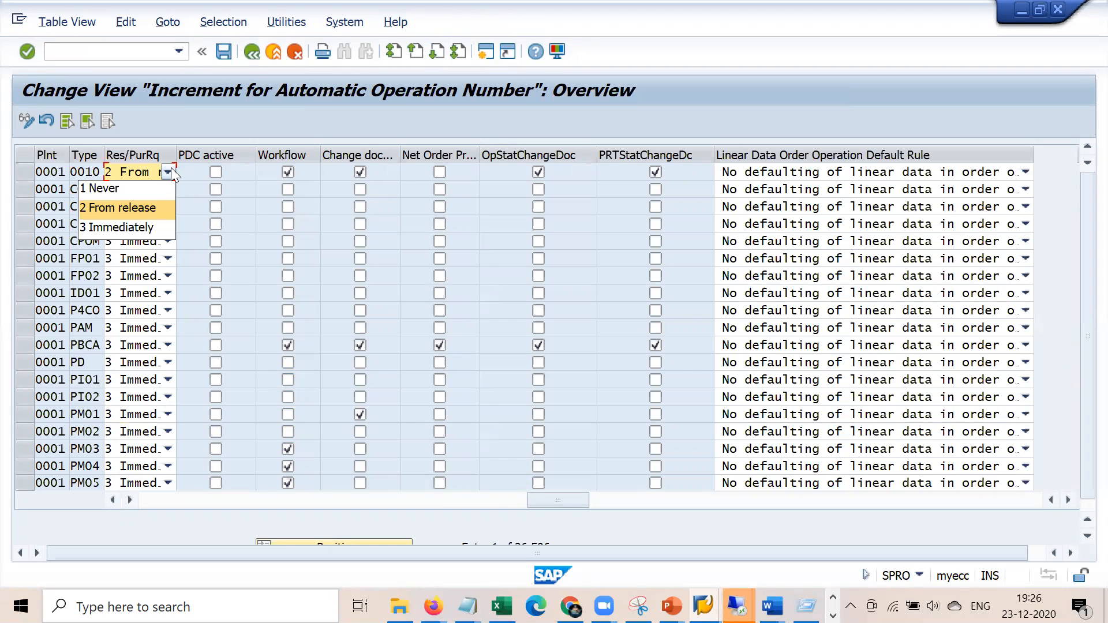
{"action": "left_click", "coordinate": [256, 53]}
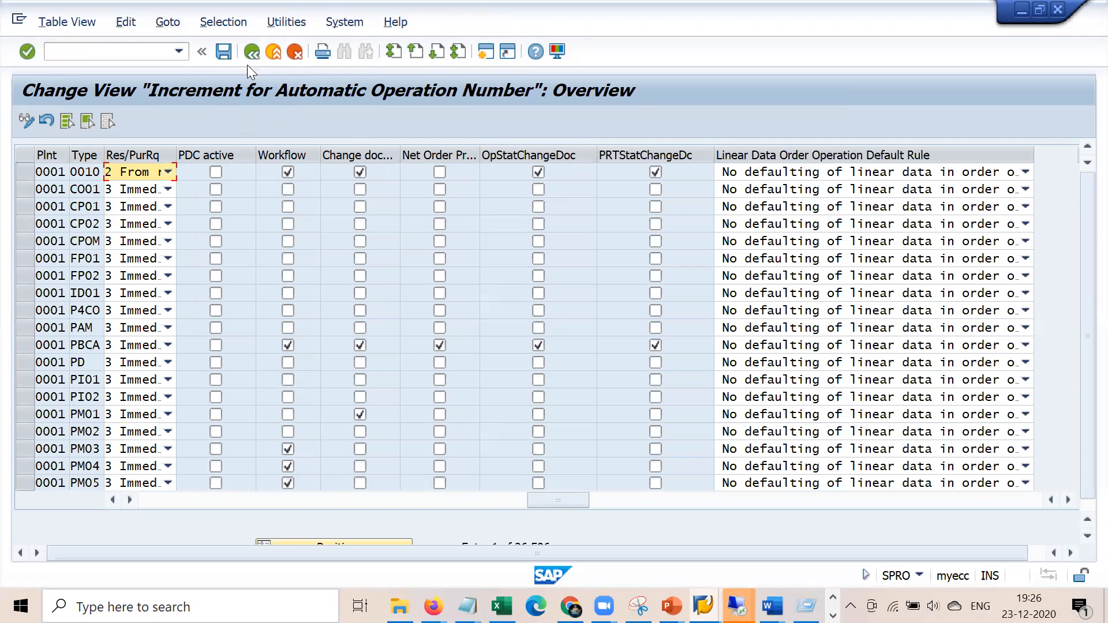
{"action": "left_click", "coordinate": [253, 52]}
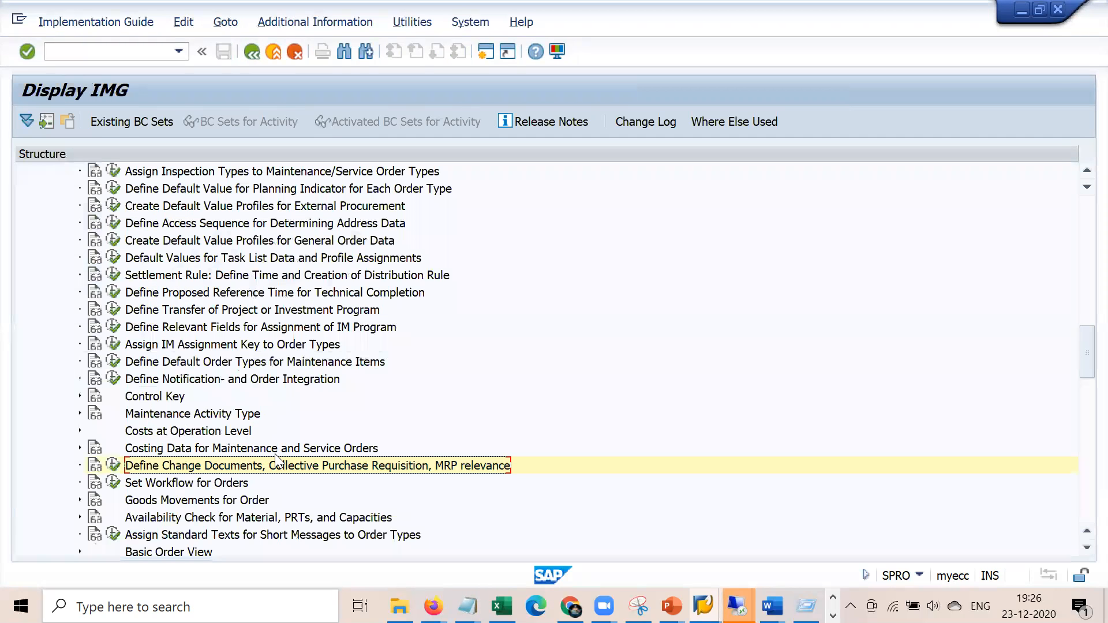
Select Define Notification- and Order Integration in the IMG, then bring the Notepad notes forward
{"action": "scroll", "coordinate": [274, 460], "scroll_direction": "down", "scroll_amount": 3}
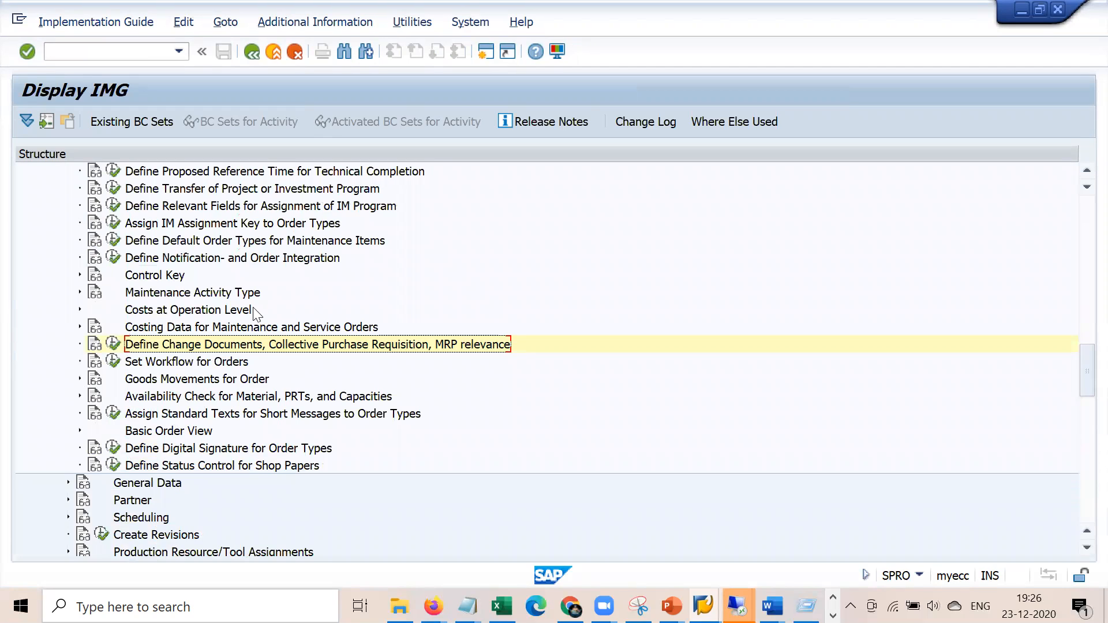
{"action": "left_click", "coordinate": [203, 261]}
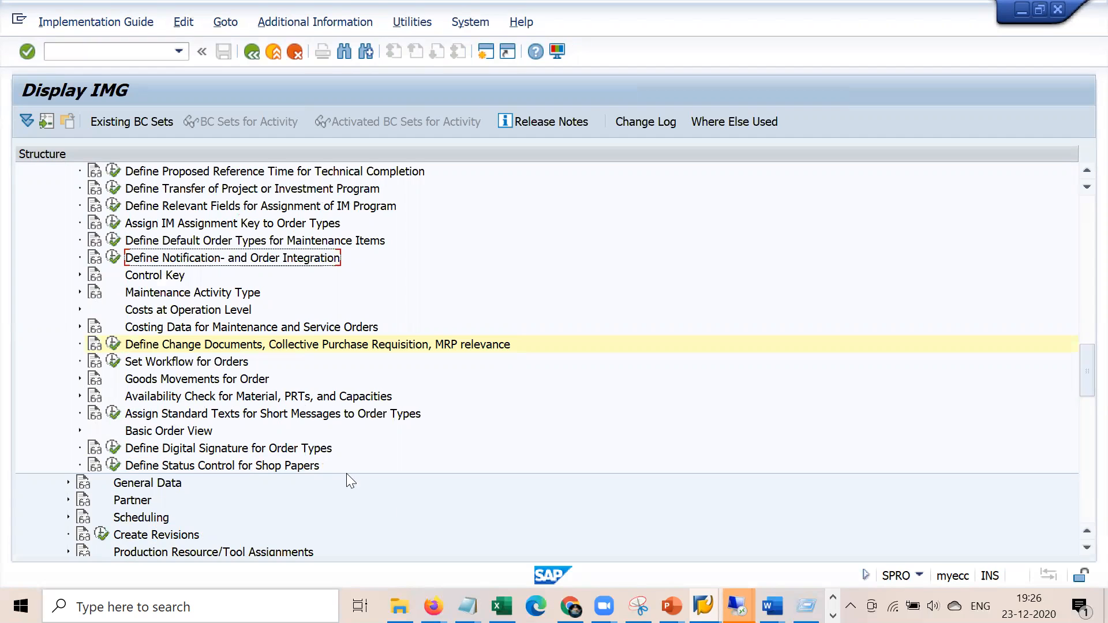
{"action": "left_click", "coordinate": [468, 606]}
{"action": "left_click", "coordinate": [407, 536]}
Add a 'PM01 - M2' line at the end of the Notepad notes, then return to SAP
{"action": "left_click", "coordinate": [647, 352]}
{"action": "key", "text": "Return"}
{"action": "key", "text": "Return"}
{"action": "key", "text": "Return"}
{"action": "type", "text": "PM"}
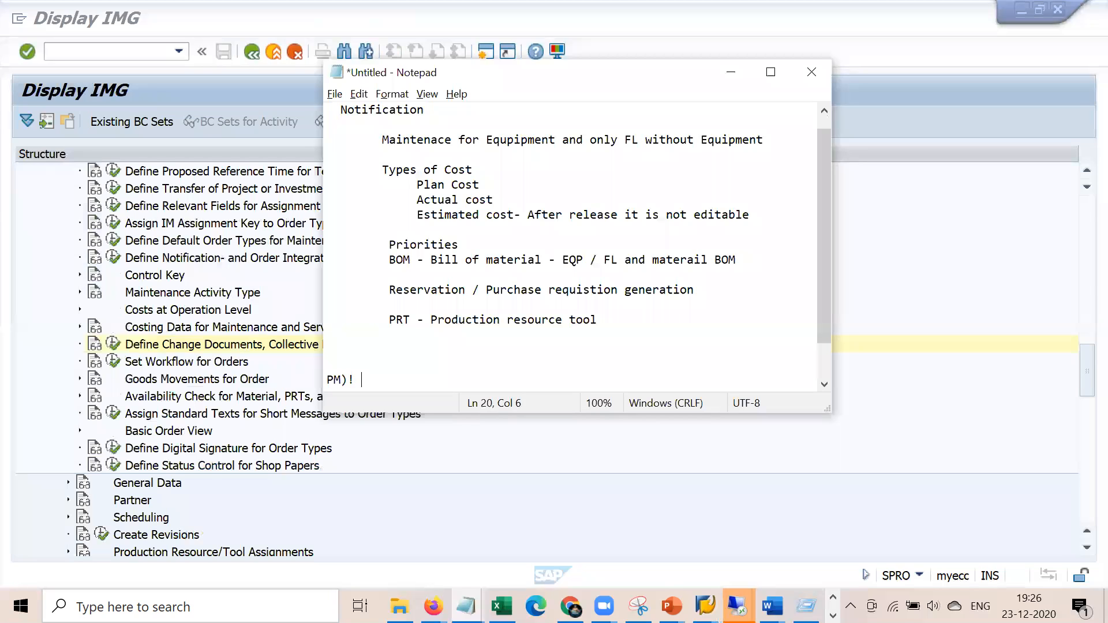
{"action": "type", "text": "01 "}
{"action": "type", "text": "- M0"}
{"action": "key", "text": "Return"}
{"action": "key", "text": "BackSpace"}
{"action": "key", "text": "BackSpace"}
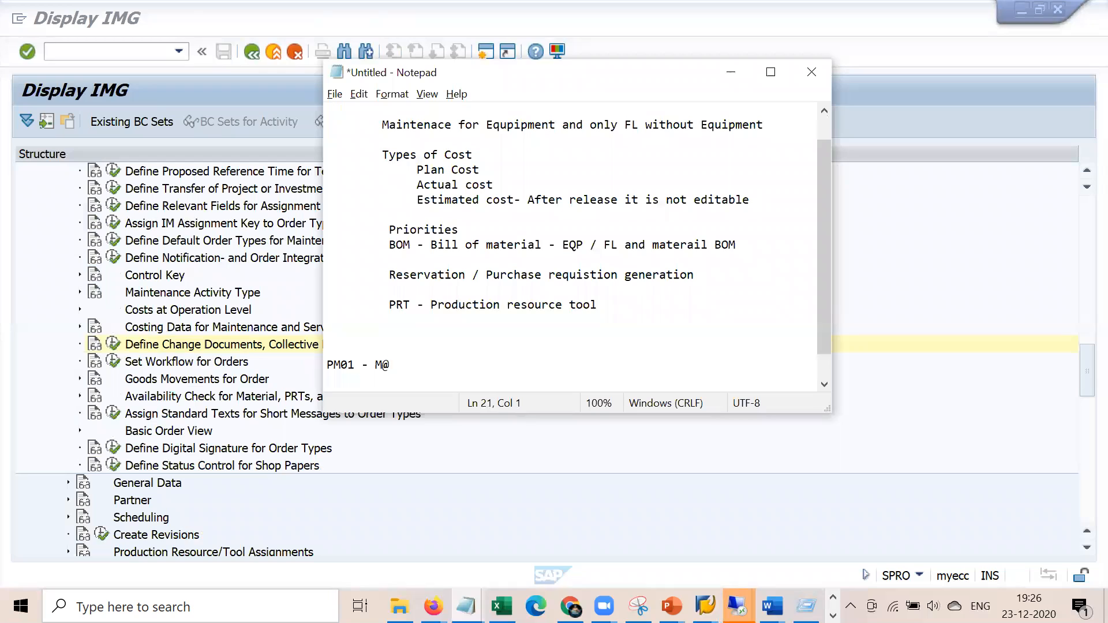
{"action": "type", "text": "2"}
{"action": "left_click", "coordinate": [72, 293]}
In Define Notification- and Order Integration, change PM01's notification type from M1 to M2
{"action": "scroll", "coordinate": [71, 293], "scroll_direction": "up", "scroll_amount": 4}
{"action": "scroll", "coordinate": [72, 294], "scroll_direction": "up", "scroll_amount": 2}
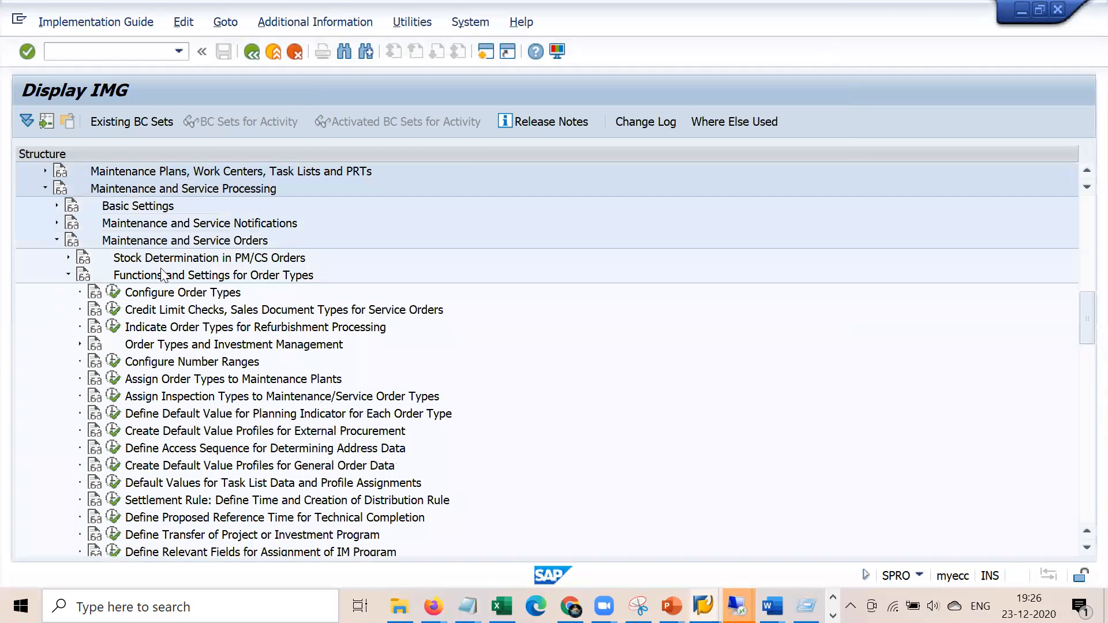
{"action": "scroll", "coordinate": [41, 404], "scroll_direction": "down", "scroll_amount": 3}
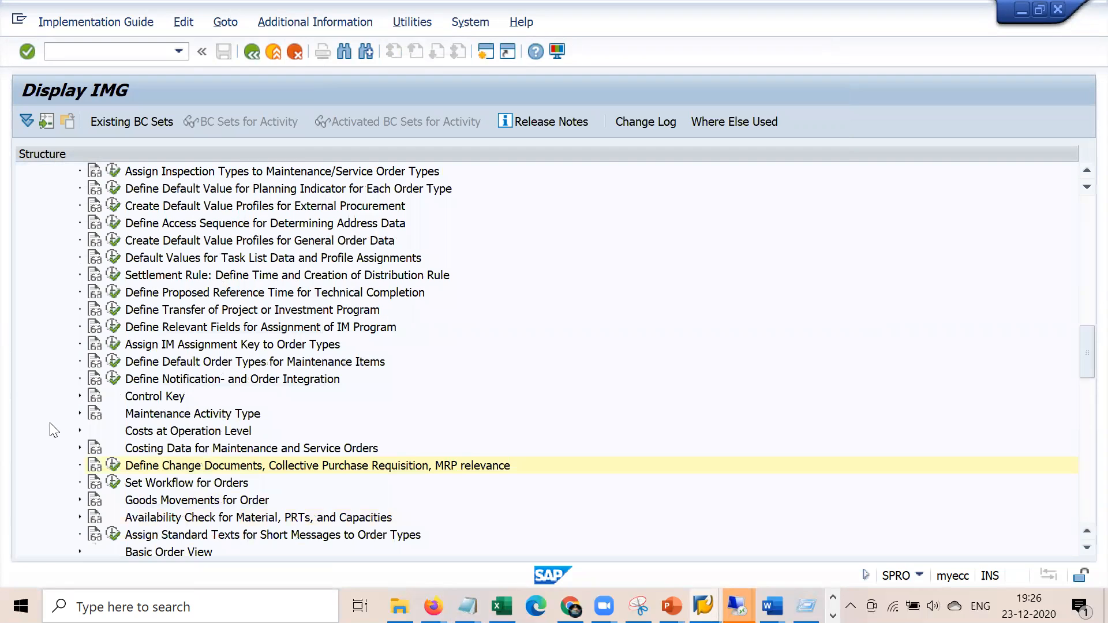
{"action": "left_click", "coordinate": [170, 379]}
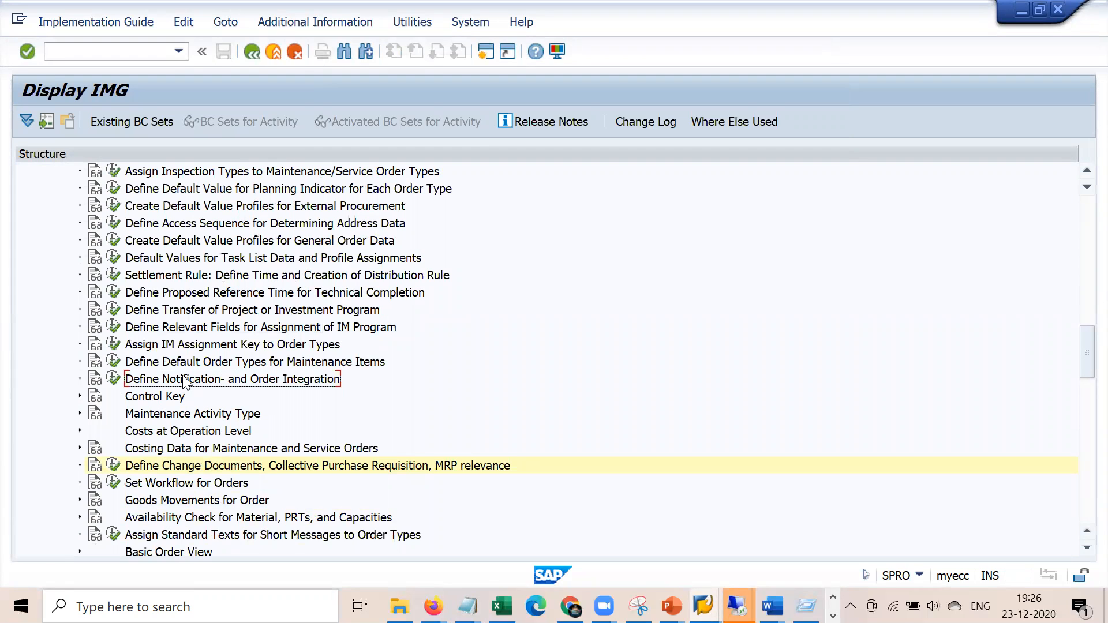
{"action": "left_click", "coordinate": [114, 378]}
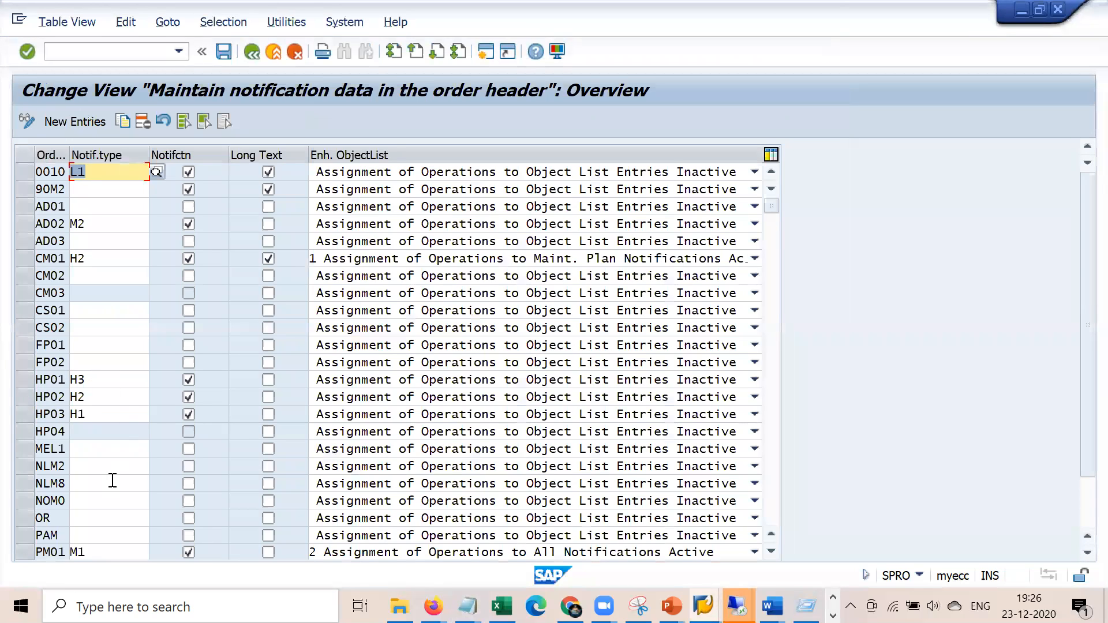
{"action": "left_click", "coordinate": [103, 553]}
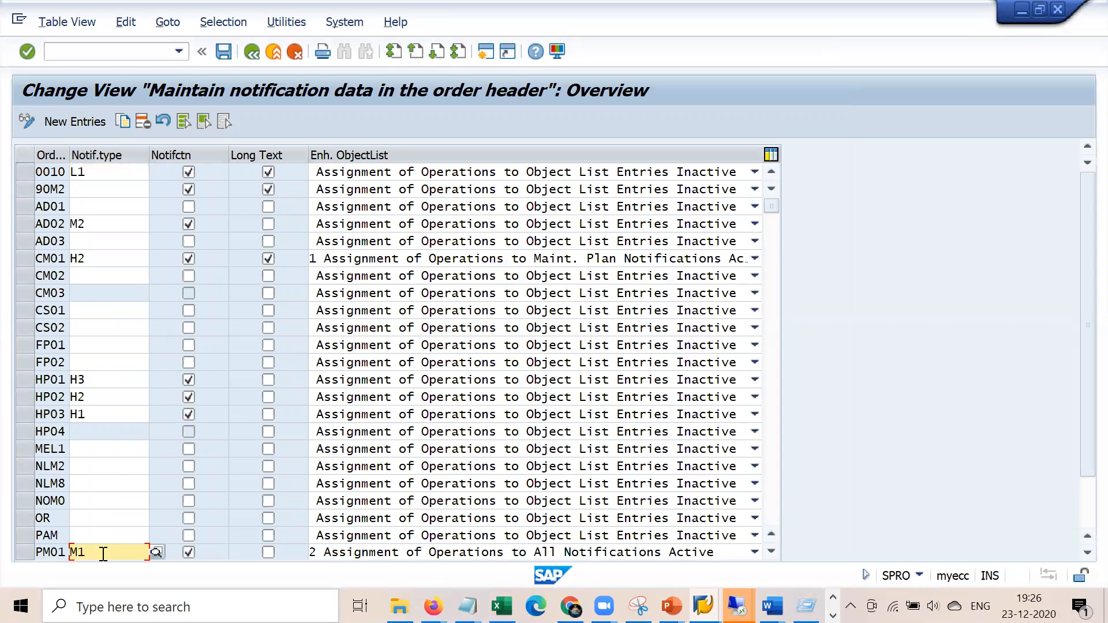
{"action": "key", "text": "BackSpace"}
{"action": "type", "text": "2"}
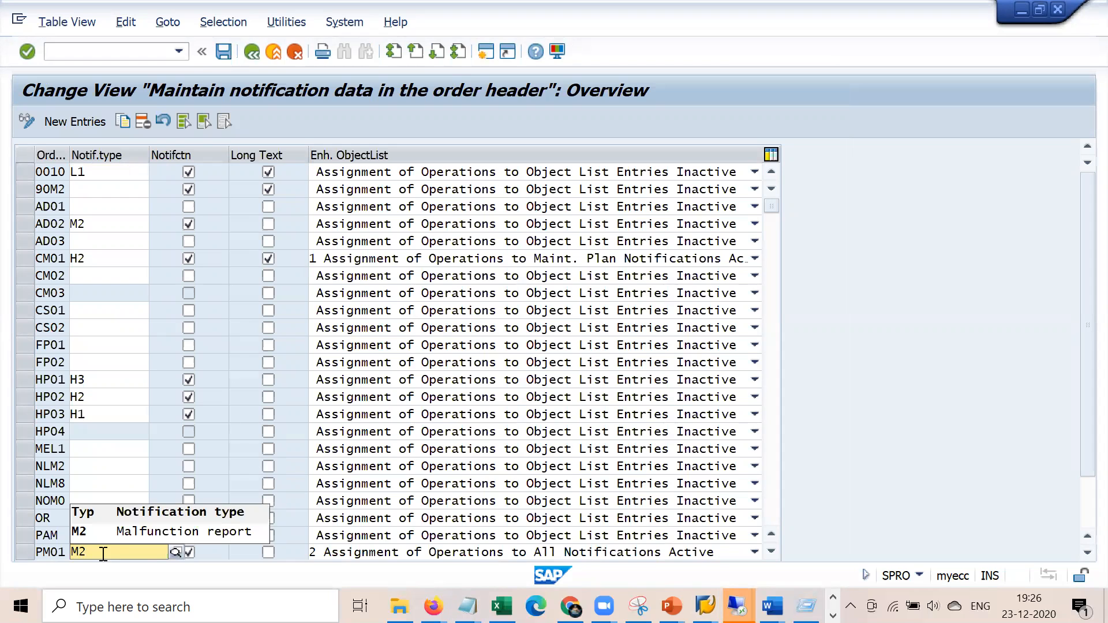
{"action": "key", "text": "Return"}
Save the PM01 notification type change under the customizing request
{"action": "left_click", "coordinate": [223, 52]}
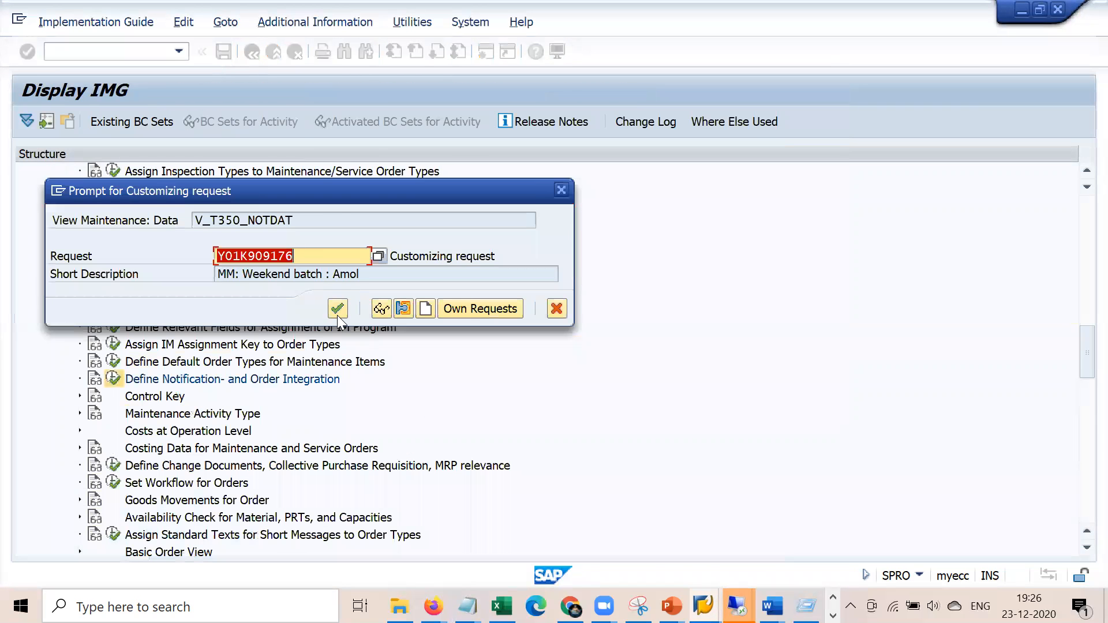
{"action": "left_click", "coordinate": [338, 309]}
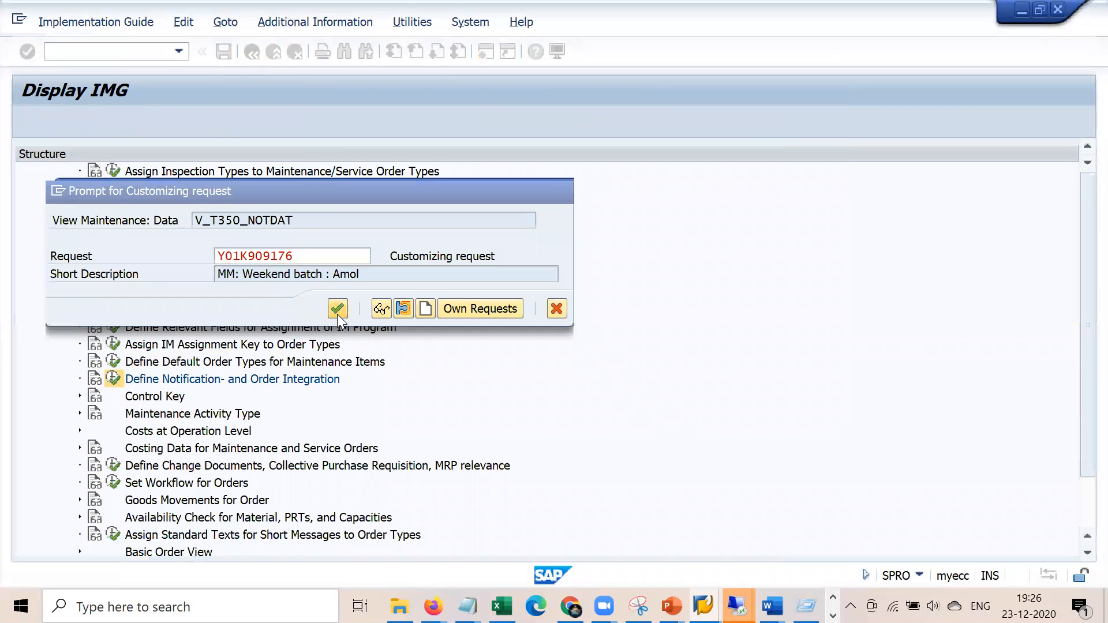
{"action": "left_click", "coordinate": [484, 52]}
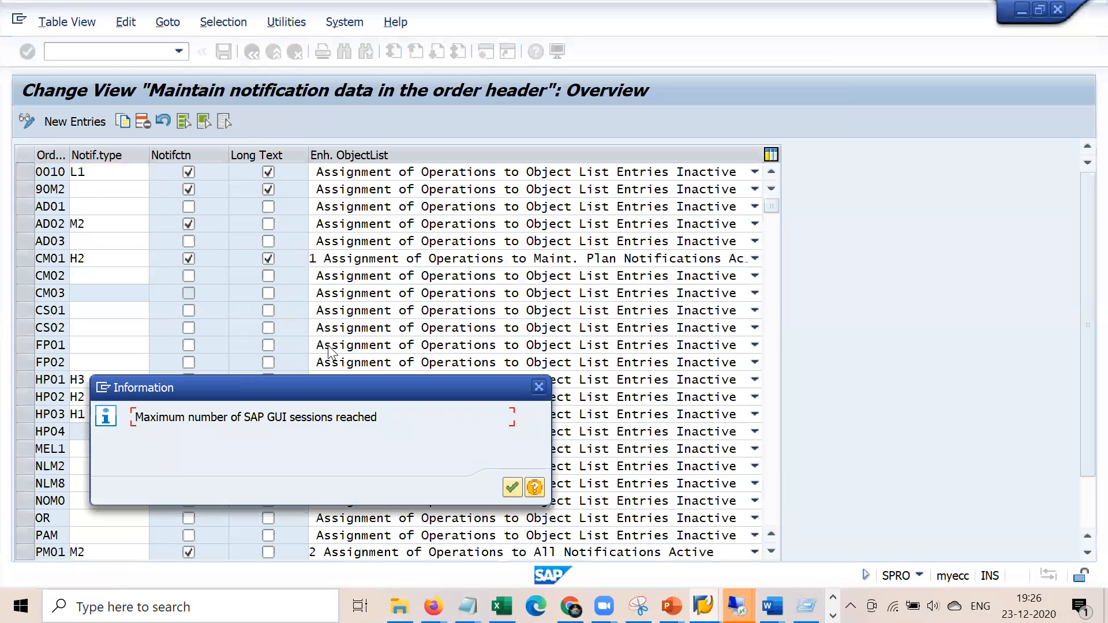
{"action": "left_click", "coordinate": [511, 491]}
Switch to the maintenance order session and start transaction IW31
{"action": "left_click", "coordinate": [703, 606]}
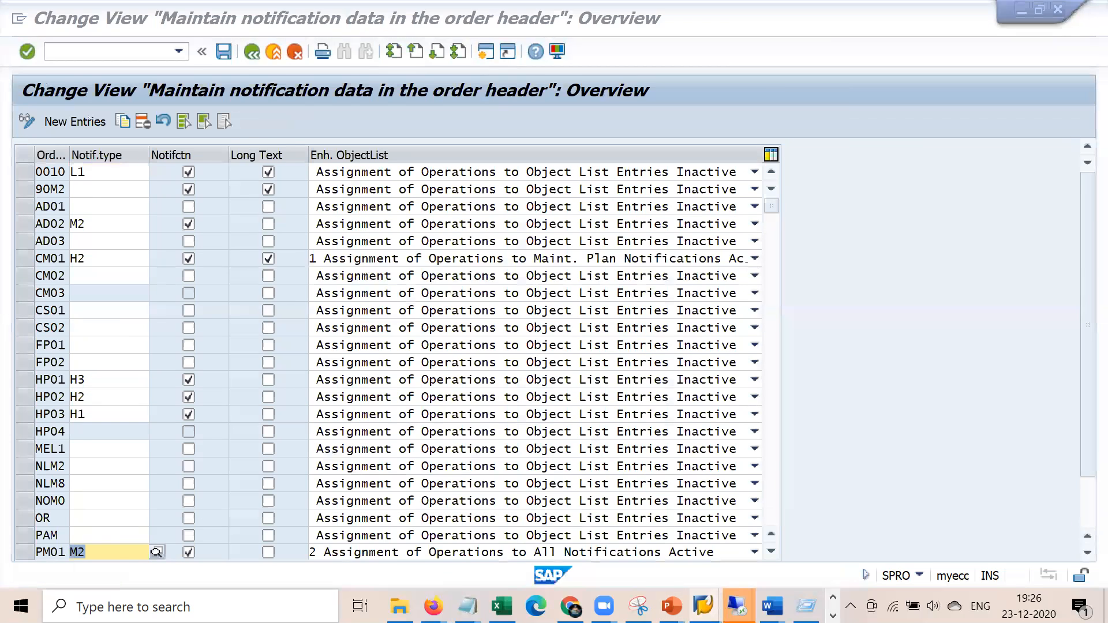
{"action": "left_click", "coordinate": [532, 551]}
{"action": "left_click", "coordinate": [116, 51]}
{"action": "type", "text": "/ni"}
{"action": "key", "text": "BackSpace"}
{"action": "type", "text": "31"}
{"action": "key", "text": "Return"}
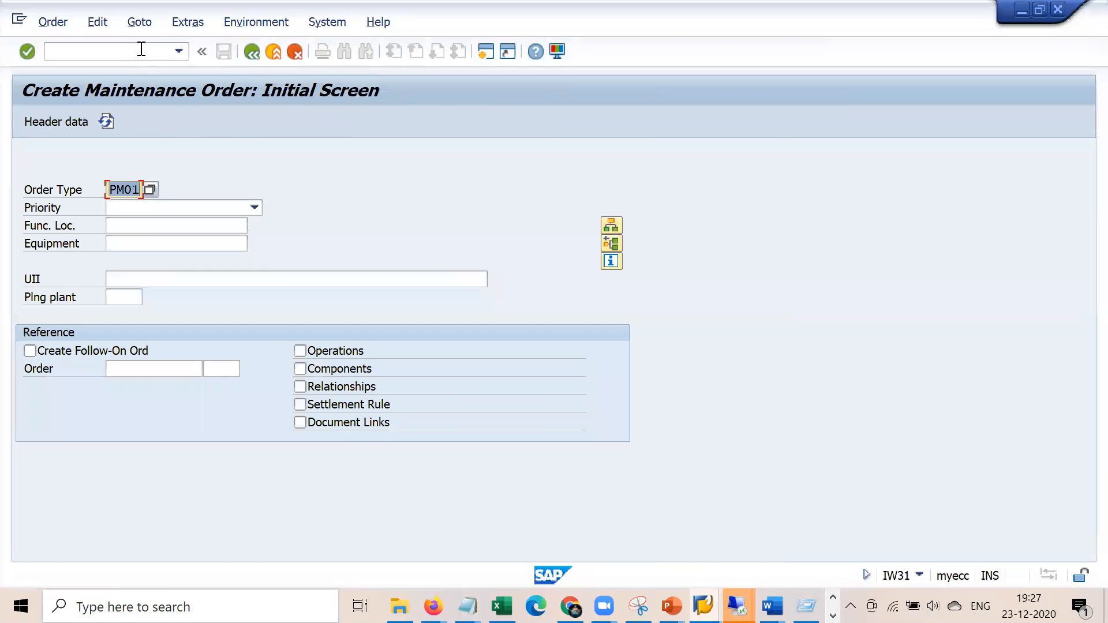
Start a PM01 order with planning plant 1000, work center 1710 and the earlier description
{"action": "key", "text": "Return"}
{"action": "key", "text": "Down"}
{"action": "key", "text": "Return"}
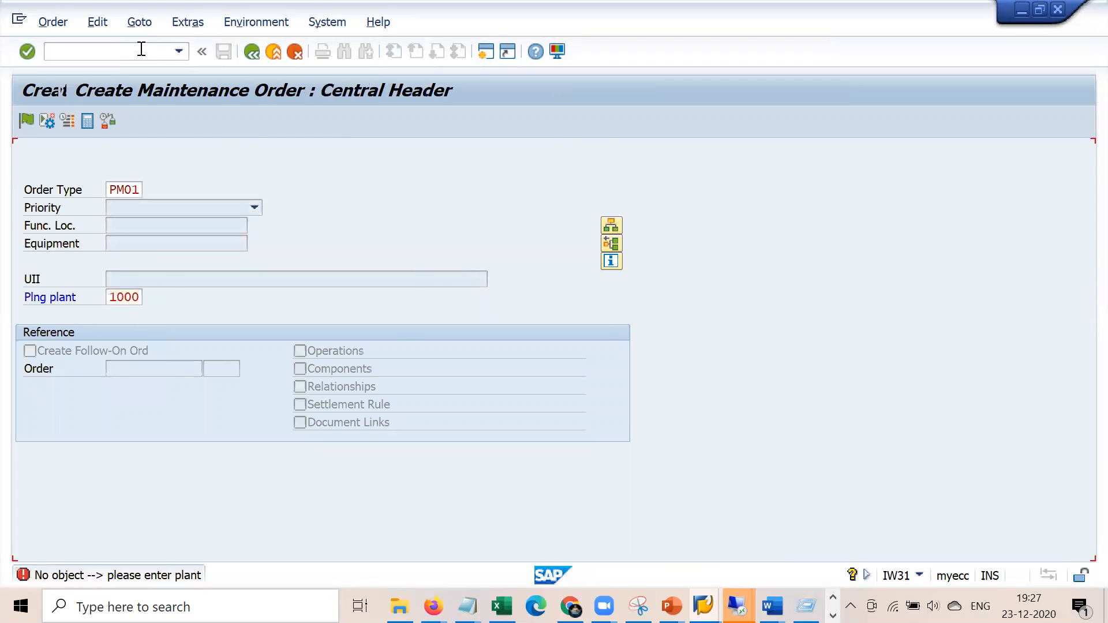
{"action": "left_click", "coordinate": [568, 259]}
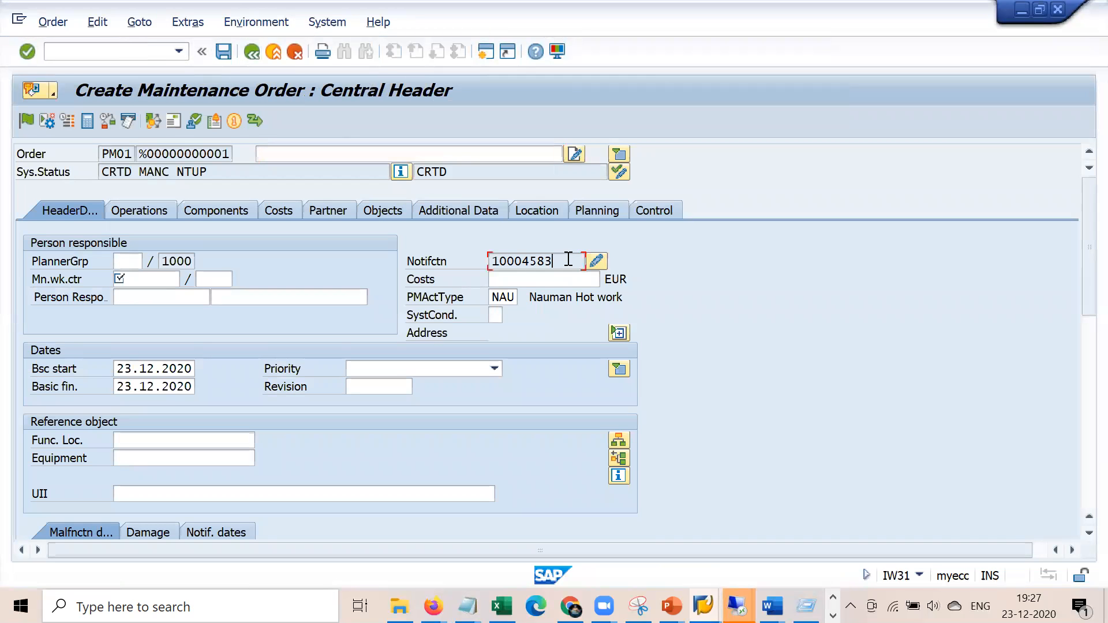
{"action": "left_click_drag", "start_coordinate": [569, 259], "coordinate": [463, 255]}
{"action": "left_click", "coordinate": [139, 278]}
{"action": "key", "text": "Down"}
{"action": "key", "text": "Return"}
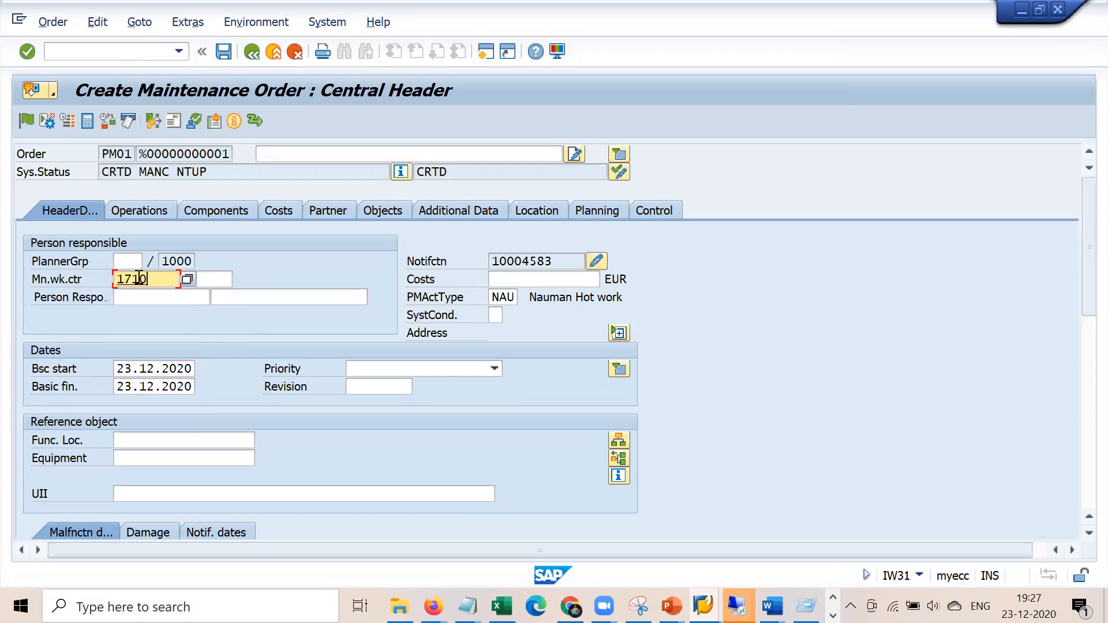
{"action": "key", "text": "Tab"}
{"action": "key", "text": "Return"}
{"action": "type", "text": "v"}
{"action": "key", "text": "Down"}
{"action": "key", "text": "Return"}
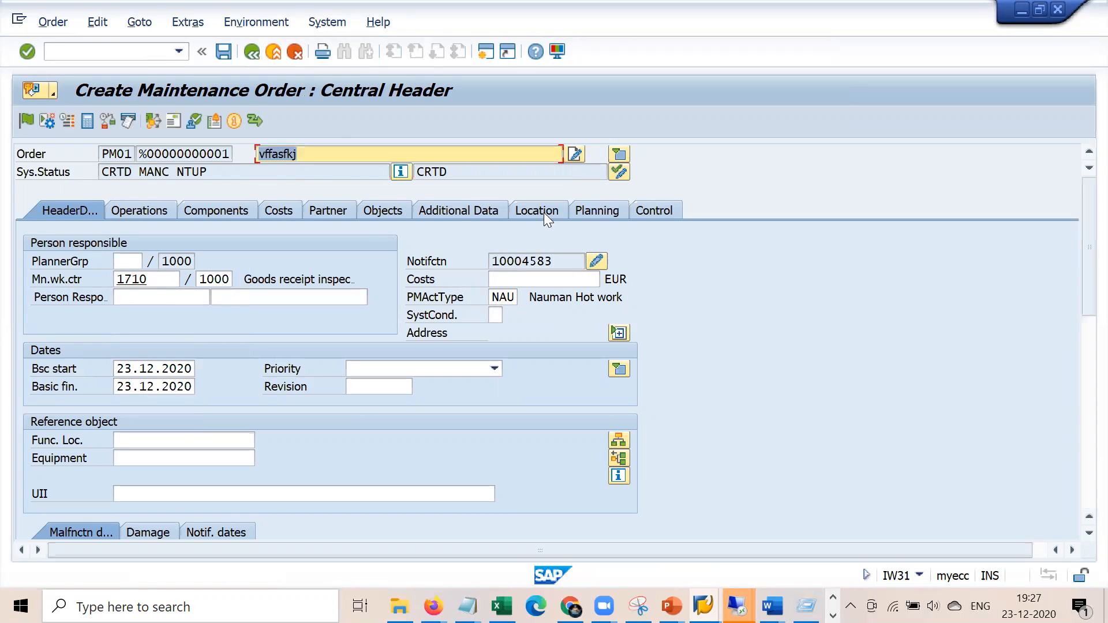
Open auto-created notification 10004583, confirm PM01's notification type is M2, and go back
{"action": "left_click", "coordinate": [598, 261]}
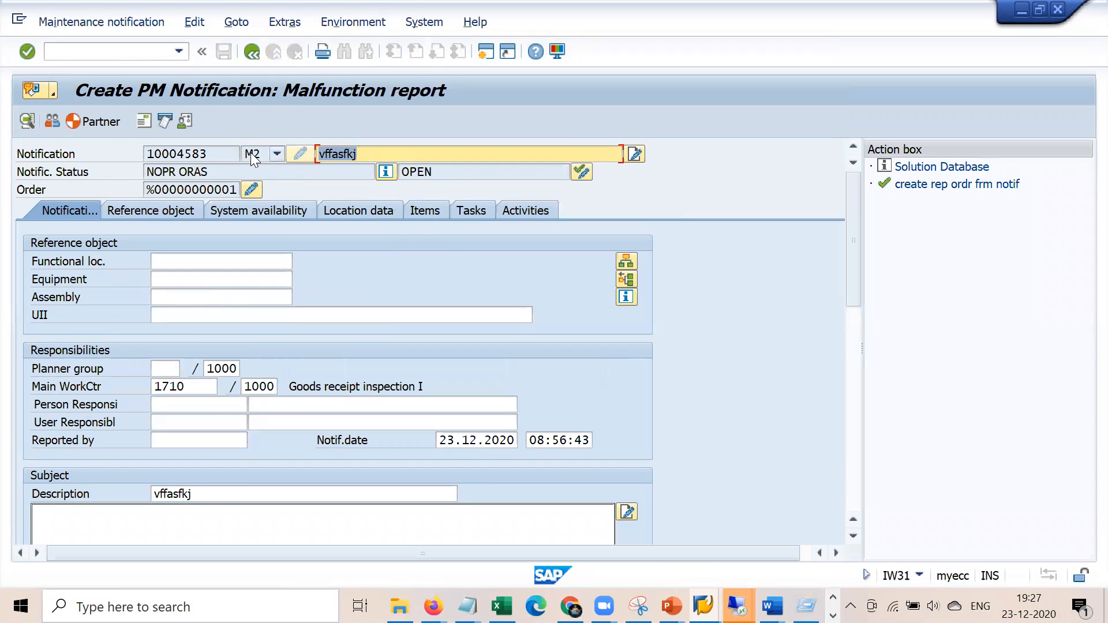
{"action": "key", "text": "alt+Tab"}
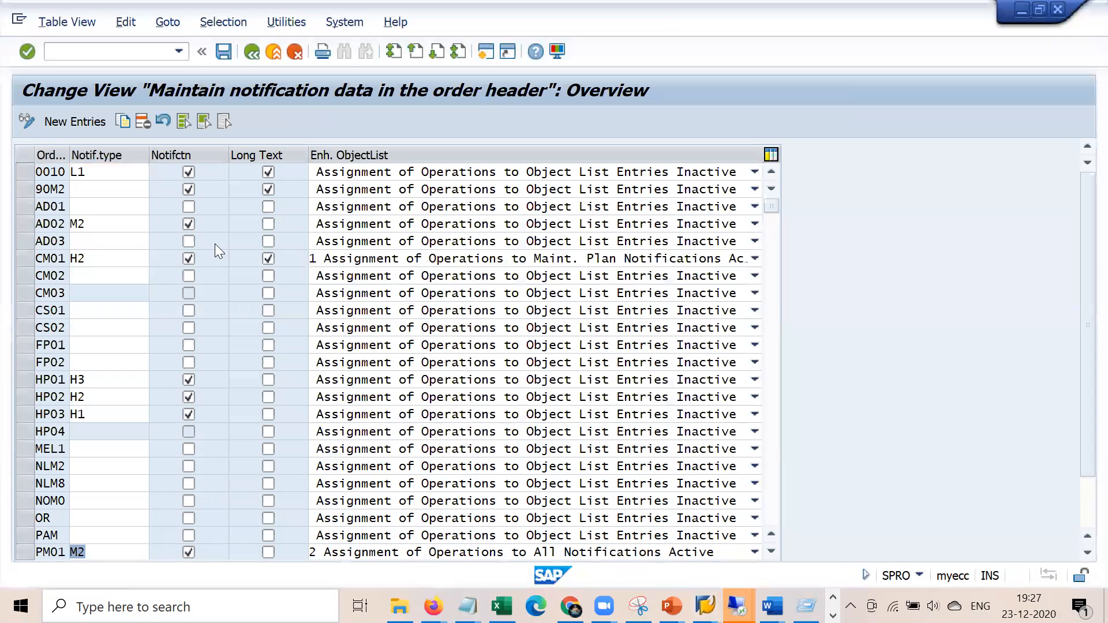
{"action": "left_click", "coordinate": [114, 549]}
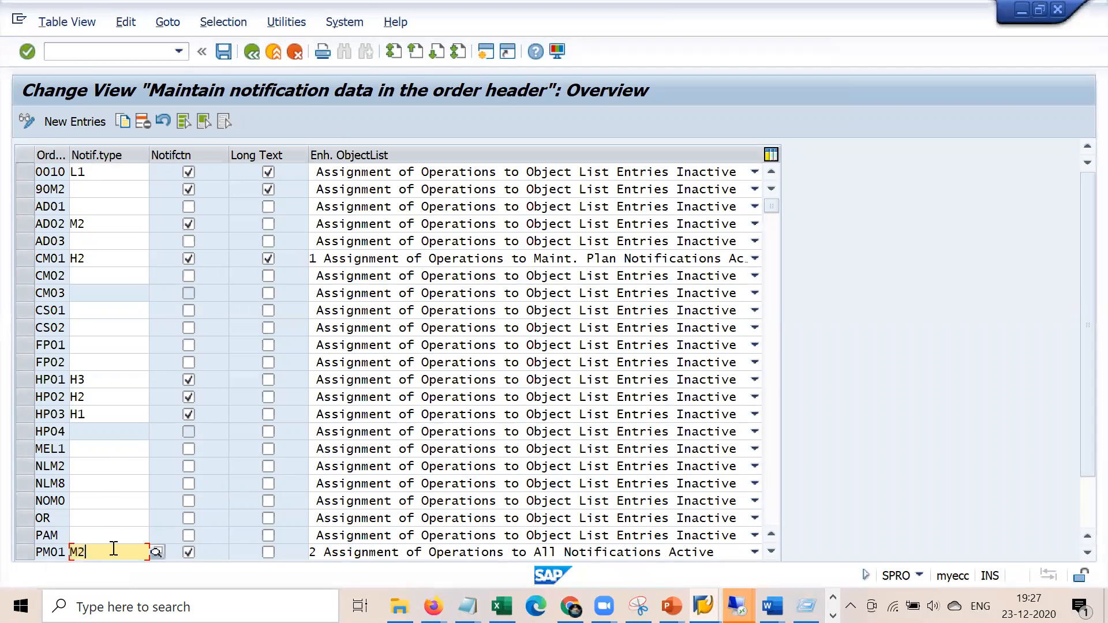
{"action": "key", "text": "alt+Tab"}
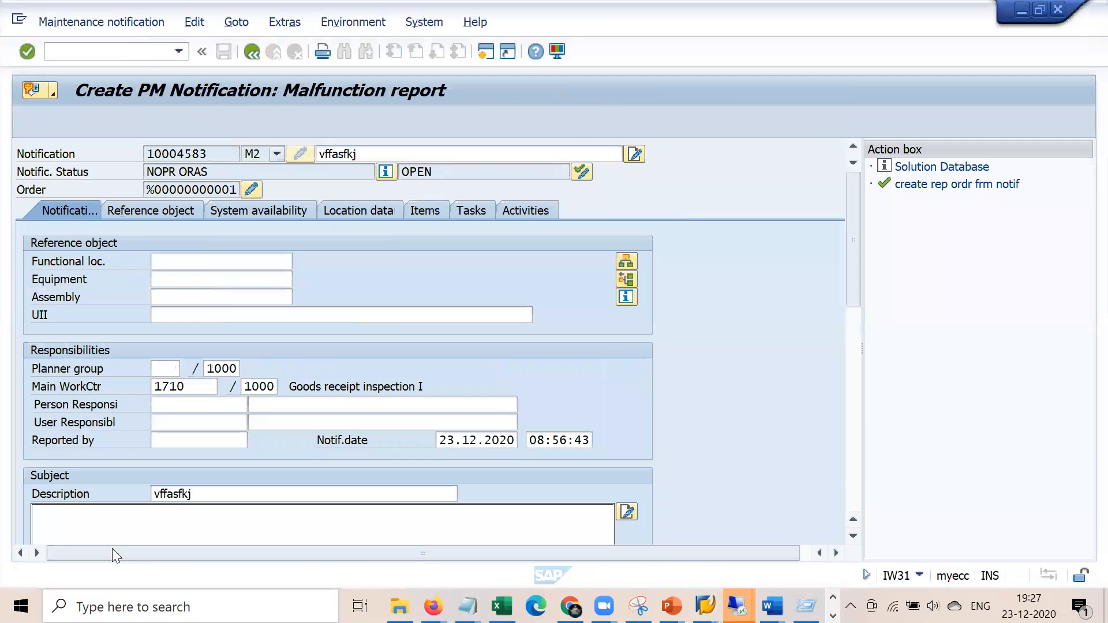
{"action": "left_click", "coordinate": [251, 52]}
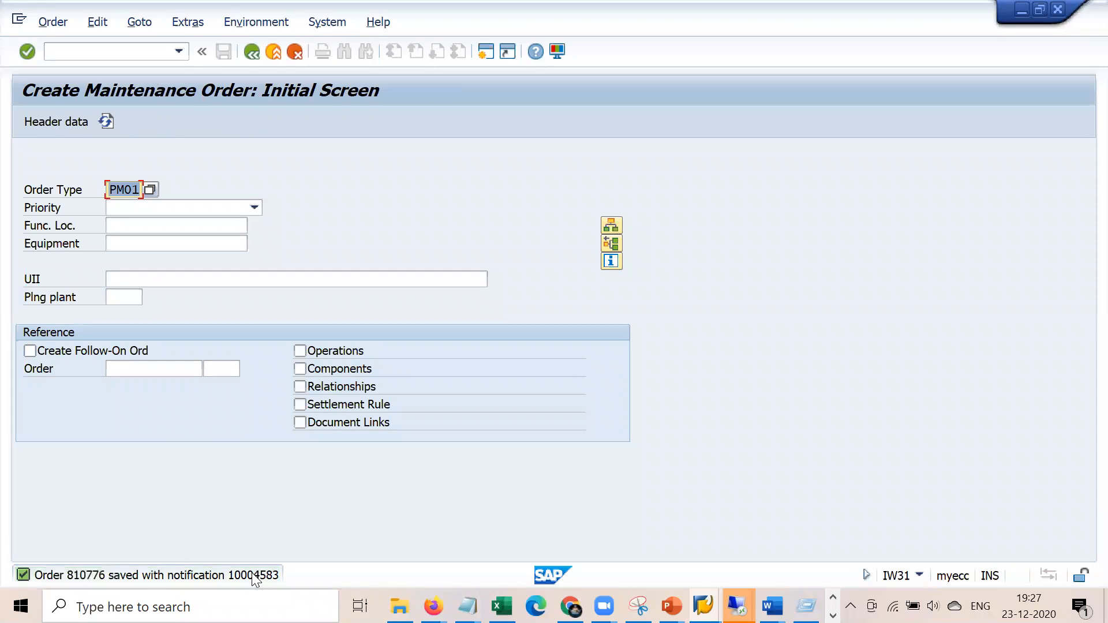
Switch to changing order 810776, review notification 10004583, go back and save the order
{"action": "left_click", "coordinate": [60, 20]}
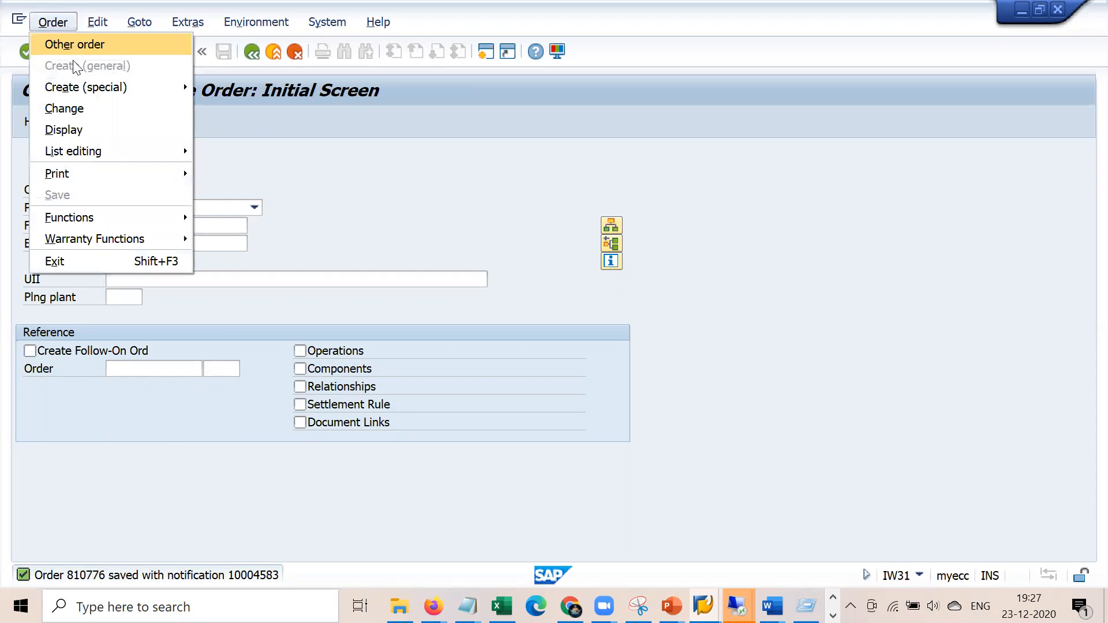
{"action": "left_click", "coordinate": [87, 107]}
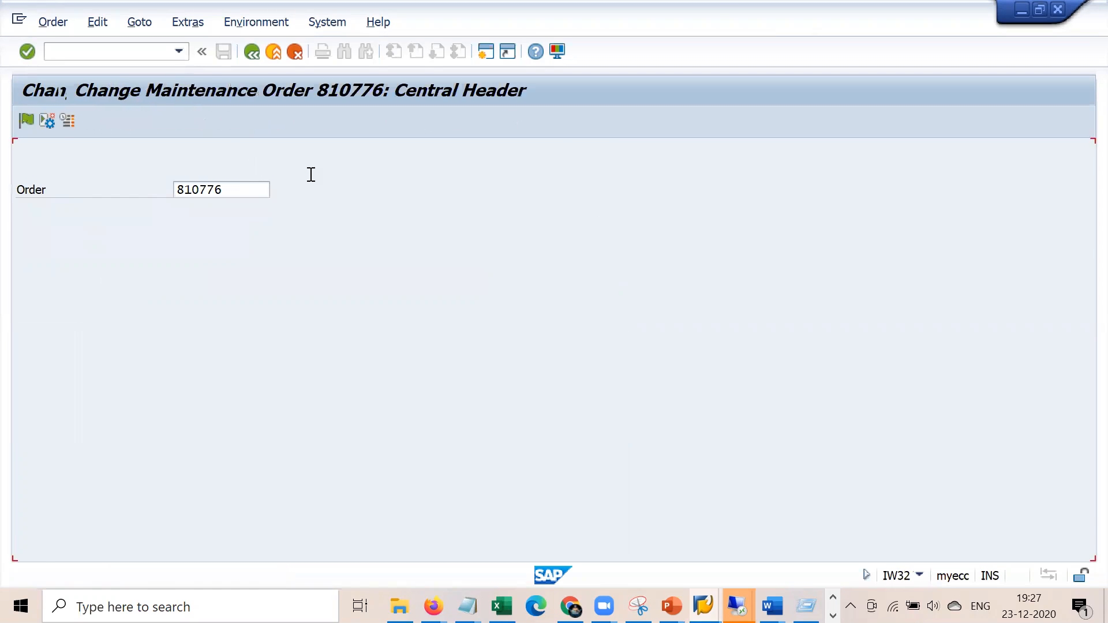
{"action": "left_click", "coordinate": [598, 262]}
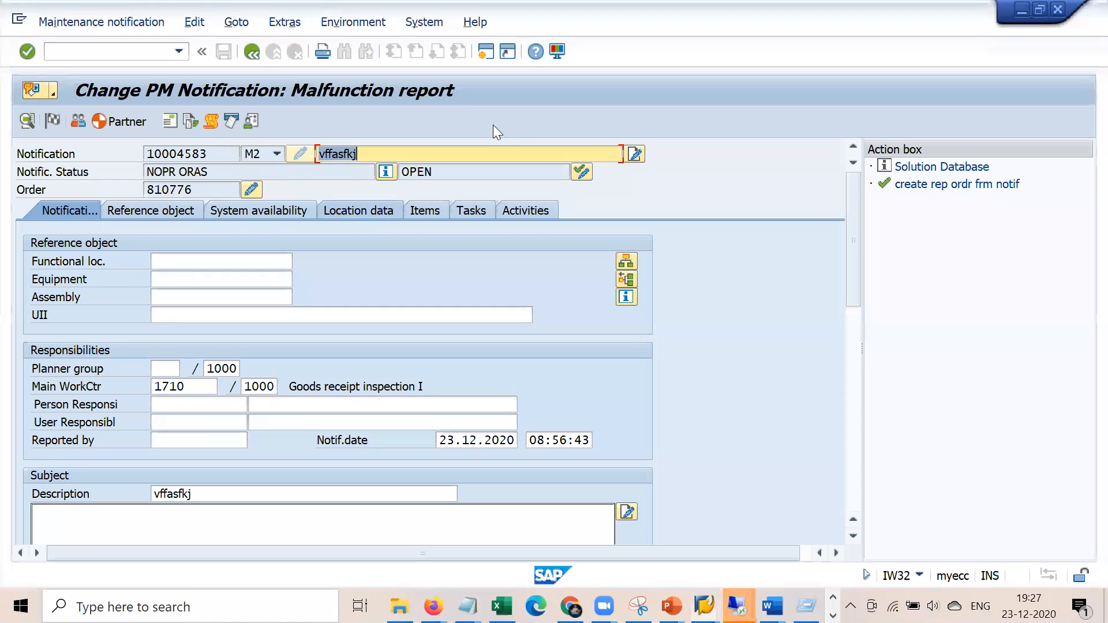
{"action": "left_click", "coordinate": [252, 51]}
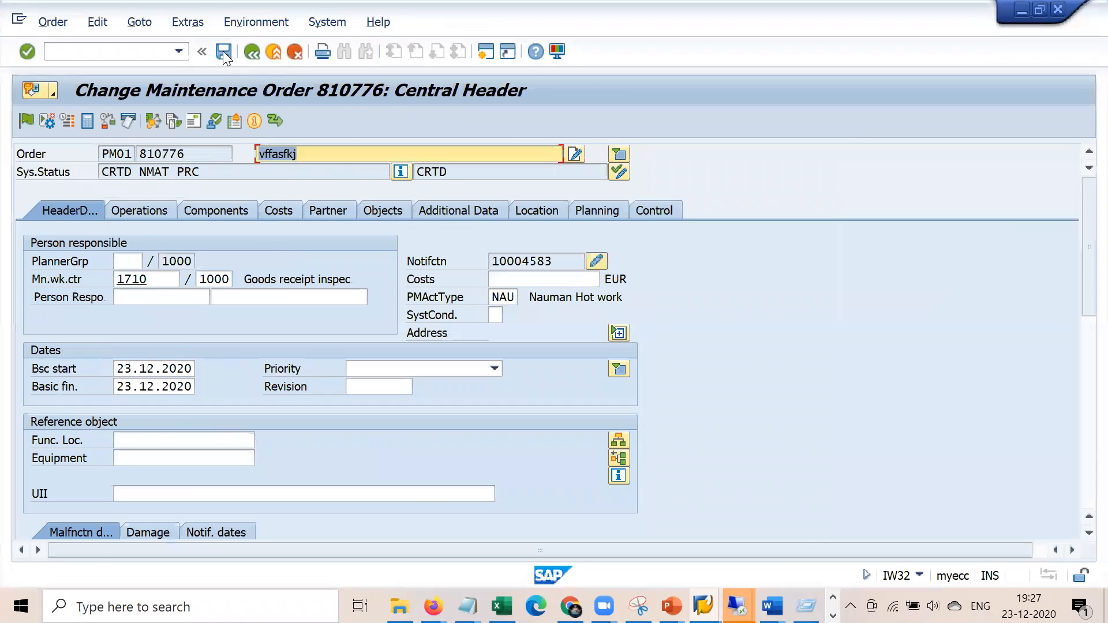
{"action": "left_click", "coordinate": [224, 52]}
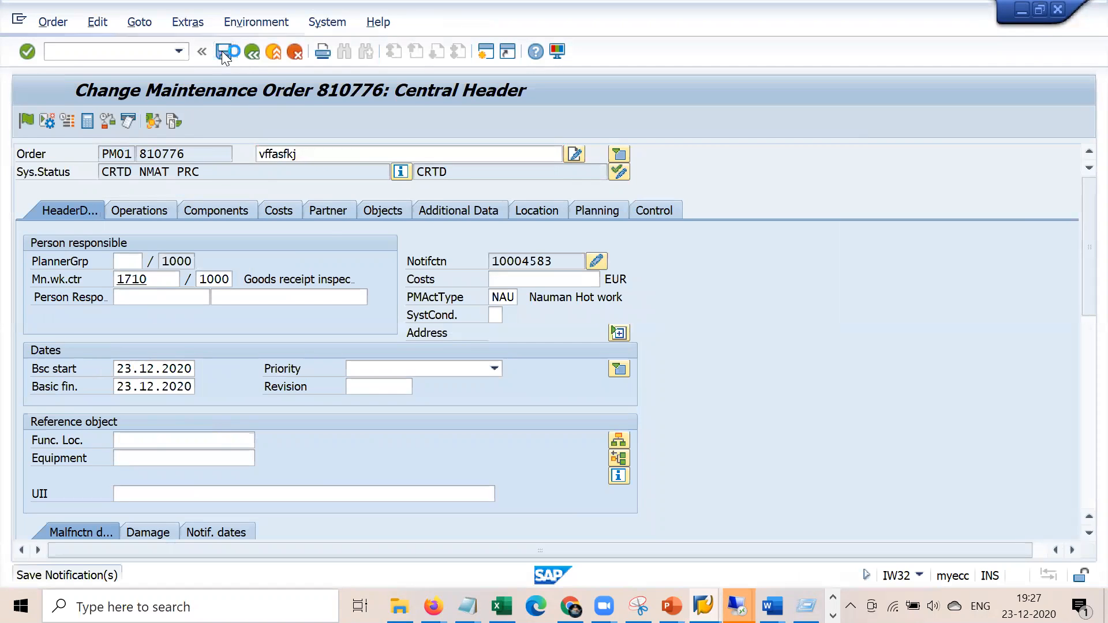
Mark the PM01 - M2 line in Notepad, then bring You tube.PNG forward in Photos
{"action": "mouse_move", "coordinate": [467, 606]}
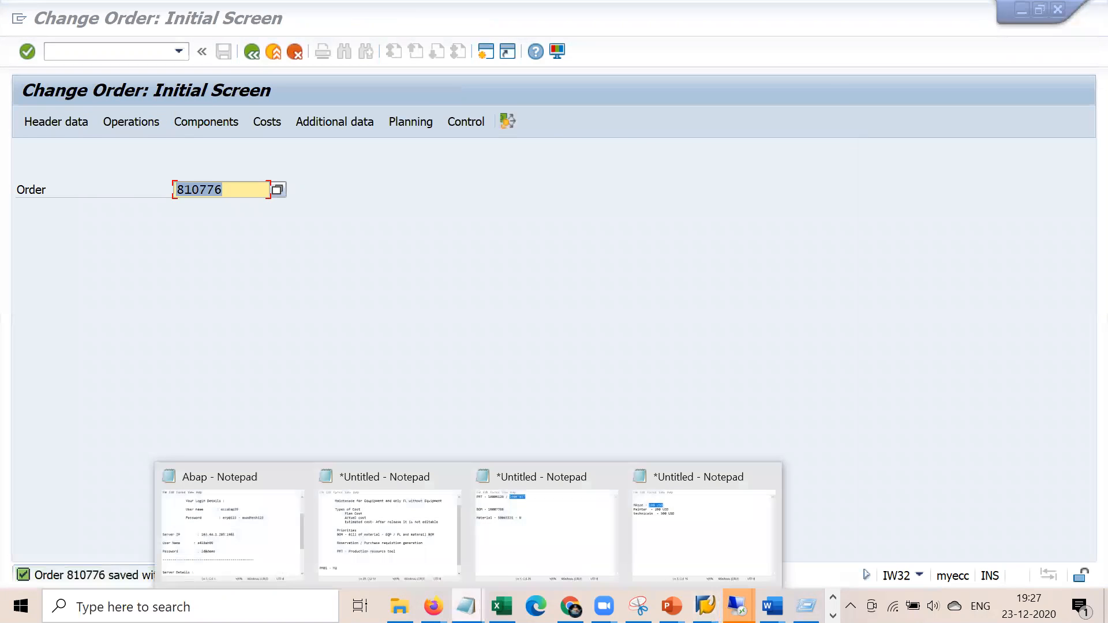
{"action": "left_click", "coordinate": [407, 543]}
{"action": "key", "text": "Return"}
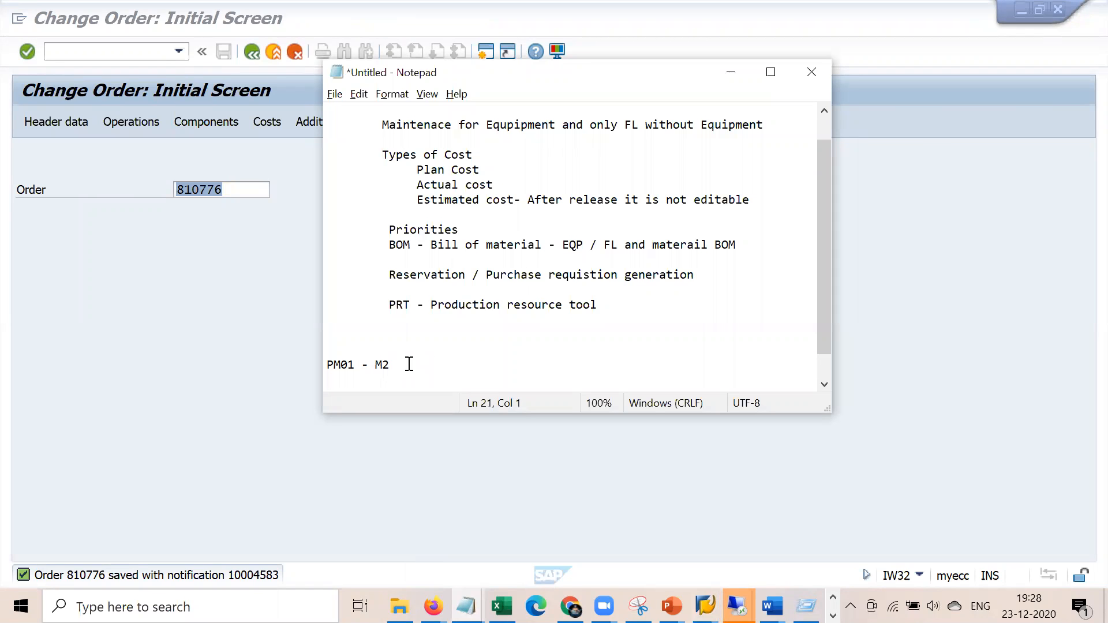
{"action": "left_click_drag", "start_coordinate": [408, 364], "coordinate": [317, 349]}
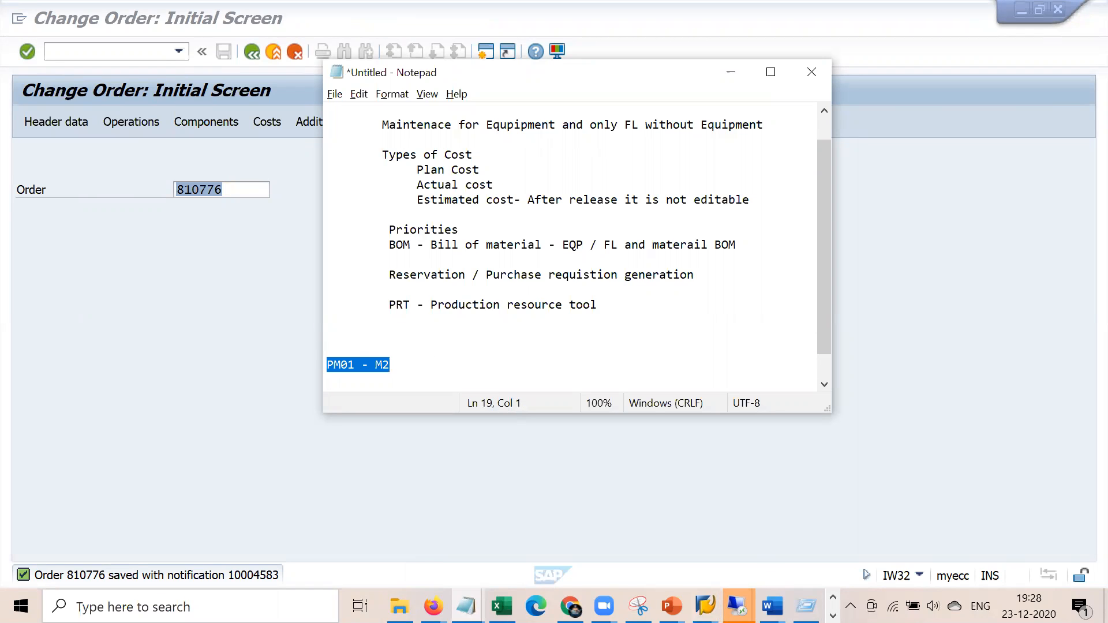
{"action": "left_click", "coordinate": [832, 616]}
{"action": "mouse_move", "coordinate": [405, 606]}
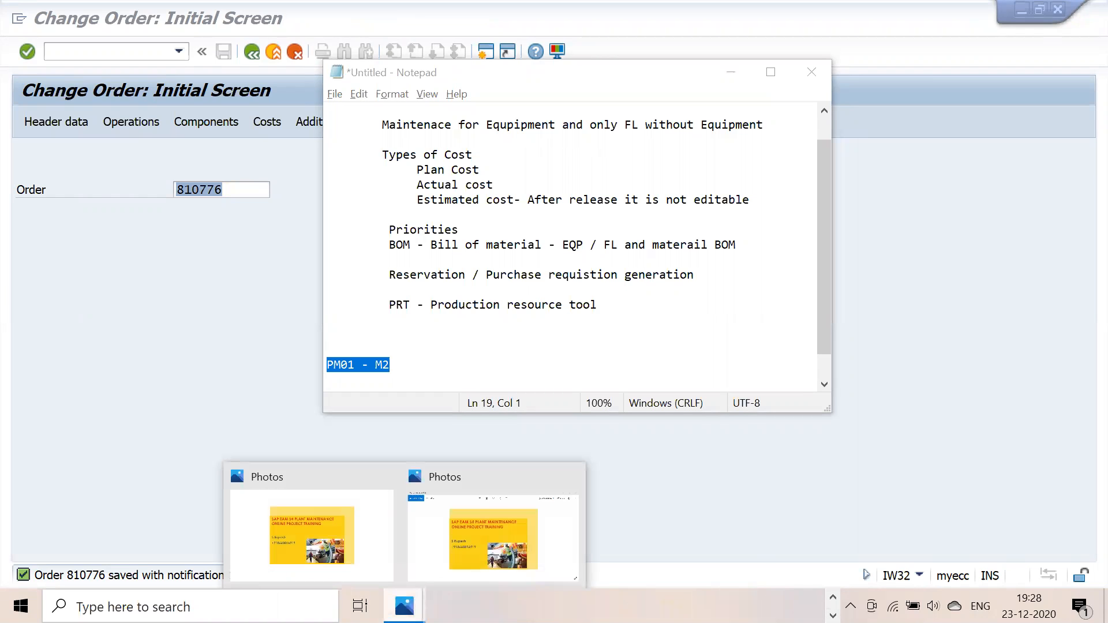
{"action": "left_click", "coordinate": [495, 526]}
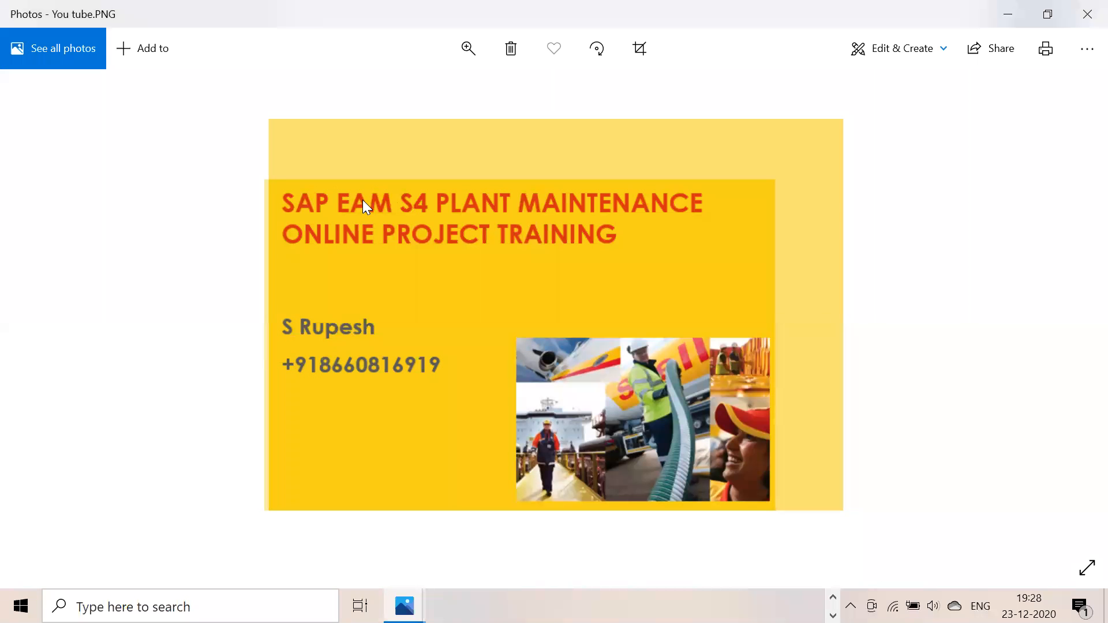